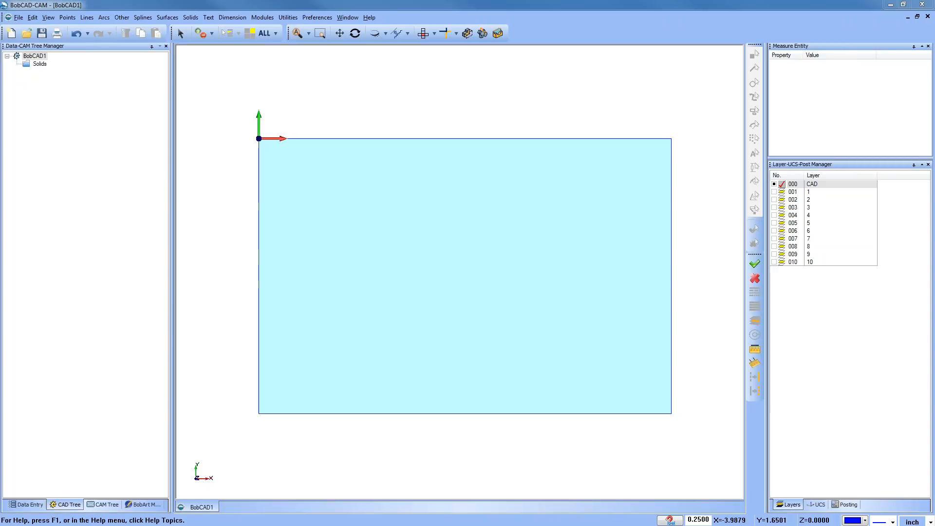
Blank the stock in the CAM tree to hide it from the drawing area
{"action": "left_click", "coordinate": [118, 505]}
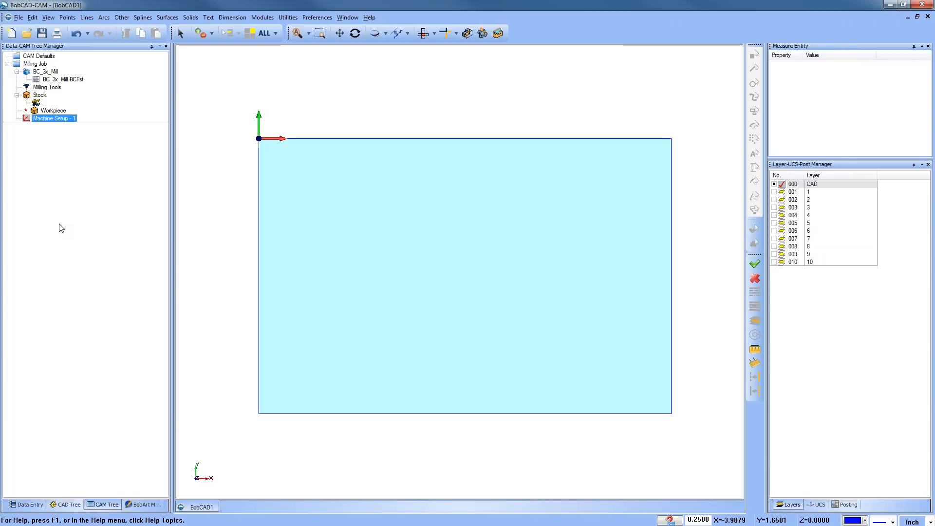
{"action": "right_click", "coordinate": [41, 96]}
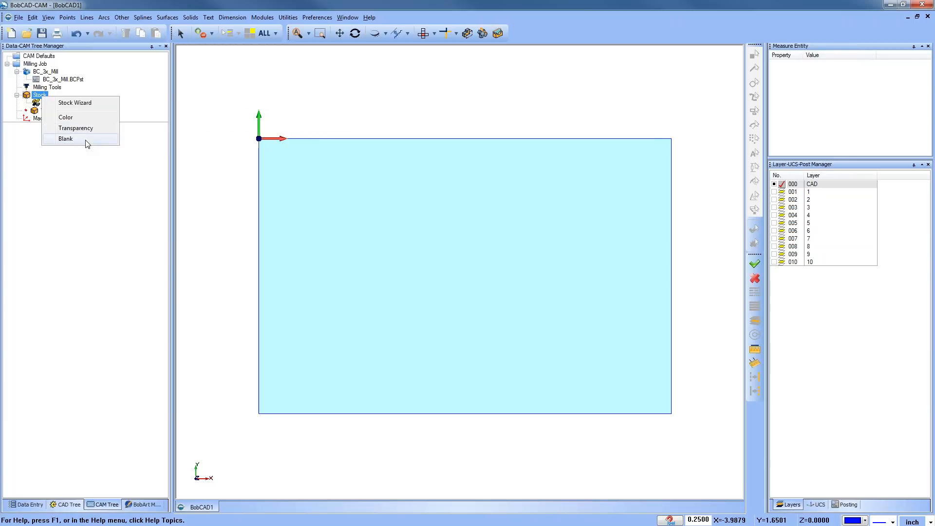
{"action": "left_click", "coordinate": [92, 145]}
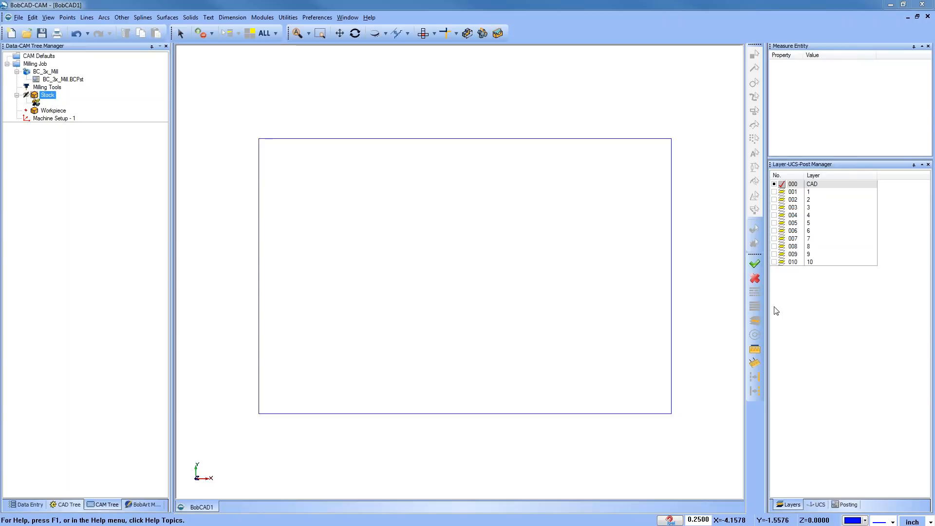
Add a Mill 2 Axis feature to Machine Setup - 1 and start its geometry selection
{"action": "left_click", "coordinate": [53, 119]}
{"action": "right_click", "coordinate": [54, 123]}
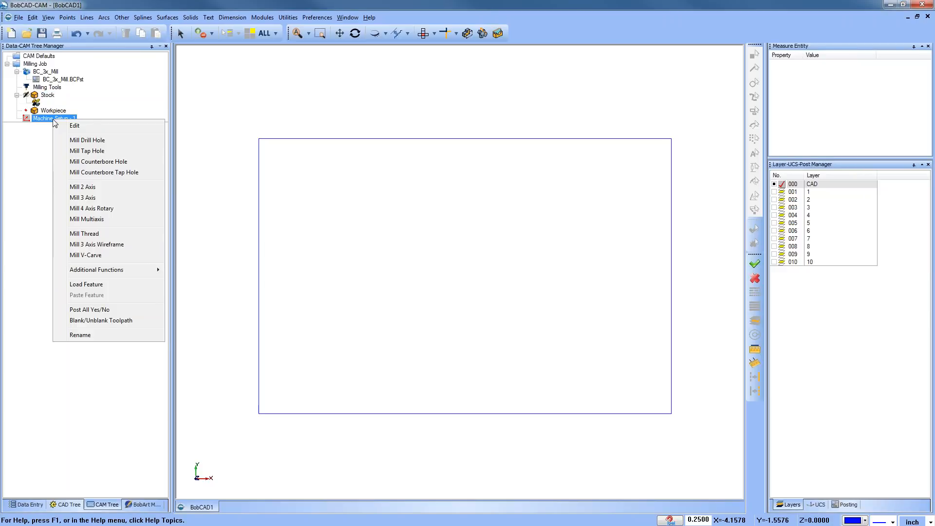
{"action": "left_click", "coordinate": [117, 189]}
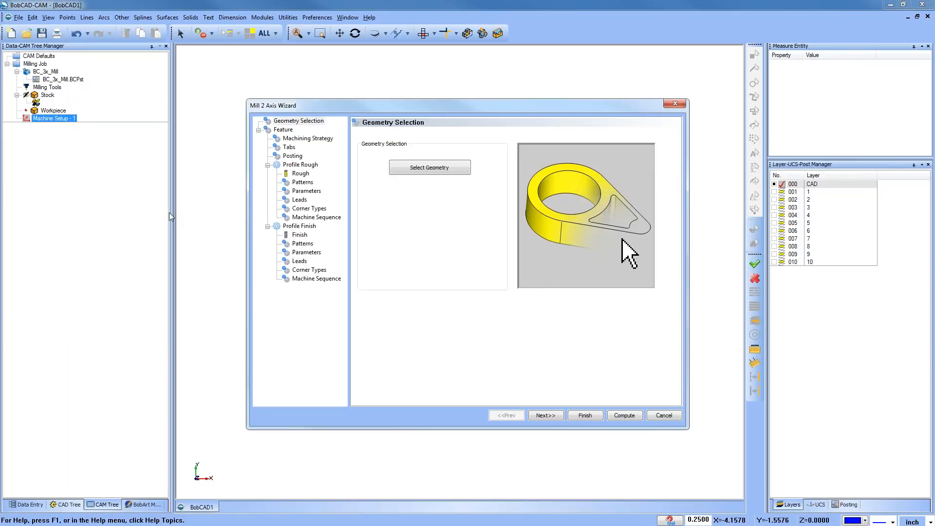
{"action": "left_click", "coordinate": [426, 170]}
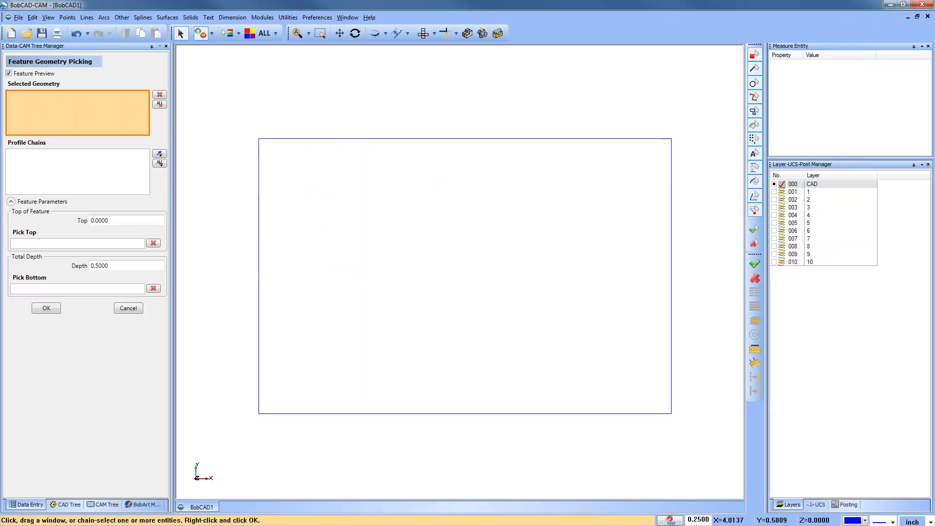
Make layer 1 the visible, active layer and hide the CAD layer
{"action": "left_click", "coordinate": [778, 193]}
{"action": "left_click", "coordinate": [775, 192]}
{"action": "left_click", "coordinate": [781, 192]}
{"action": "left_click", "coordinate": [775, 184]}
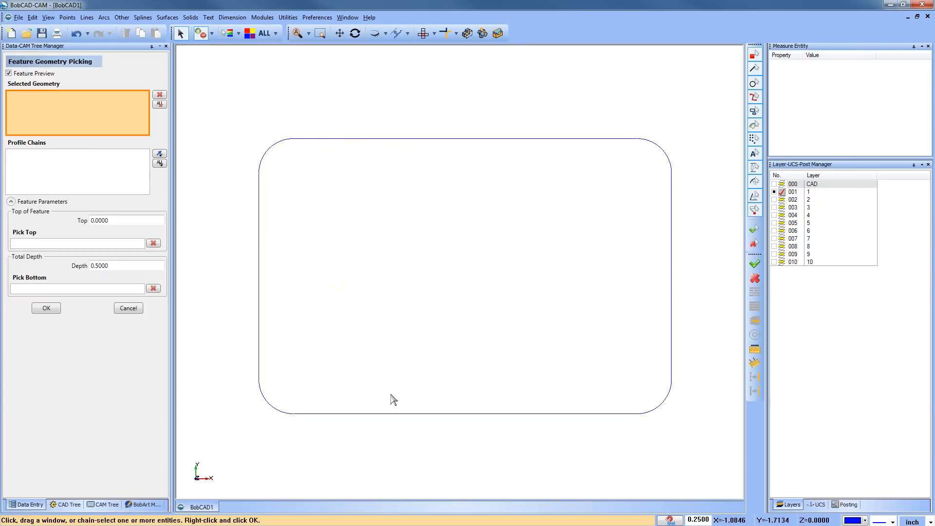
{"action": "left_click", "coordinate": [260, 232]}
{"action": "scroll", "coordinate": [423, 282], "scroll_direction": "down", "scroll_amount": 1}
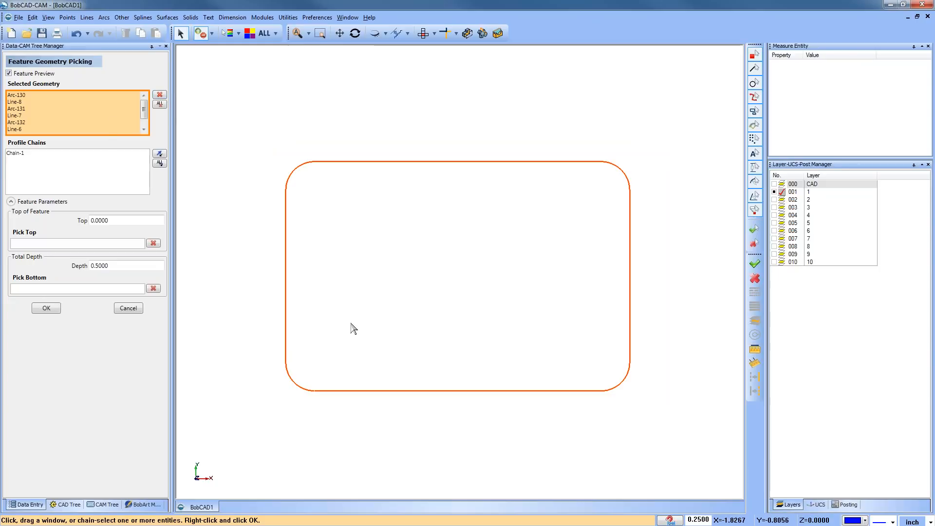
{"action": "left_click", "coordinate": [159, 104]}
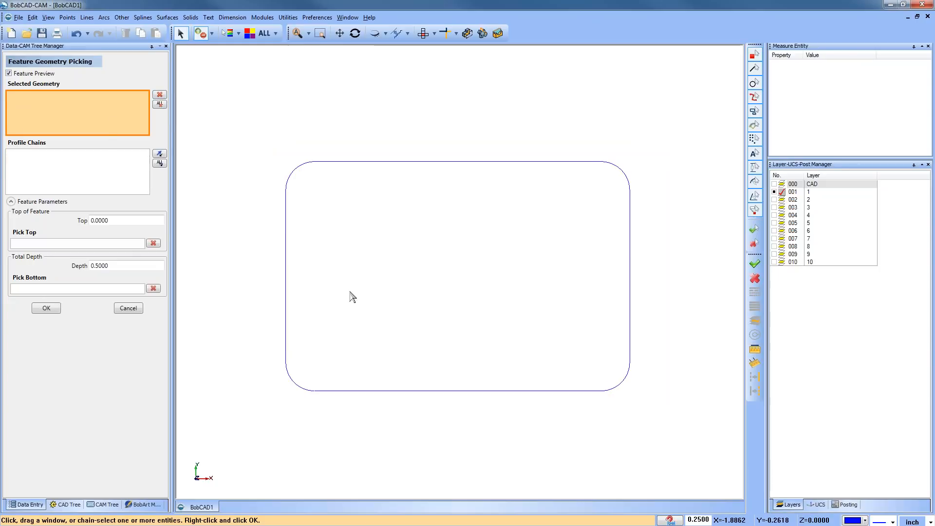
{"action": "left_click", "coordinate": [286, 276]}
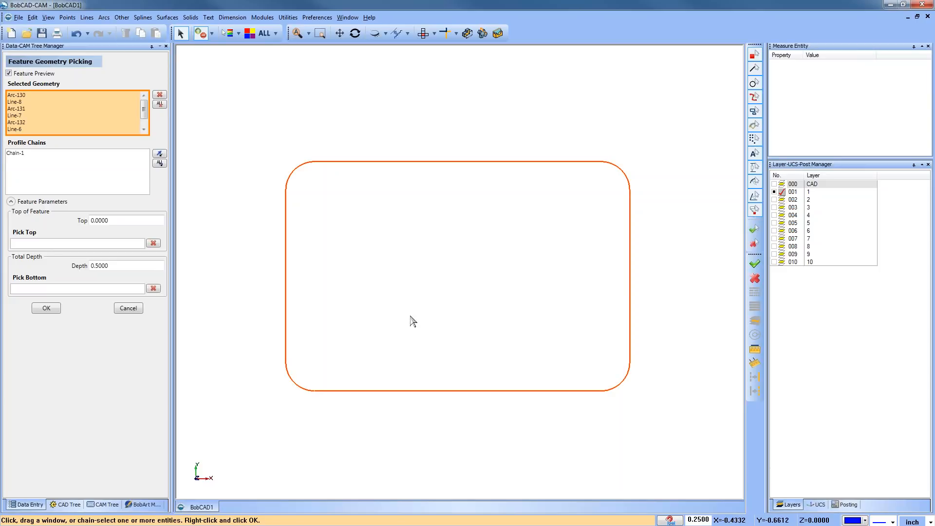
{"action": "left_click", "coordinate": [159, 104]}
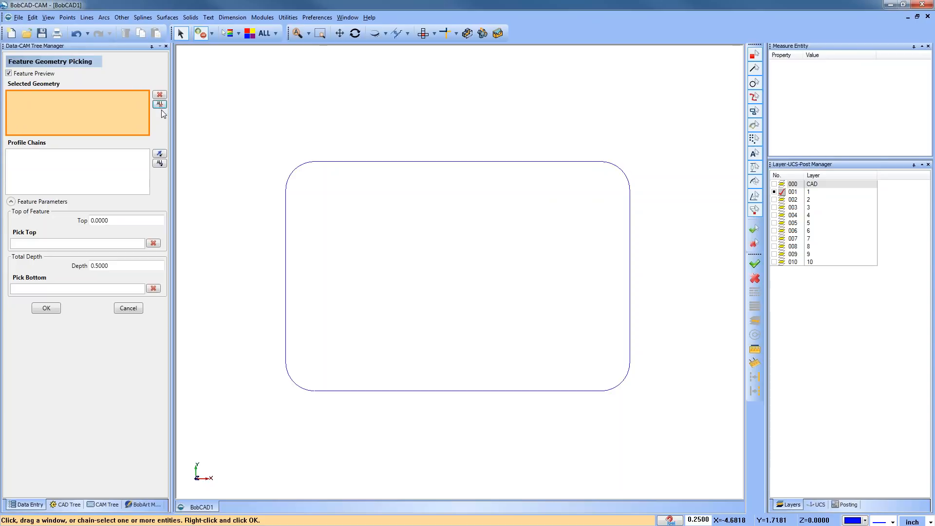
Chain-select the left and right sides of the rounded rectangle with their corner arcs, check both chain directions, and accept the geometry
{"action": "left_click", "coordinate": [289, 376]}
{"action": "left_click", "coordinate": [308, 167]}
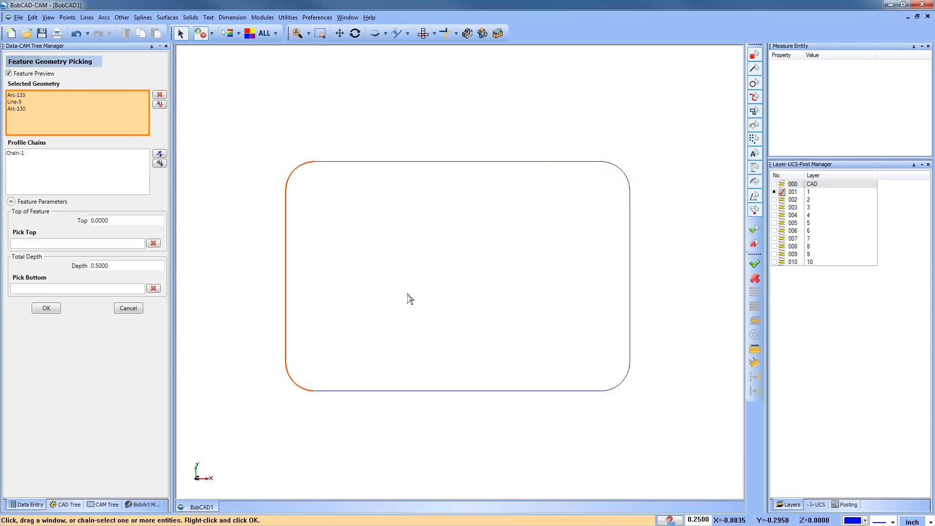
{"action": "left_click", "coordinate": [628, 185]}
{"action": "left_click", "coordinate": [612, 392]}
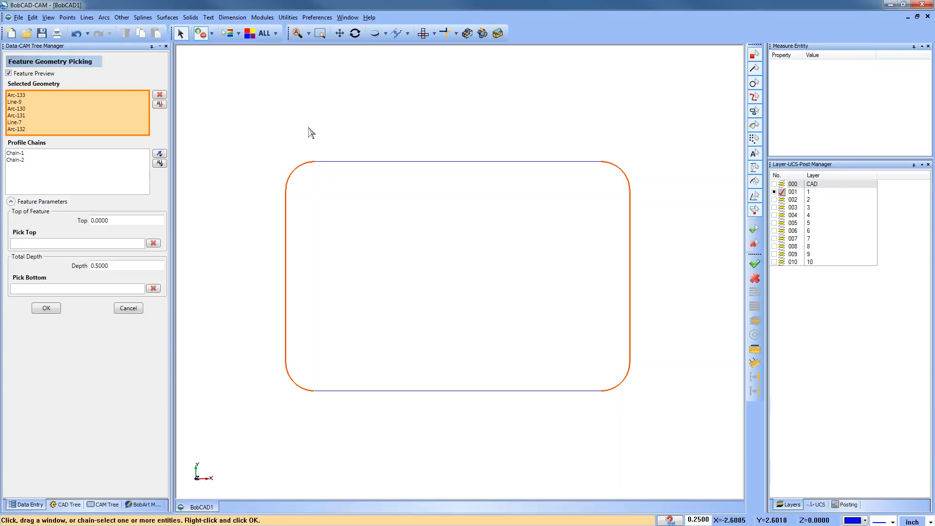
{"action": "left_click", "coordinate": [27, 155]}
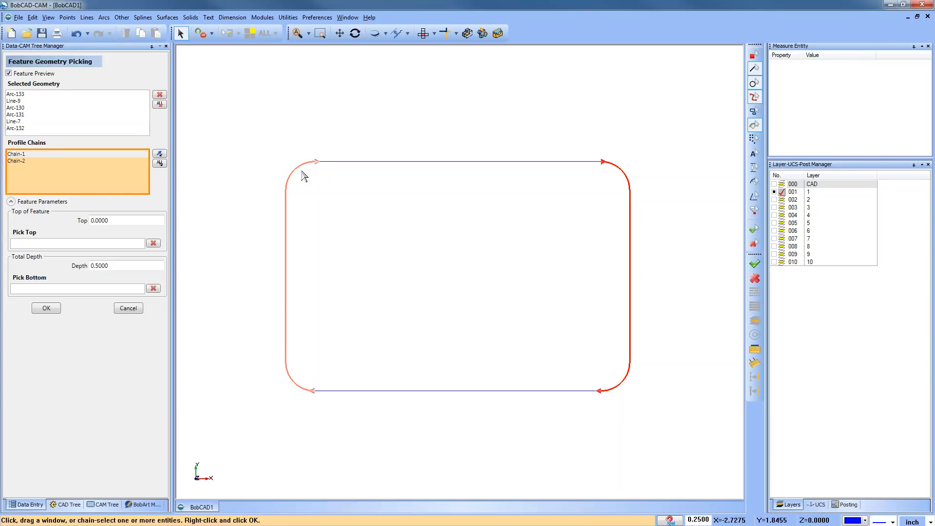
{"action": "left_click", "coordinate": [22, 163]}
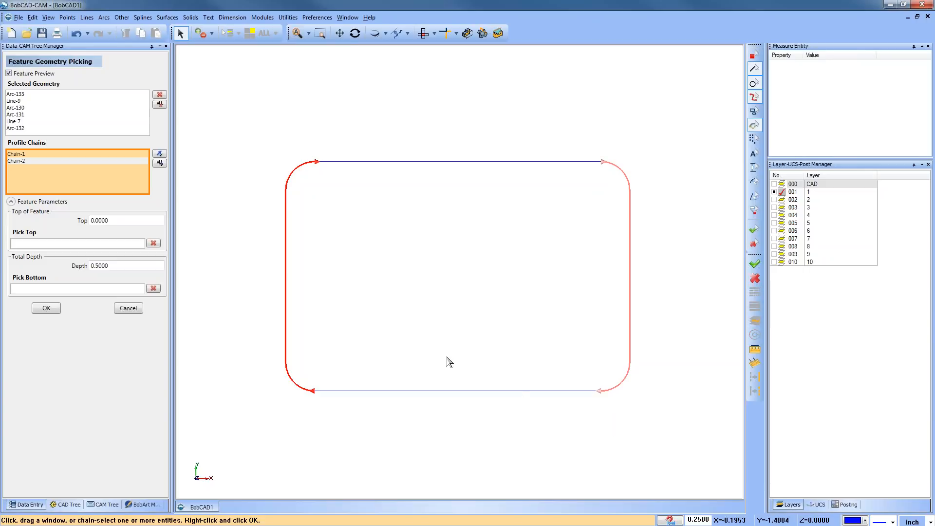
{"action": "left_click", "coordinate": [47, 309]}
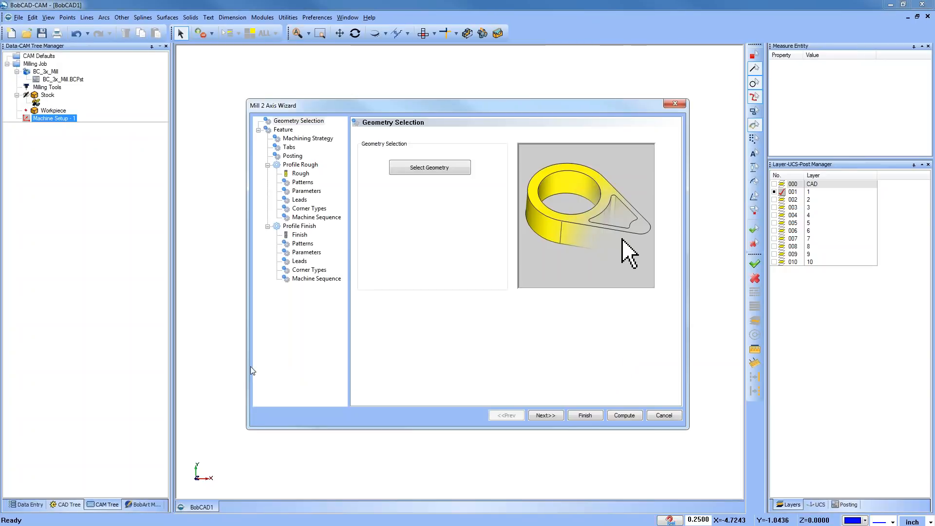
Remove the Profile Finish operation from the Profiling machining strategy, leaving only Profile Rough
{"action": "left_click", "coordinate": [318, 138]}
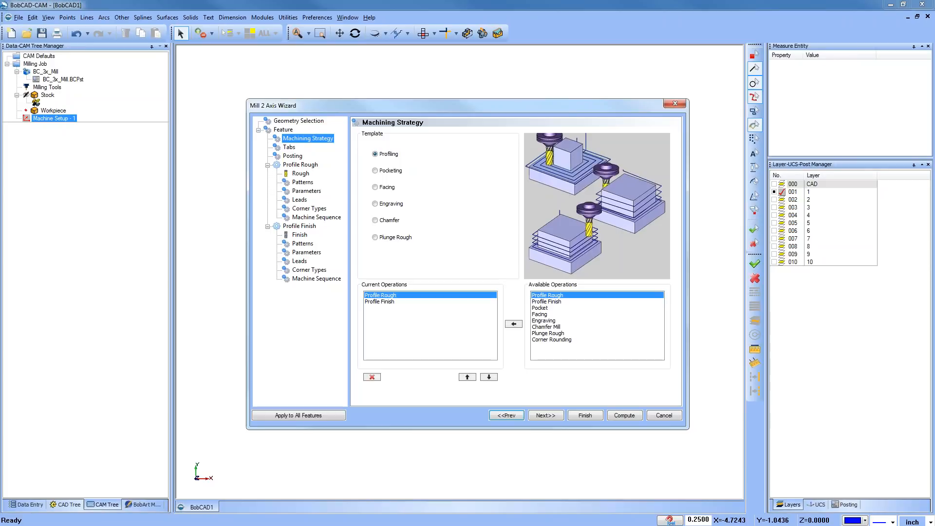
{"action": "left_click", "coordinate": [380, 301]}
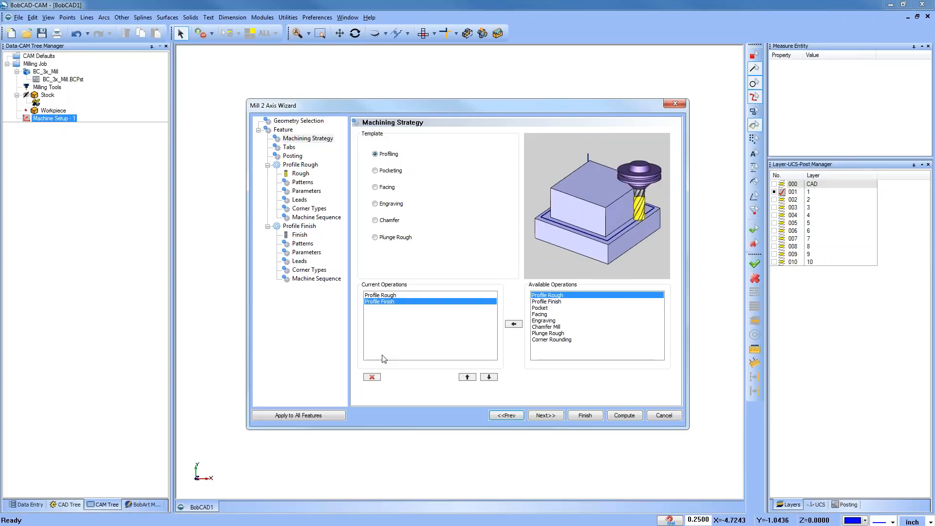
{"action": "left_click", "coordinate": [373, 377]}
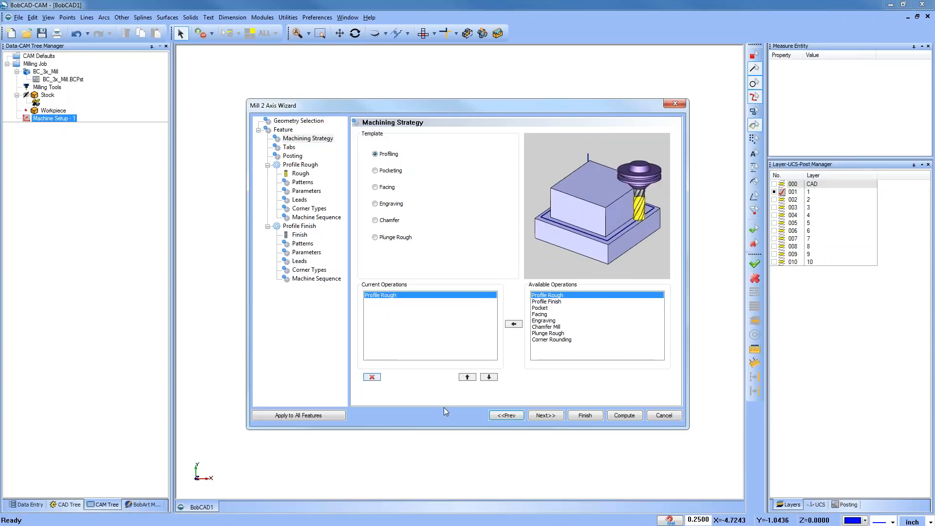
{"action": "left_click", "coordinate": [546, 416]}
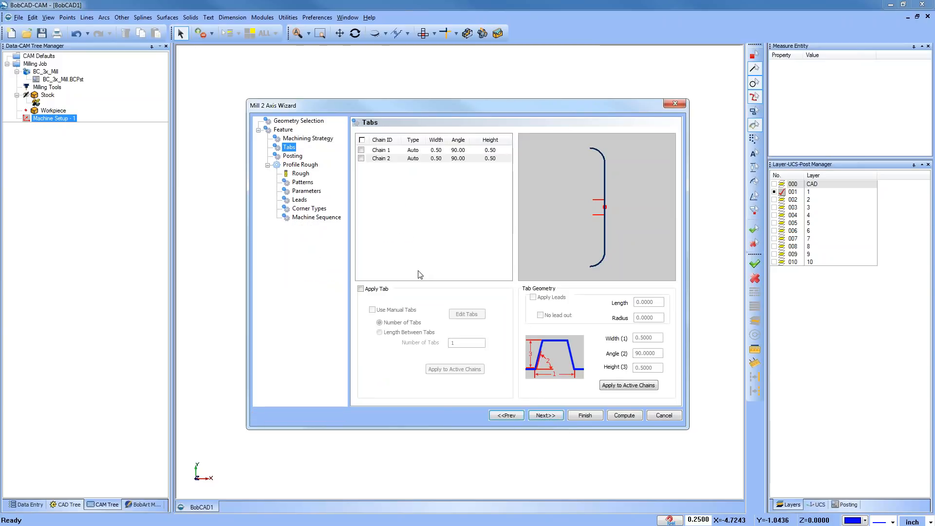
Preview the Contour Ramping and Side Roughing patterns for Profile Rough, and return to Standard
{"action": "left_click", "coordinate": [306, 183]}
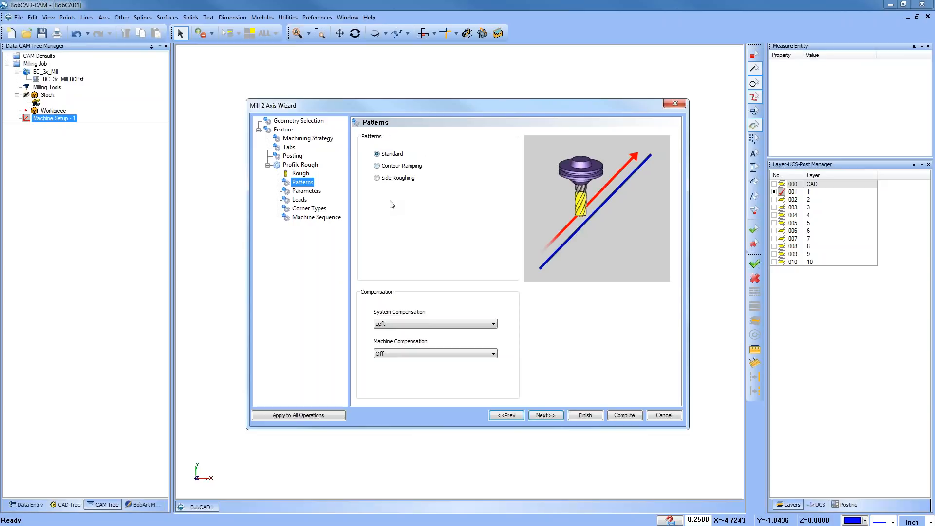
{"action": "left_click", "coordinate": [378, 166]}
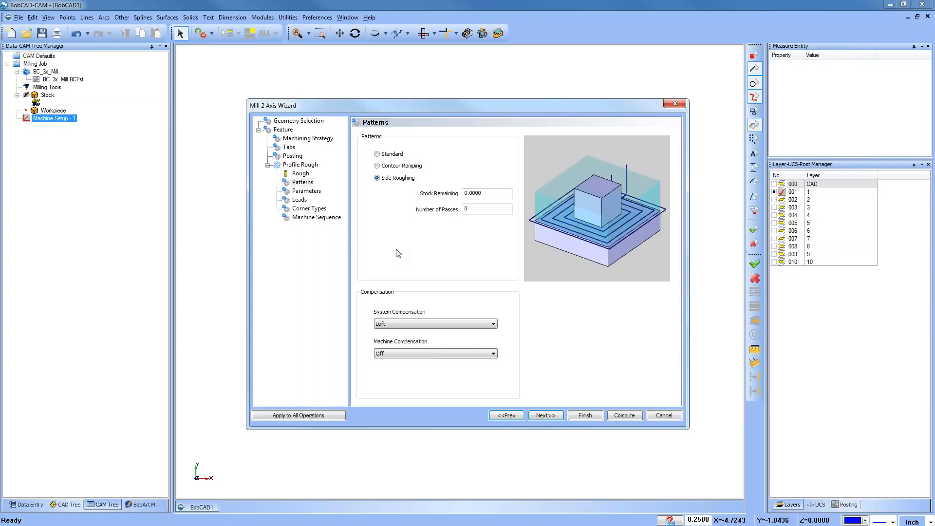
{"action": "left_click", "coordinate": [377, 154]}
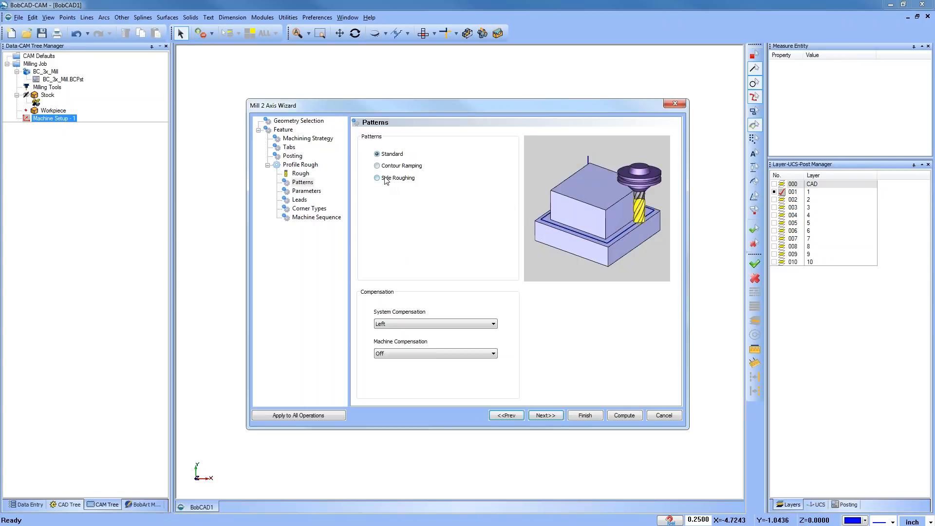
{"action": "left_click", "coordinate": [377, 166]}
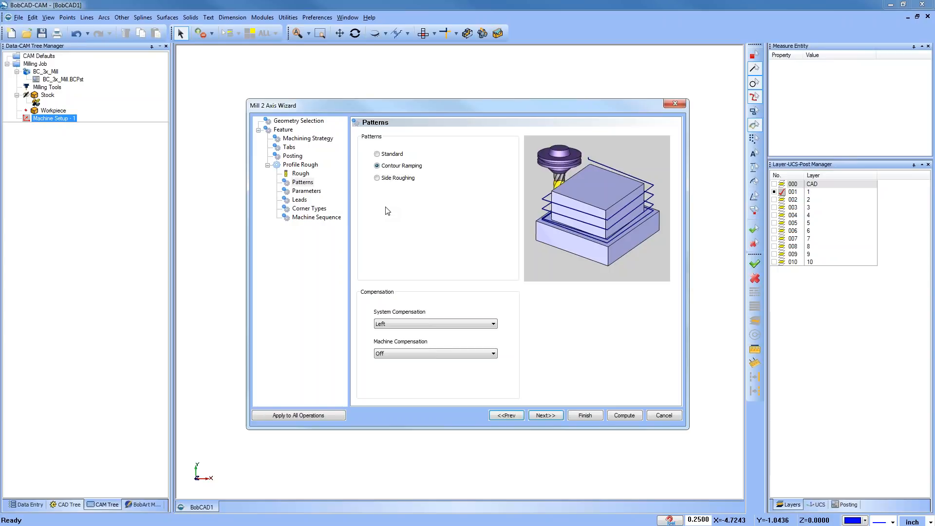
{"action": "left_click", "coordinate": [377, 178]}
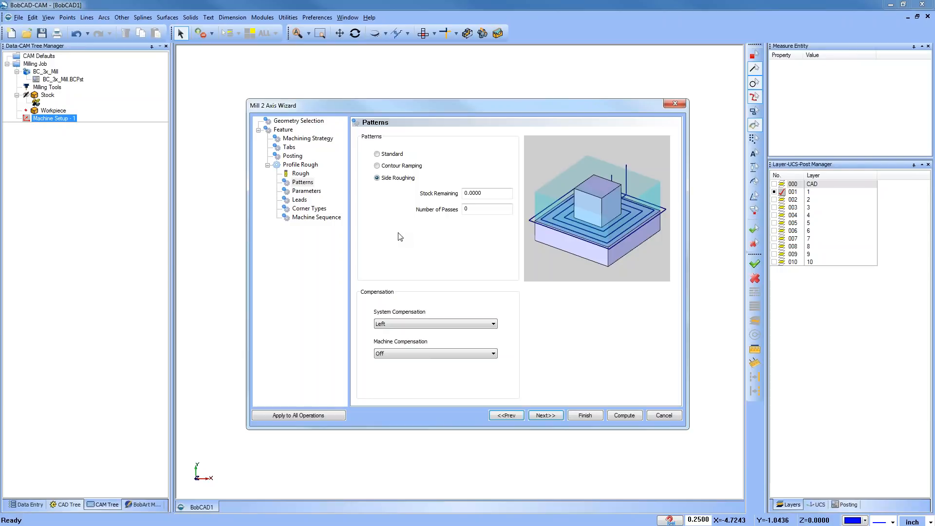
{"action": "left_click", "coordinate": [382, 155]}
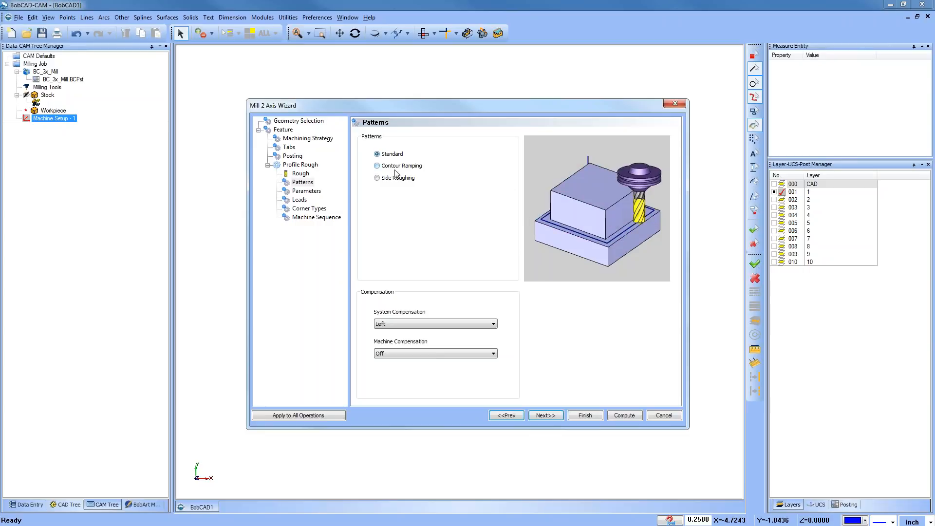
Give Profile Rough a Circular lead-in with a tangent line, and compute the toolpath
{"action": "left_click", "coordinate": [547, 415]}
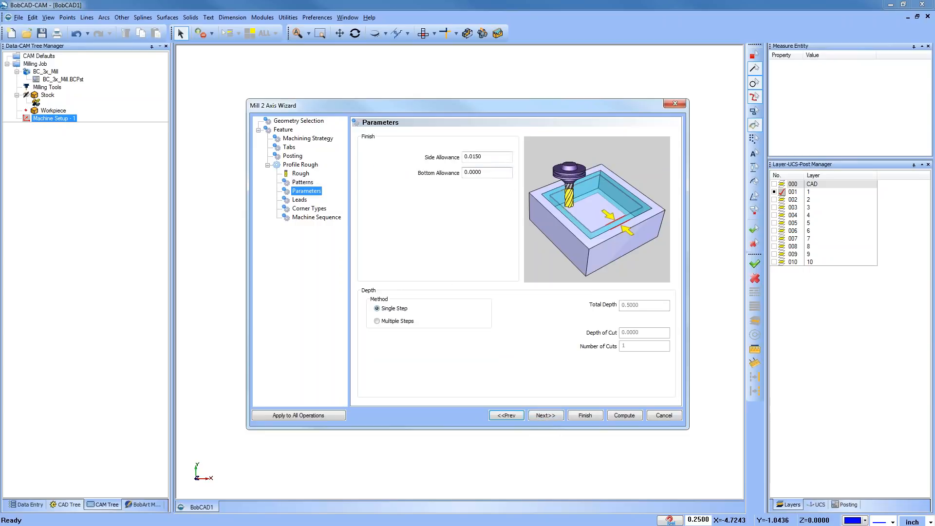
{"action": "key", "text": "Tab"}
{"action": "key", "text": "Tab"}
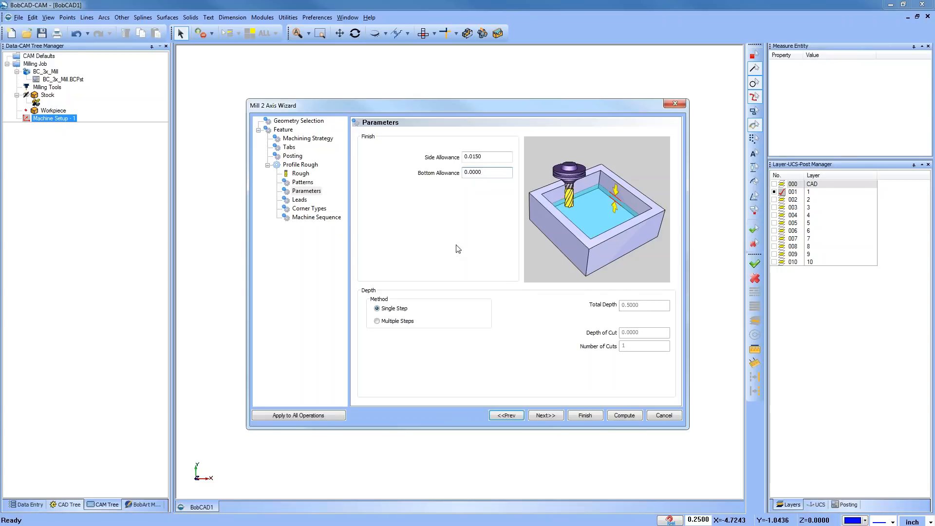
{"action": "left_click", "coordinate": [299, 199]}
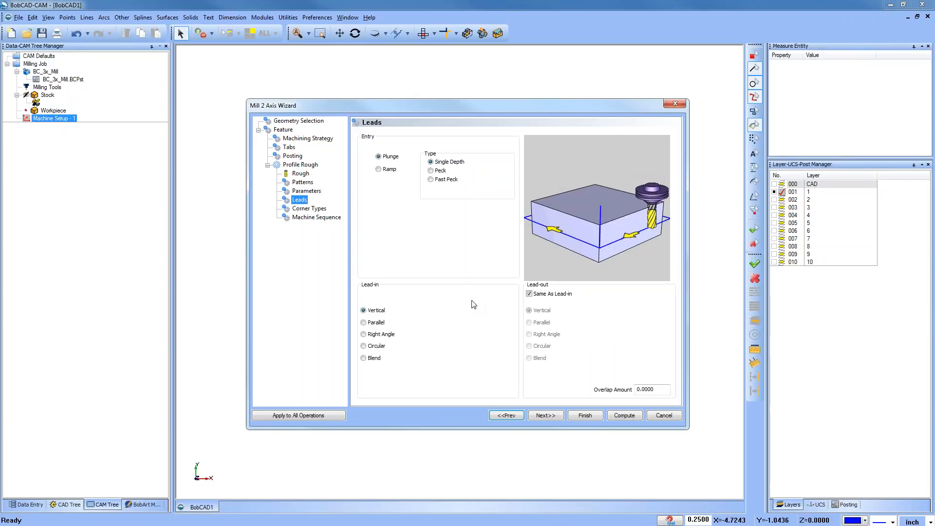
{"action": "left_click", "coordinate": [365, 359]}
{"action": "left_click", "coordinate": [370, 346]}
{"action": "left_click", "coordinate": [475, 315]}
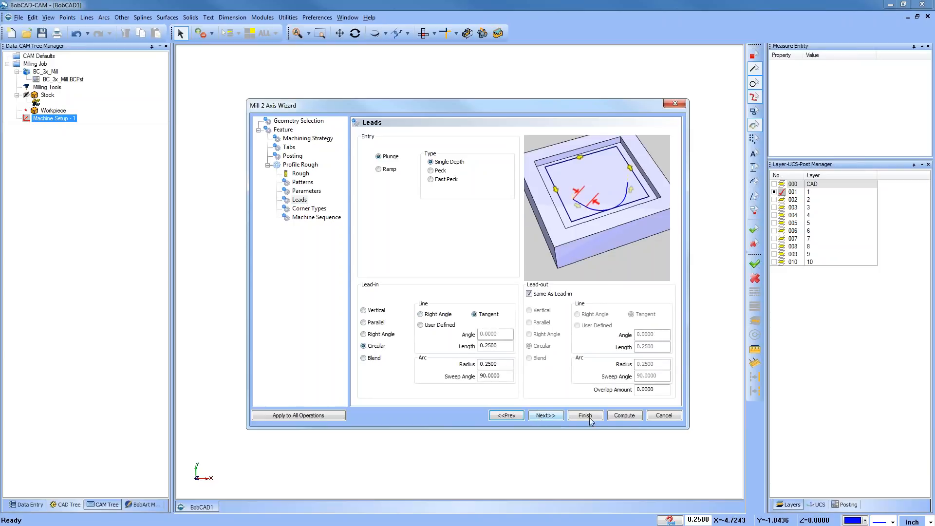
{"action": "left_click", "coordinate": [624, 416]}
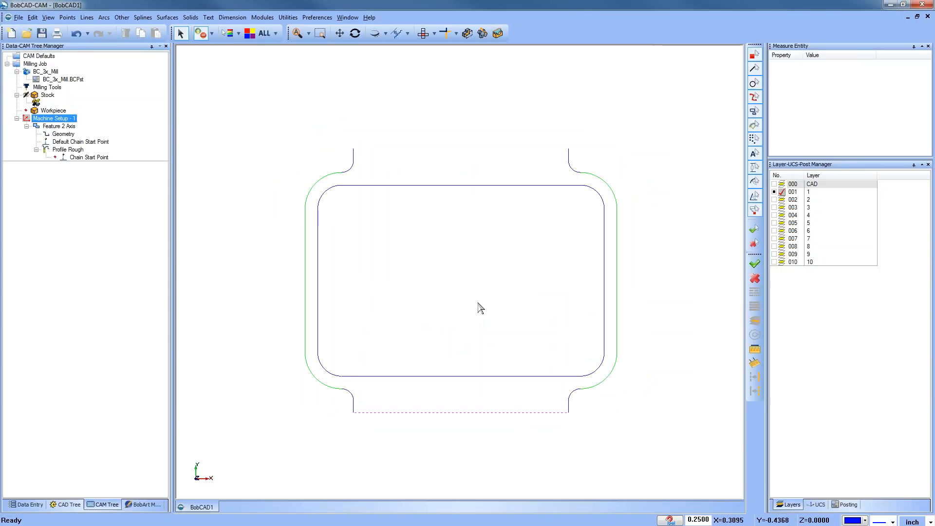
Backplot the Profile Rough toolpath with the tool displayed shaded, stepping through its moves, and close the backplot
{"action": "right_click", "coordinate": [76, 150]}
{"action": "left_click", "coordinate": [103, 167]}
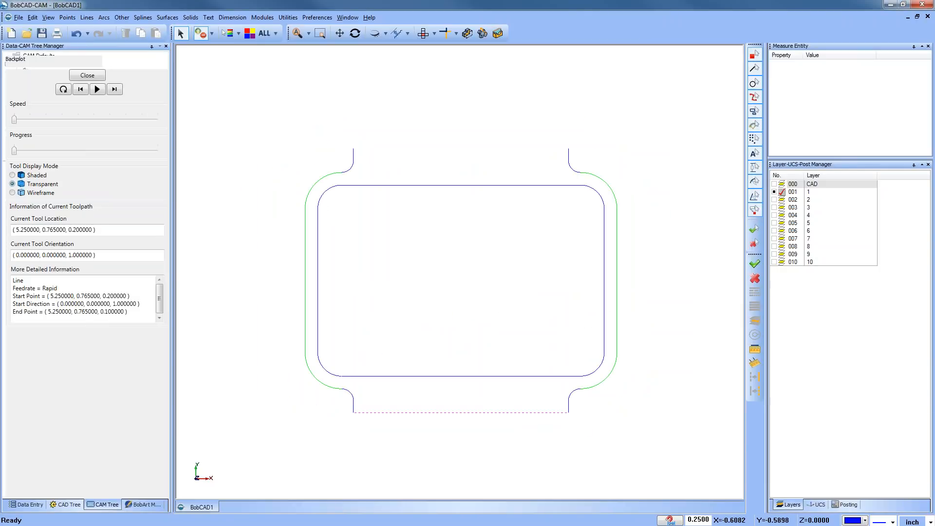
{"action": "left_click", "coordinate": [110, 174]}
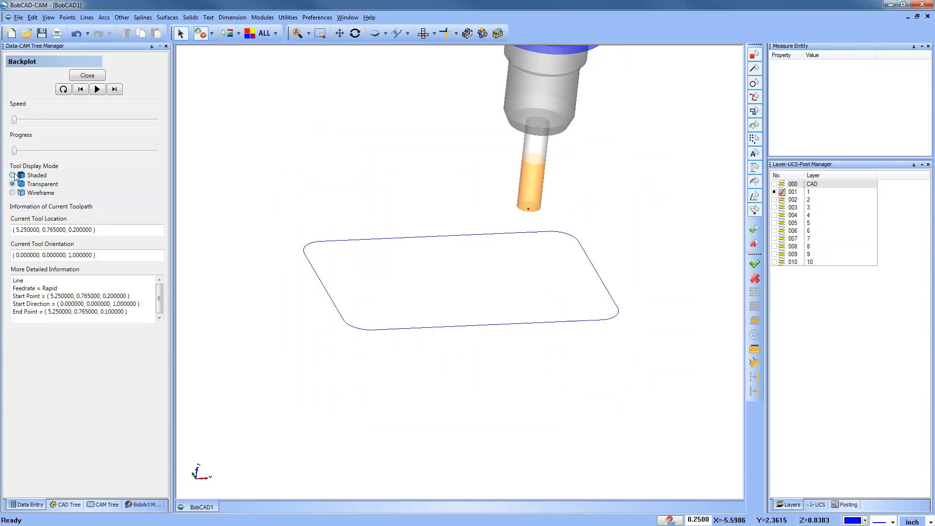
{"action": "left_click", "coordinate": [116, 89]}
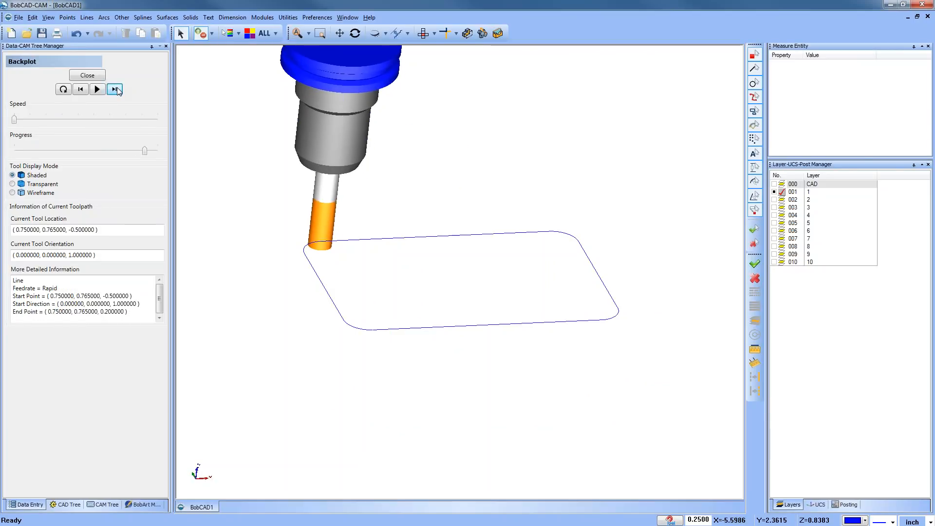
{"action": "left_click", "coordinate": [87, 75]}
Run the machining simulation of the Profile Rough toolpath on the two open side chains, inspect the cut part, and exit the simulation
{"action": "left_click", "coordinate": [262, 17]}
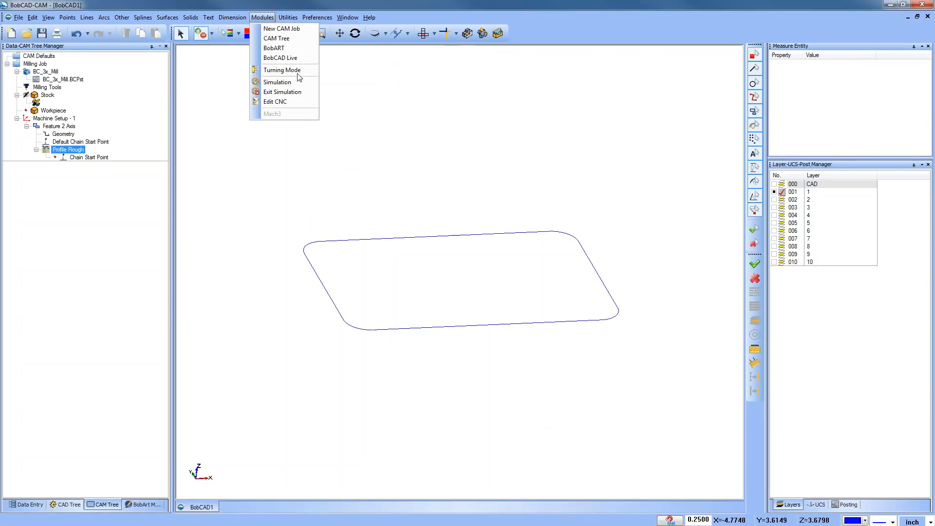
{"action": "left_click", "coordinate": [298, 81]}
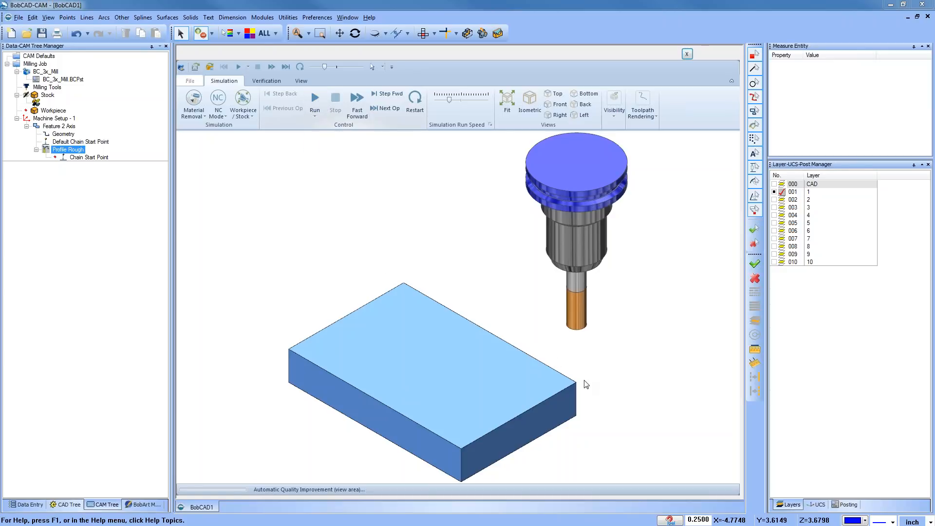
{"action": "left_click", "coordinate": [315, 100]}
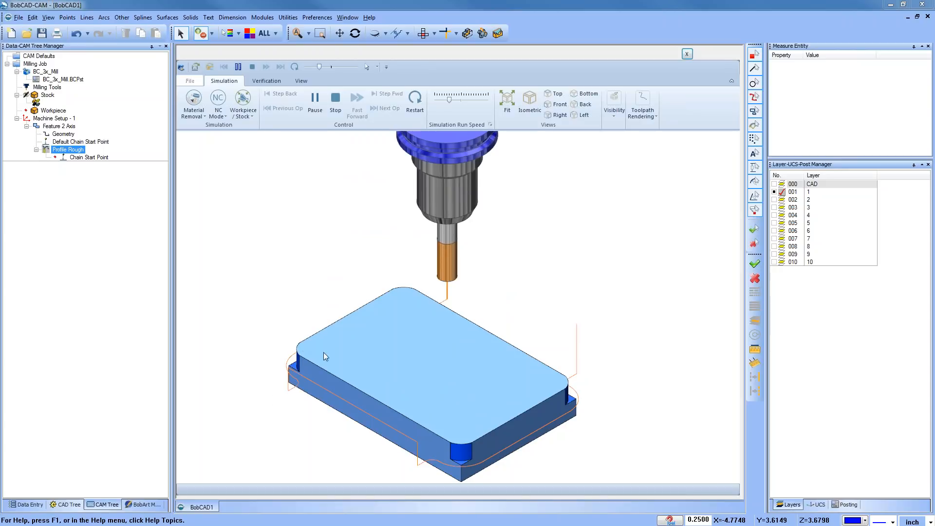
{"action": "middle_click_drag", "start_coordinate": [396, 286], "coordinate": [411, 343]}
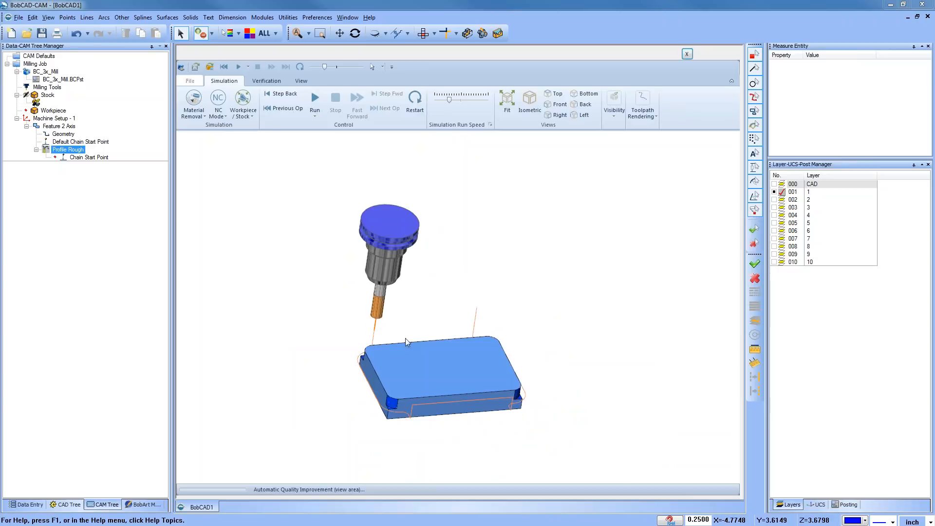
{"action": "left_click", "coordinate": [687, 54]}
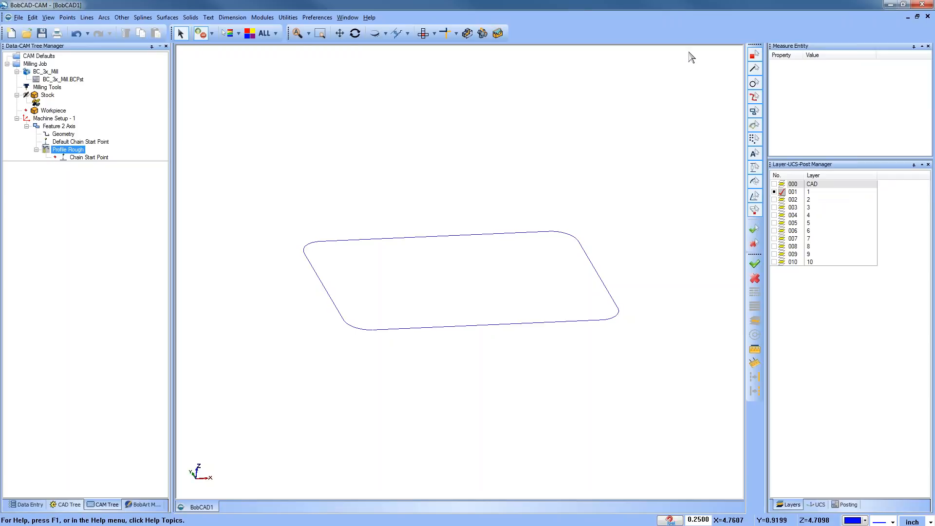
Show layer 2 and make it the active layer, and hide layer 1, viewing the geometry from the top
{"action": "left_click", "coordinate": [423, 34]}
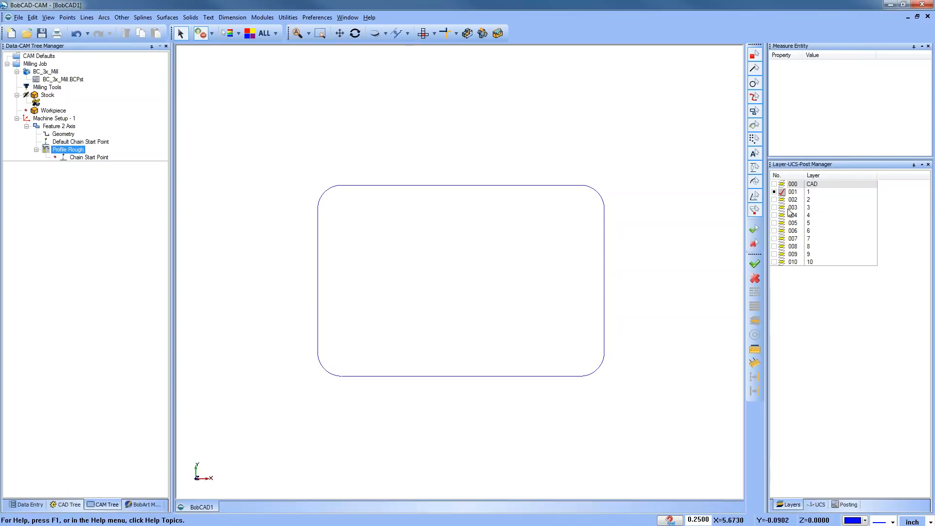
{"action": "left_click", "coordinate": [775, 201]}
{"action": "left_click", "coordinate": [775, 200]}
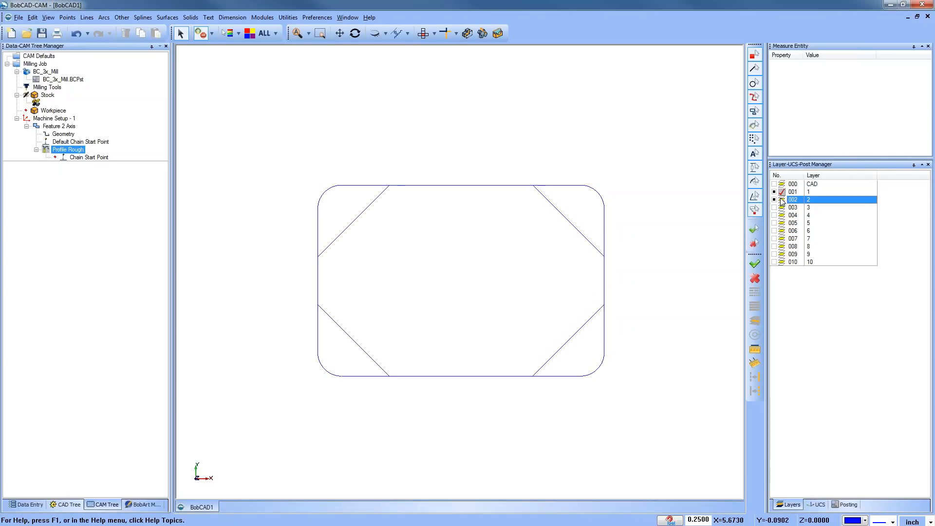
{"action": "left_click", "coordinate": [780, 200]}
{"action": "left_click", "coordinate": [775, 192]}
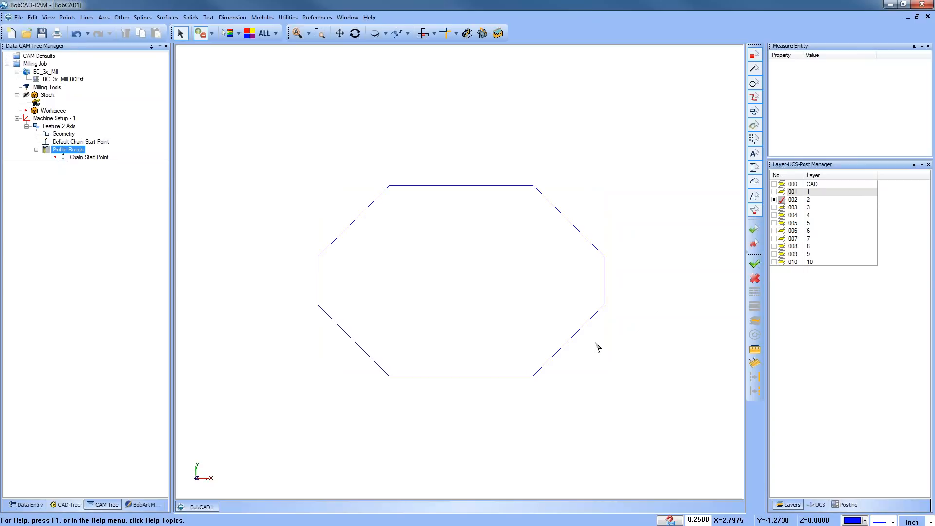
Replace the Feature 2 Axis geometry with the four diagonal corner lines and compute the Profile Rough toolpath
{"action": "left_click", "coordinate": [48, 95]}
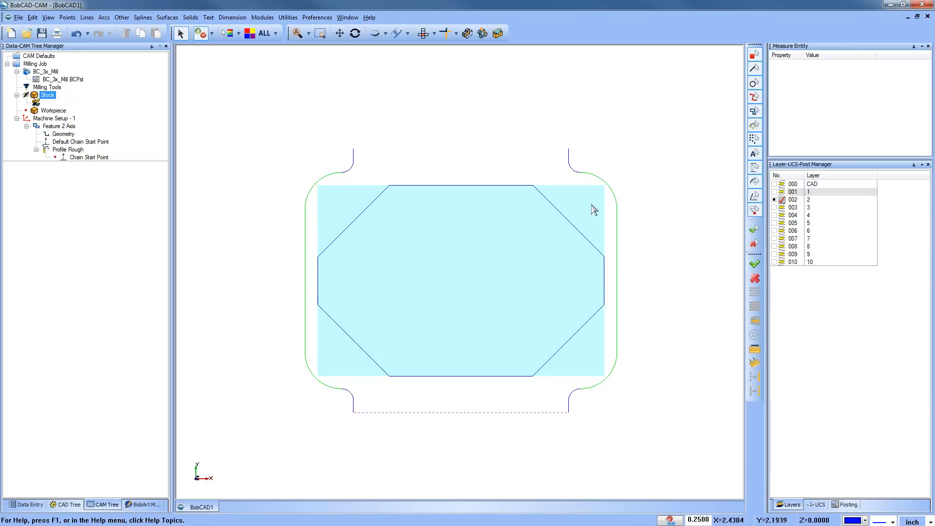
{"action": "right_click", "coordinate": [64, 135]}
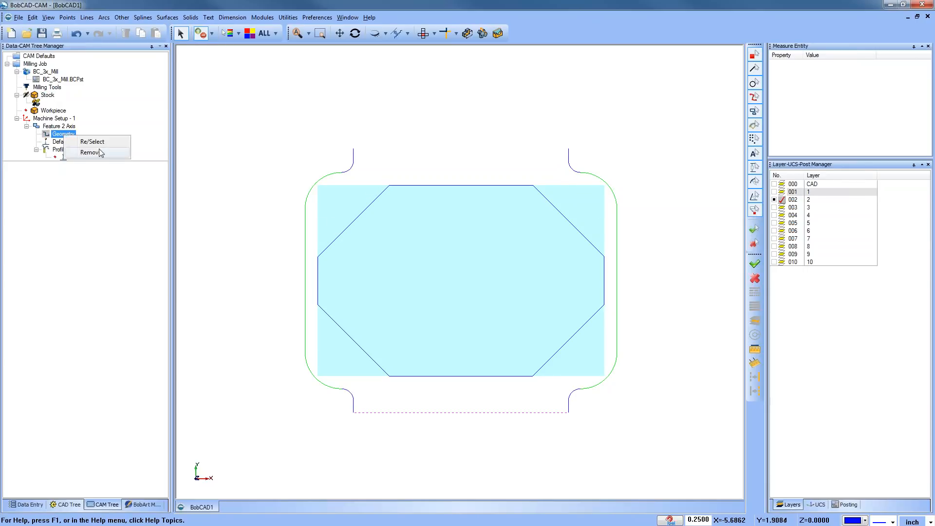
{"action": "left_click", "coordinate": [99, 155]}
{"action": "right_click", "coordinate": [76, 138]}
{"action": "left_click", "coordinate": [97, 142]}
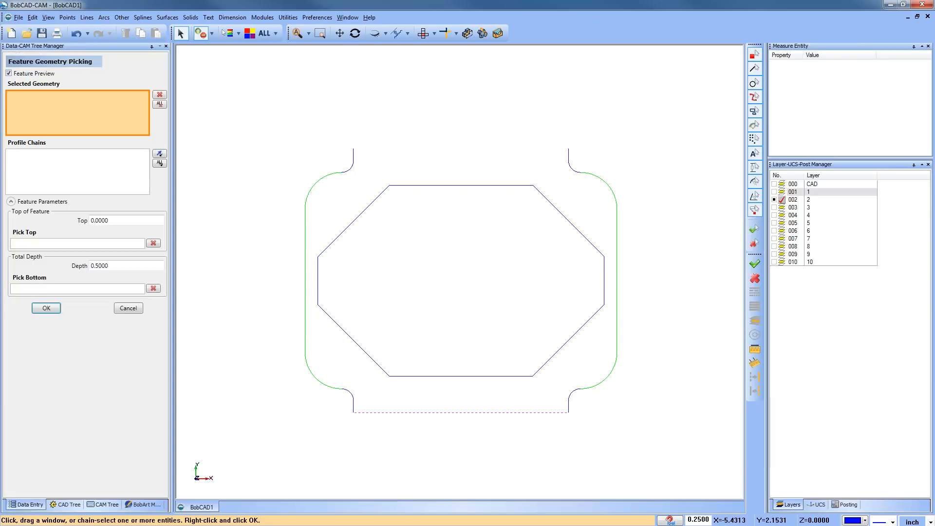
{"action": "left_click", "coordinate": [328, 316]}
{"action": "left_click", "coordinate": [385, 191]}
{"action": "left_click", "coordinate": [601, 254]}
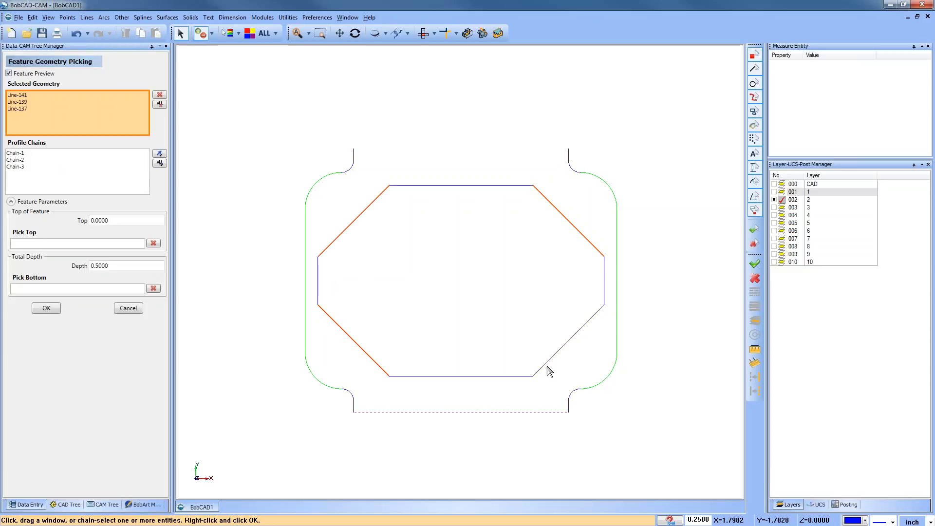
{"action": "left_click", "coordinate": [541, 369]}
{"action": "right_click", "coordinate": [608, 383]}
{"action": "right_click", "coordinate": [66, 150]}
{"action": "left_click", "coordinate": [90, 155]}
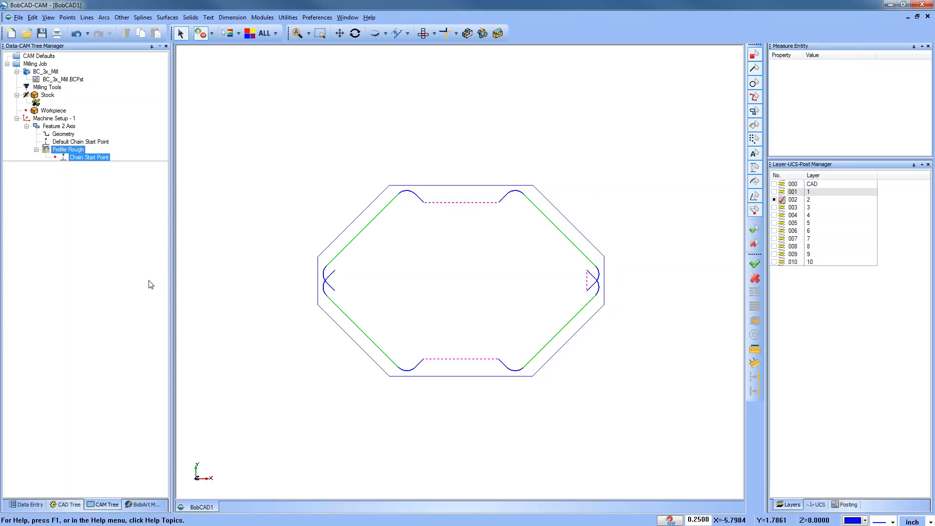
Modify the default chain start points to reverse the direction of the four corner chains, and recompute the Profile Rough toolpath
{"action": "left_click", "coordinate": [87, 126]}
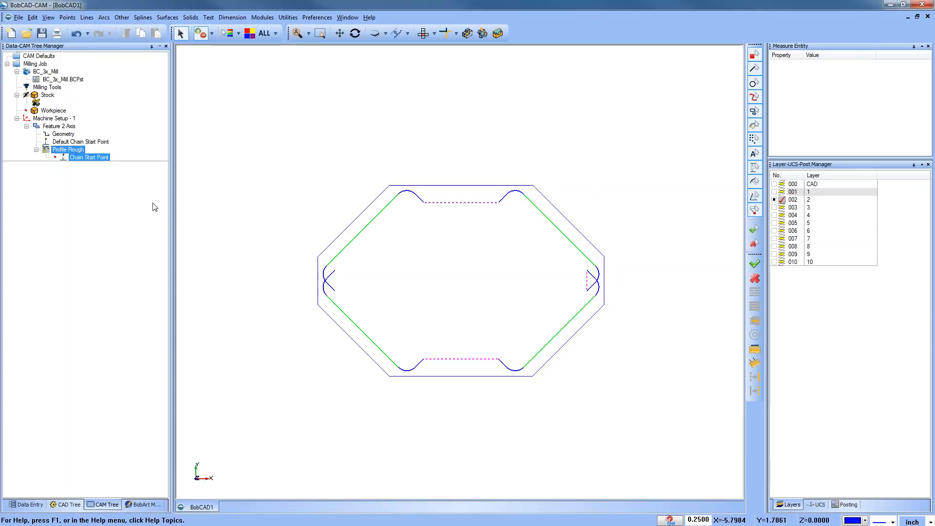
{"action": "left_click", "coordinate": [98, 145]}
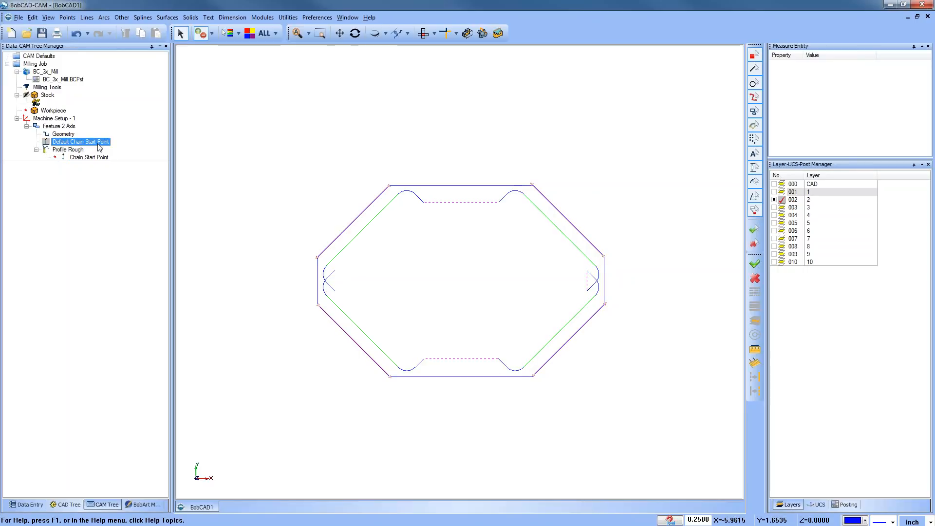
{"action": "right_click", "coordinate": [99, 147]}
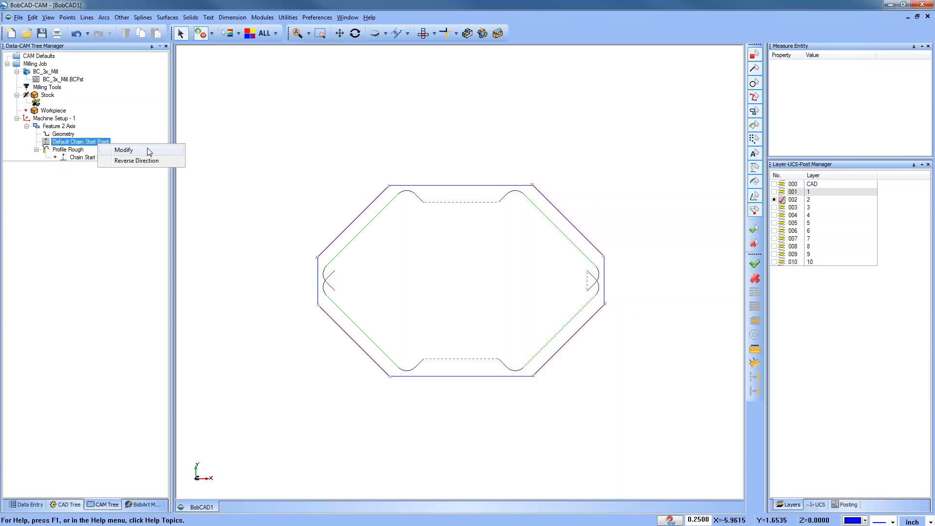
{"action": "left_click", "coordinate": [115, 152]}
{"action": "scroll", "coordinate": [540, 208], "scroll_direction": "up", "scroll_amount": 3}
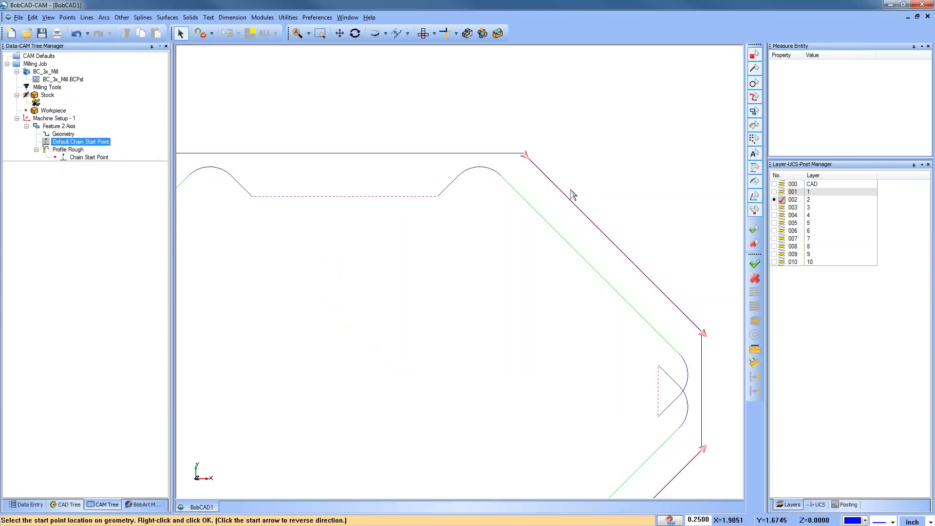
{"action": "scroll", "coordinate": [621, 211], "scroll_direction": "down", "scroll_amount": 2}
{"action": "scroll", "coordinate": [621, 211], "scroll_direction": "down", "scroll_amount": 1}
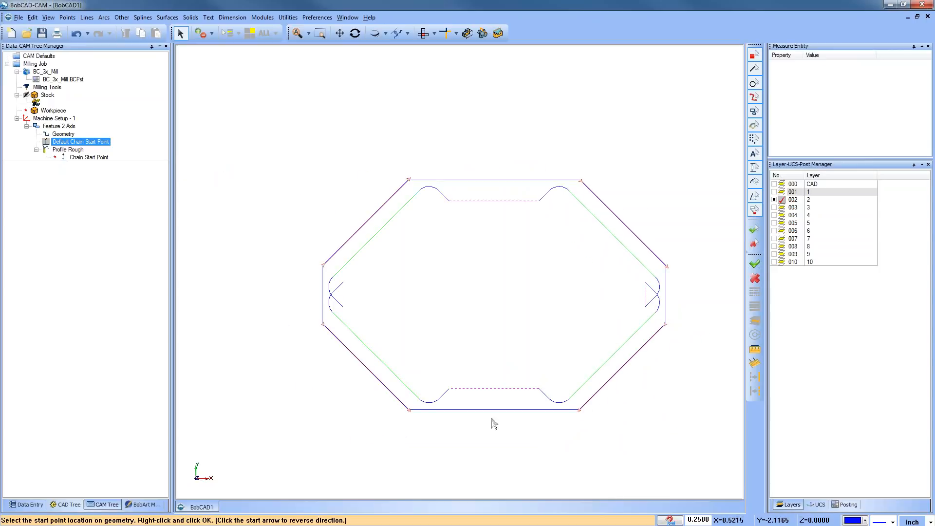
{"action": "right_click", "coordinate": [323, 372]}
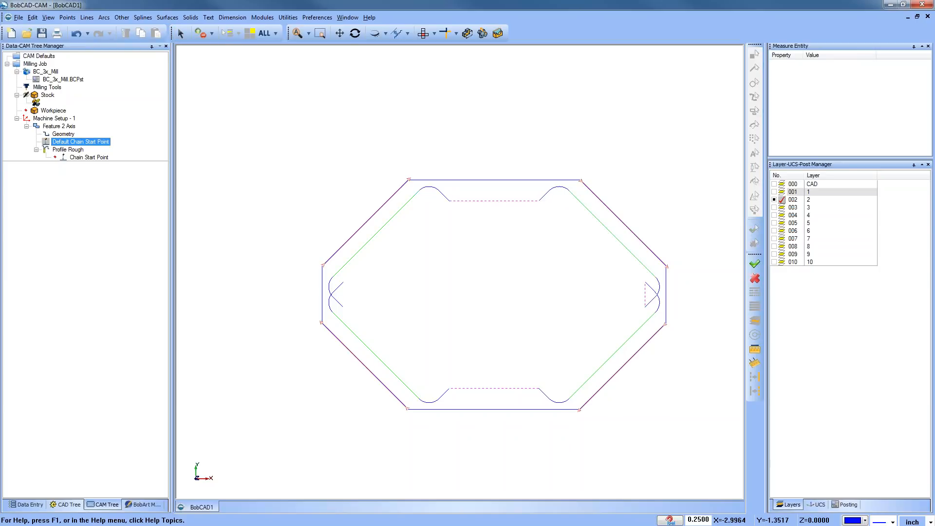
{"action": "left_click", "coordinate": [69, 150]}
{"action": "right_click", "coordinate": [74, 148]}
{"action": "left_click", "coordinate": [117, 154]}
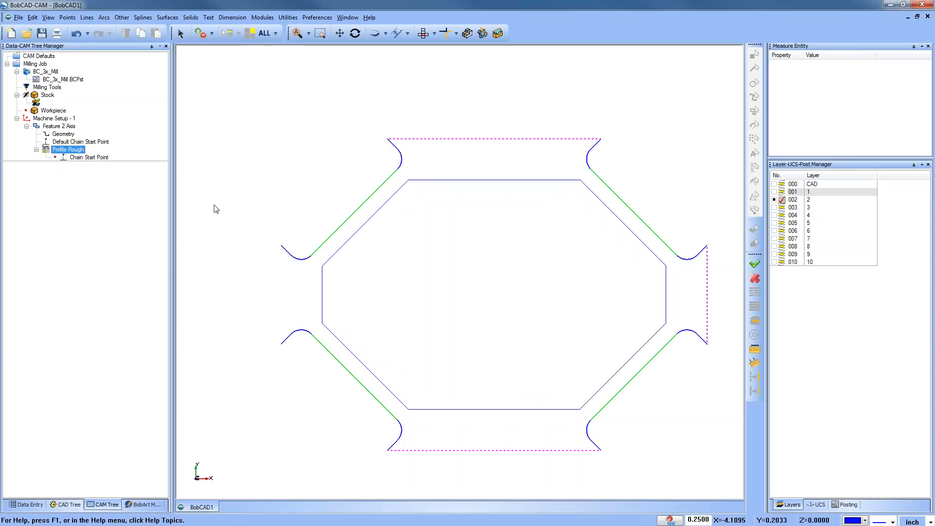
Backplot the recomputed Profile Rough toolpath, stepping through the moves around the four corner chains, and close the backplot
{"action": "right_click", "coordinate": [64, 151]}
{"action": "left_click", "coordinate": [124, 176]}
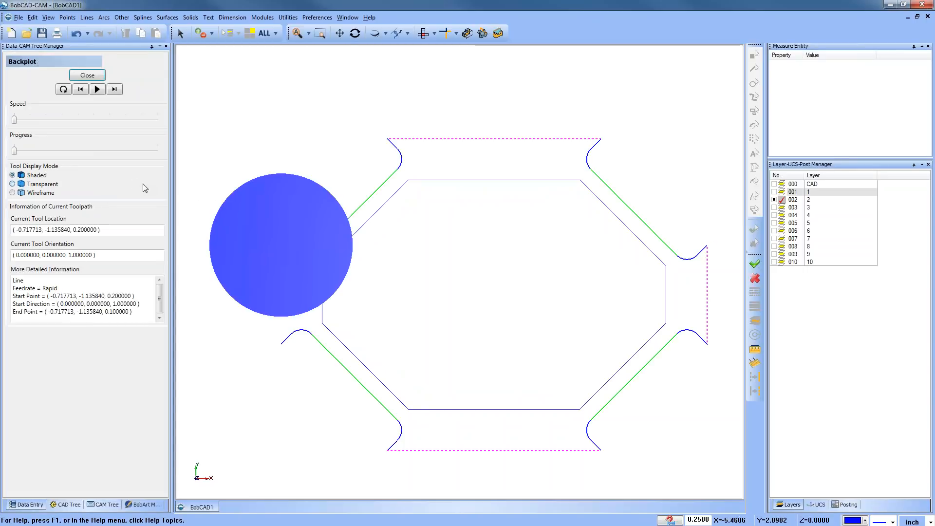
{"action": "middle_click_drag", "start_coordinate": [407, 363], "coordinate": [409, 298]}
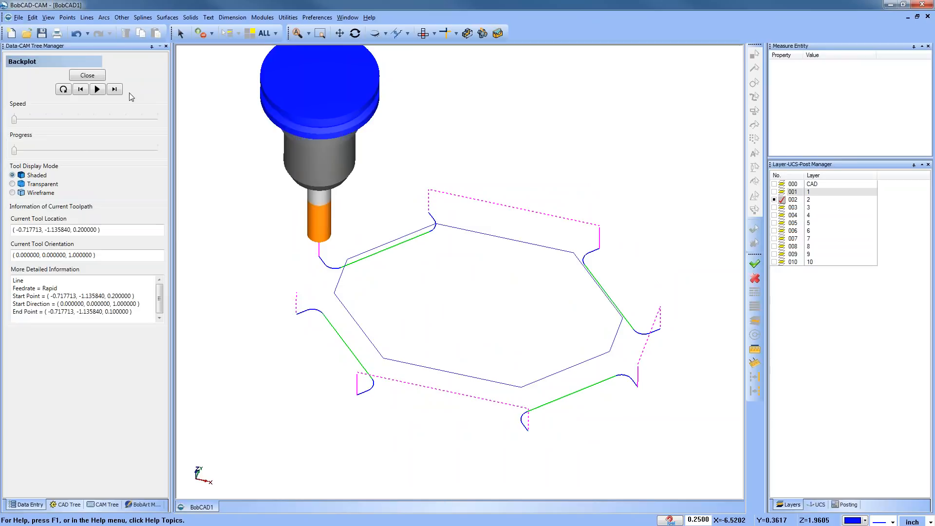
{"action": "left_click", "coordinate": [115, 89]}
{"action": "left_click", "coordinate": [115, 89]}
{"action": "left_click", "coordinate": [115, 89]}
{"action": "left_click", "coordinate": [115, 89]}
{"action": "left_click", "coordinate": [115, 89]}
{"action": "left_click", "coordinate": [115, 89]}
{"action": "left_click", "coordinate": [115, 89]}
{"action": "left_click", "coordinate": [114, 89]}
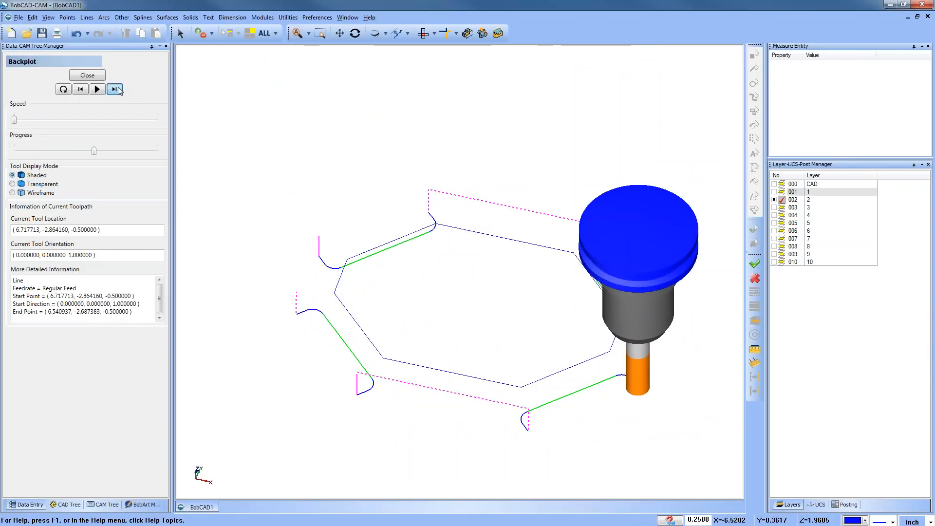
{"action": "left_click", "coordinate": [115, 89]}
{"action": "left_click", "coordinate": [115, 89]}
{"action": "left_click", "coordinate": [115, 89]}
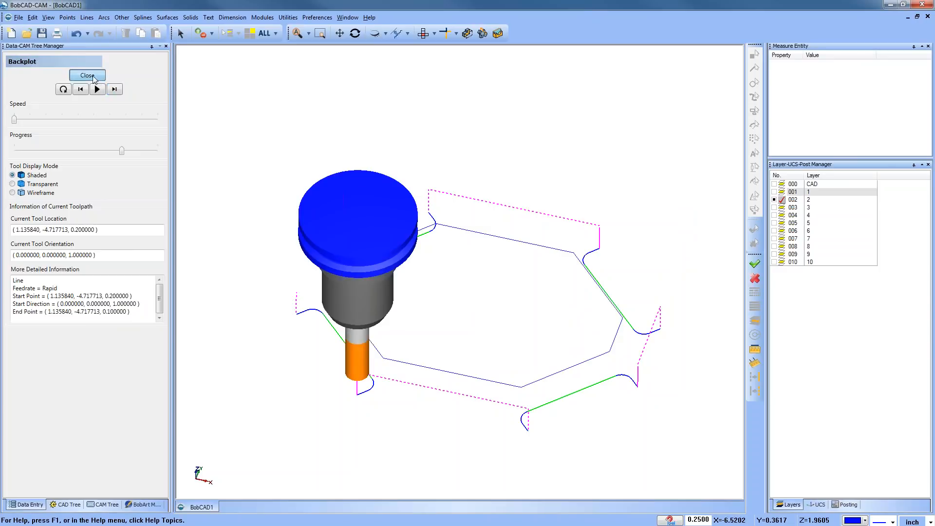
{"action": "left_click", "coordinate": [87, 75]}
Start the machining simulation for the four corner cuts, lower its run speed slightly, and run it
{"action": "left_click", "coordinate": [262, 19]}
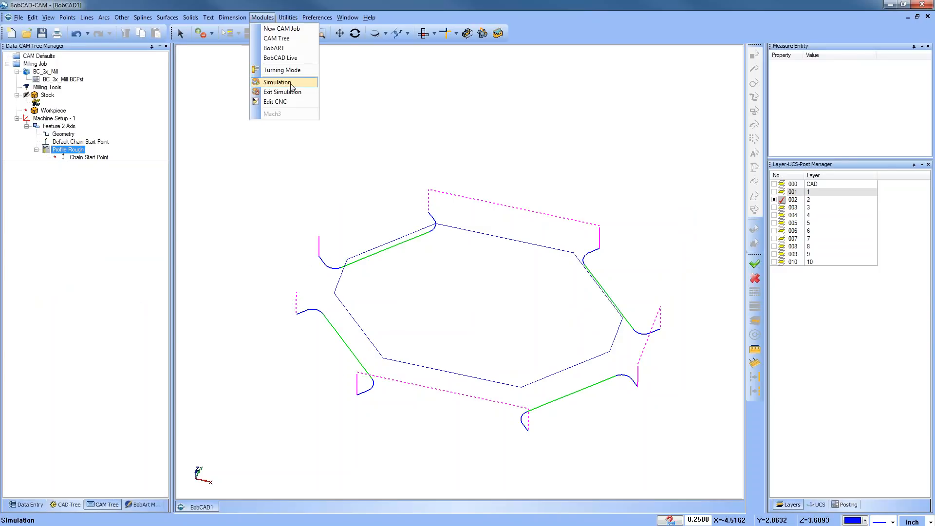
{"action": "left_click", "coordinate": [290, 84]}
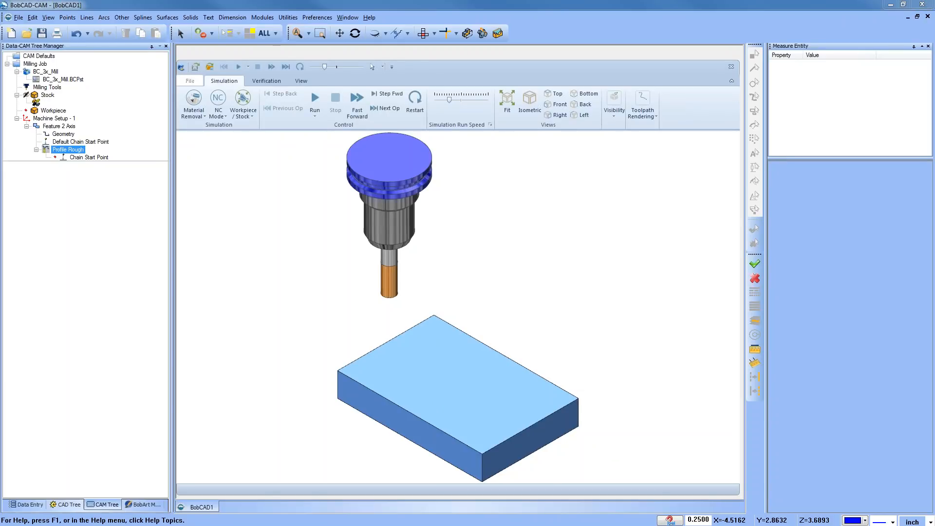
{"action": "left_click_drag", "start_coordinate": [449, 100], "coordinate": [444, 100]}
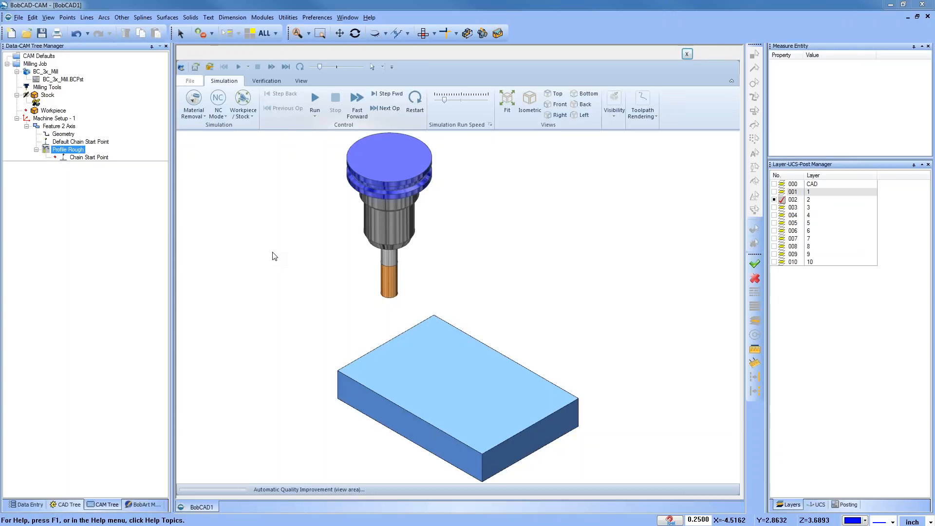
{"action": "key", "text": "space"}
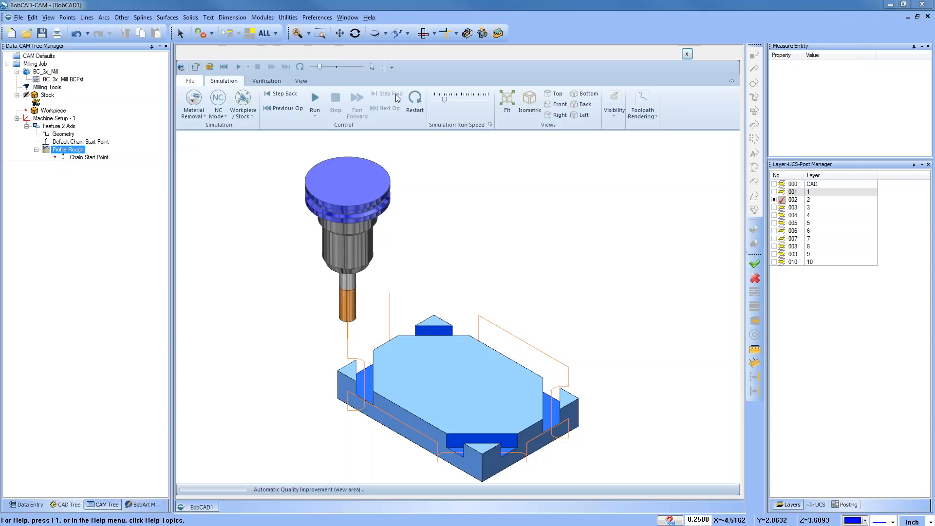
Switch the simulation focus from Workpiece/Stock to Tool and run the simulation again
{"action": "left_click", "coordinate": [251, 118]}
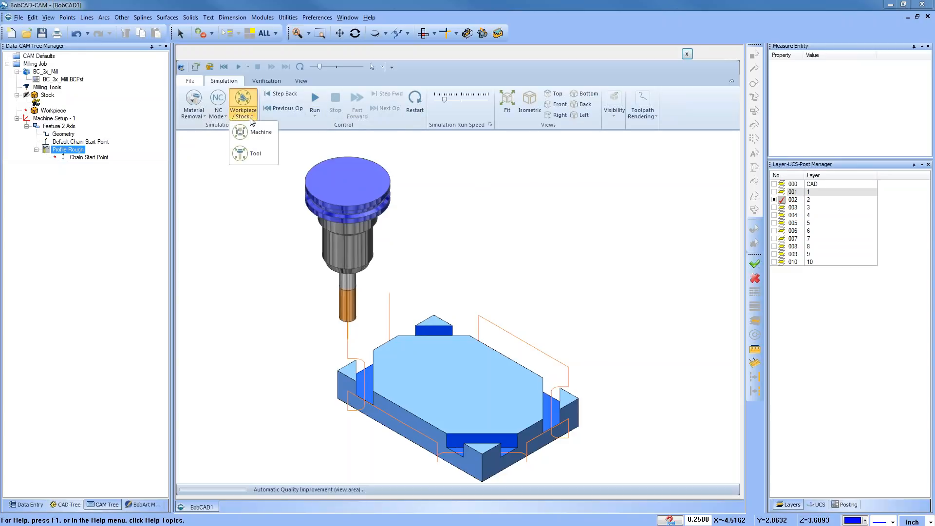
{"action": "left_click", "coordinate": [217, 190]}
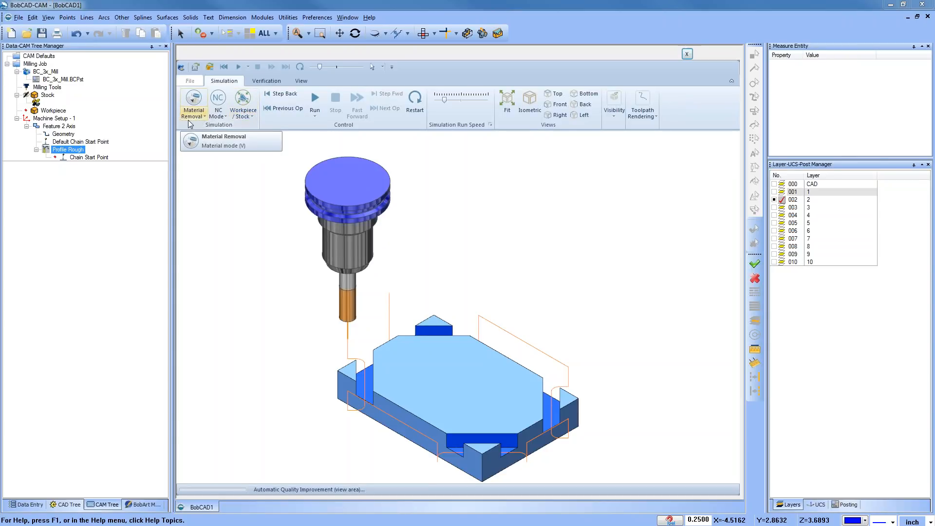
{"action": "left_click", "coordinate": [250, 117]}
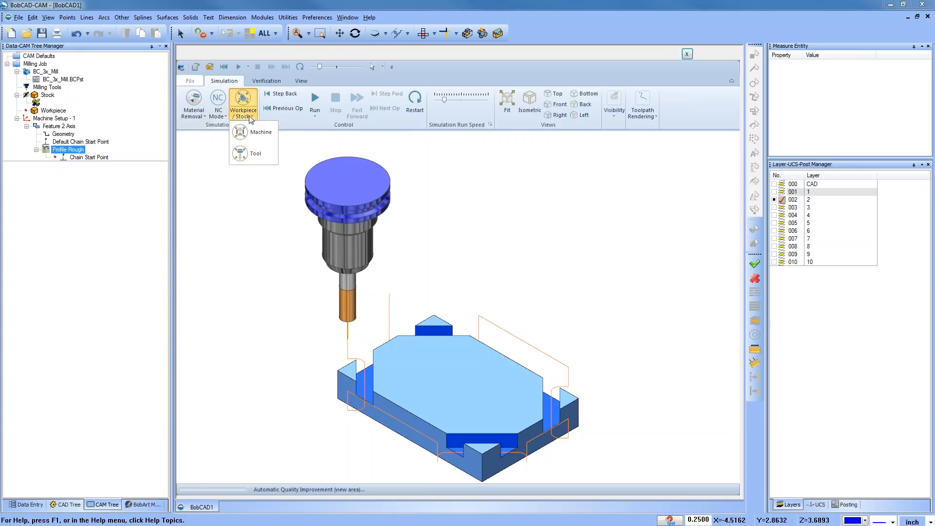
{"action": "left_click", "coordinate": [260, 154]}
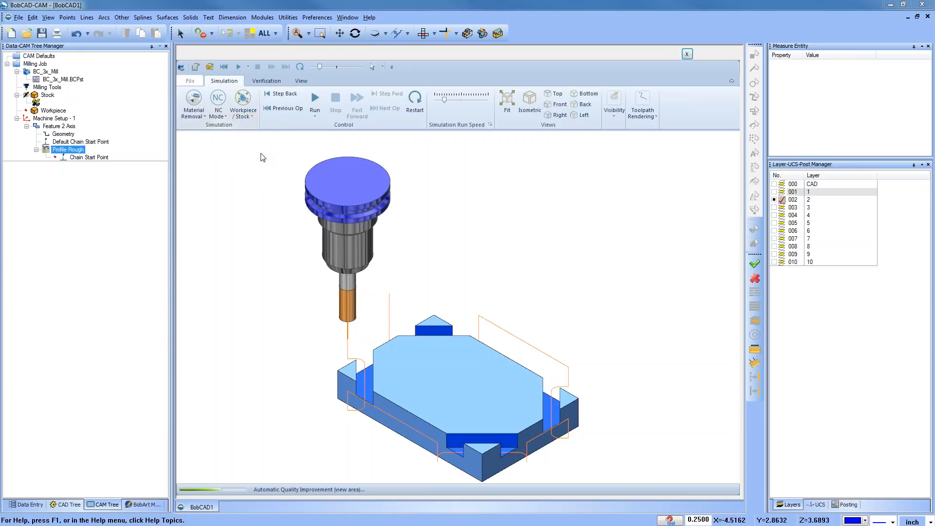
{"action": "left_click", "coordinate": [308, 100]}
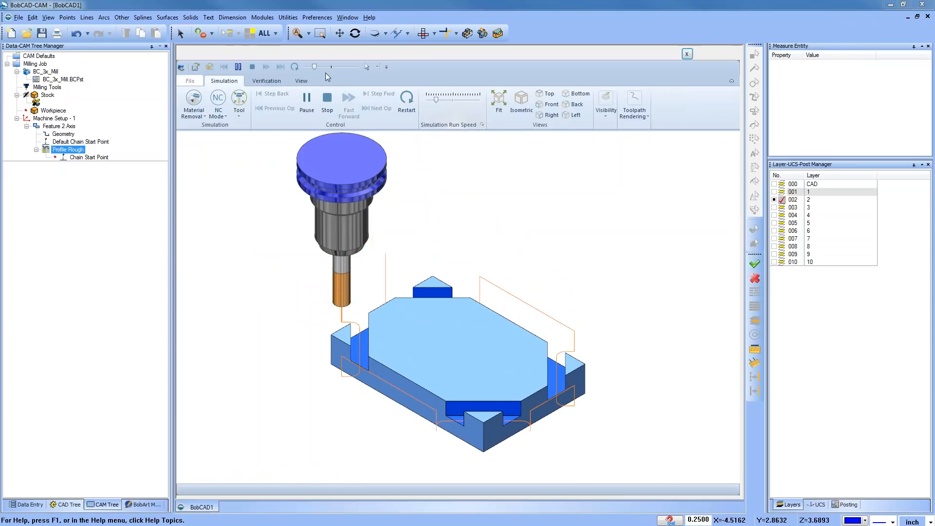
Lower the CutSim accuracy to slightly below Medium, narrow the CutSim settings area, and restart the simulation
{"action": "left_click", "coordinate": [301, 81]}
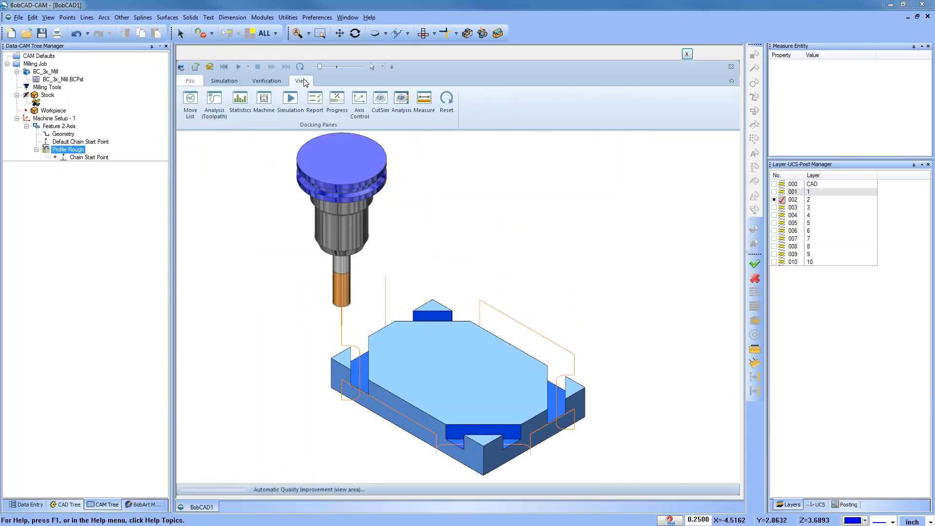
{"action": "left_click", "coordinate": [381, 102]}
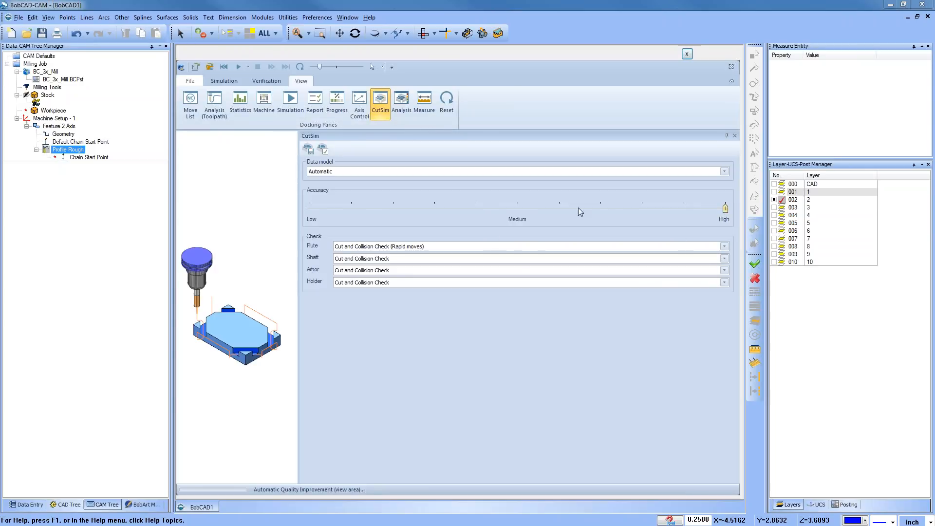
{"action": "left_click_drag", "start_coordinate": [725, 210], "coordinate": [492, 215]}
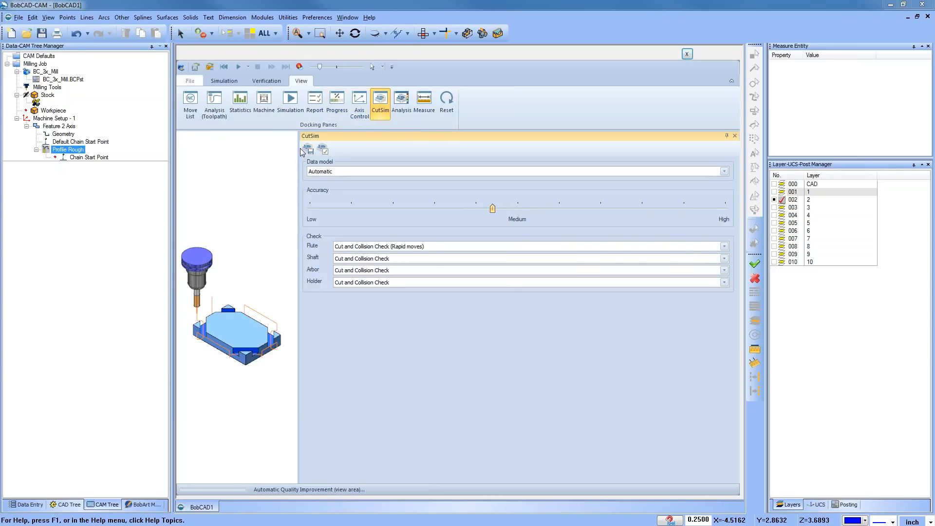
{"action": "left_click_drag", "start_coordinate": [299, 152], "coordinate": [561, 151]}
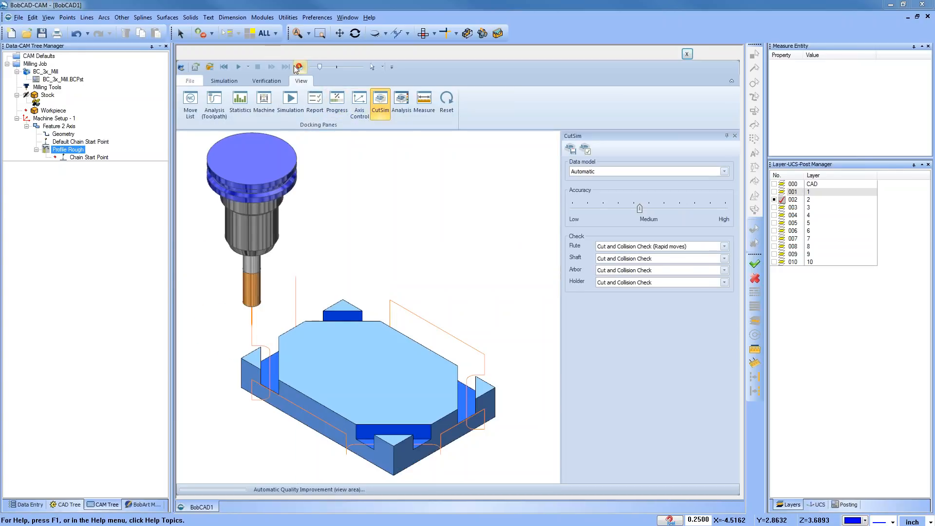
{"action": "left_click", "coordinate": [299, 67]}
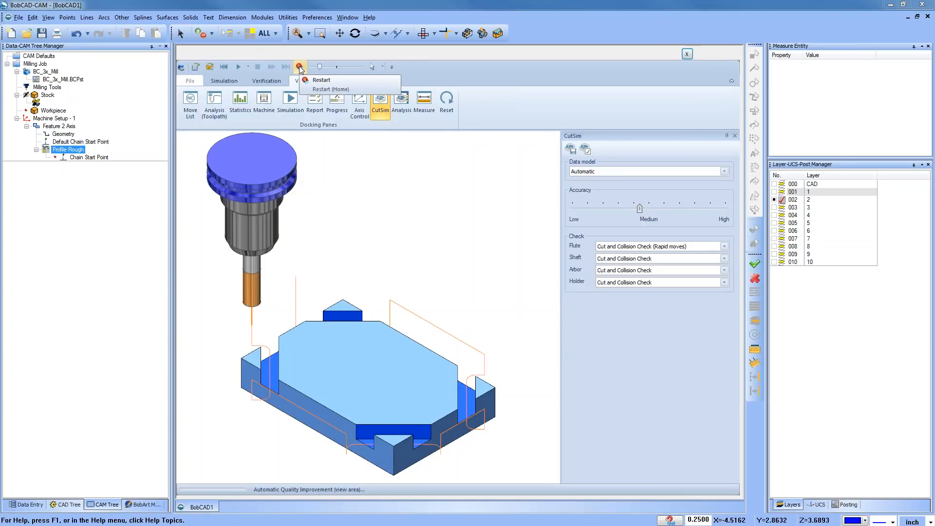
{"action": "left_click", "coordinate": [321, 80]}
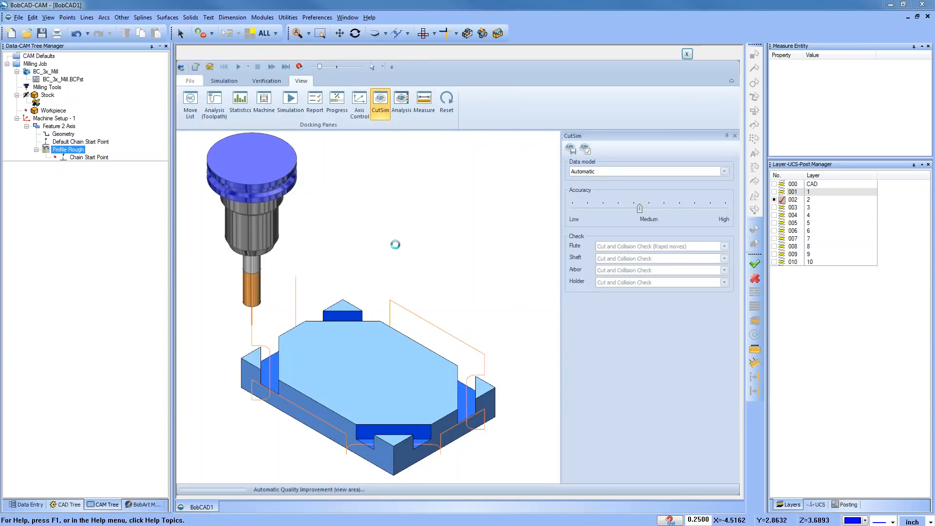
Run the restarted simulation at the reduced accuracy and watch the tool cut the four corners
{"action": "left_click", "coordinate": [220, 82]}
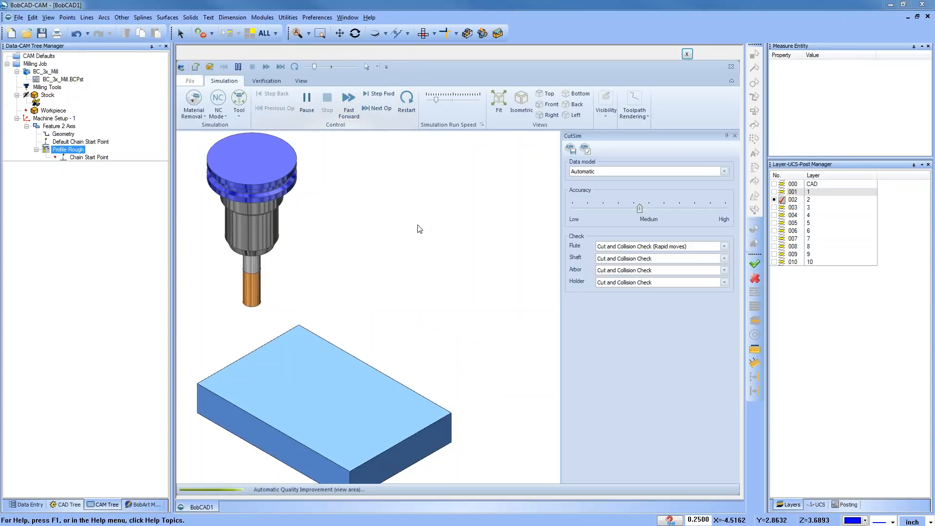
{"action": "left_click", "coordinate": [307, 100]}
{"action": "scroll", "coordinate": [424, 218], "scroll_direction": "down", "scroll_amount": 2}
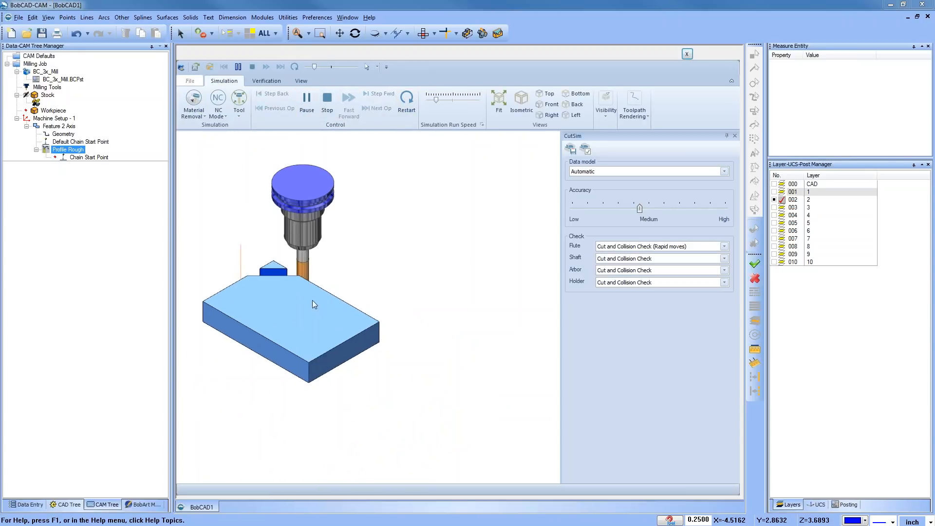
{"action": "scroll", "coordinate": [488, 261], "scroll_direction": "down", "scroll_amount": 3}
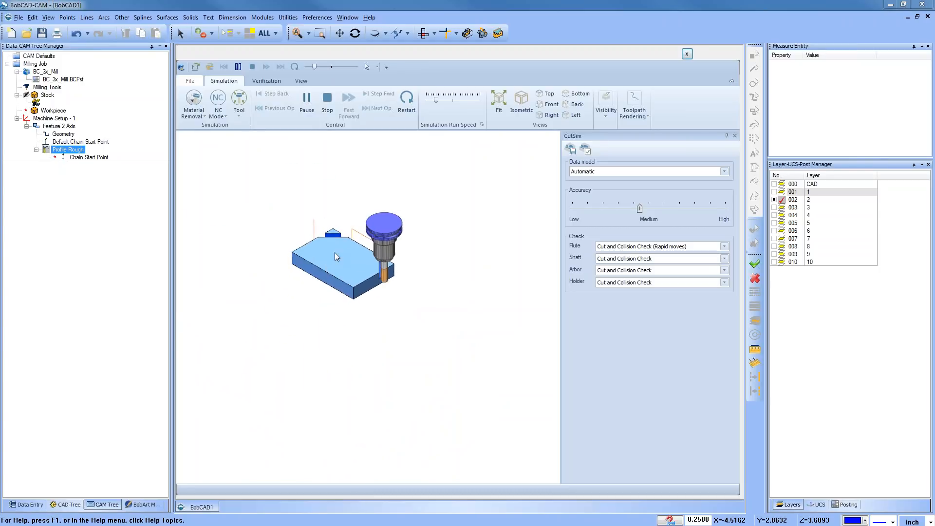
{"action": "scroll", "coordinate": [329, 249], "scroll_direction": "up", "scroll_amount": 1}
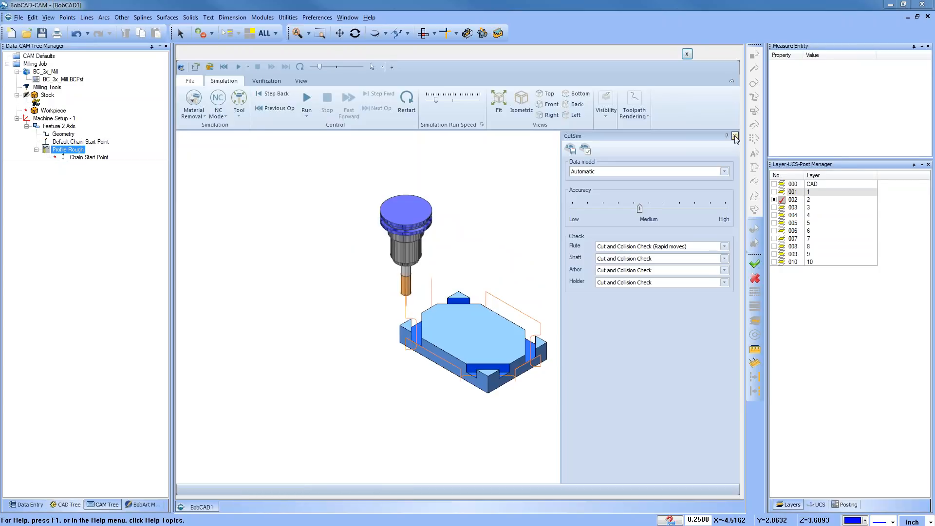
Inspect the four machined corners from the top, then close the CutSim settings and exit the simulation
{"action": "left_click", "coordinate": [546, 93]}
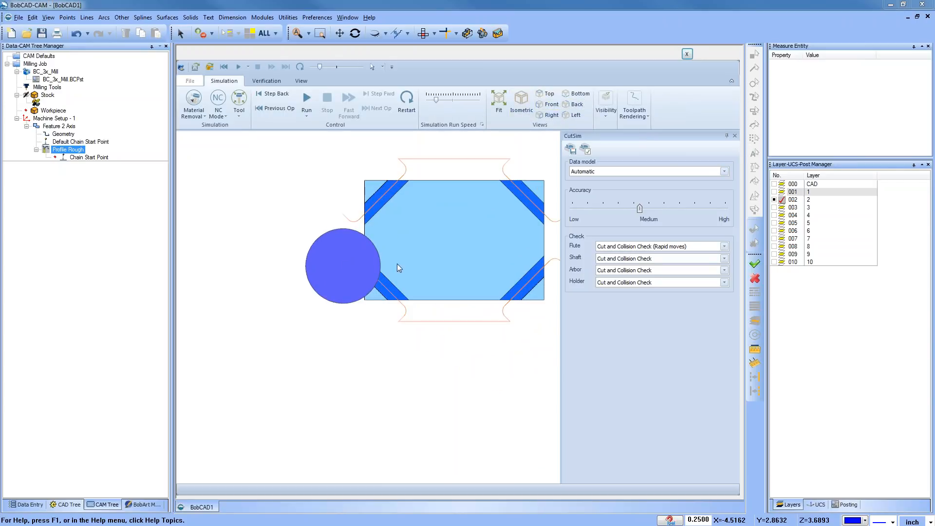
{"action": "scroll", "coordinate": [483, 217], "scroll_direction": "up", "scroll_amount": 3}
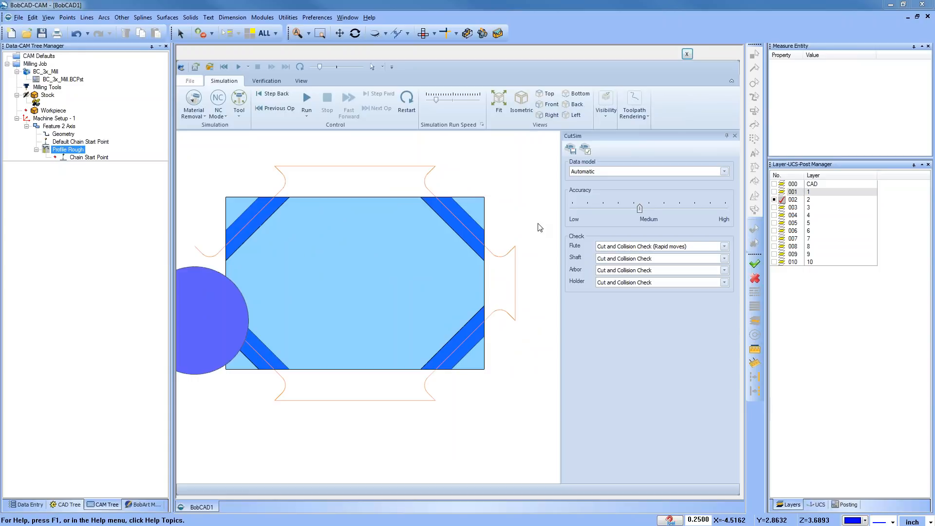
{"action": "left_click", "coordinate": [735, 136]}
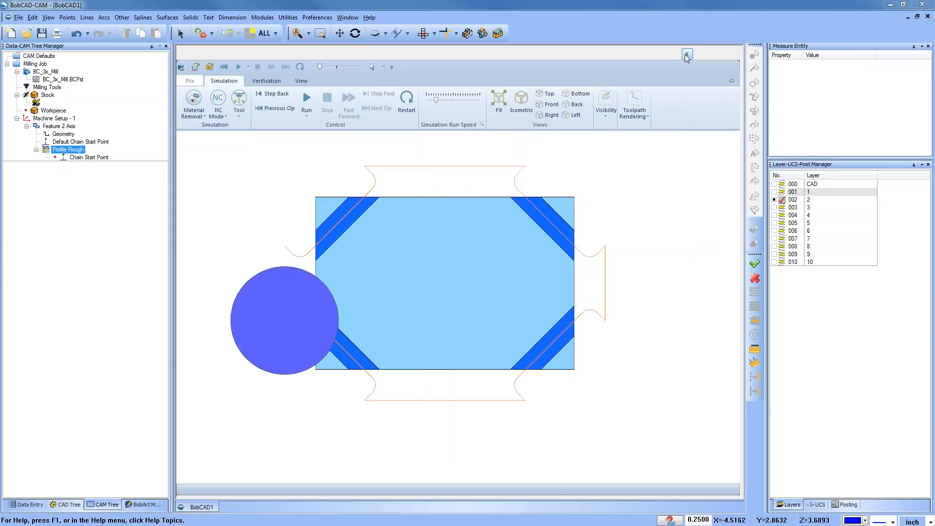
{"action": "left_click", "coordinate": [687, 54]}
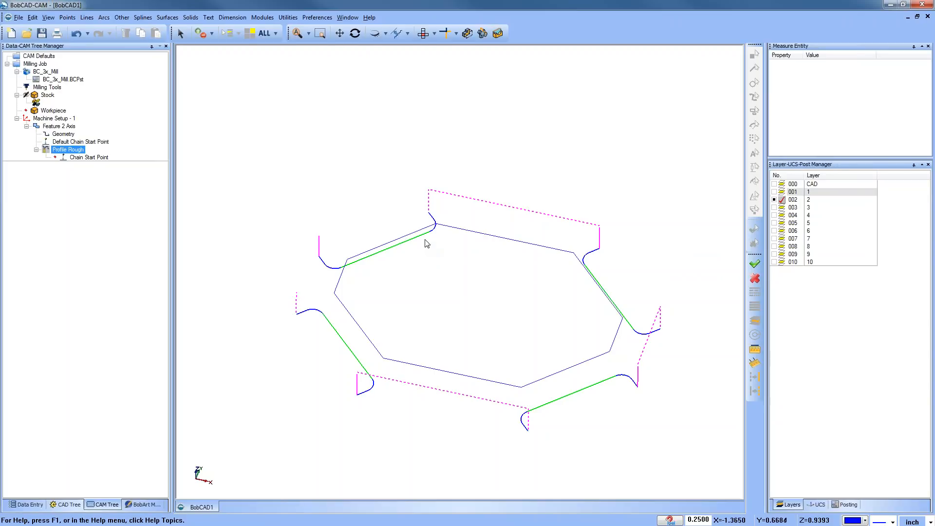
Edit the 2 axis feature's pattern to Side Roughing with 0.5 stock remaining and 3 passes, and compute the toolpath
{"action": "left_click", "coordinate": [424, 33]}
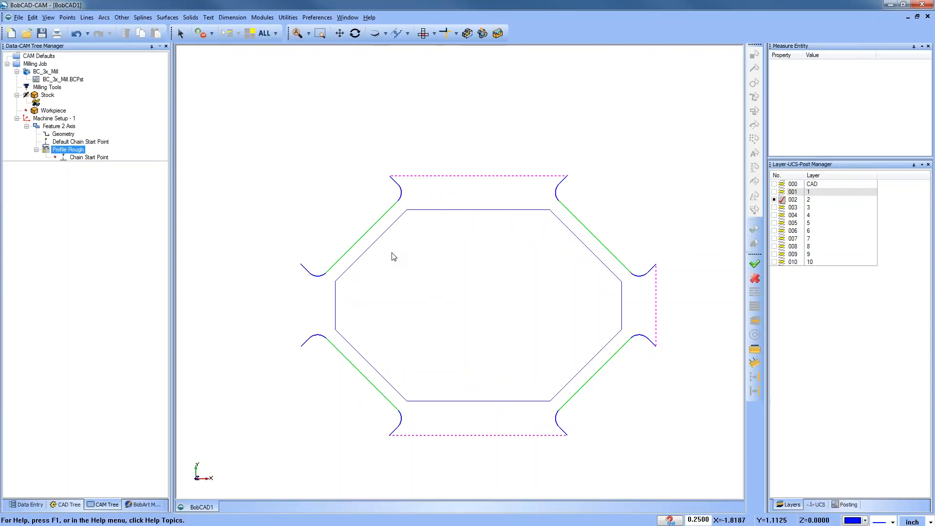
{"action": "left_click", "coordinate": [59, 126]}
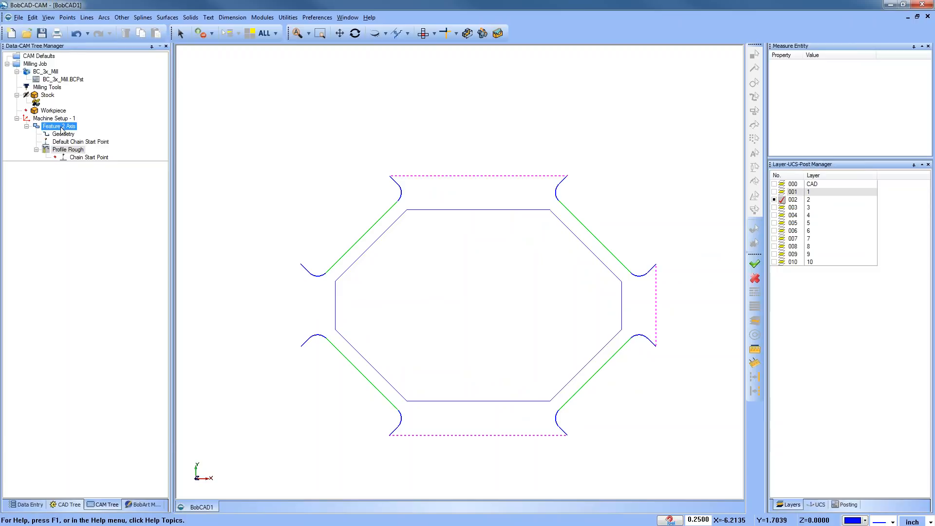
{"action": "left_click", "coordinate": [306, 182]}
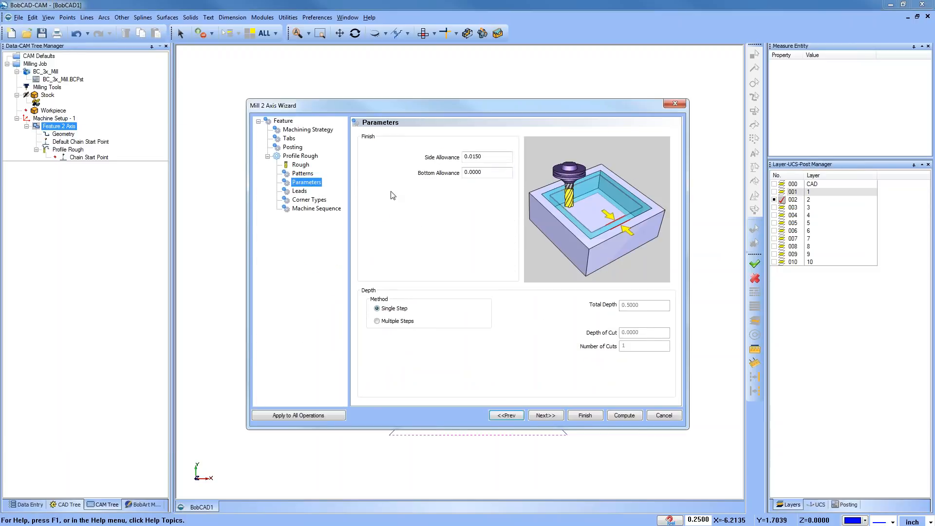
{"action": "left_click", "coordinate": [304, 174]}
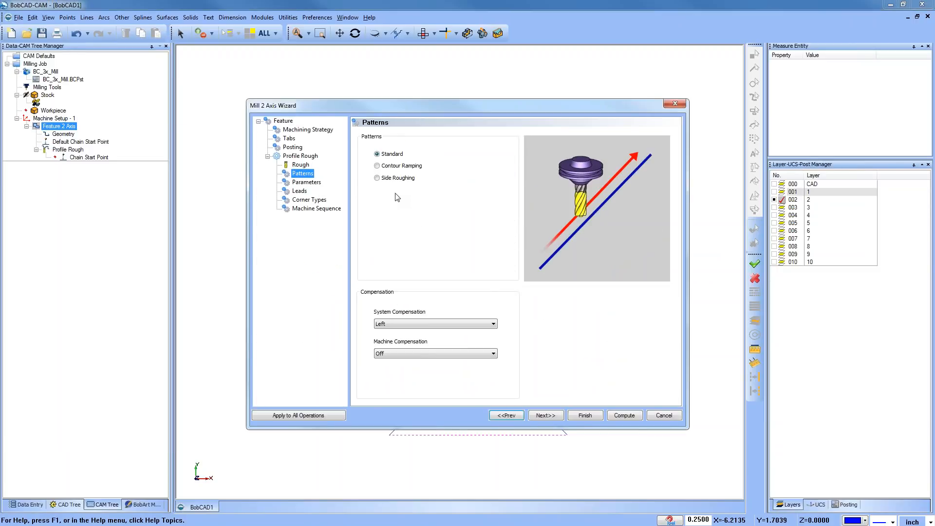
{"action": "left_click", "coordinate": [378, 178]}
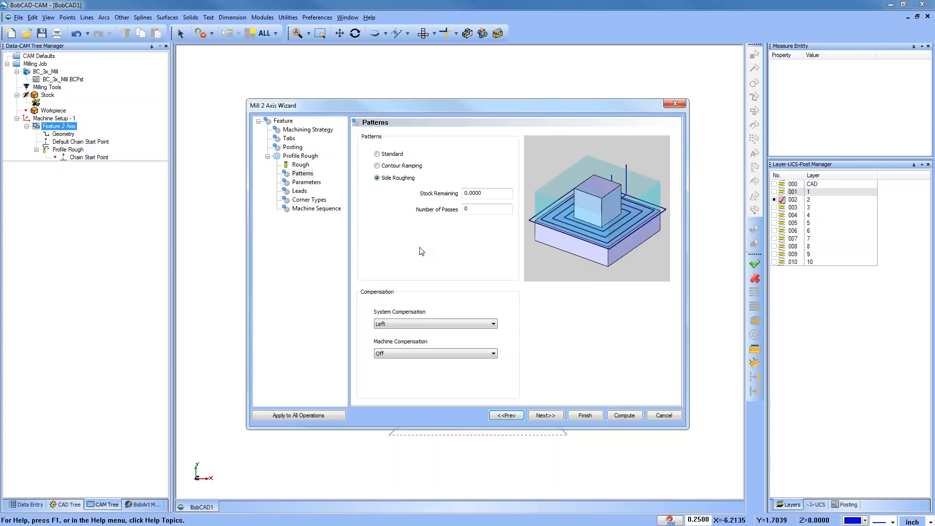
{"action": "key", "text": "Tab"}
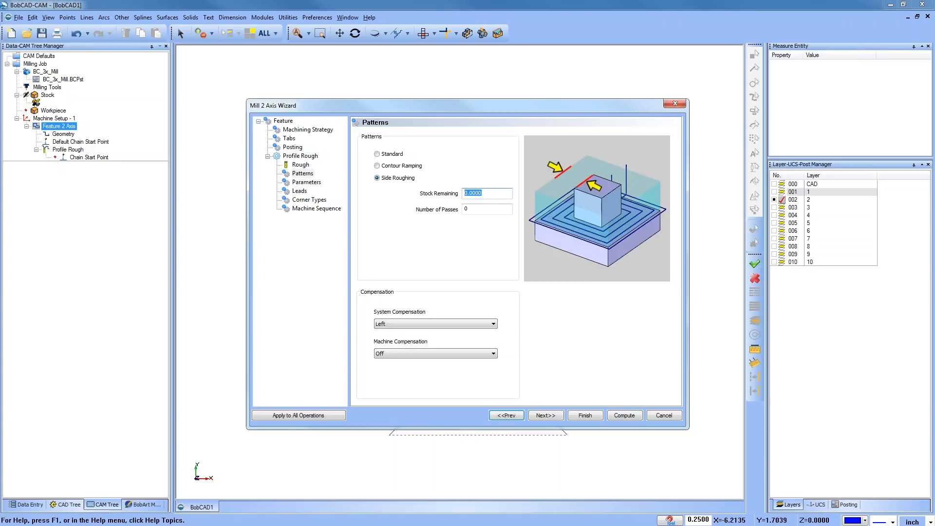
{"action": "type", "text": ".5"}
{"action": "key", "text": "Tab"}
{"action": "type", "text": "3"}
{"action": "left_click", "coordinate": [625, 415]}
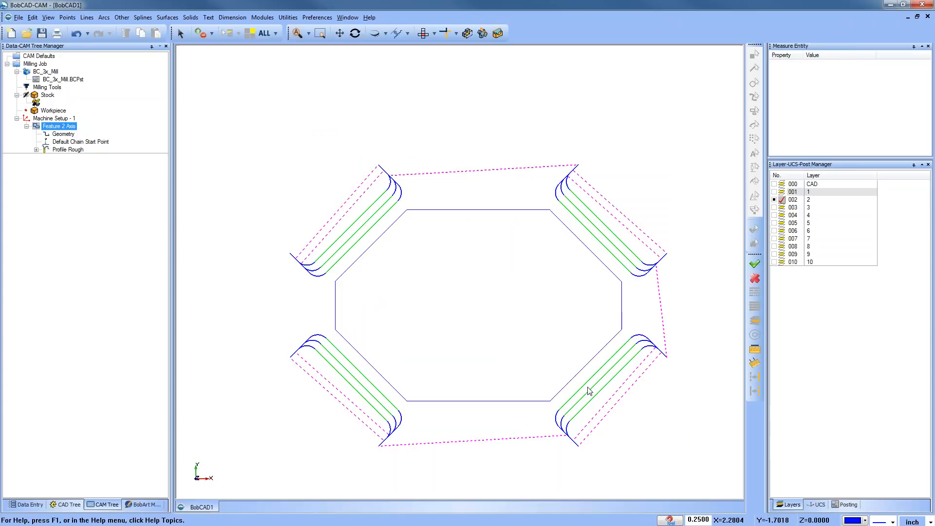
Compare the passes with the chain geometry, enable Extension on the feature at 50% for both start and end, and recompute
{"action": "scroll", "coordinate": [335, 273], "scroll_direction": "up", "scroll_amount": 3}
{"action": "left_click", "coordinate": [63, 134]}
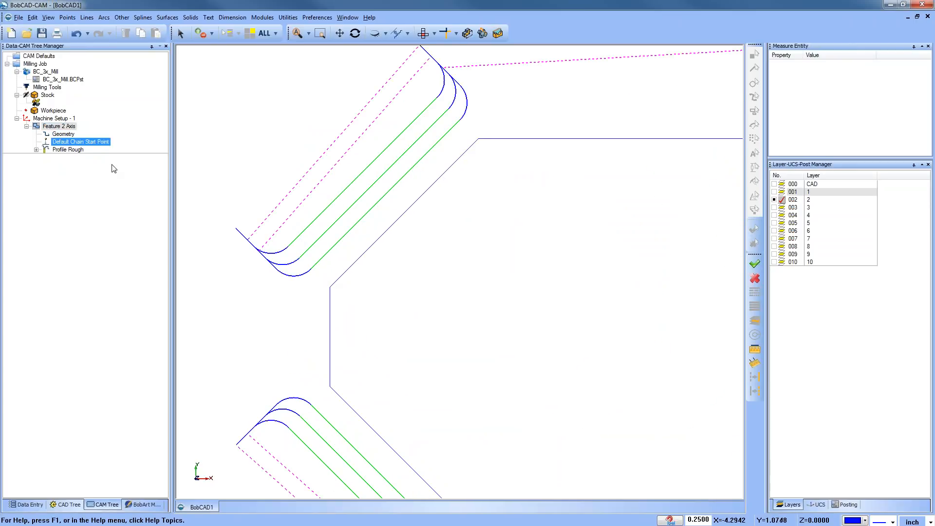
{"action": "left_click", "coordinate": [63, 135]}
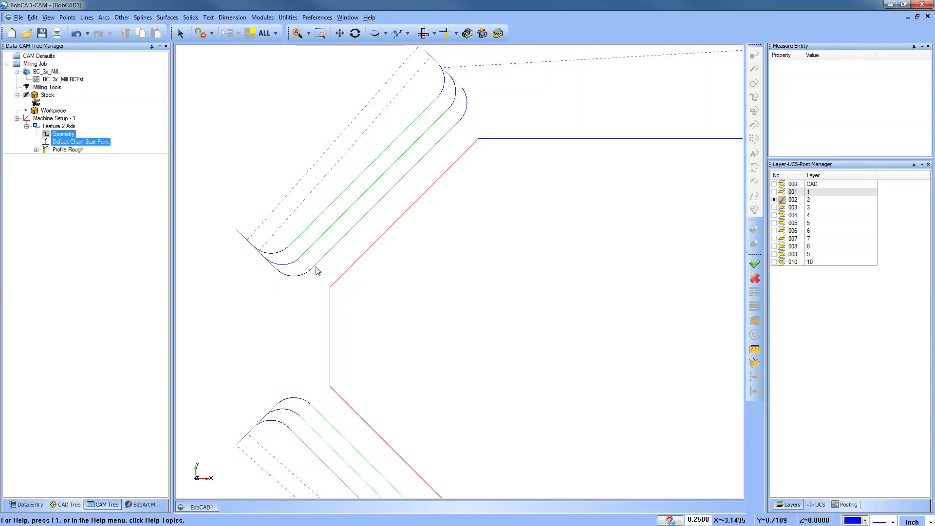
{"action": "left_click", "coordinate": [58, 128]}
{"action": "right_click", "coordinate": [58, 129]}
{"action": "left_click", "coordinate": [81, 135]}
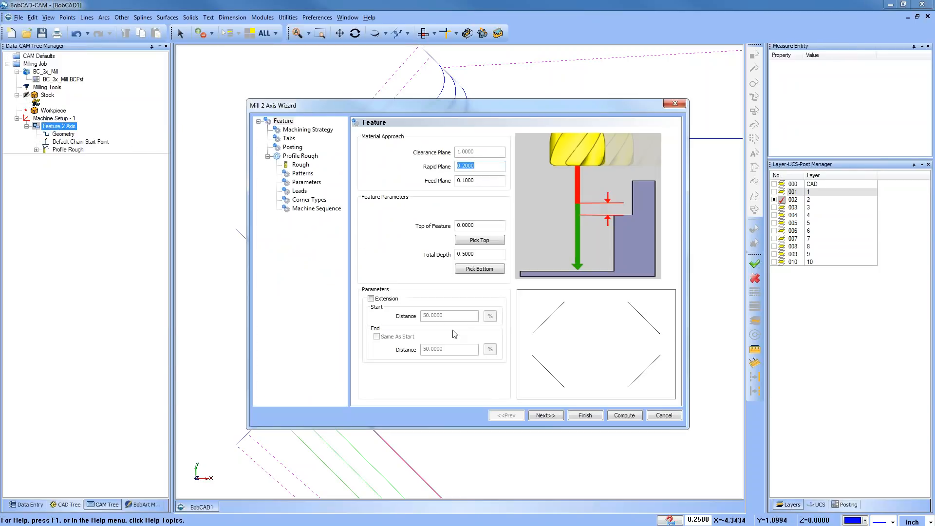
{"action": "left_click", "coordinate": [371, 299]}
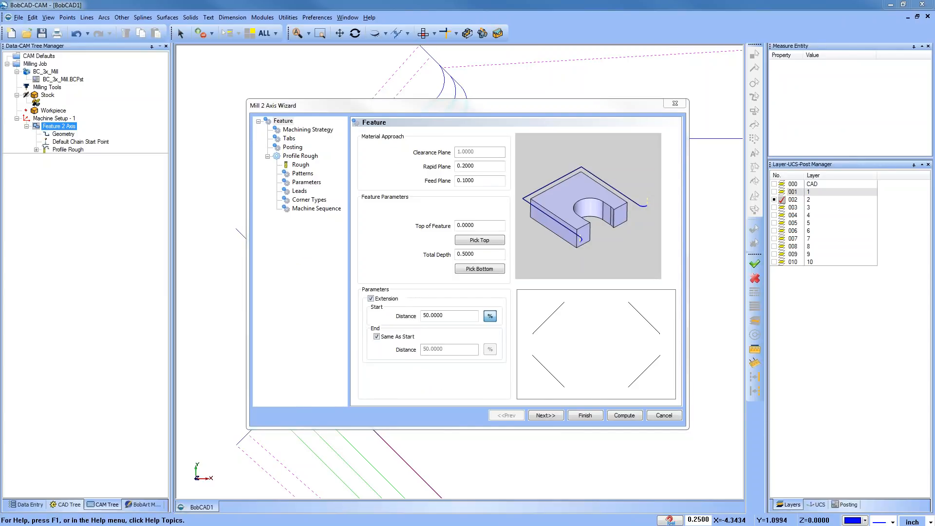
{"action": "mouse_move", "coordinate": [360, 285]}
{"action": "left_mouse_down"}
{"action": "mouse_move", "coordinate": [507, 286]}
{"action": "mouse_move", "coordinate": [507, 361]}
{"action": "mouse_move", "coordinate": [362, 368]}
{"action": "mouse_move", "coordinate": [364, 279]}
{"action": "left_mouse_up"}
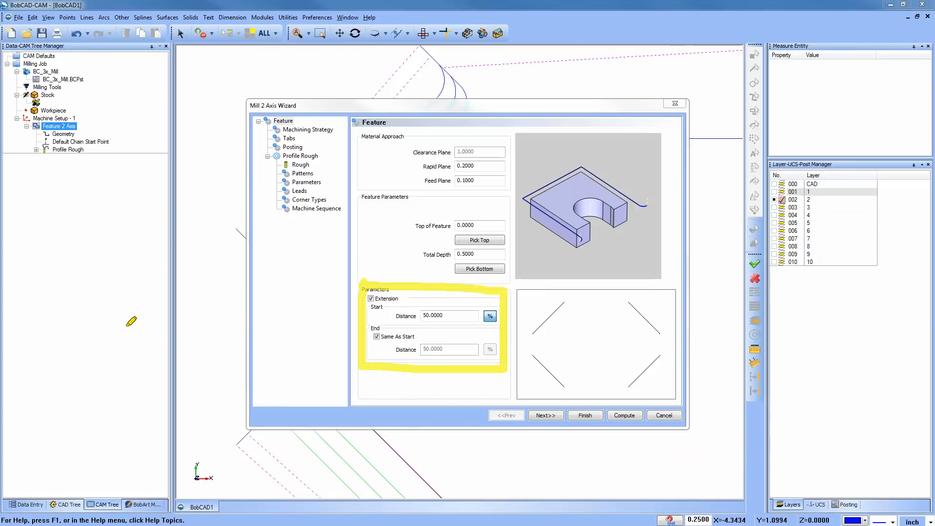
{"action": "key", "text": "Escape"}
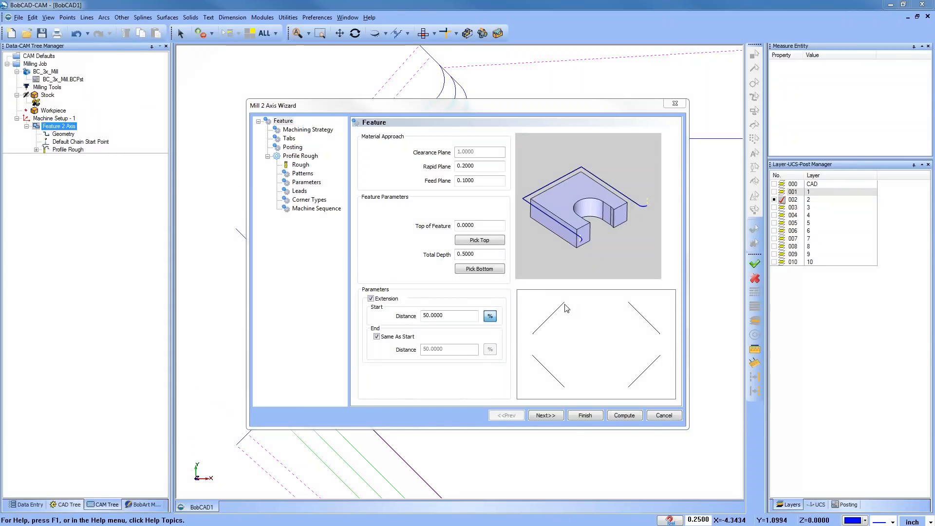
{"action": "left_click", "coordinate": [628, 417]}
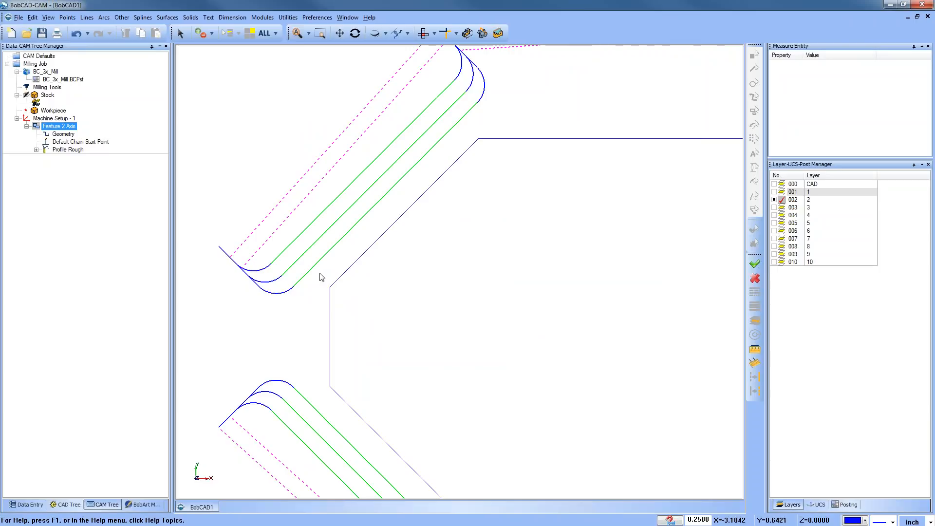
Compare the extended side roughing passes with the stock and workpiece to judge how much corner material they cover
{"action": "scroll", "coordinate": [493, 295], "scroll_direction": "down", "scroll_amount": 3}
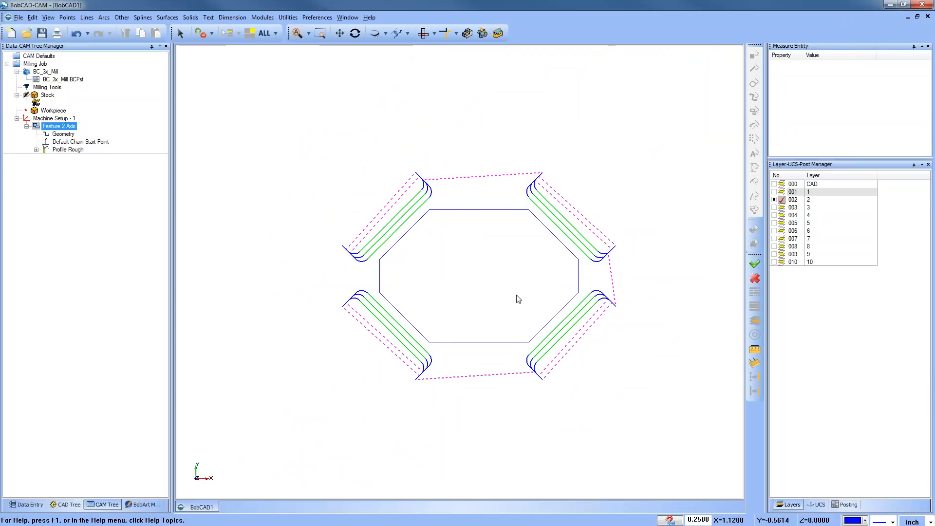
{"action": "scroll", "coordinate": [628, 296], "scroll_direction": "up", "scroll_amount": 1}
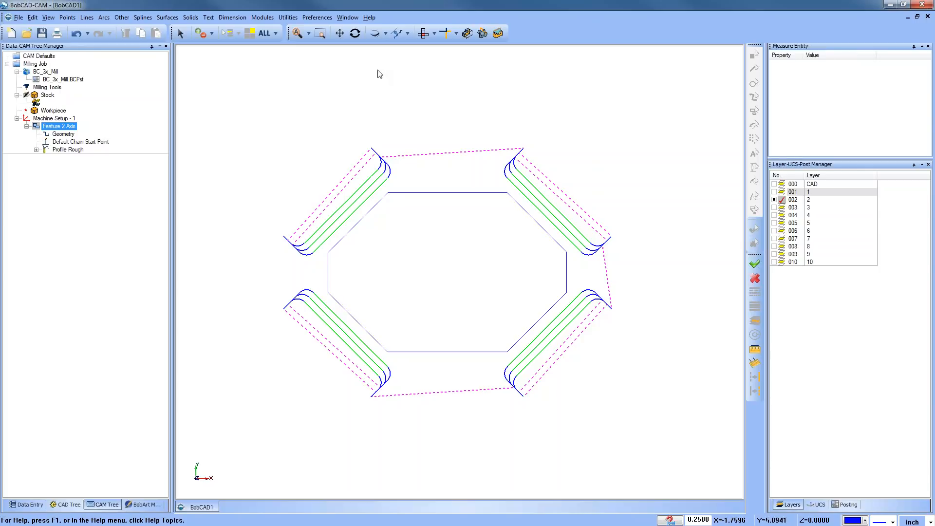
{"action": "left_click", "coordinate": [46, 96]}
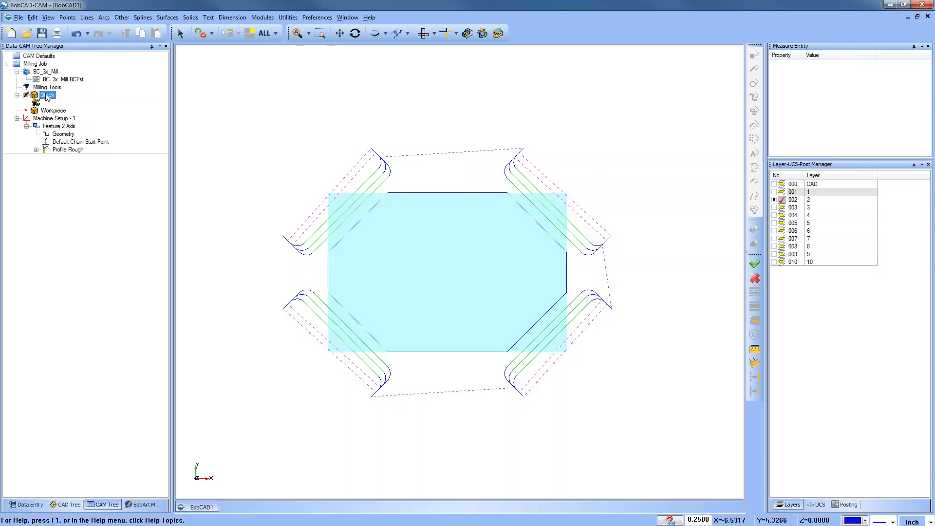
{"action": "left_click", "coordinate": [52, 110], "text": "ctrl"}
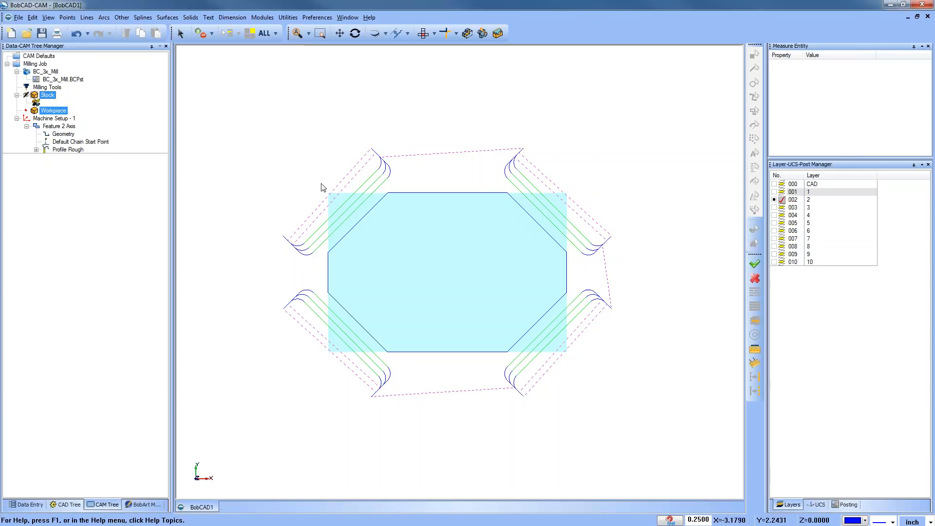
Set the 2 axis feature's side roughing to 1.0 stock remaining and 4 passes, and compute the toolpath
{"action": "right_click", "coordinate": [66, 126]}
{"action": "left_click", "coordinate": [83, 131]}
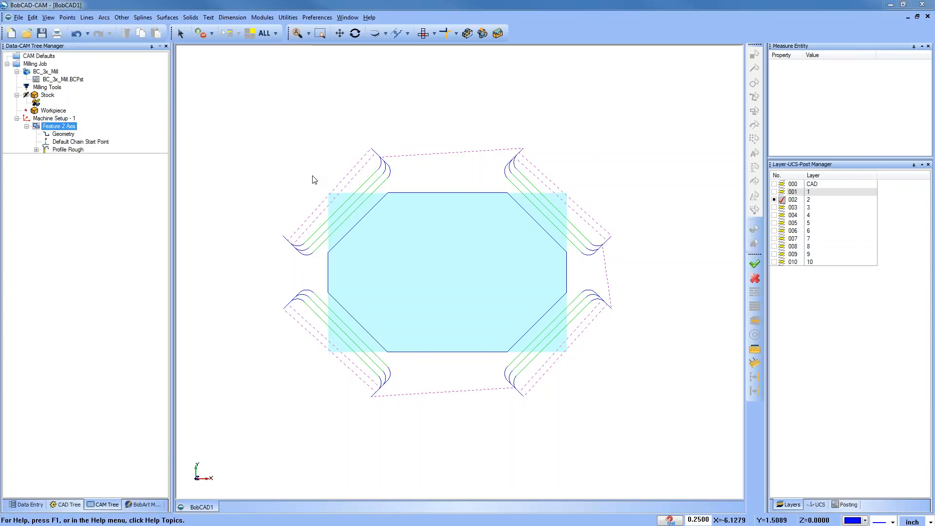
{"action": "left_click", "coordinate": [302, 174]}
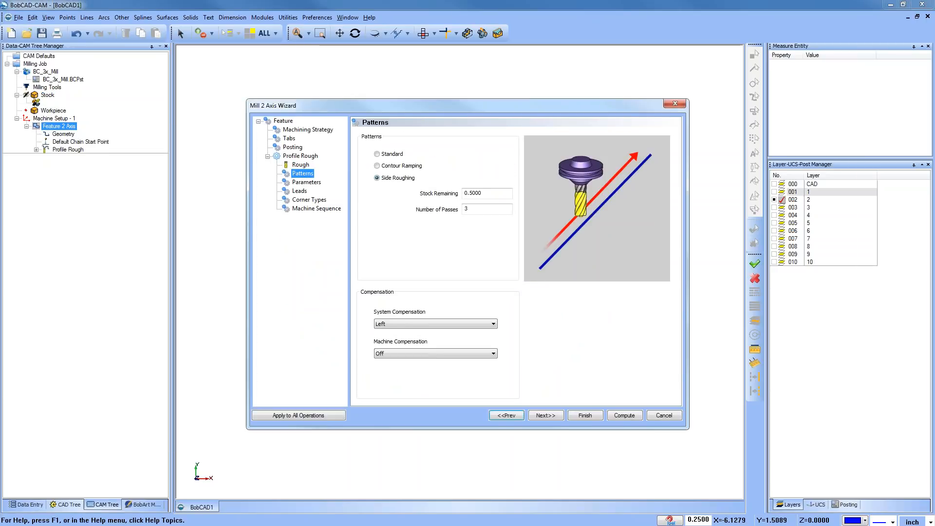
{"action": "left_click", "coordinate": [491, 193]}
{"action": "key", "text": "Tab"}
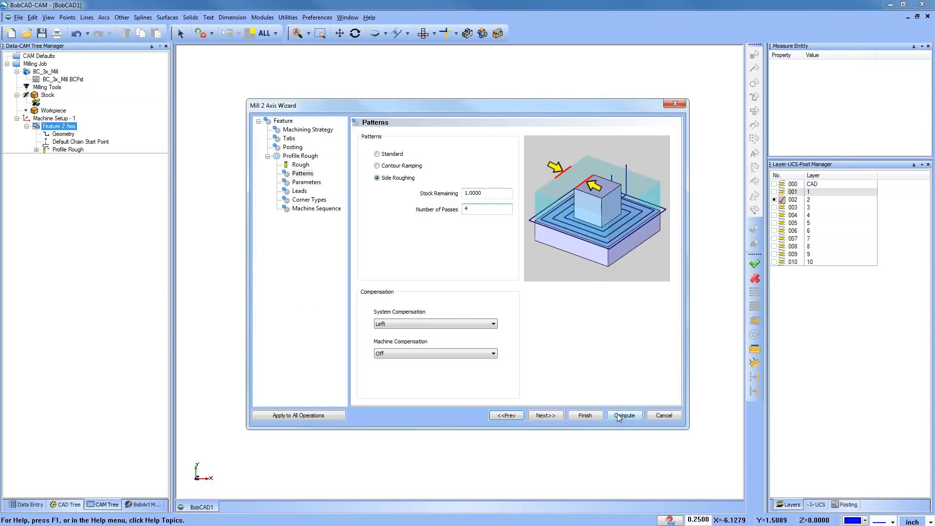
{"action": "left_click", "coordinate": [618, 417]}
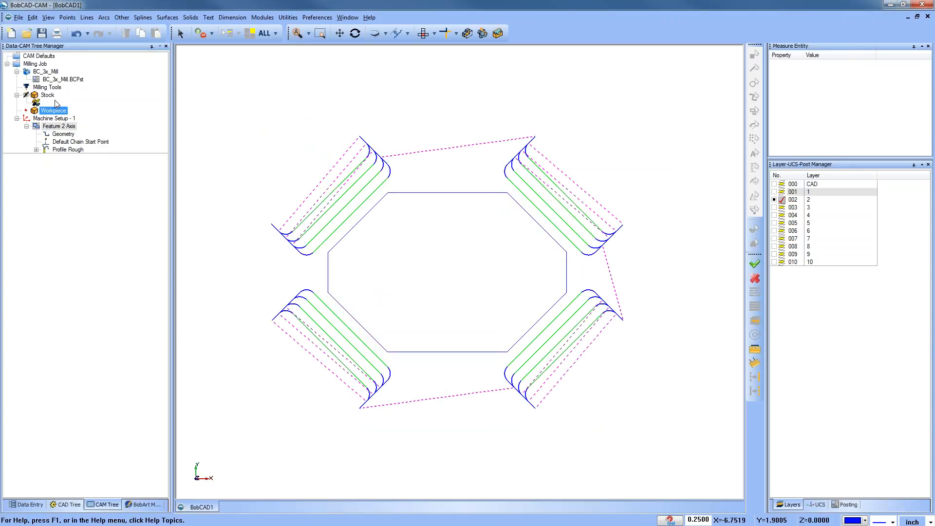
Compare the recomputed passes with the stock, and start a simulation of the corner cuts
{"action": "left_click", "coordinate": [48, 95]}
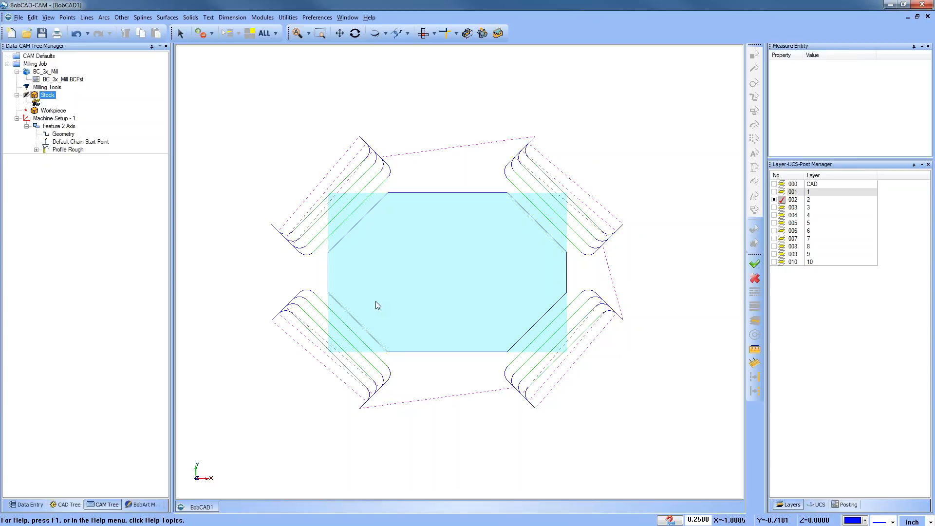
{"action": "left_click", "coordinate": [262, 17]}
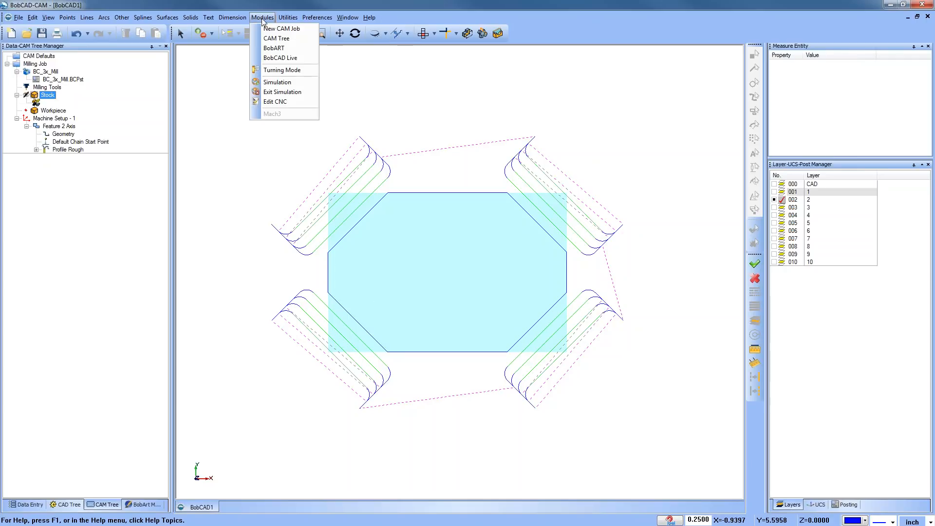
{"action": "left_click", "coordinate": [275, 73]}
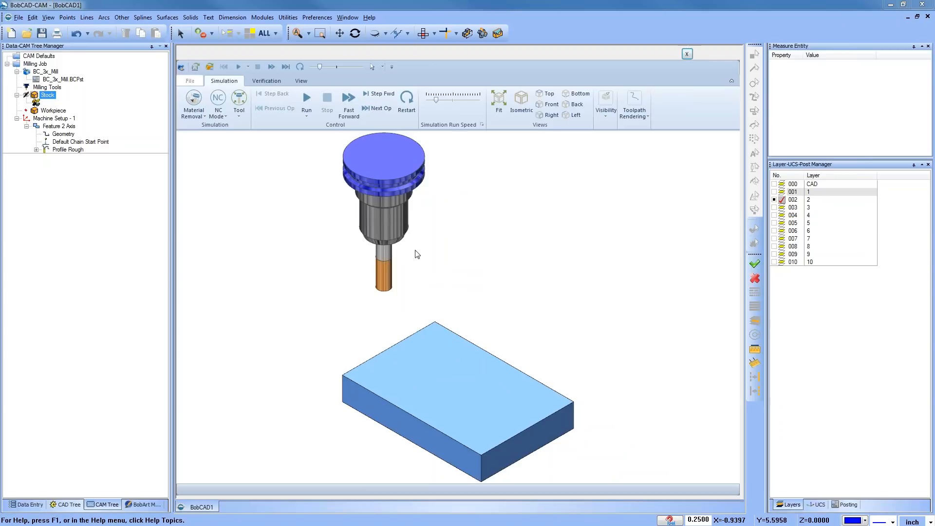
{"action": "scroll", "coordinate": [422, 247], "scroll_direction": "down", "scroll_amount": 2}
{"action": "left_click", "coordinate": [299, 108]}
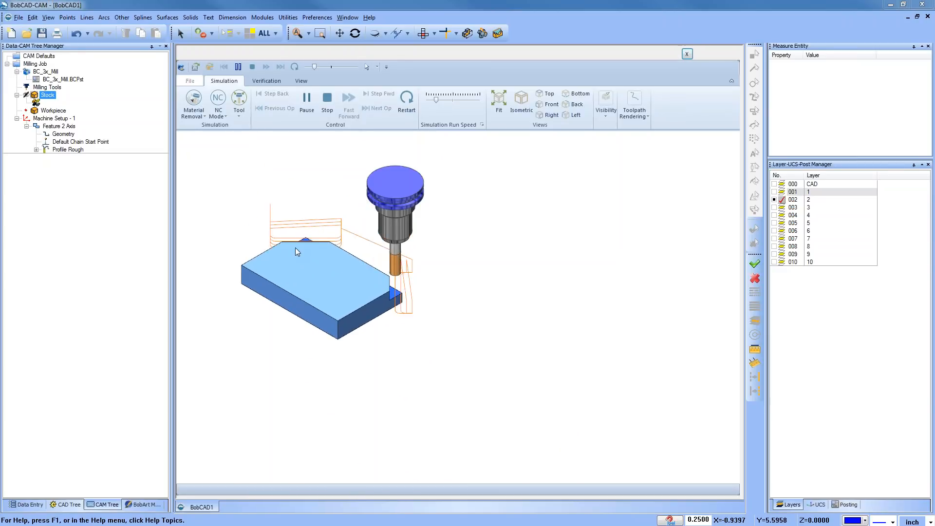
Pause the simulation to switch its focus to Workpiece / Stock, run the remaining corner cuts, and exit the simulation
{"action": "left_click", "coordinate": [306, 101]}
{"action": "left_click", "coordinate": [244, 118]}
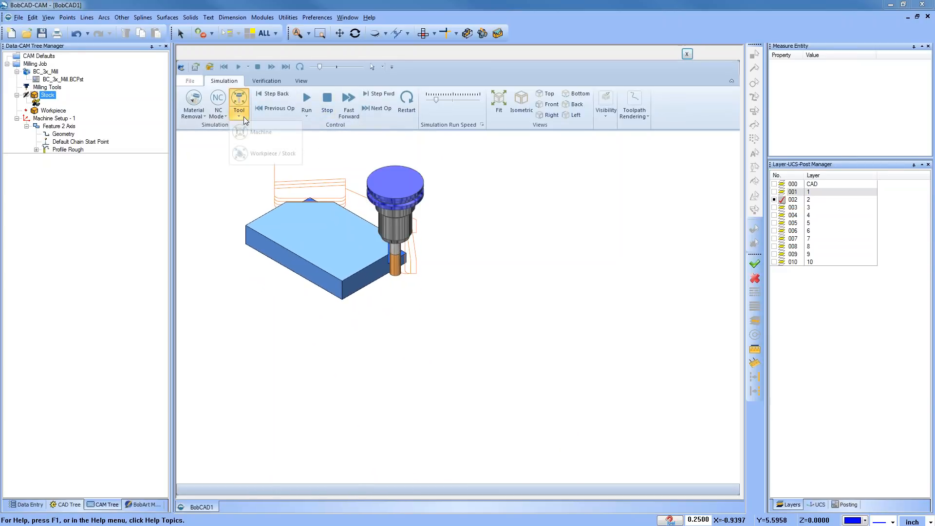
{"action": "left_click", "coordinate": [273, 153]}
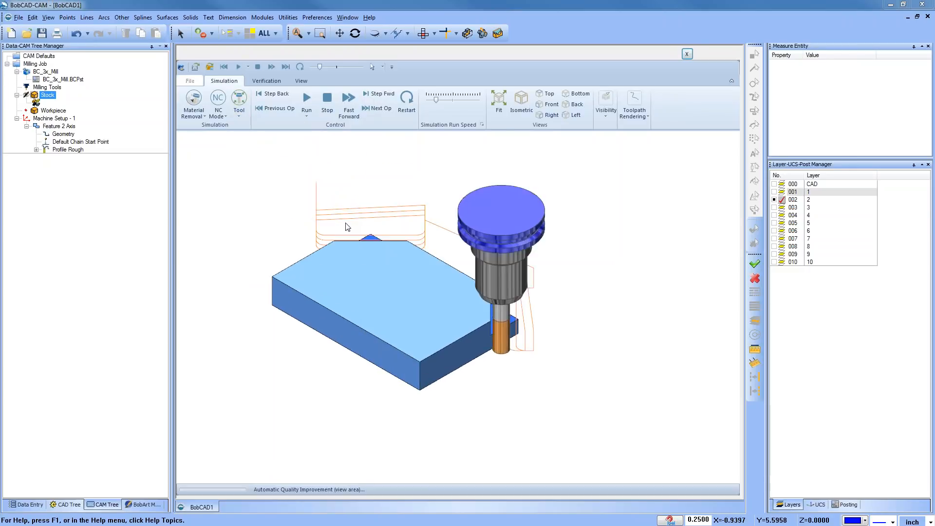
{"action": "middle_click_drag", "start_coordinate": [468, 288], "coordinate": [482, 322]}
{"action": "left_click", "coordinate": [315, 100]}
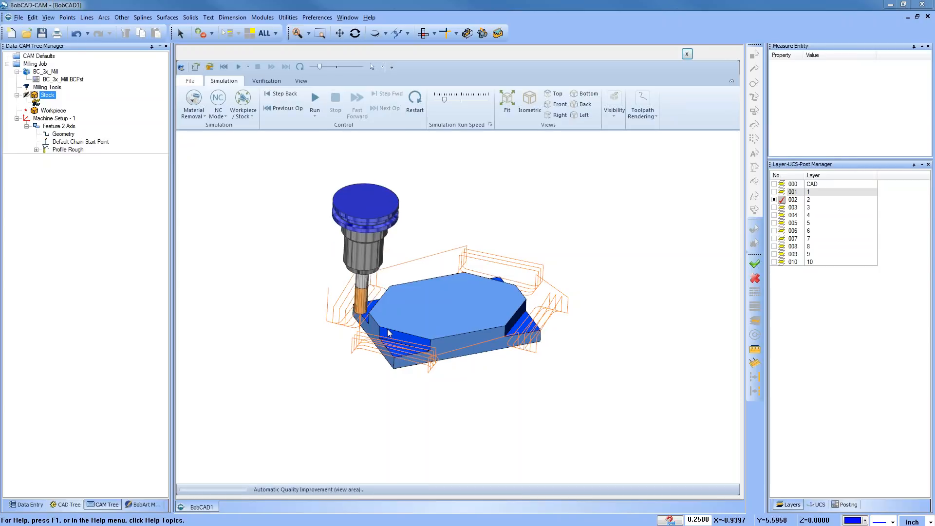
{"action": "left_click", "coordinate": [686, 54]}
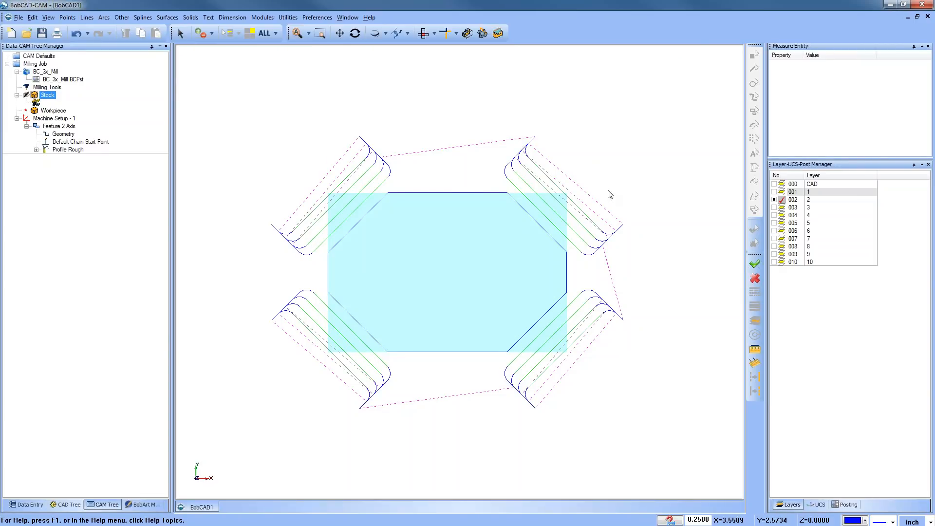
Show layer 3 instead of layer 2 and reselect the 2 axis feature's geometry as the rounded rectangle's two vertical sides with their corner arcs
{"action": "left_click", "coordinate": [774, 207]}
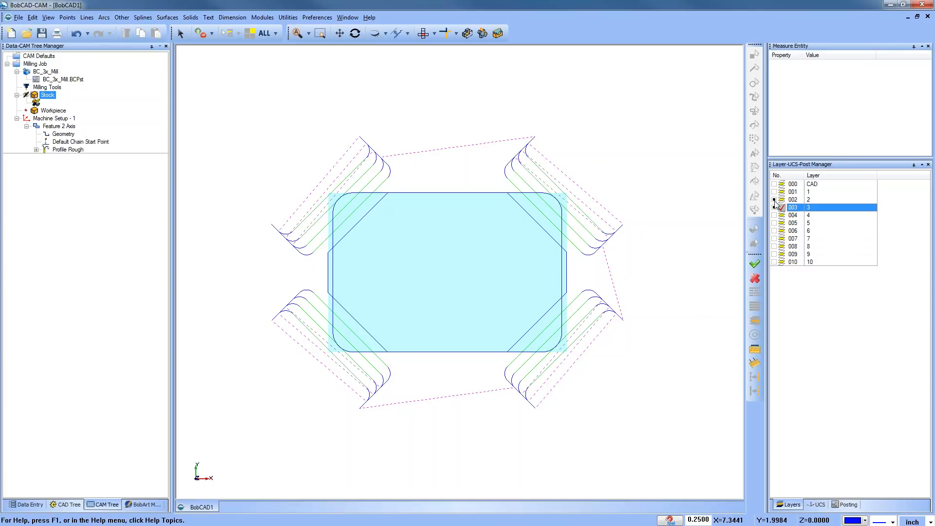
{"action": "left_click", "coordinate": [774, 199]}
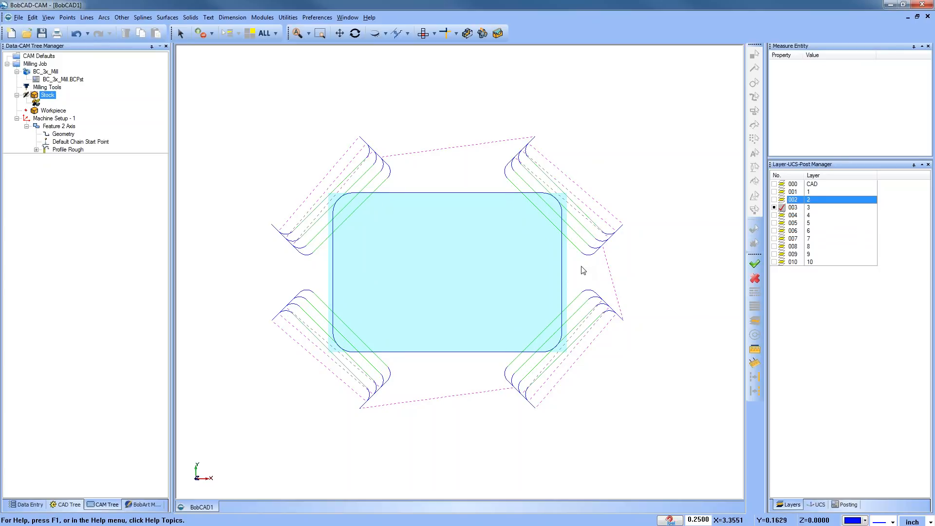
{"action": "left_click", "coordinate": [69, 150]}
{"action": "left_click", "coordinate": [63, 134]}
{"action": "right_click", "coordinate": [66, 134]}
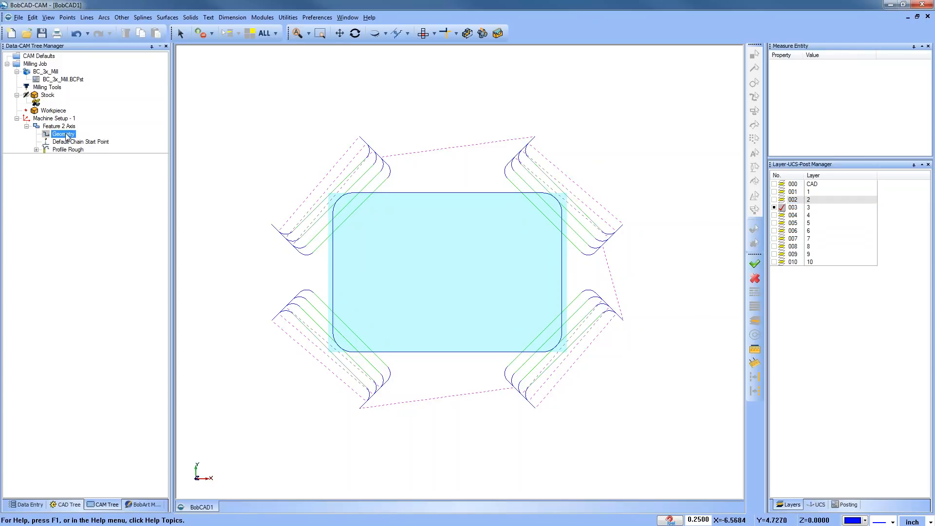
{"action": "left_click", "coordinate": [78, 144]}
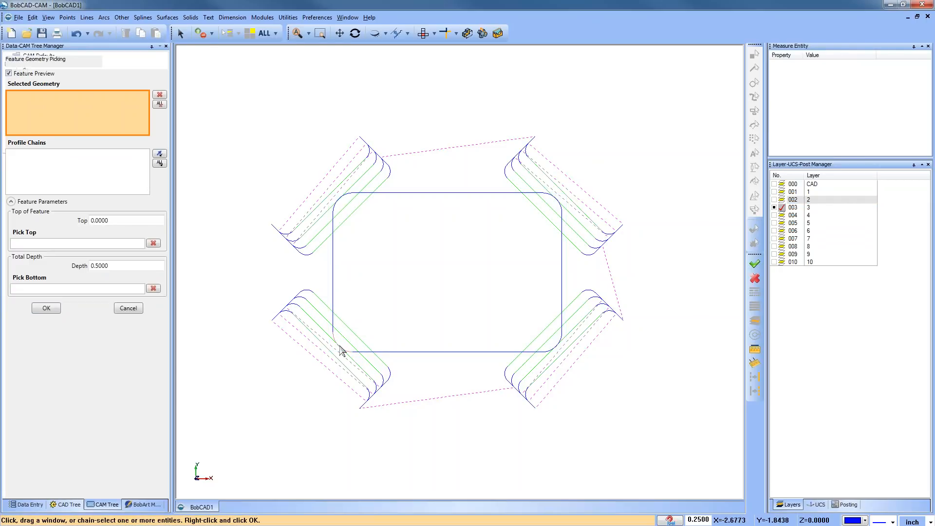
{"action": "left_click", "coordinate": [338, 346]}
{"action": "left_click", "coordinate": [333, 229]}
{"action": "left_click", "coordinate": [340, 202]}
{"action": "left_click", "coordinate": [561, 209]}
{"action": "left_click", "coordinate": [562, 297]}
{"action": "left_click", "coordinate": [553, 348]}
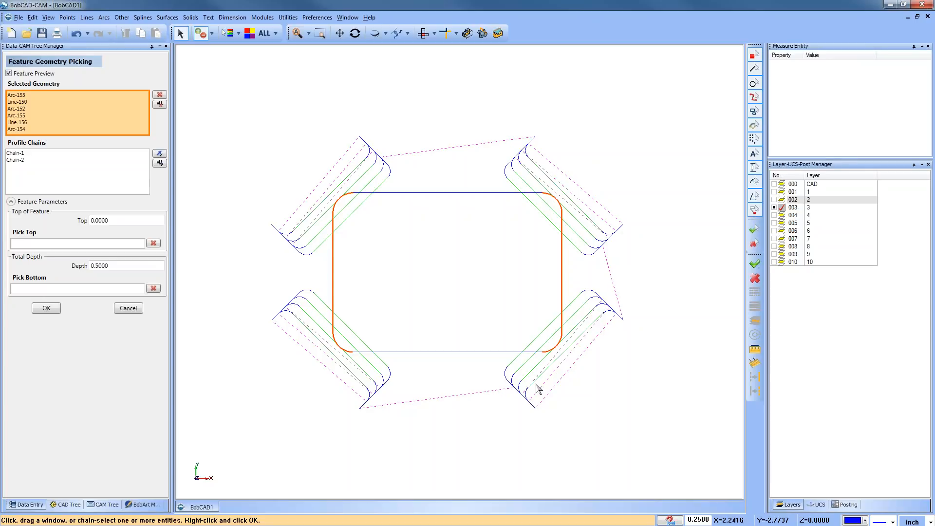
{"action": "right_click", "coordinate": [190, 350]}
Edit the 2 axis feature and assign the 1.500D - .125THK T-CUTTER from the tool library as its roughing tool
{"action": "right_click", "coordinate": [60, 126]}
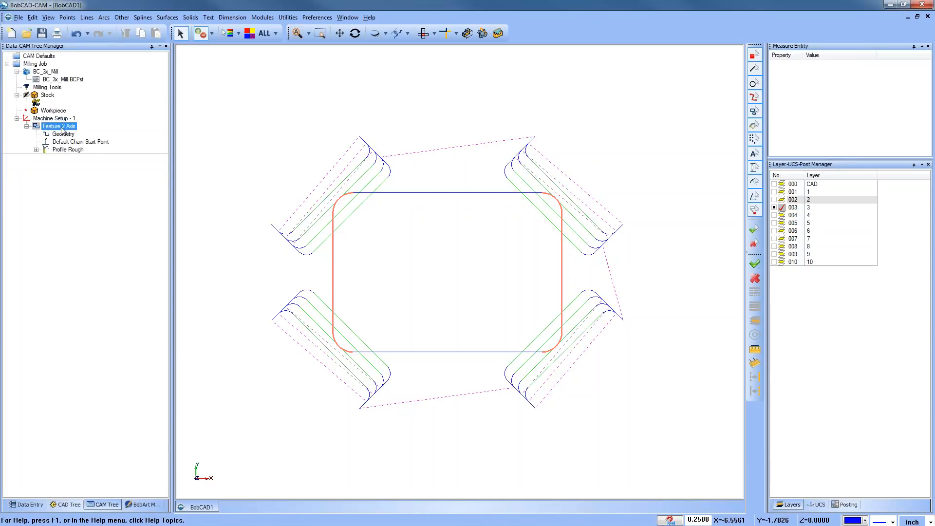
{"action": "left_click", "coordinate": [68, 131]}
{"action": "left_click", "coordinate": [301, 164]}
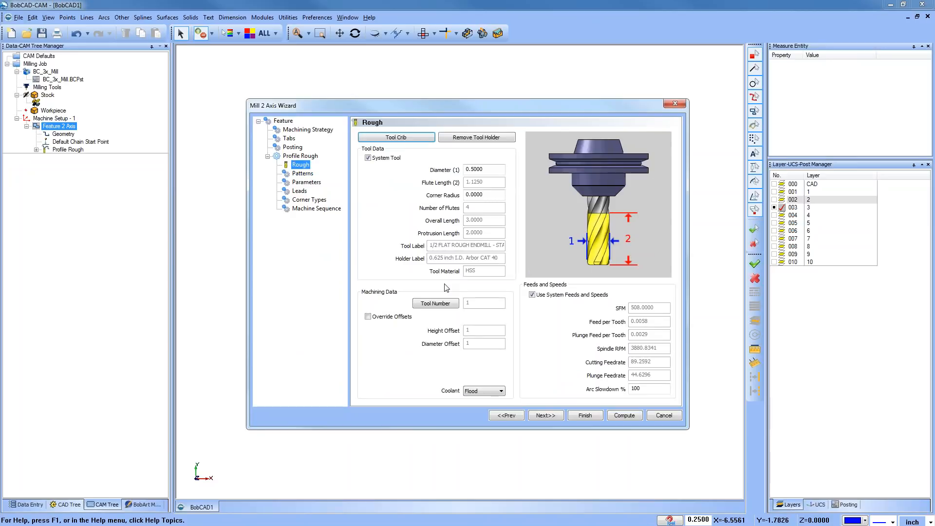
{"action": "left_click", "coordinate": [396, 138]}
{"action": "left_click", "coordinate": [296, 182]}
{"action": "left_click", "coordinate": [473, 378]}
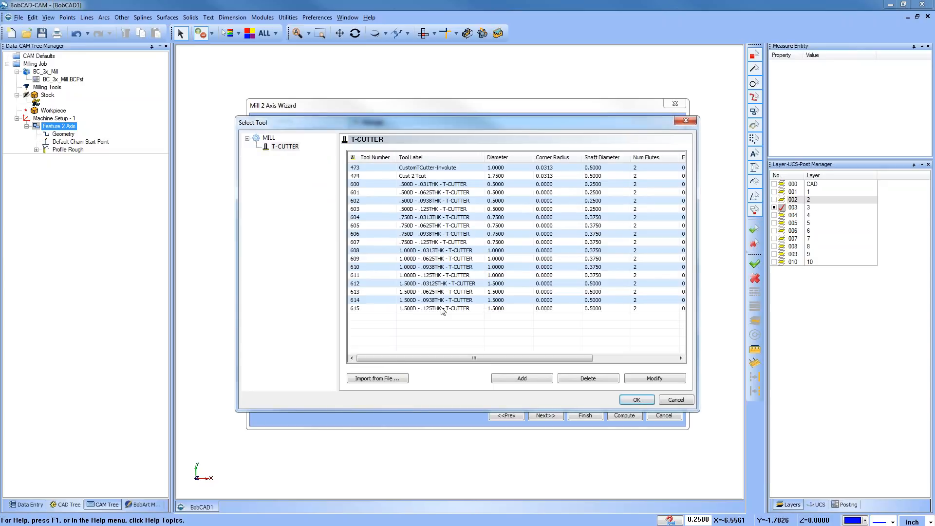
{"action": "left_click", "coordinate": [440, 309]}
{"action": "left_click", "coordinate": [635, 402]}
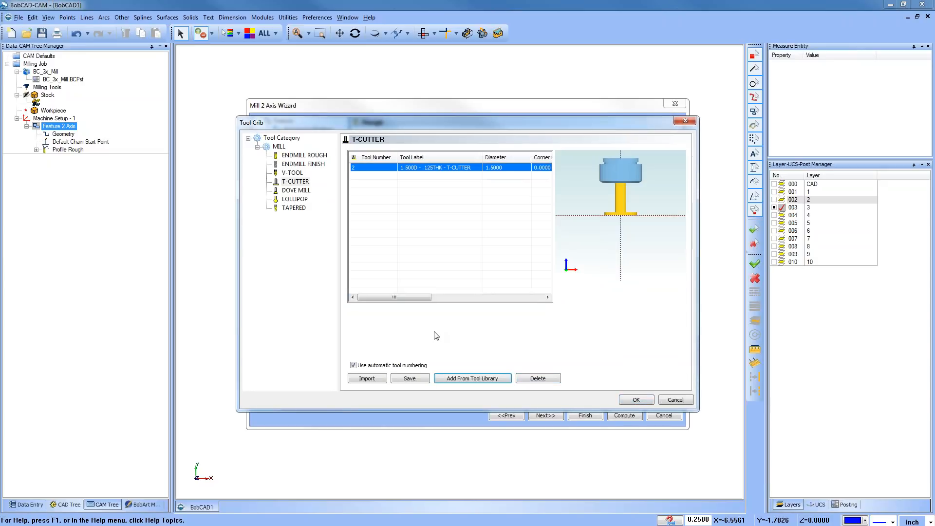
{"action": "left_click", "coordinate": [644, 401]}
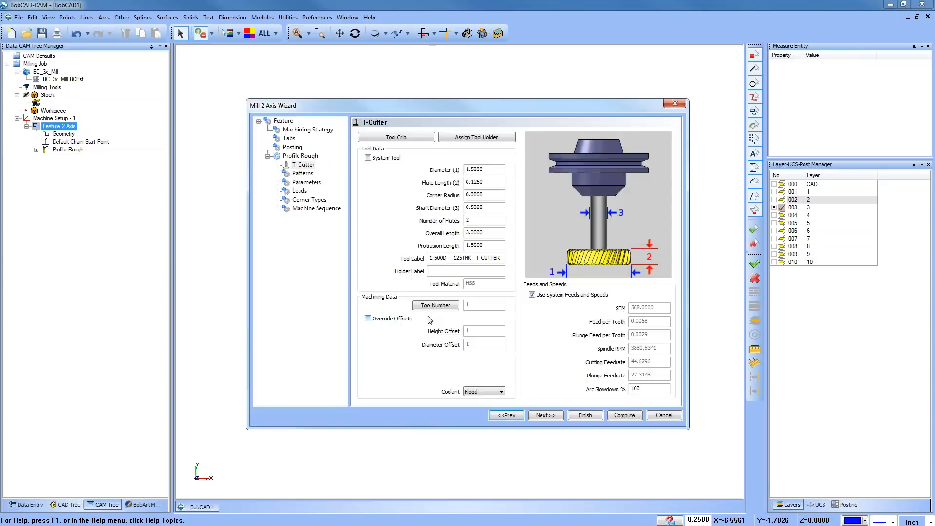
Set the profile rough pattern to Standard, review the lead settings, and compute the toolpath
{"action": "left_click", "coordinate": [303, 173]}
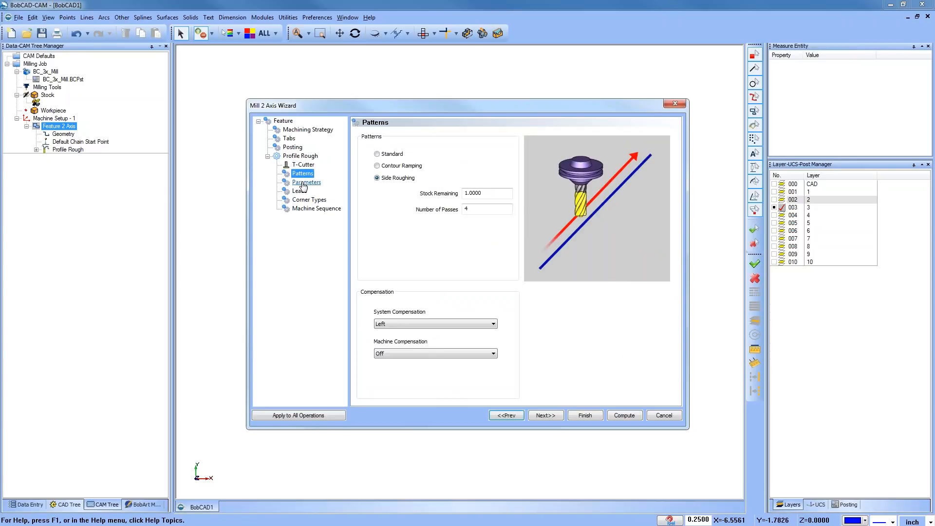
{"action": "left_click", "coordinate": [377, 154]}
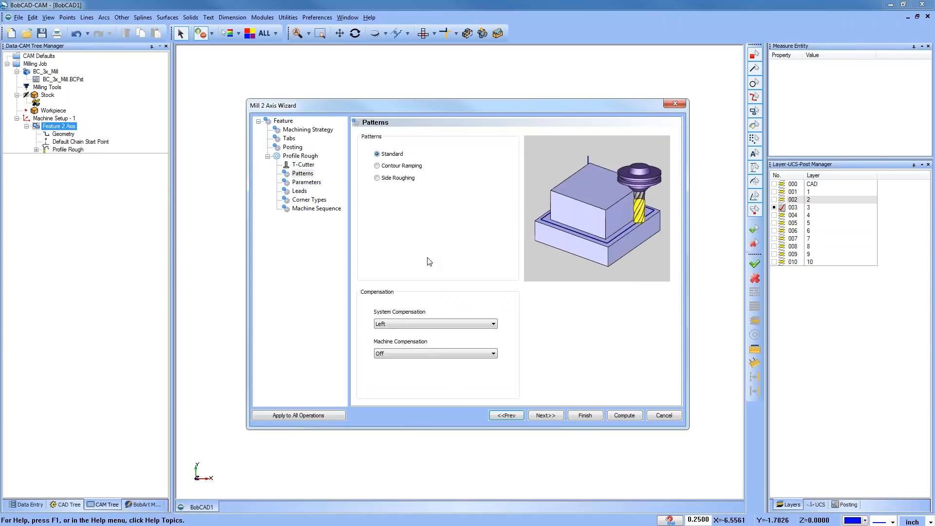
{"action": "left_click", "coordinate": [299, 191]}
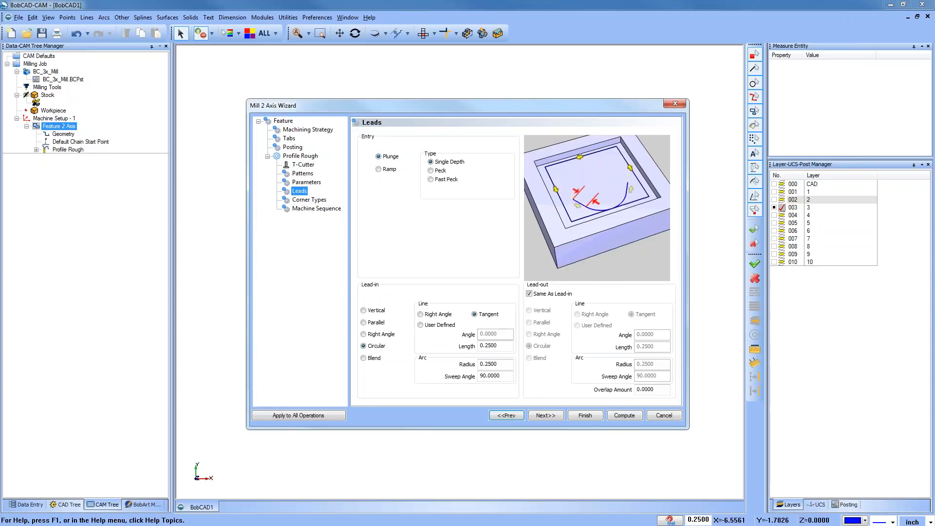
{"action": "left_click", "coordinate": [625, 416]}
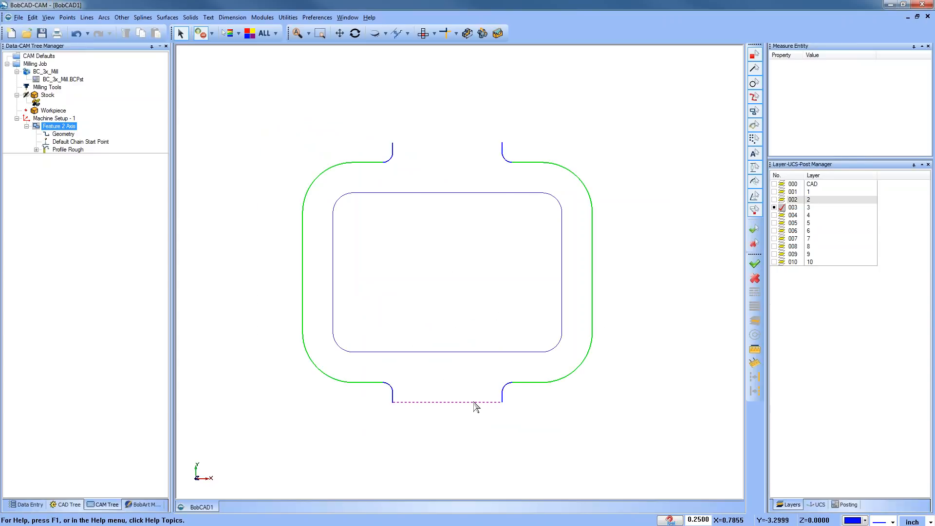
Backplot the Profile Rough operation in a tilted view, stepping the T-cutter forward through both open chains
{"action": "right_click", "coordinate": [63, 150]}
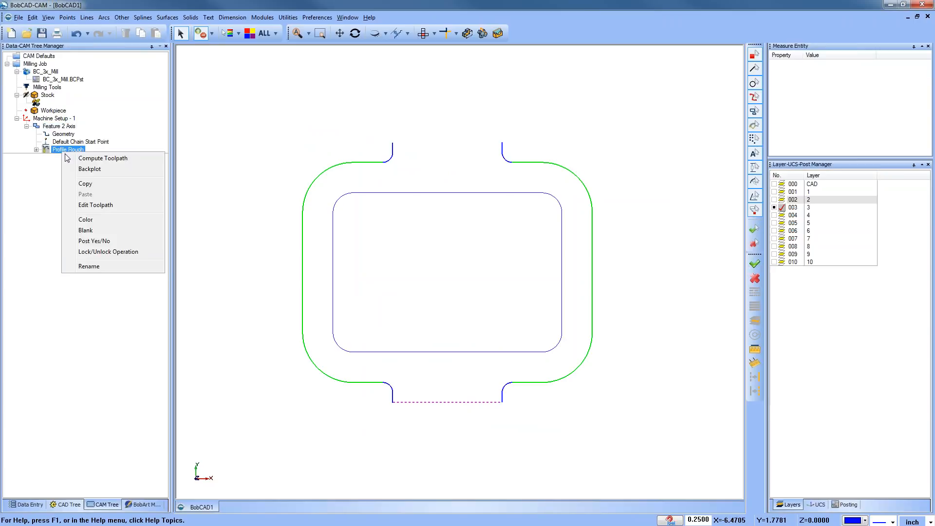
{"action": "left_click", "coordinate": [90, 168]}
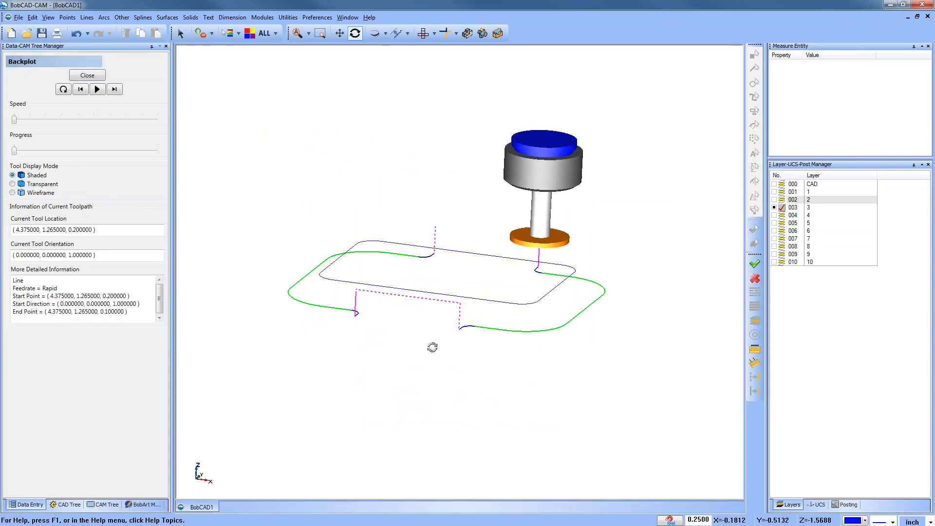
{"action": "left_click", "coordinate": [115, 89]}
{"action": "left_click", "coordinate": [115, 89]}
{"action": "left_click", "coordinate": [115, 89]}
{"action": "left_click", "coordinate": [115, 89]}
{"action": "left_click", "coordinate": [115, 89]}
{"action": "left_click", "coordinate": [115, 90]}
{"action": "left_click", "coordinate": [115, 89]}
{"action": "left_click", "coordinate": [115, 89]}
{"action": "left_click", "coordinate": [115, 89]}
{"action": "left_click", "coordinate": [115, 89]}
{"action": "left_click", "coordinate": [115, 89]}
{"action": "left_click", "coordinate": [115, 89]}
{"action": "left_click", "coordinate": [115, 89]}
{"action": "left_click", "coordinate": [115, 89]}
{"action": "left_click", "coordinate": [115, 90]}
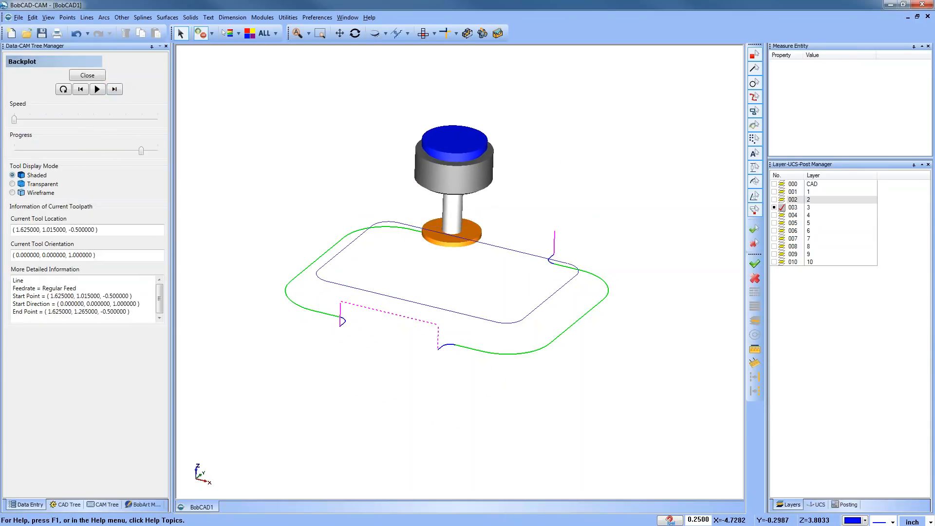
From the top view, step the backplot back and forth around the last chain's lead-out to examine the cutter's position
{"action": "left_click", "coordinate": [423, 33]}
{"action": "left_click", "coordinate": [115, 89]}
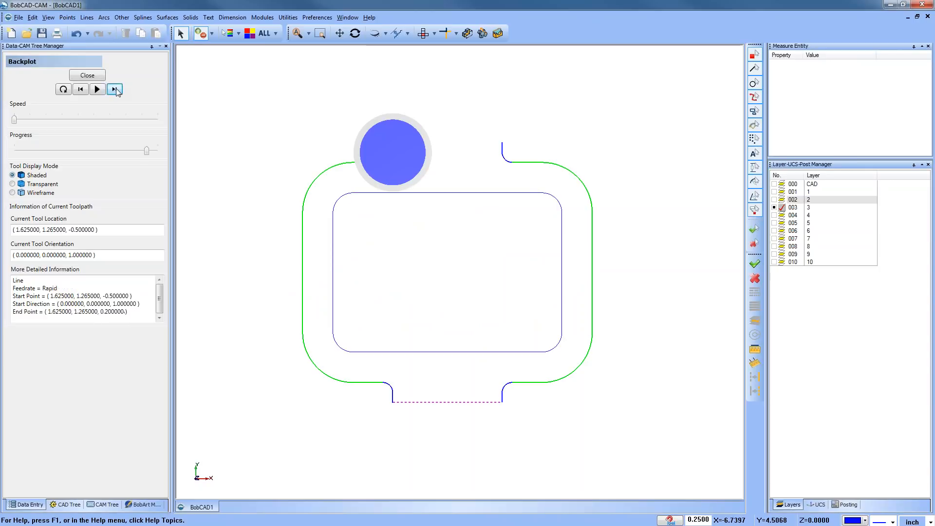
{"action": "left_click", "coordinate": [82, 88]}
{"action": "left_click", "coordinate": [82, 89]}
{"action": "left_click", "coordinate": [82, 89]}
{"action": "left_click", "coordinate": [82, 88]}
{"action": "left_click", "coordinate": [116, 89]}
{"action": "left_click", "coordinate": [115, 89]}
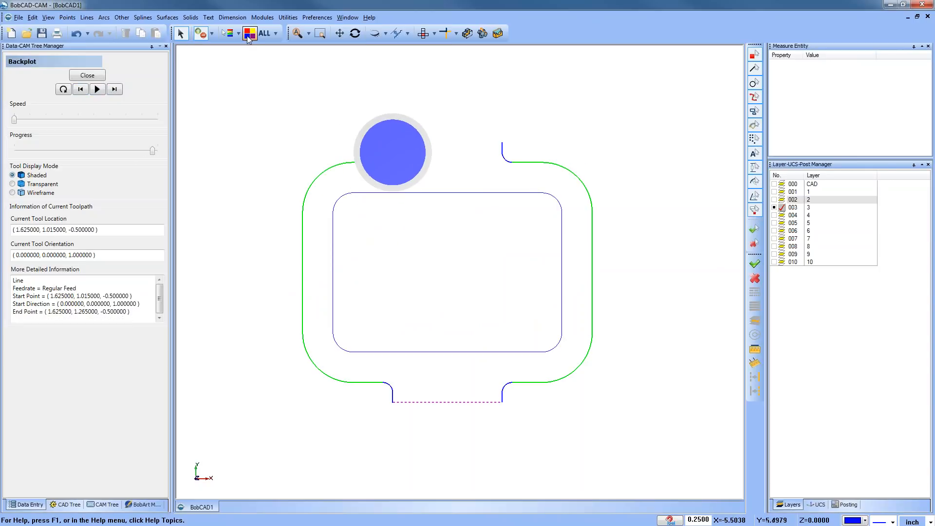
Close the backplot, run the machining simulation of the T-cutter toolpath at reduced speed, and examine the side cuts from several angles
{"action": "left_click", "coordinate": [87, 75]}
{"action": "left_click", "coordinate": [262, 17]}
{"action": "left_click", "coordinate": [294, 83]}
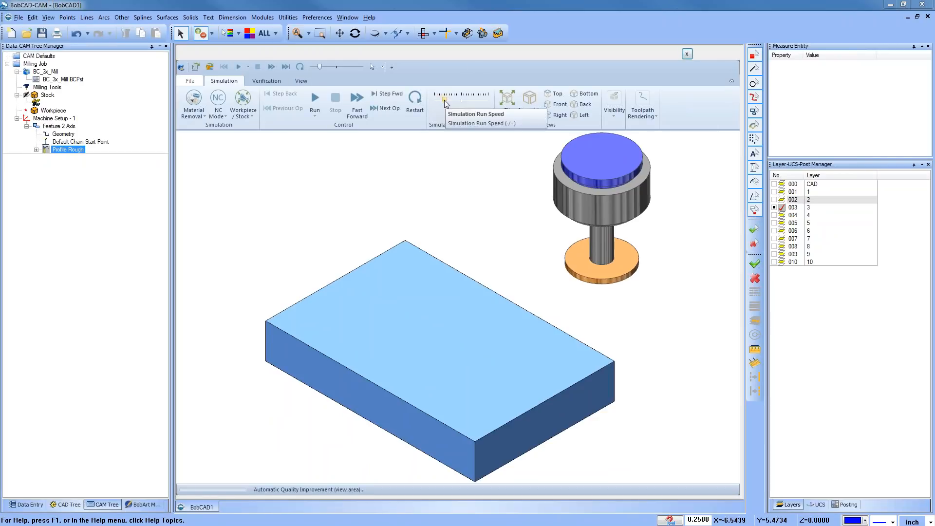
{"action": "left_click_drag", "start_coordinate": [444, 101], "coordinate": [442, 101]}
{"action": "left_click", "coordinate": [314, 99]}
{"action": "left_click", "coordinate": [322, 135]}
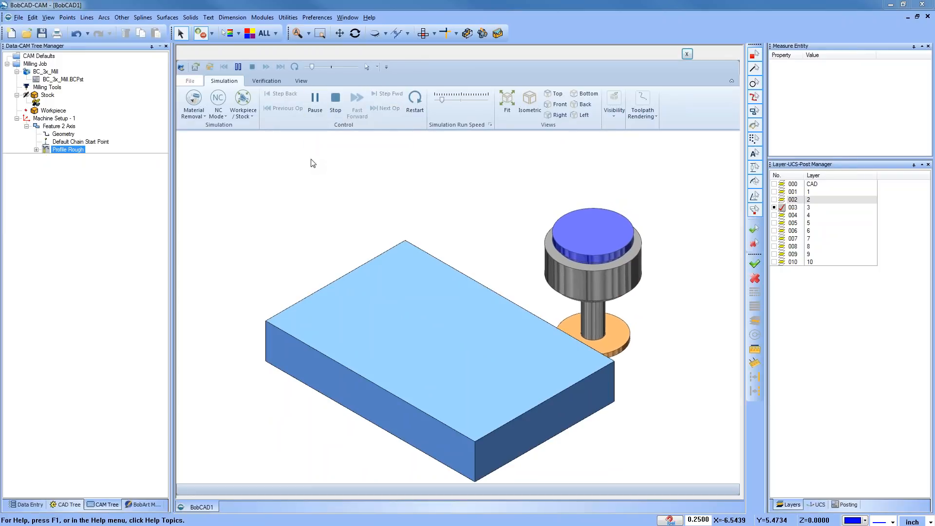
{"action": "scroll", "coordinate": [439, 203], "scroll_direction": "down", "scroll_amount": 1}
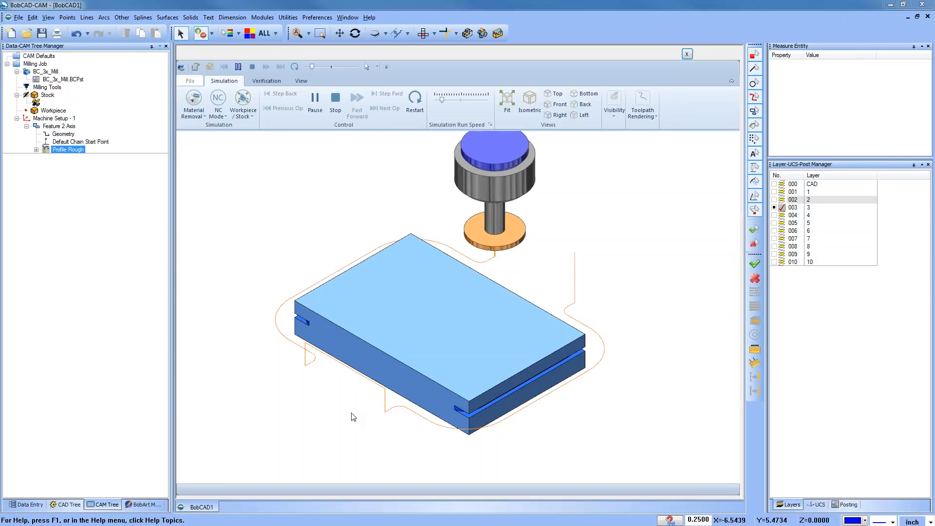
{"action": "middle_click_drag", "start_coordinate": [408, 342], "coordinate": [516, 337]}
{"action": "left_click", "coordinate": [687, 53]}
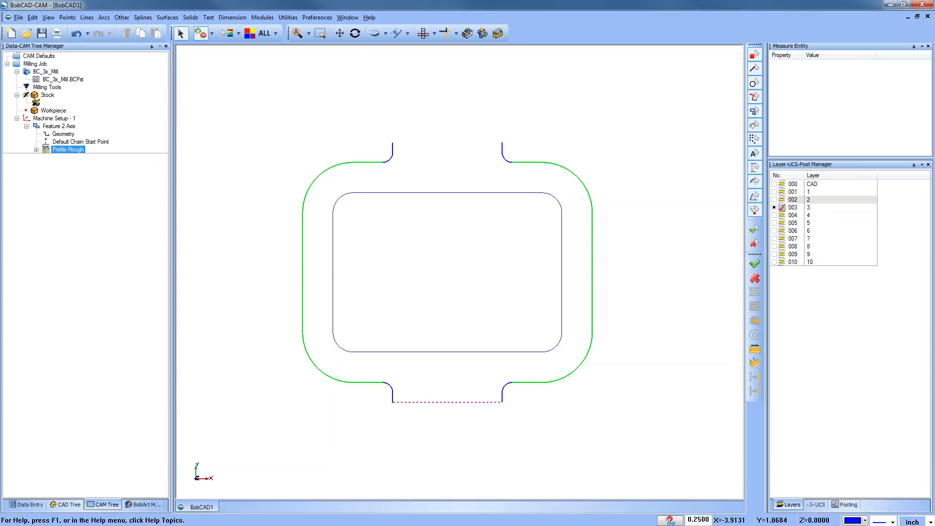
Edit the 2 axis feature, assign the .625D - LOLLIPOP with 0.5000 shaft diameter from the tool library, and compute the toolpath
{"action": "left_click", "coordinate": [54, 126]}
{"action": "right_click", "coordinate": [53, 127]}
{"action": "left_click", "coordinate": [108, 148]}
{"action": "left_click", "coordinate": [302, 164]}
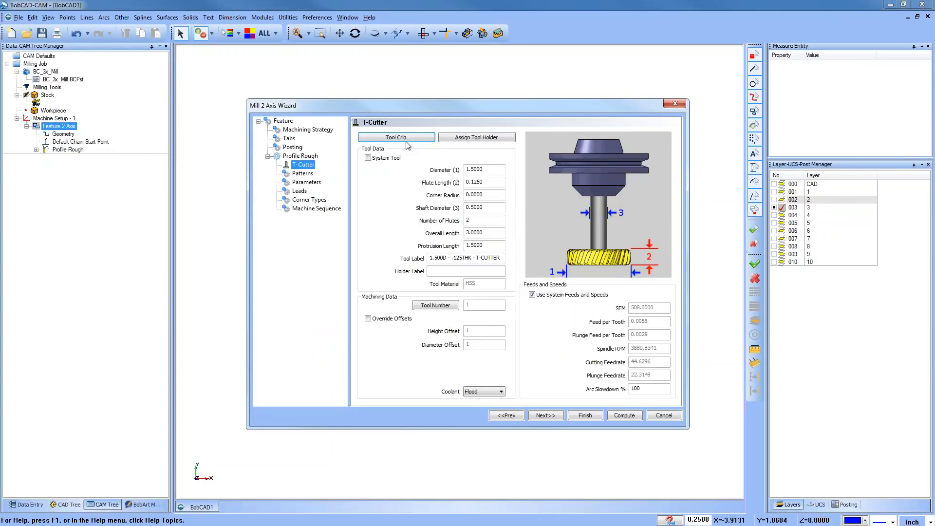
{"action": "left_click", "coordinate": [394, 136]}
{"action": "left_click", "coordinate": [297, 201]}
{"action": "left_click", "coordinate": [487, 379]}
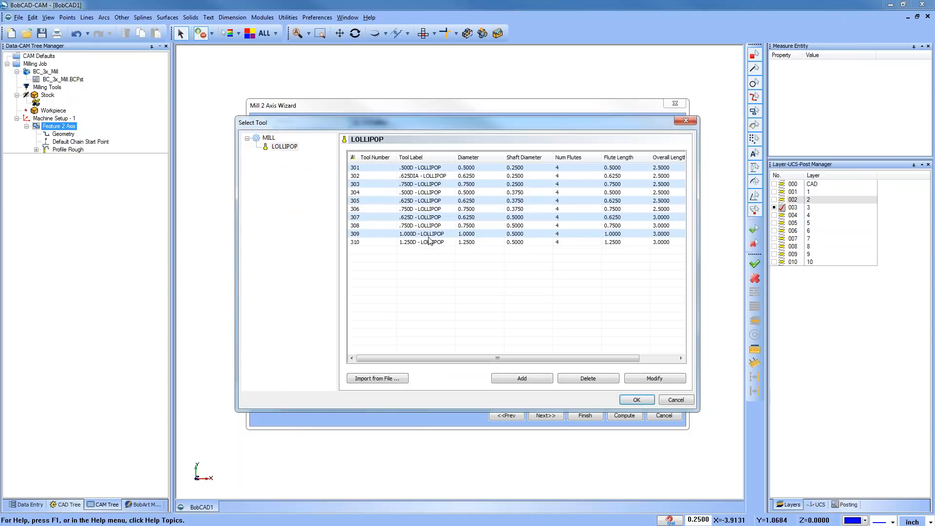
{"action": "left_click", "coordinate": [427, 218]}
{"action": "left_click", "coordinate": [634, 402]}
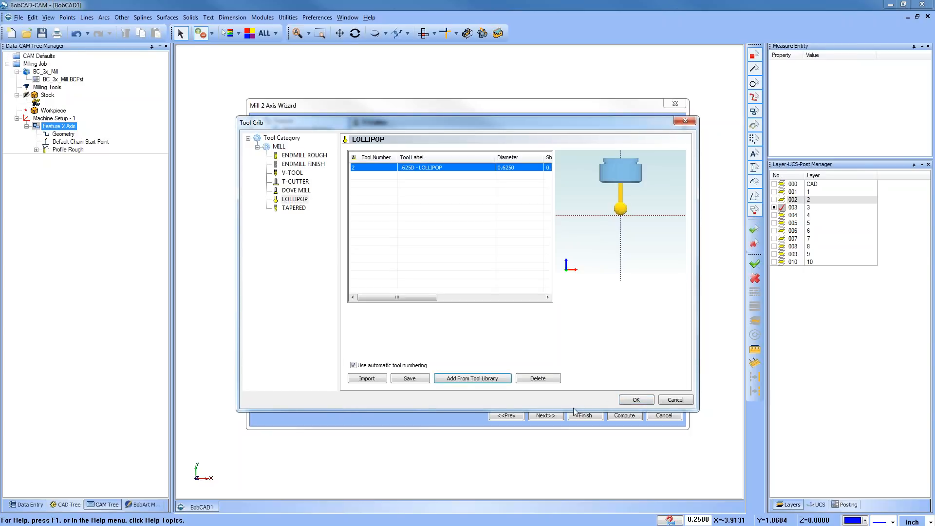
{"action": "left_click", "coordinate": [636, 400]}
{"action": "left_click", "coordinate": [626, 416]}
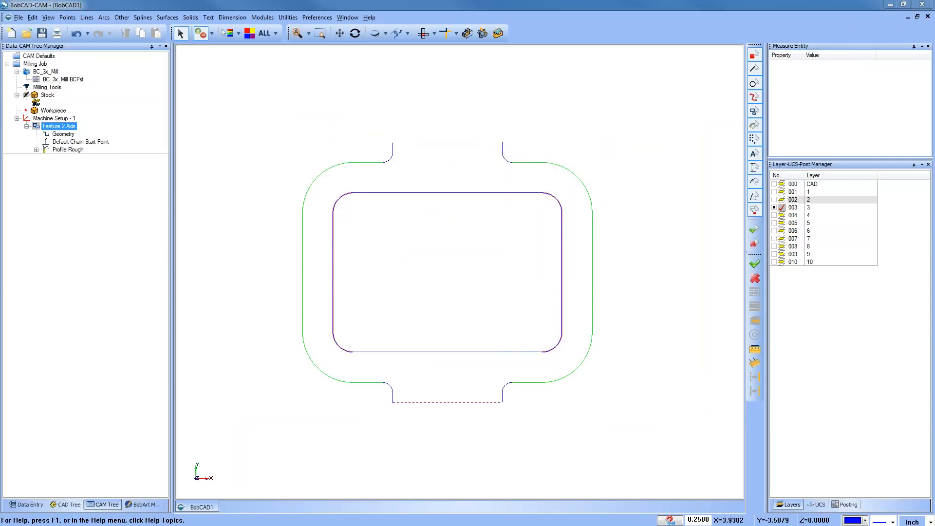
Run the machining simulation of the lollipop toolpath on the stock, and close it once both sides are cut
{"action": "left_click", "coordinate": [262, 17]}
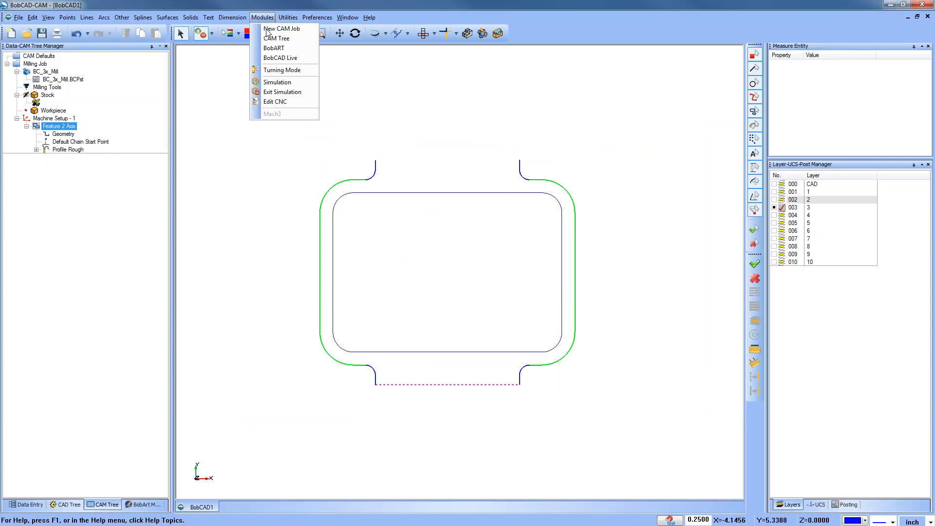
{"action": "left_click", "coordinate": [278, 83]}
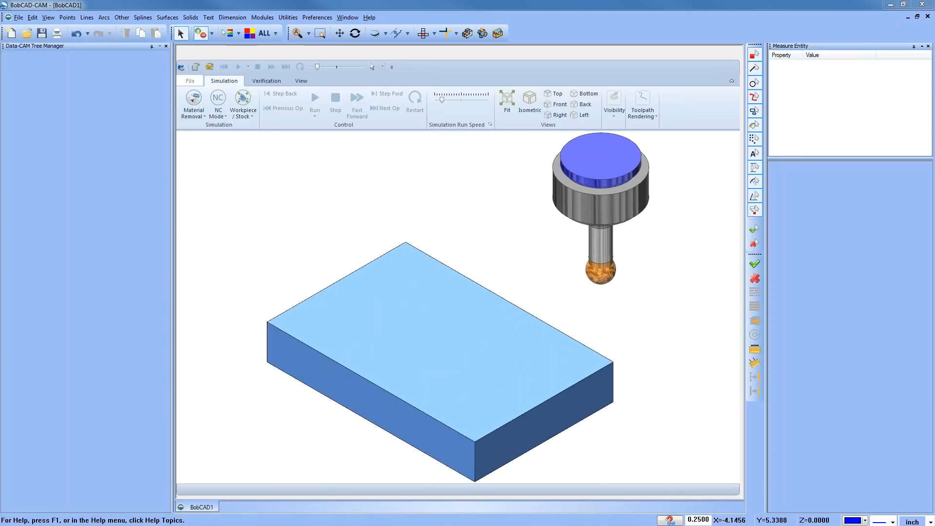
{"action": "left_click", "coordinate": [445, 101]}
{"action": "left_click", "coordinate": [316, 99]}
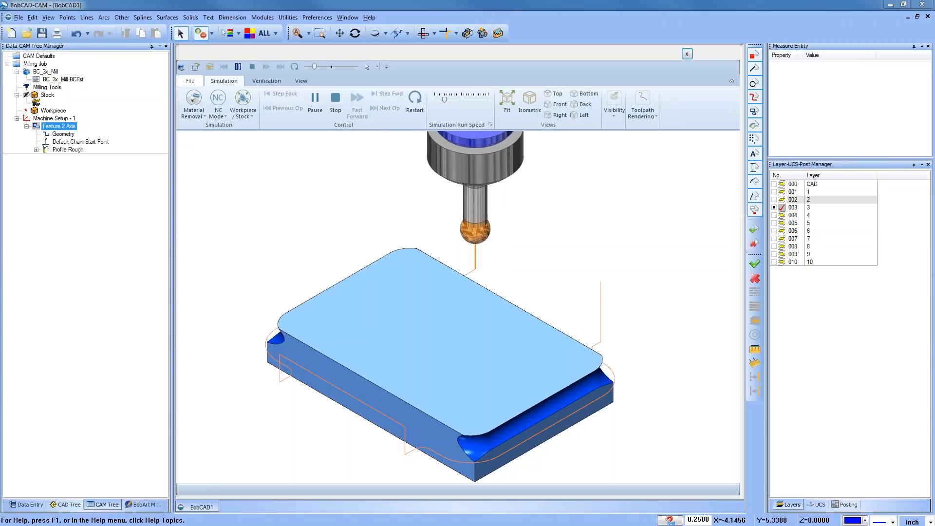
{"action": "left_click", "coordinate": [687, 54]}
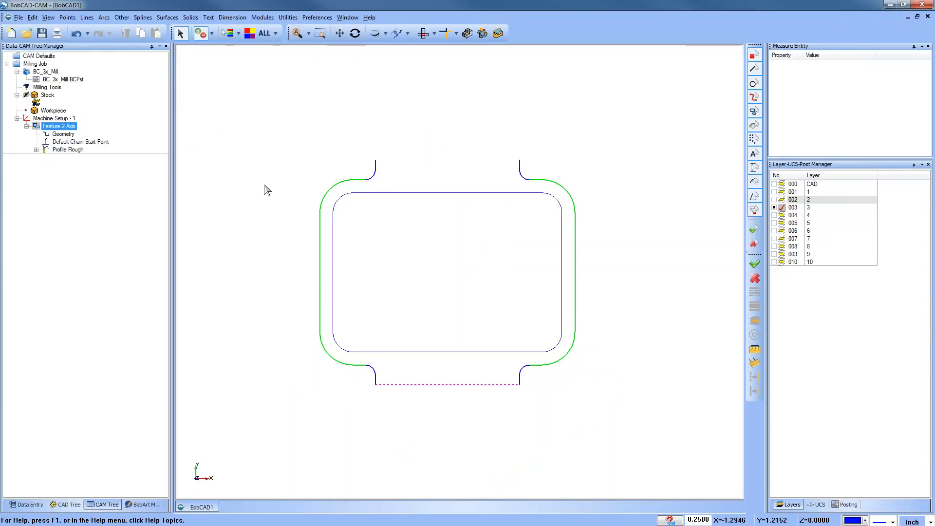
Edit the 2 axis feature, assign the .750D - 15DEG - DOVETAIL from the tool library, and compute the toolpath
{"action": "right_click", "coordinate": [59, 131]}
{"action": "left_click", "coordinate": [92, 136]}
{"action": "left_click", "coordinate": [303, 165]}
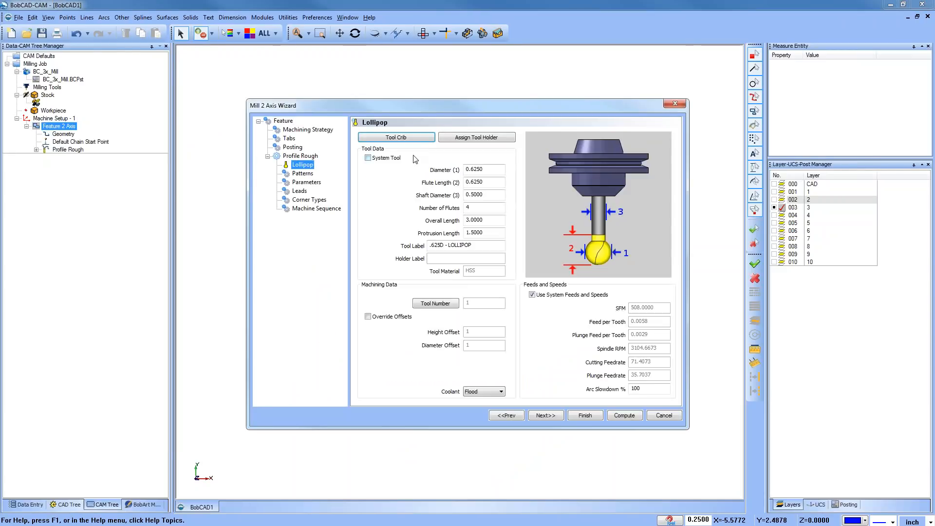
{"action": "left_click", "coordinate": [409, 139]}
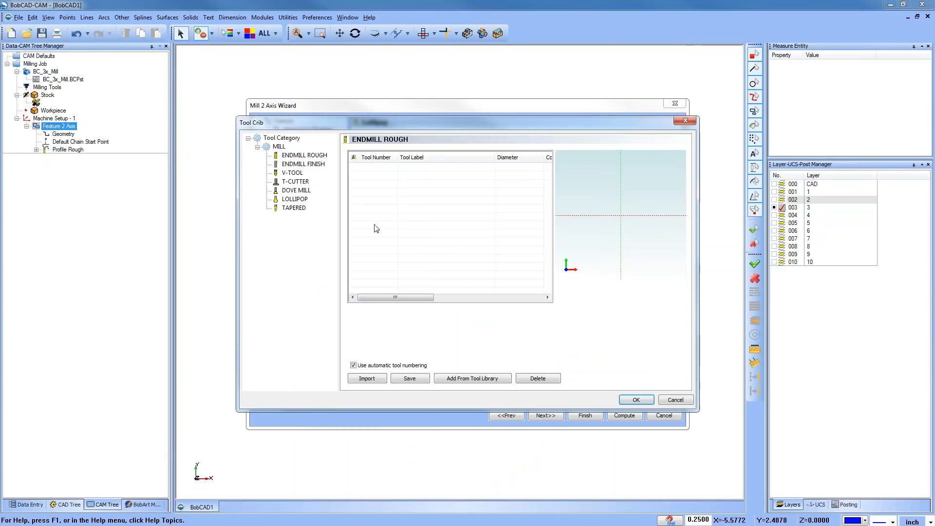
{"action": "left_click", "coordinate": [298, 190]}
{"action": "left_click", "coordinate": [473, 378]}
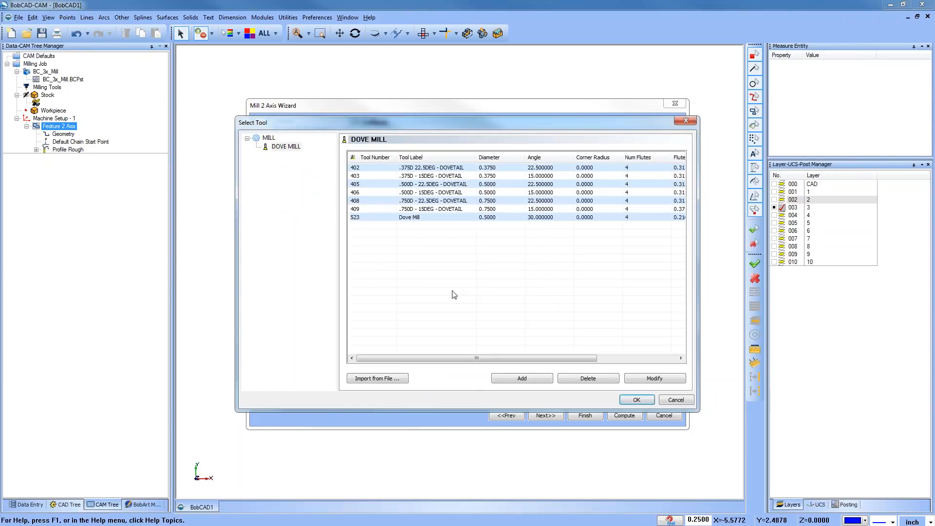
{"action": "left_click", "coordinate": [434, 209]}
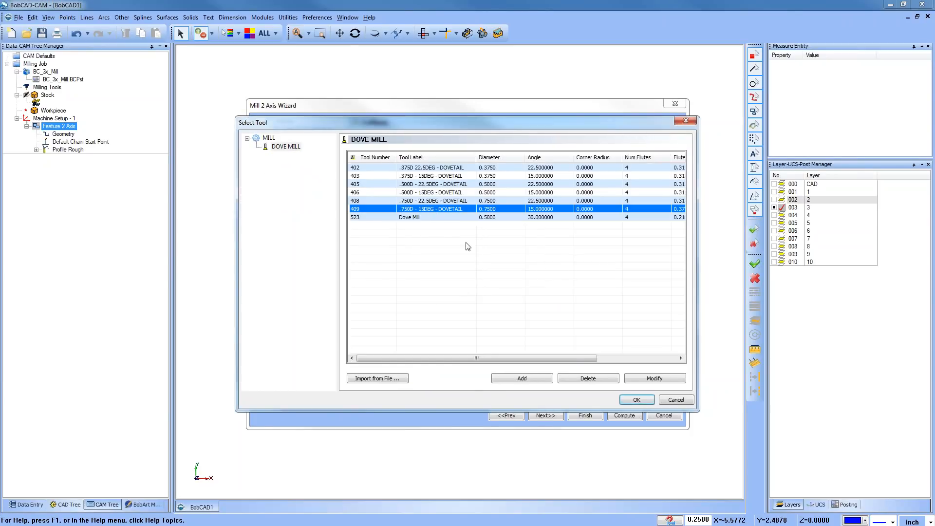
{"action": "left_click", "coordinate": [636, 401]}
{"action": "left_click", "coordinate": [633, 401]}
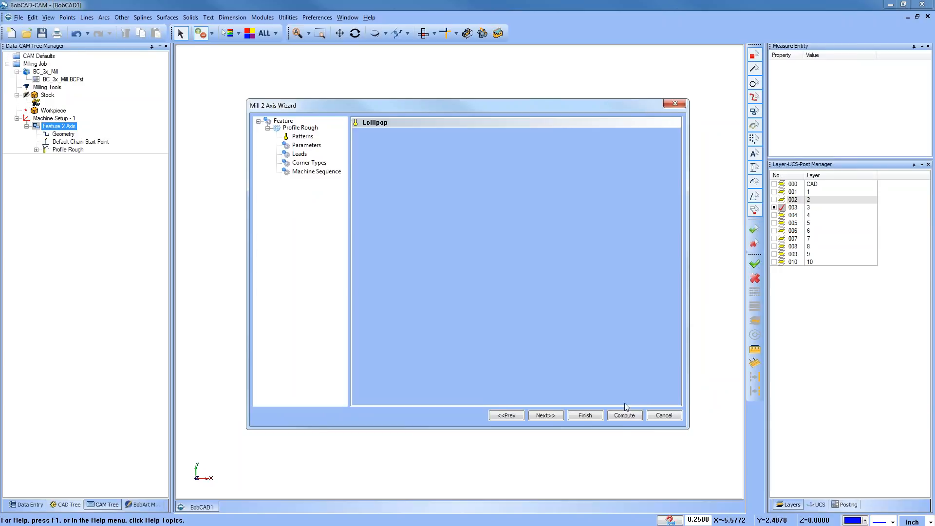
{"action": "left_click", "coordinate": [623, 416]}
{"action": "left_click", "coordinate": [80, 141]}
Simulate the dovetail toolpath and examine the angled side walls close up and from the side
{"action": "left_click", "coordinate": [262, 17]}
{"action": "left_click", "coordinate": [280, 82]}
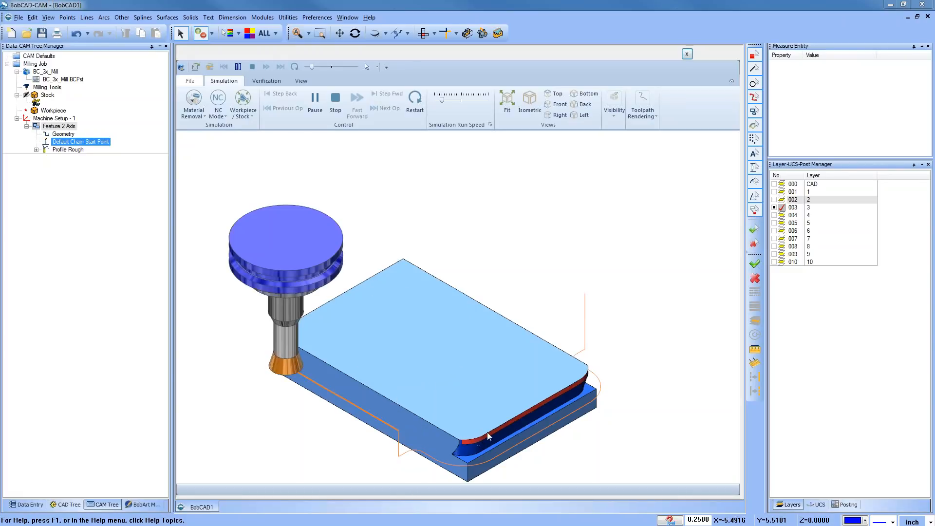
{"action": "scroll", "coordinate": [486, 250], "scroll_direction": "down", "scroll_amount": 1}
{"action": "scroll", "coordinate": [333, 351], "scroll_direction": "up", "scroll_amount": 3}
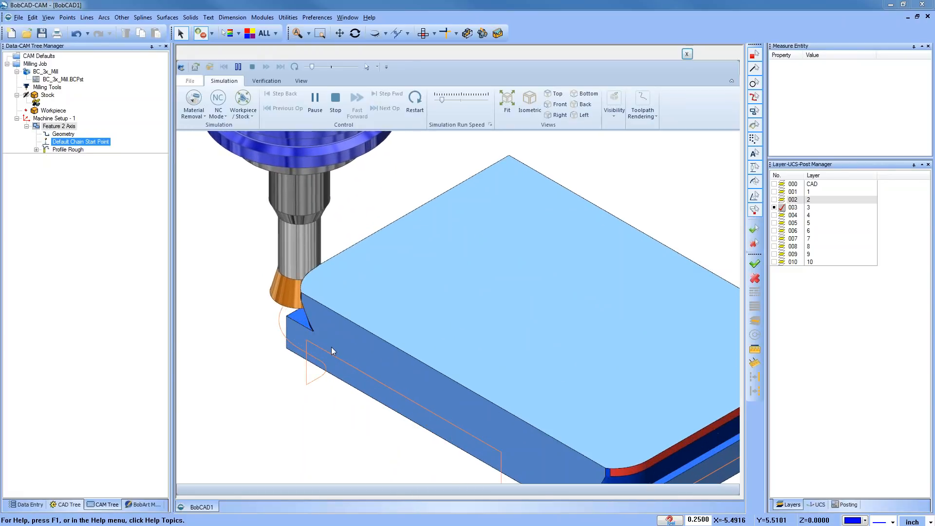
{"action": "scroll", "coordinate": [340, 325], "scroll_direction": "down", "scroll_amount": 2}
{"action": "middle_click_drag", "start_coordinate": [436, 401], "coordinate": [507, 369]}
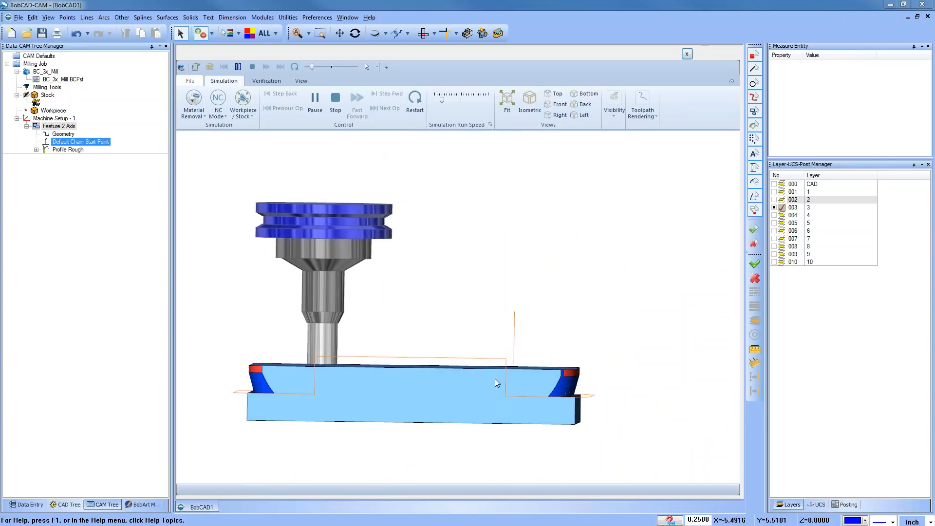
{"action": "middle_click_drag", "start_coordinate": [493, 381], "coordinate": [436, 412]}
{"action": "left_click", "coordinate": [688, 54]}
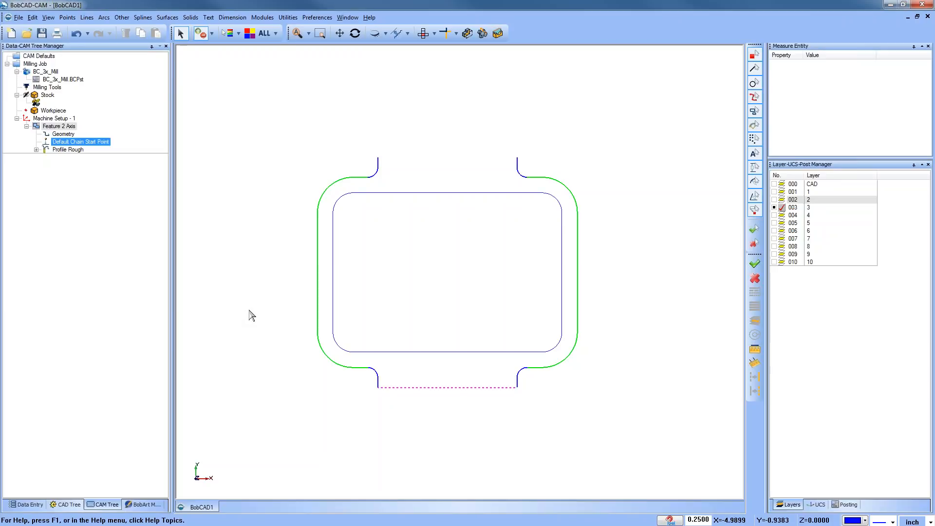
Edit the 2 axis feature, set the profile rough pattern to Side Roughing, and recompute the toolpath
{"action": "left_click", "coordinate": [68, 127]}
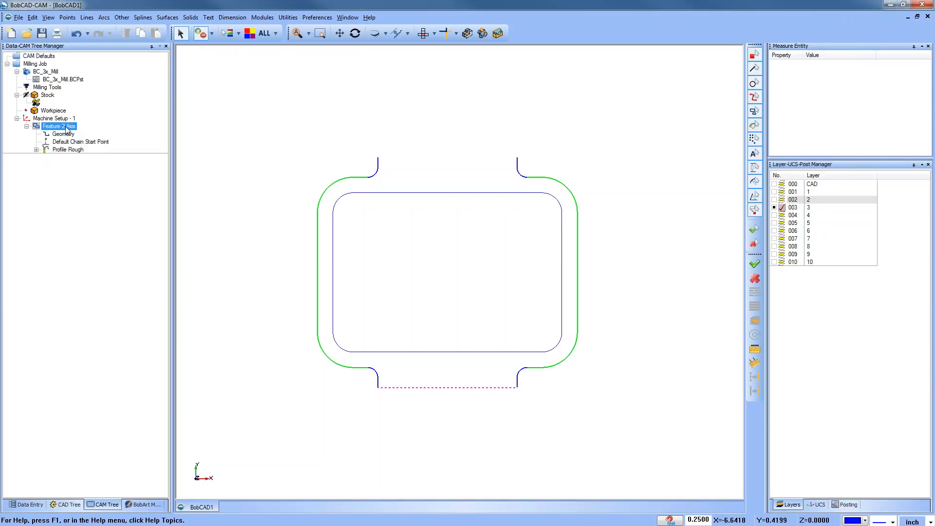
{"action": "right_click", "coordinate": [67, 129]}
{"action": "left_click", "coordinate": [88, 133]}
{"action": "left_click", "coordinate": [303, 174]}
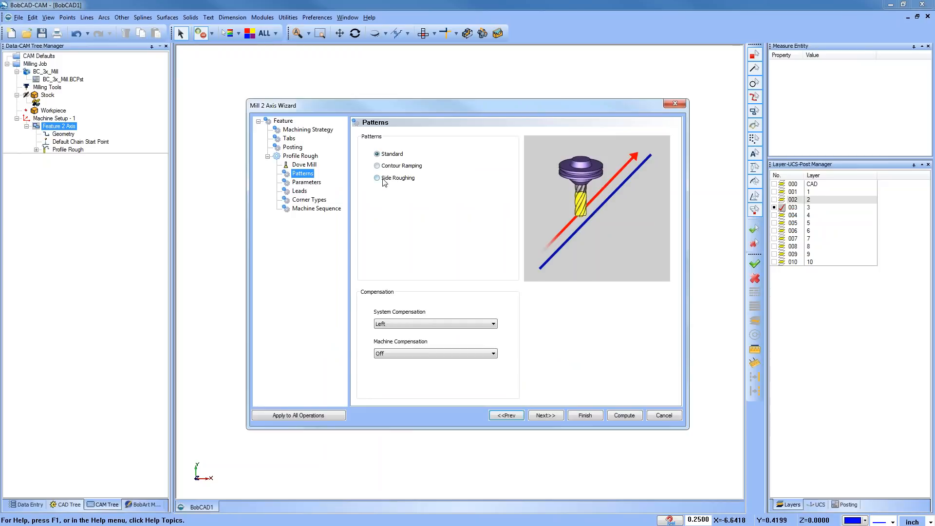
{"action": "left_click", "coordinate": [378, 179]}
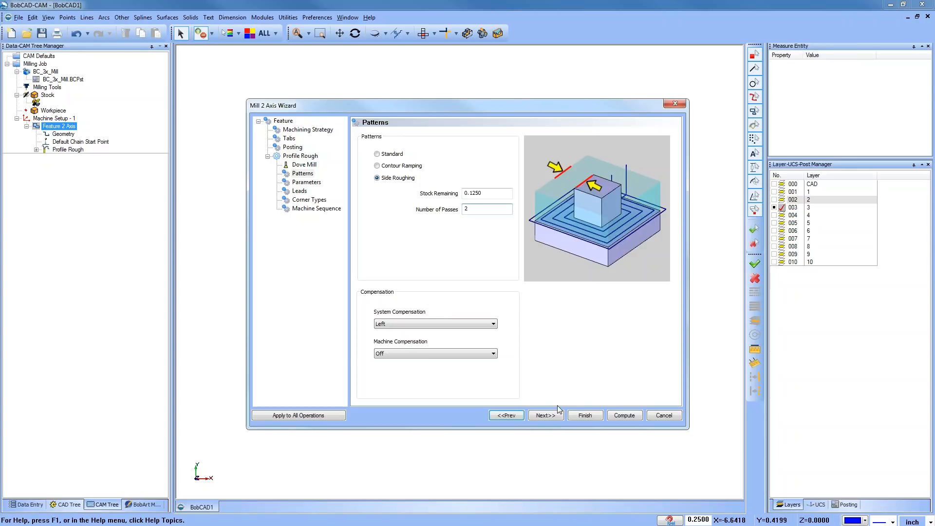
{"action": "left_click", "coordinate": [621, 418]}
Run the machining simulation of the side roughing passes with the dovetail cutter
{"action": "left_click", "coordinate": [262, 17]}
{"action": "left_click", "coordinate": [280, 92]}
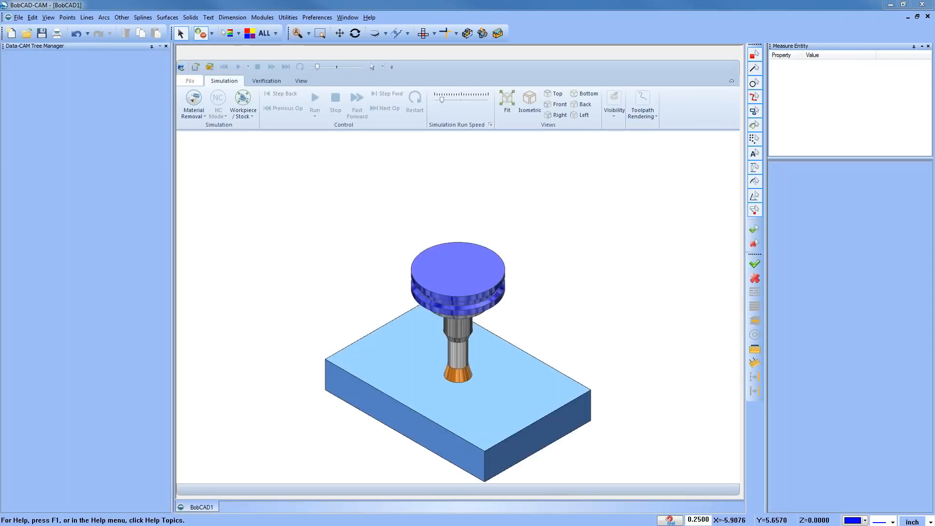
{"action": "left_click", "coordinate": [315, 99]}
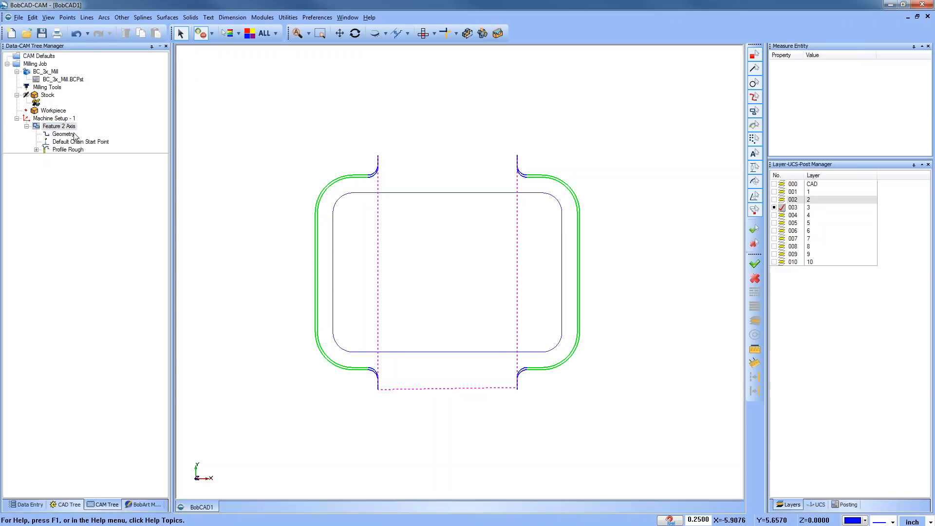
Examine the dove mill settings and the library's form for adding a new rough endmill, and cancel out of the feature wizard without changes
{"action": "right_click", "coordinate": [63, 127]}
{"action": "left_click", "coordinate": [78, 131]}
{"action": "left_click", "coordinate": [305, 165]}
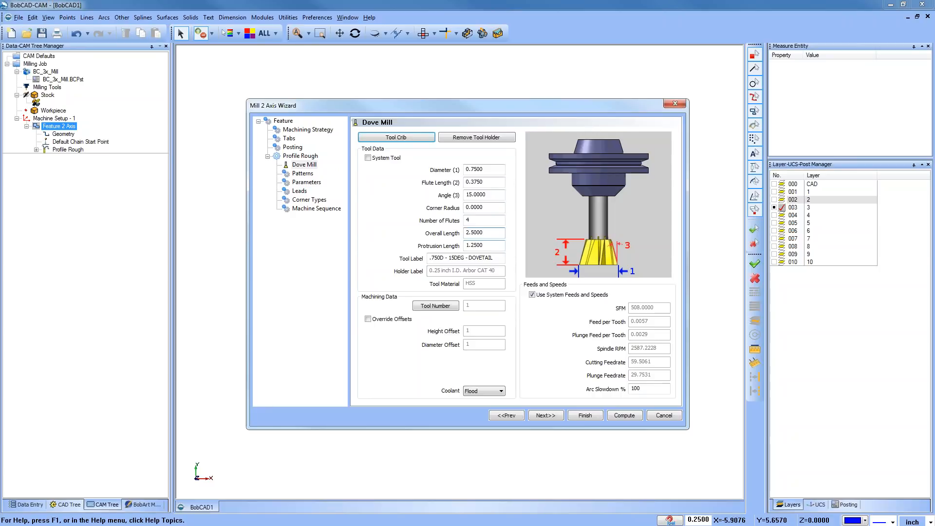
{"action": "left_click", "coordinate": [308, 165]}
{"action": "left_click", "coordinate": [396, 137]}
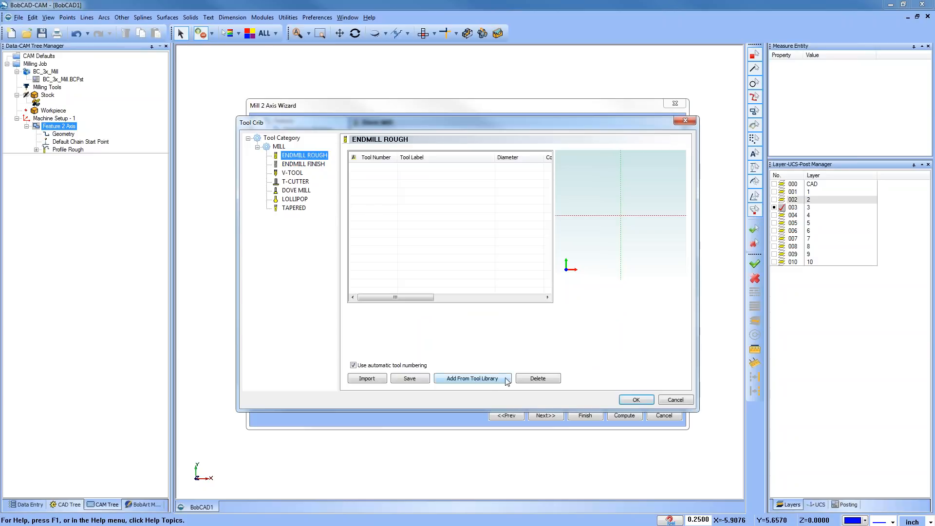
{"action": "left_click", "coordinate": [472, 379]}
{"action": "left_click", "coordinate": [521, 379]}
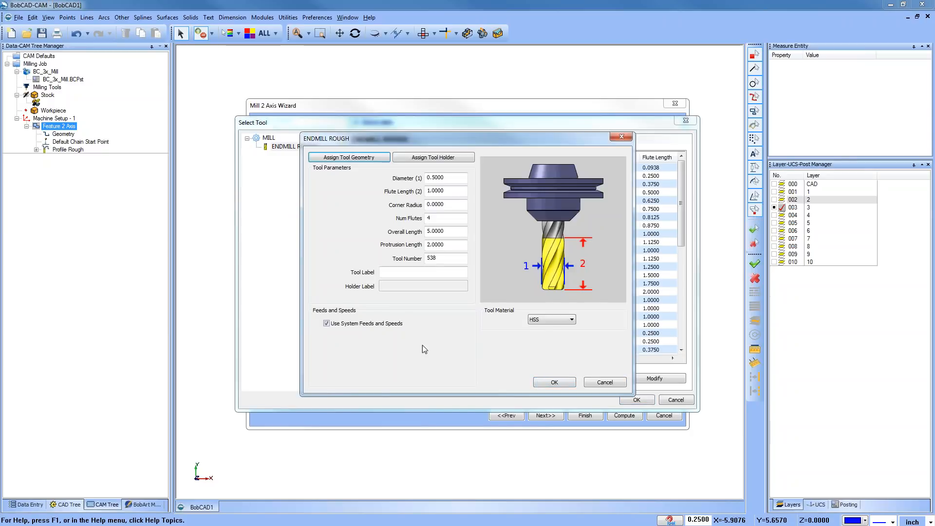
{"action": "left_click_drag", "start_coordinate": [424, 141], "coordinate": [399, 175]}
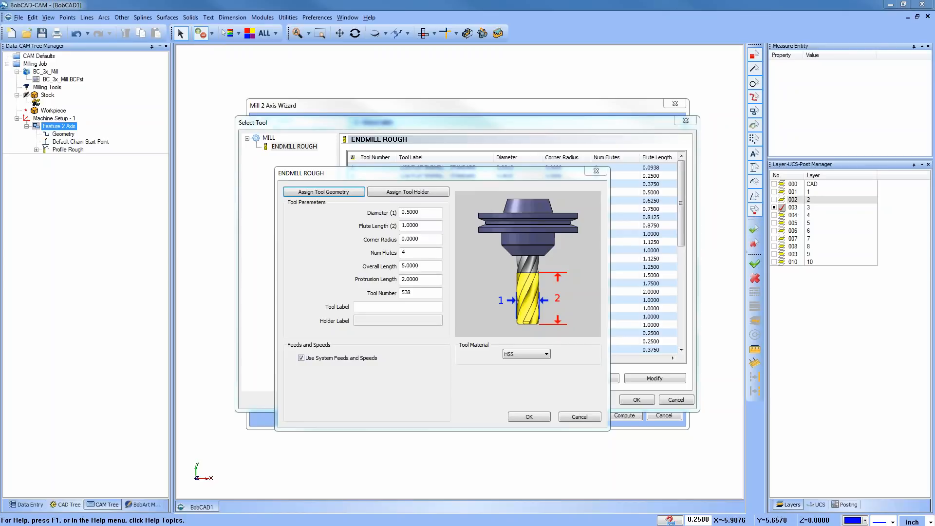
{"action": "left_click", "coordinate": [579, 417]}
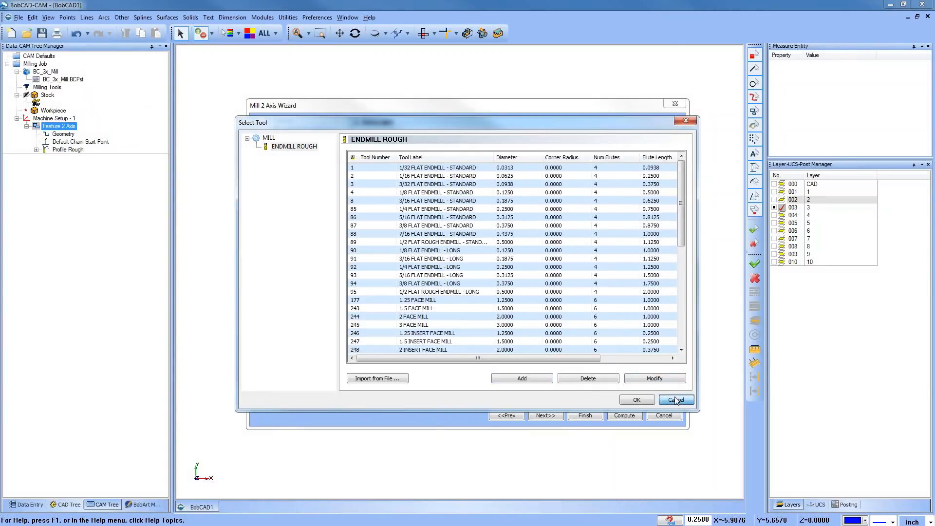
{"action": "left_click", "coordinate": [676, 399]}
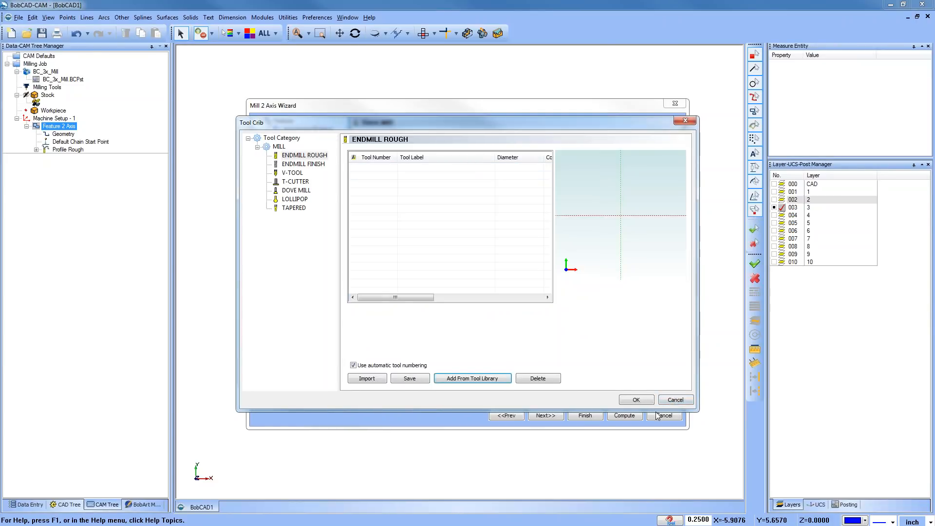
{"action": "left_click", "coordinate": [676, 400]}
{"action": "left_click", "coordinate": [664, 415]}
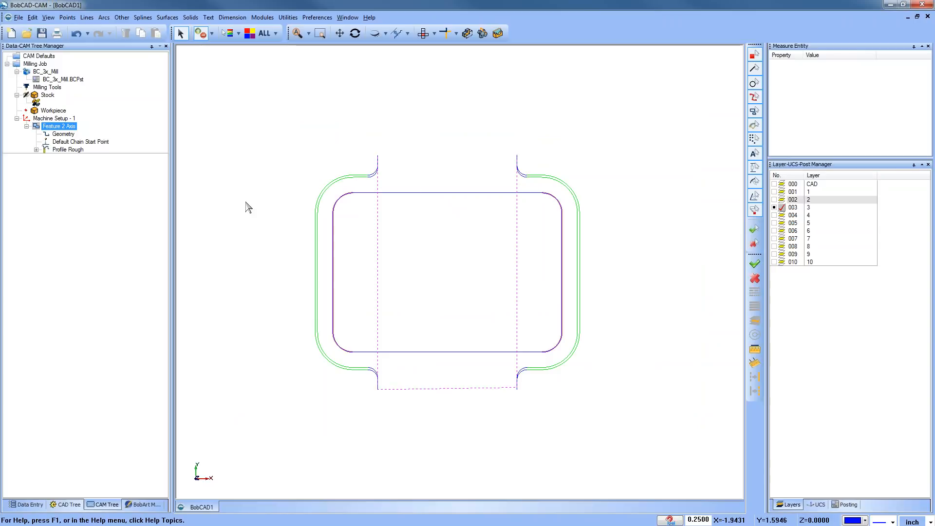
Edit the 2 axis feature and assign the 1.500D - .125THK T-cutter from the tool crib to the profile rough
{"action": "right_click", "coordinate": [62, 128]}
{"action": "left_click", "coordinate": [71, 131]}
{"action": "left_click", "coordinate": [306, 166]}
{"action": "left_click", "coordinate": [416, 139]}
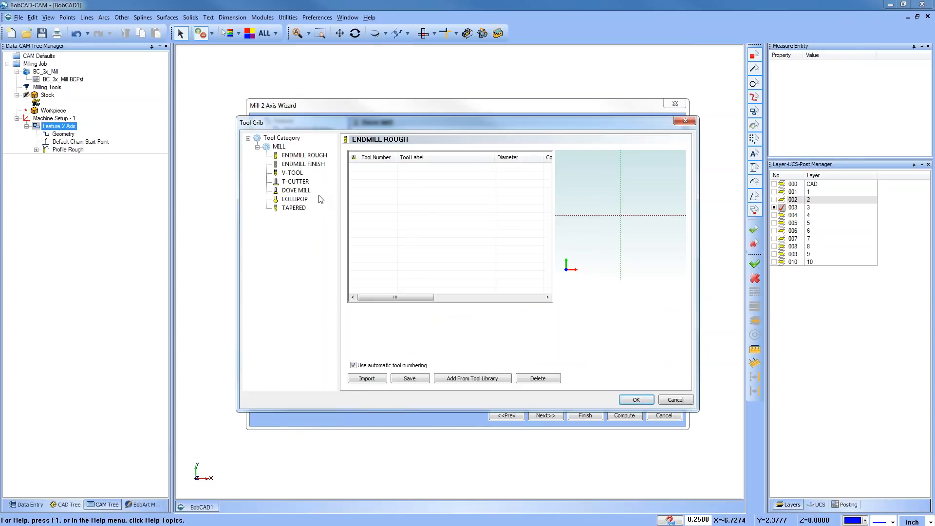
{"action": "left_click", "coordinate": [295, 181]}
{"action": "left_click", "coordinate": [450, 169]}
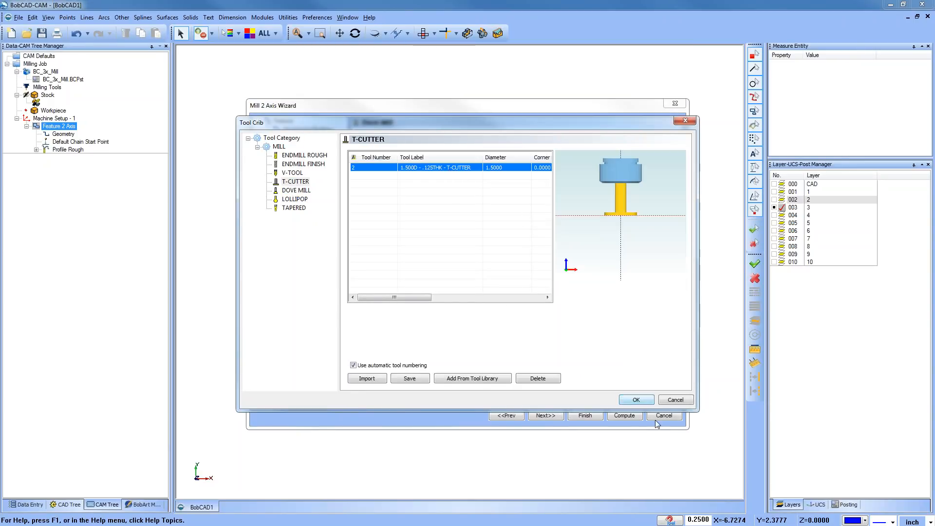
{"action": "left_click", "coordinate": [628, 402]}
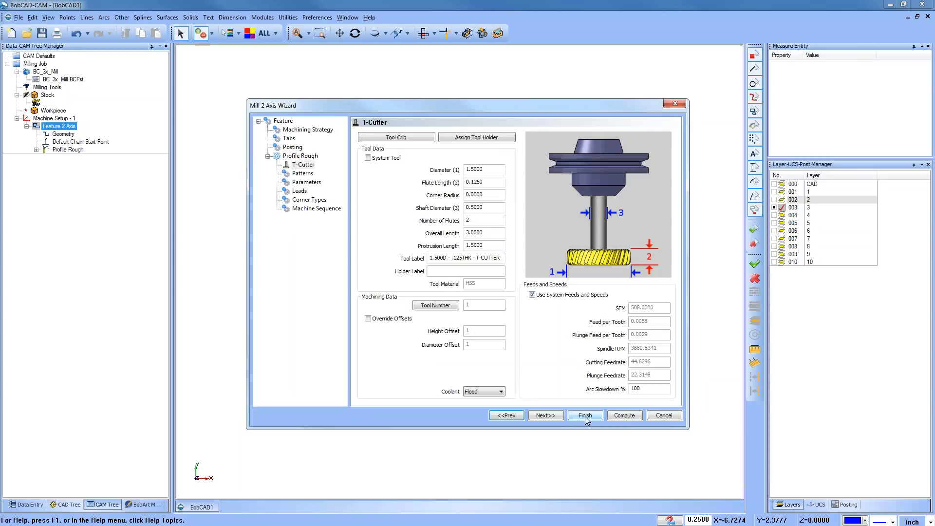
Set the profile rough side allowance to 0 and the feature's total depth to 0.25, and recompute the toolpath
{"action": "left_click", "coordinate": [319, 183]}
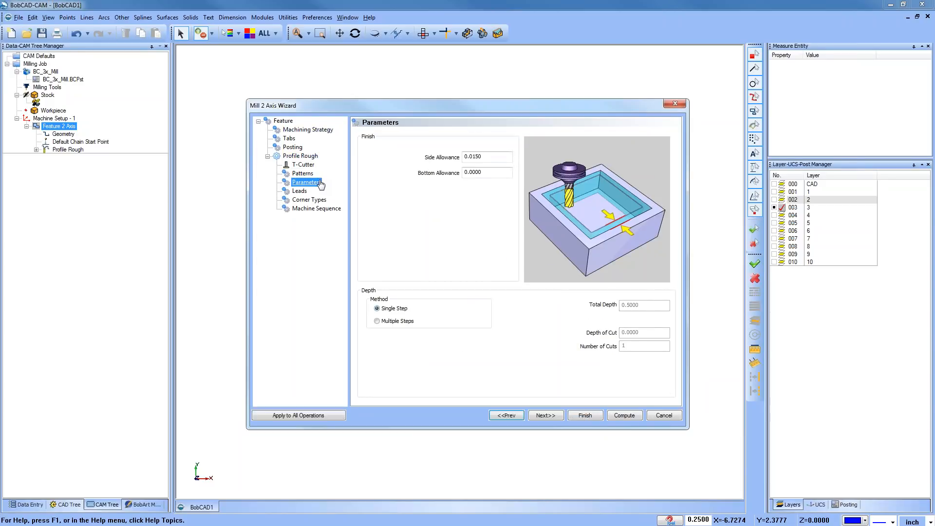
{"action": "double_click", "coordinate": [495, 160]}
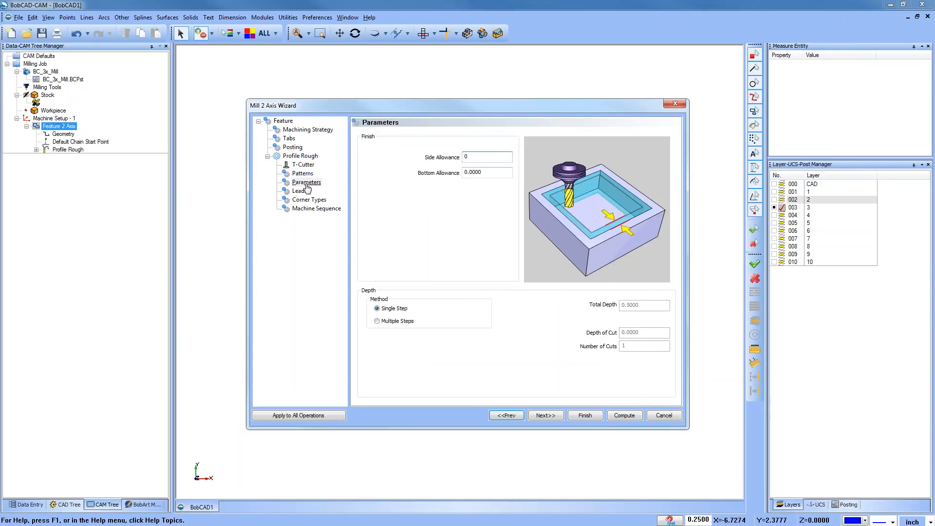
{"action": "left_click", "coordinate": [283, 121]}
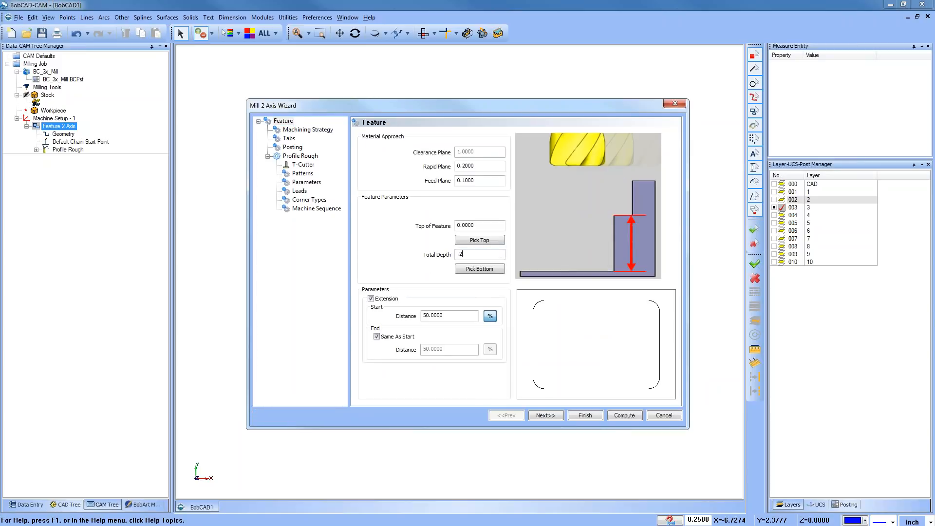
{"action": "left_click", "coordinate": [625, 415]}
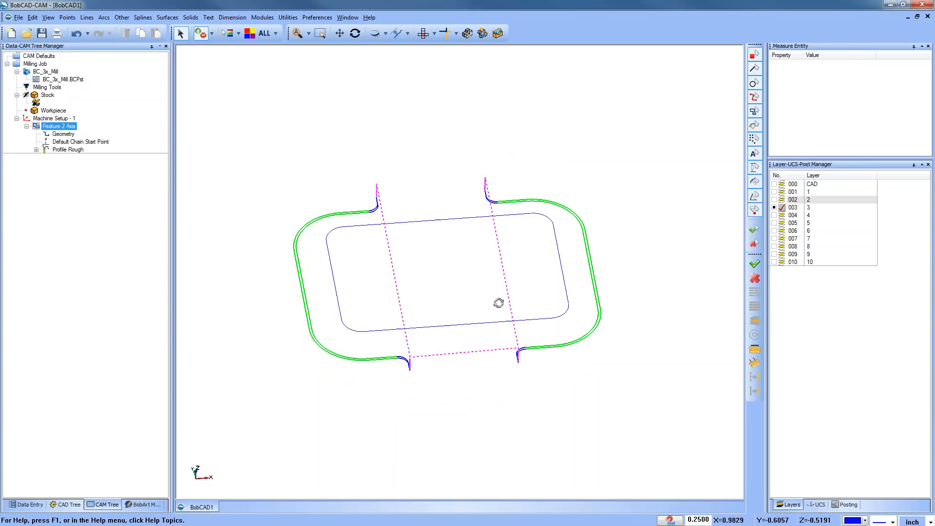
Edit the 2 axis feature to turn off the extension and use the Standard pattern, and recompute the toolpath
{"action": "left_click", "coordinate": [65, 149]}
{"action": "right_click", "coordinate": [65, 150]}
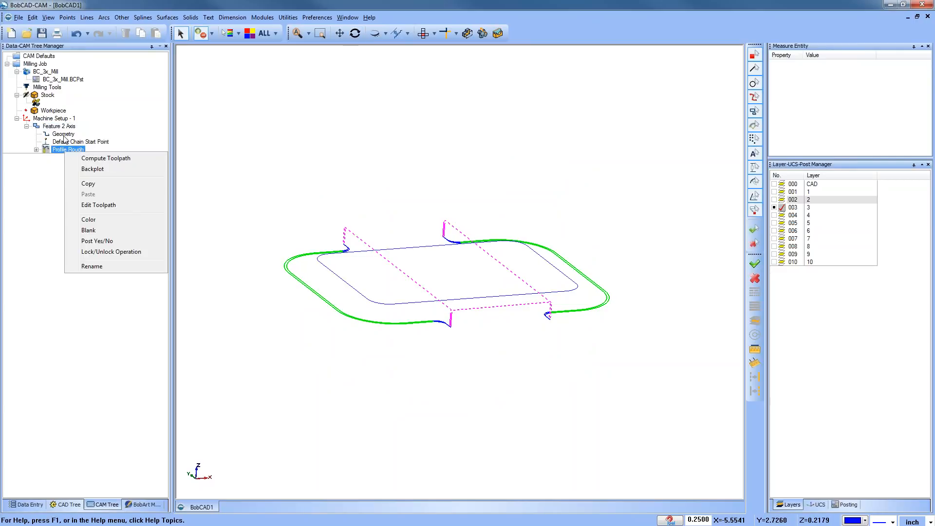
{"action": "left_click", "coordinate": [68, 156]}
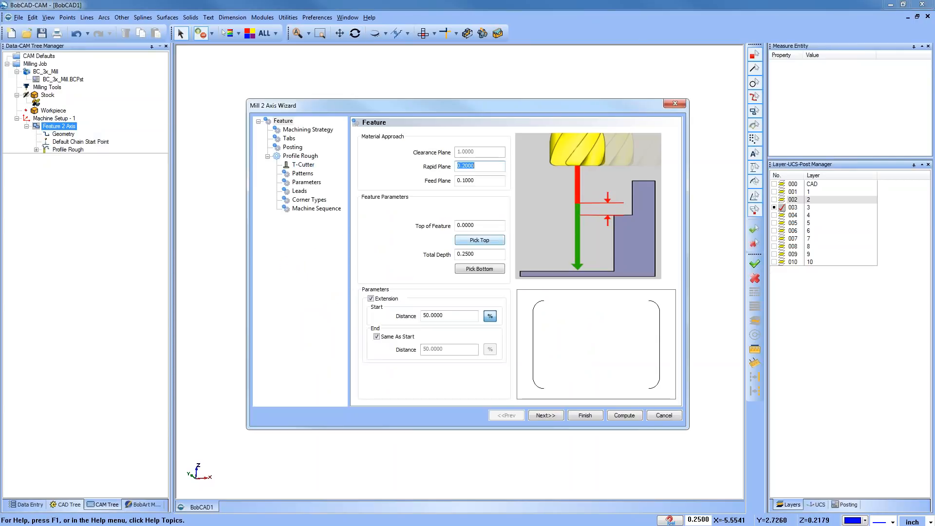
{"action": "left_click", "coordinate": [371, 299]}
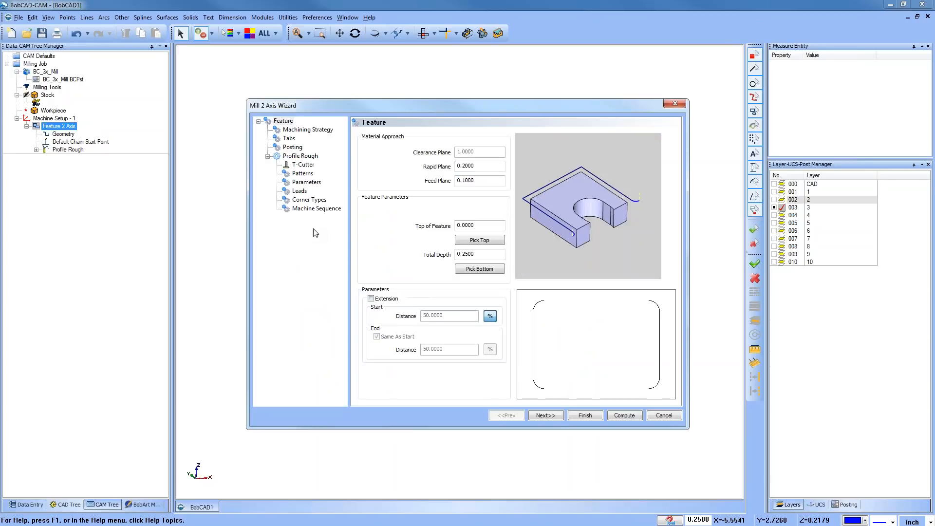
{"action": "left_click", "coordinate": [306, 182]}
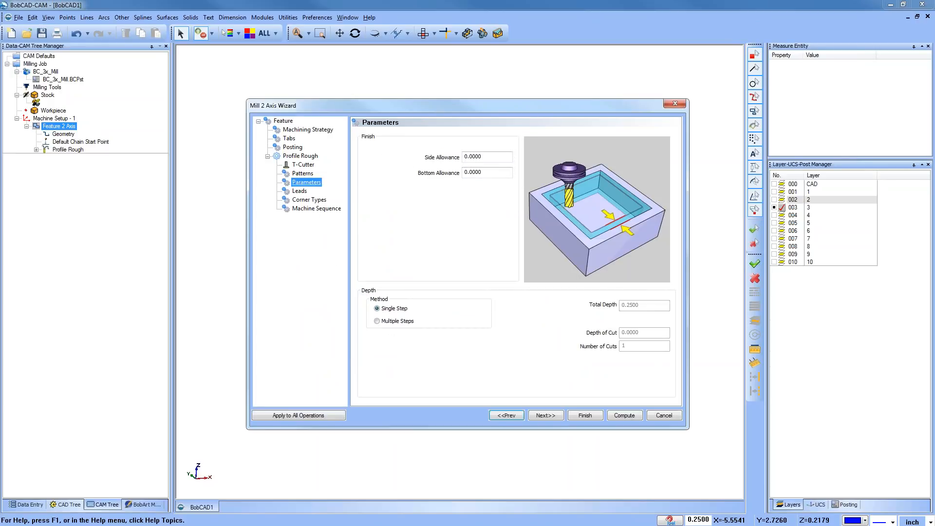
{"action": "left_click", "coordinate": [303, 174]}
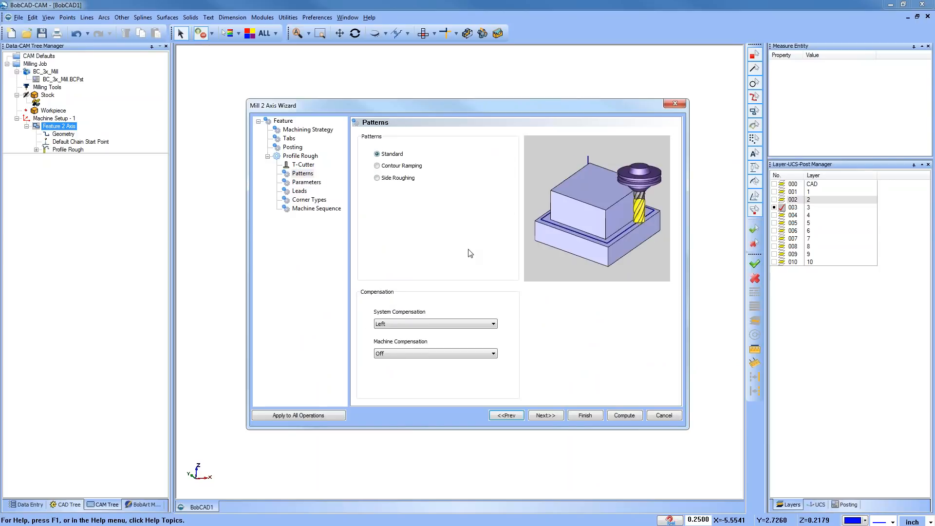
{"action": "left_click", "coordinate": [624, 415]}
{"action": "mouse_move", "coordinate": [439, 345]}
{"action": "middle_mouse_down"}
{"action": "mouse_move", "coordinate": [455, 393]}
{"action": "mouse_move", "coordinate": [464, 330]}
{"action": "middle_mouse_up"}
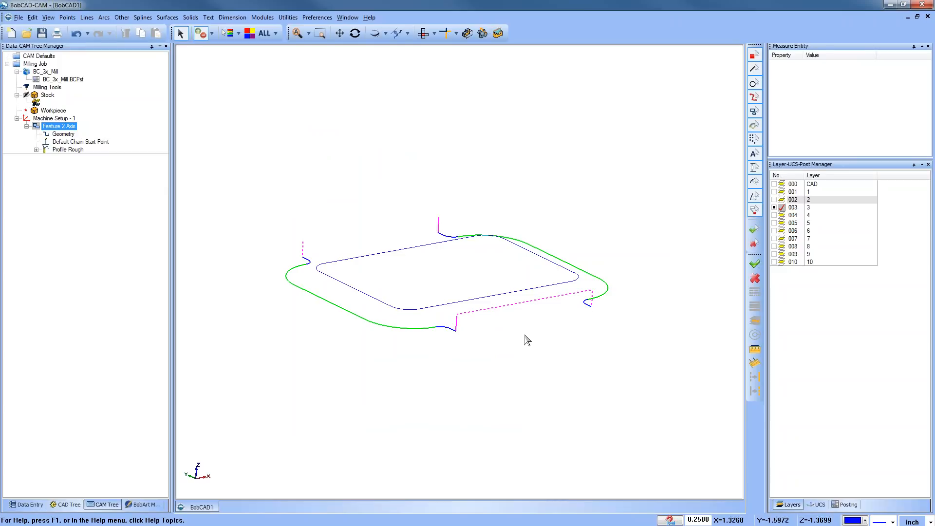
Run the machining simulation of the single T-cutter pass along the two rounded sides
{"action": "left_click", "coordinate": [262, 18]}
{"action": "left_click", "coordinate": [301, 87]}
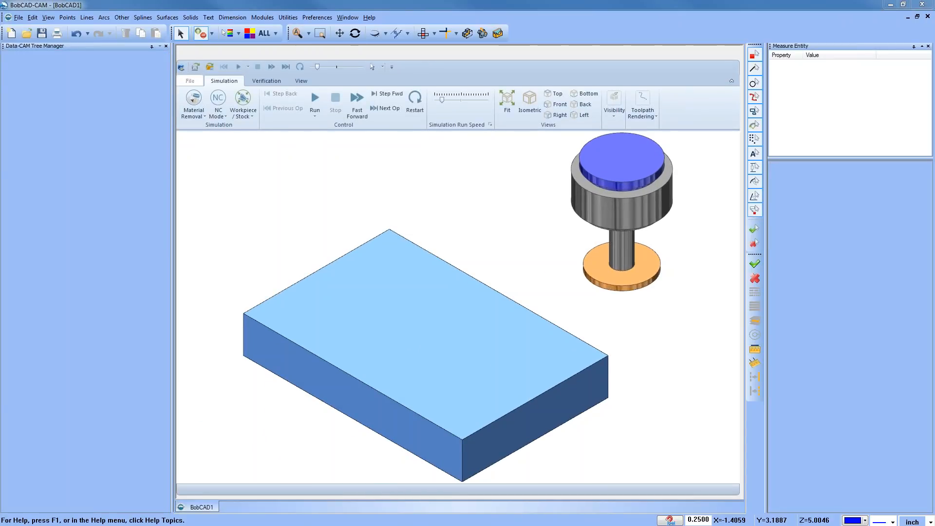
{"action": "left_click", "coordinate": [317, 100]}
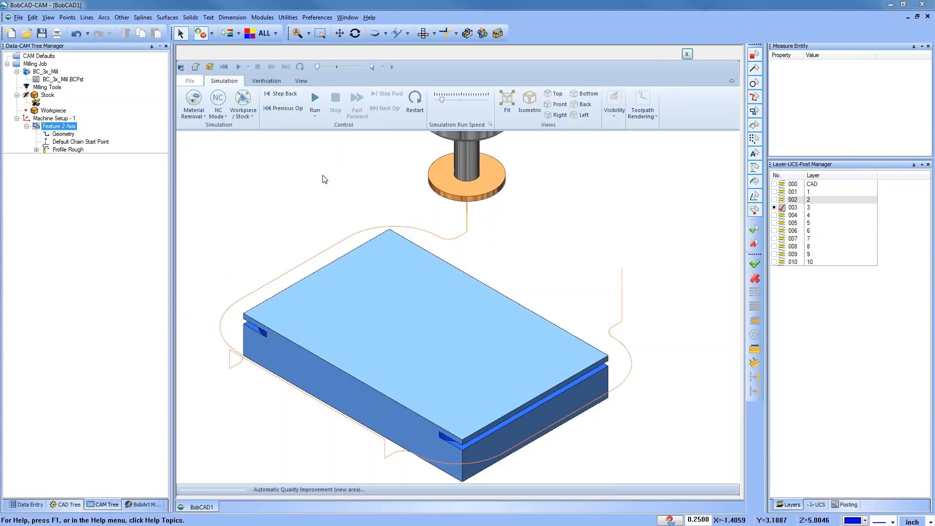
{"action": "scroll", "coordinate": [445, 281], "scroll_direction": "down", "scroll_amount": 2}
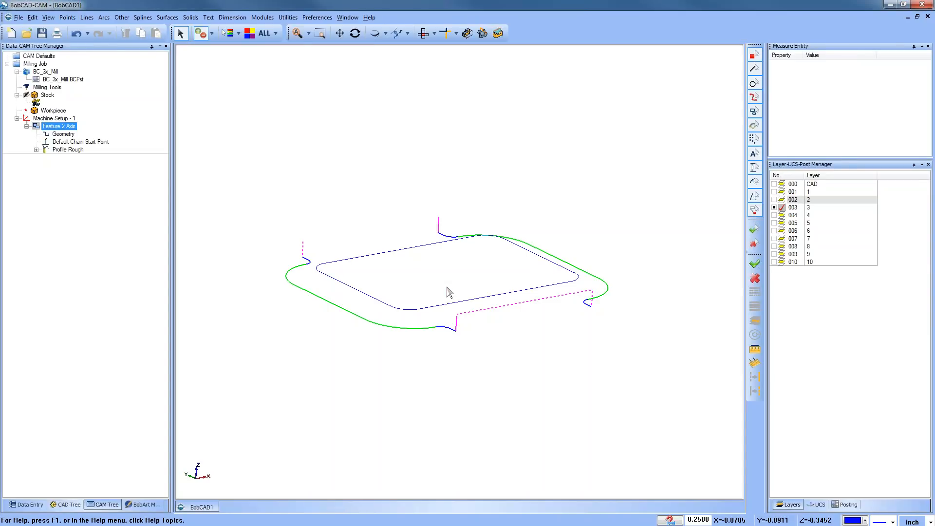
Add a Translate toolpath pattern to the 2 axis feature with a Z delta of -.25 and compute the toolpath
{"action": "right_click", "coordinate": [63, 130]}
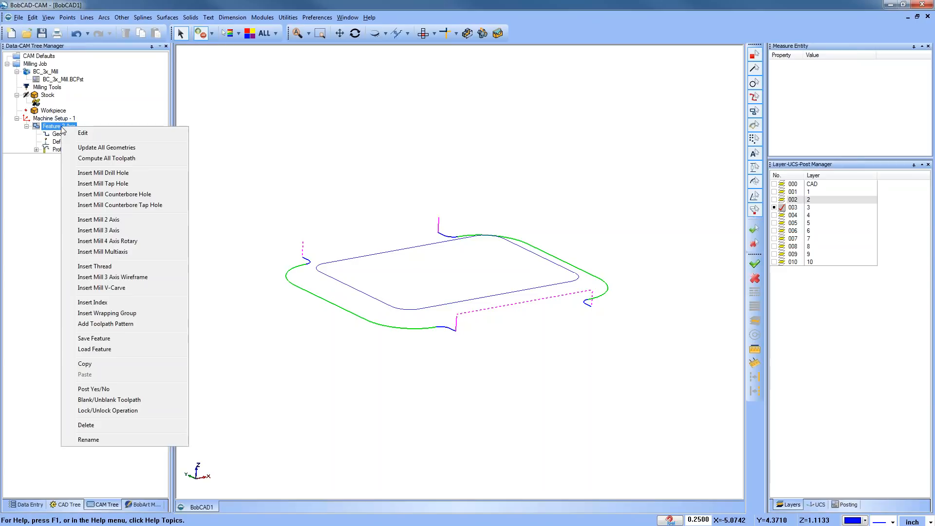
{"action": "left_click", "coordinate": [143, 326]}
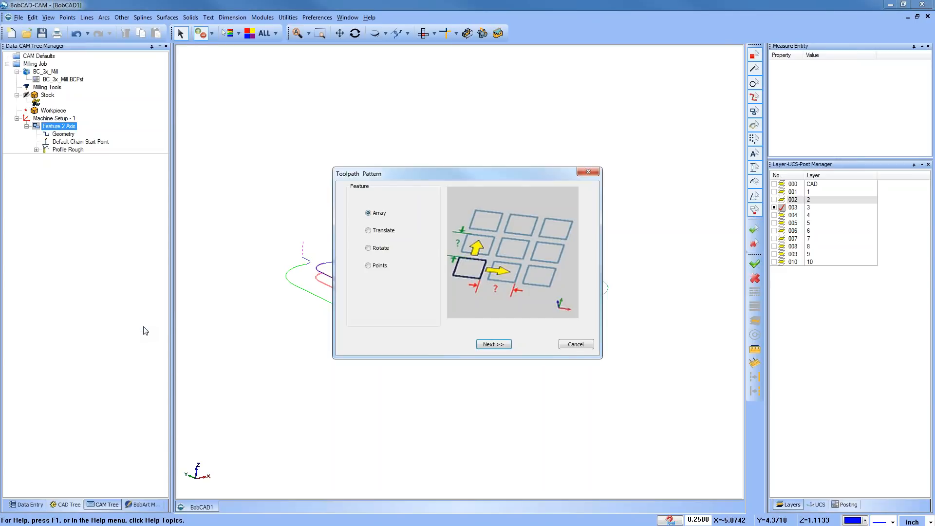
{"action": "left_click", "coordinate": [369, 231]}
{"action": "left_click", "coordinate": [503, 346]}
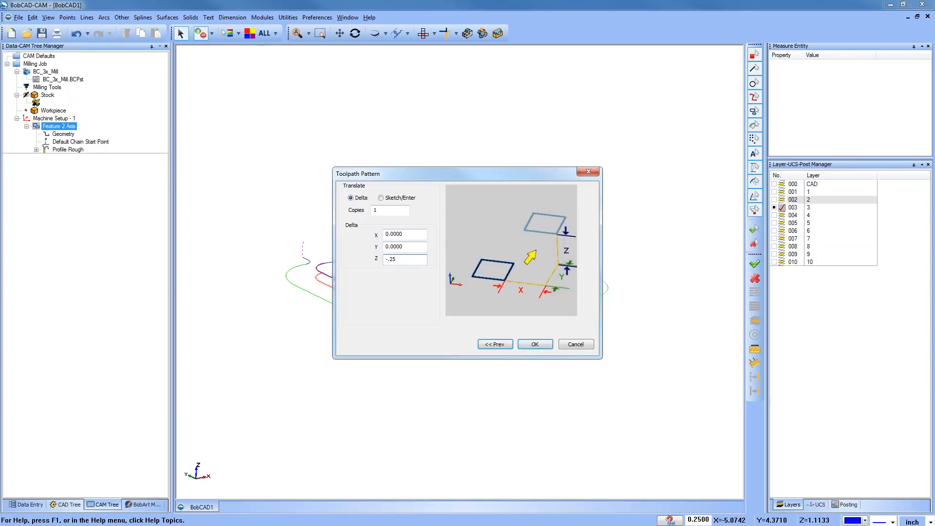
{"action": "left_click", "coordinate": [535, 344]}
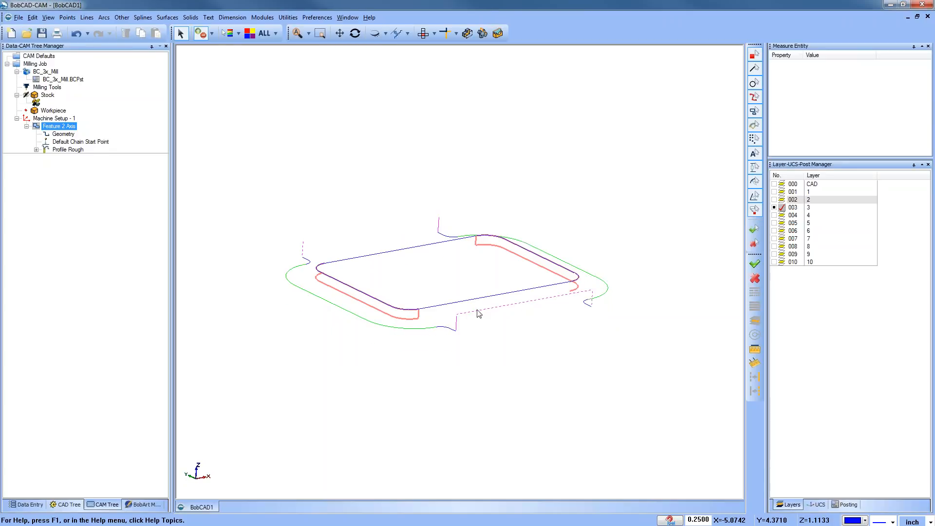
{"action": "mouse_move", "coordinate": [474, 345]}
{"action": "middle_mouse_down"}
{"action": "mouse_move", "coordinate": [487, 298]}
{"action": "mouse_move", "coordinate": [481, 341]}
{"action": "middle_mouse_up"}
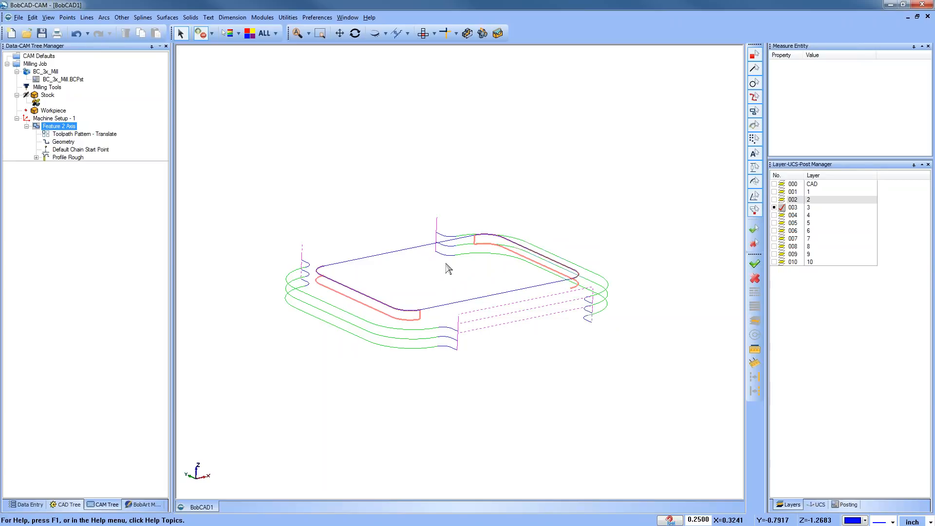
Edit the Translate toolpath pattern to one copy with a new Z delta, and recompute the toolpath
{"action": "right_click", "coordinate": [86, 136]}
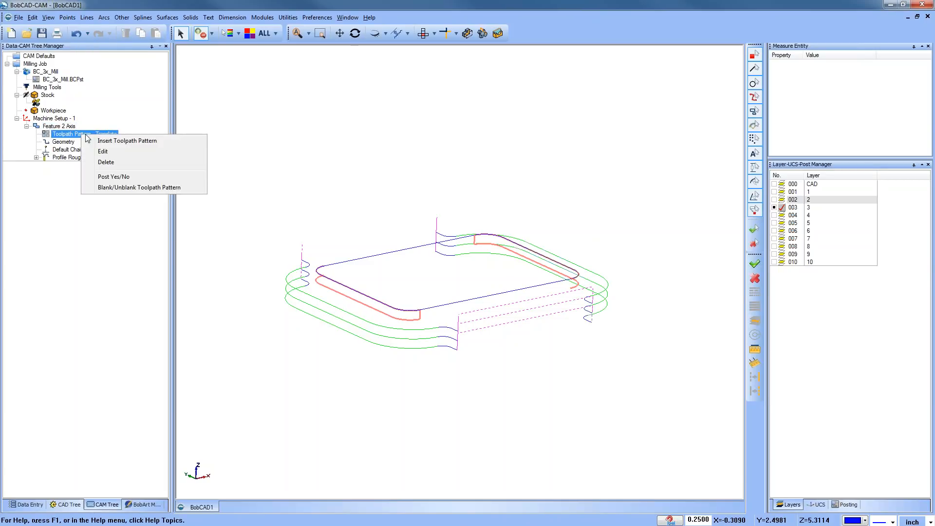
{"action": "left_click", "coordinate": [113, 153]}
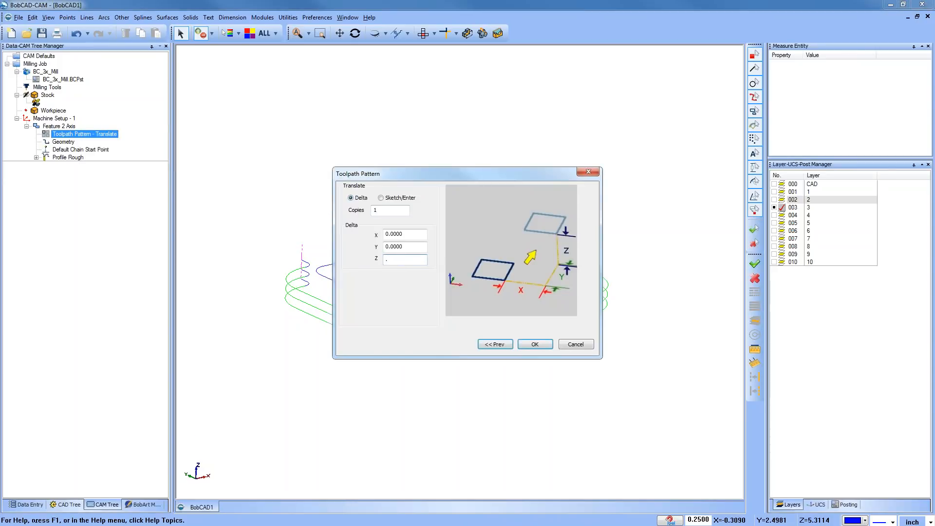
{"action": "left_click", "coordinate": [536, 345]}
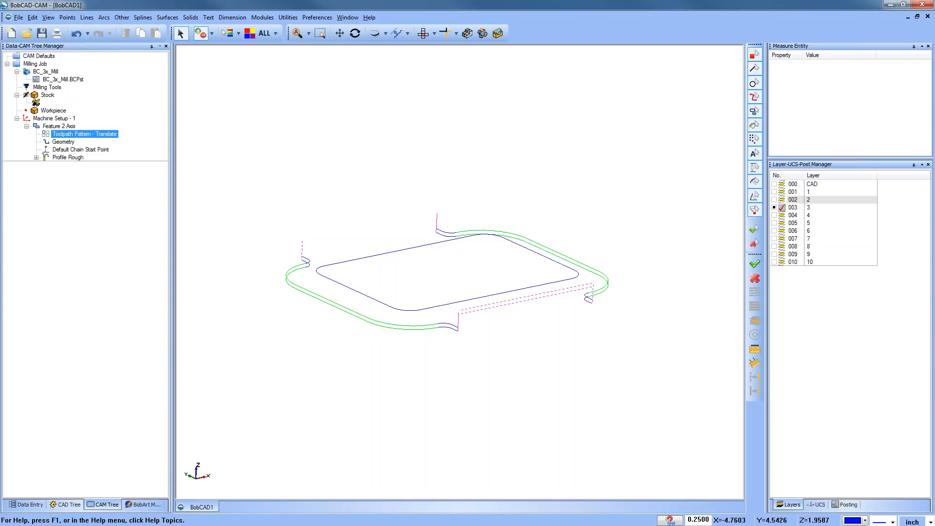
{"action": "right_click", "coordinate": [101, 136]}
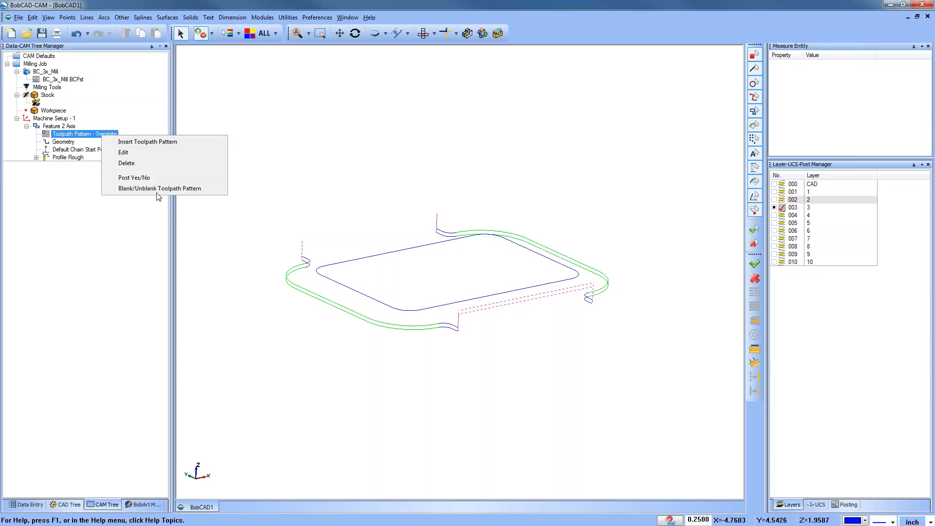
{"action": "left_click", "coordinate": [355, 121]}
Simulate the translated T-cutter passes at a higher run speed and examine the side slots from a low angle
{"action": "left_click", "coordinate": [263, 18]}
{"action": "left_click", "coordinate": [275, 80]}
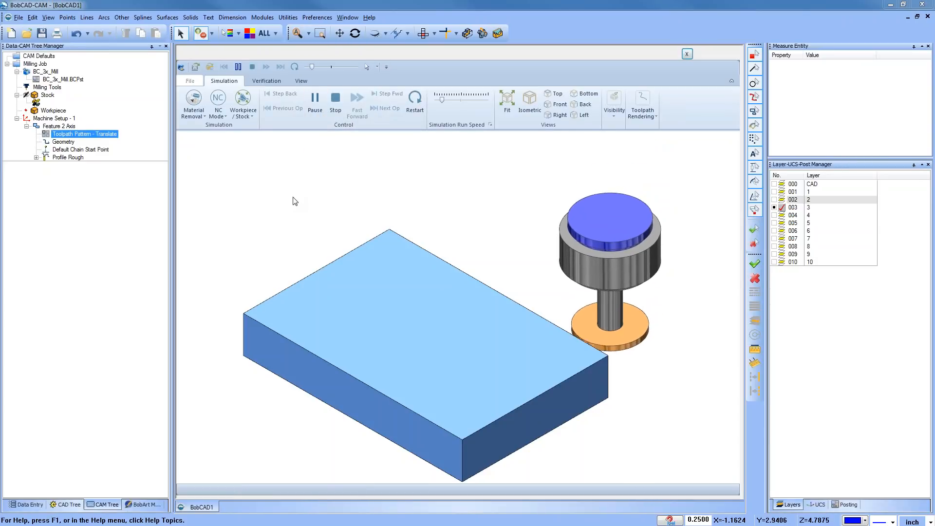
{"action": "scroll", "coordinate": [405, 168], "scroll_direction": "down", "scroll_amount": 1}
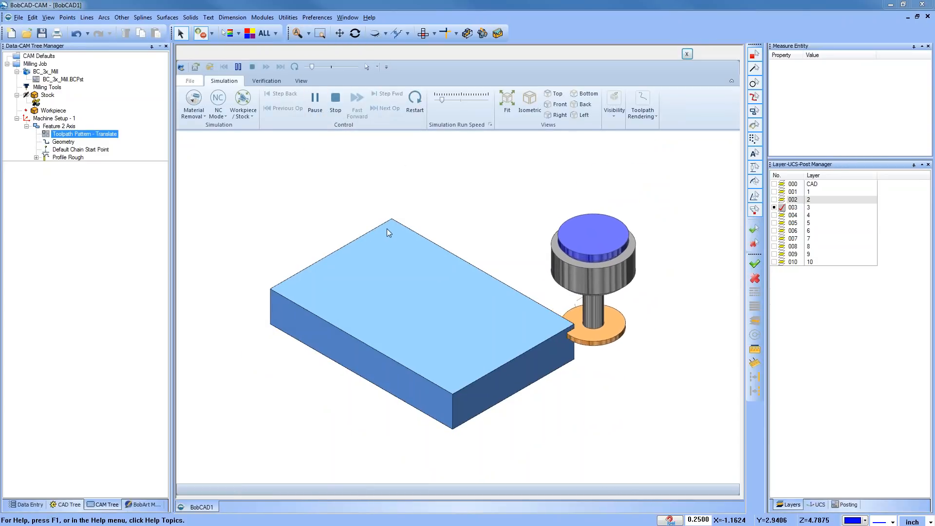
{"action": "left_click_drag", "start_coordinate": [447, 99], "coordinate": [454, 99]}
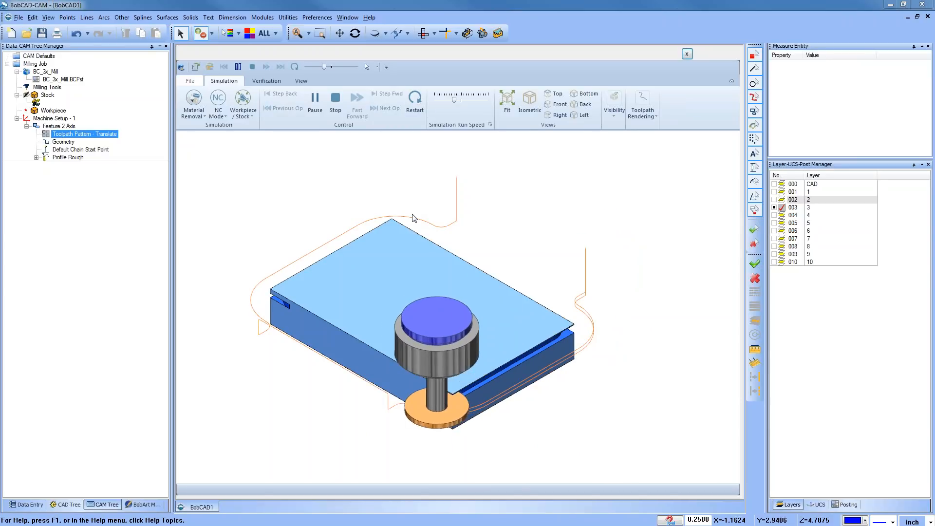
{"action": "middle_click_drag", "start_coordinate": [450, 320], "coordinate": [448, 286]}
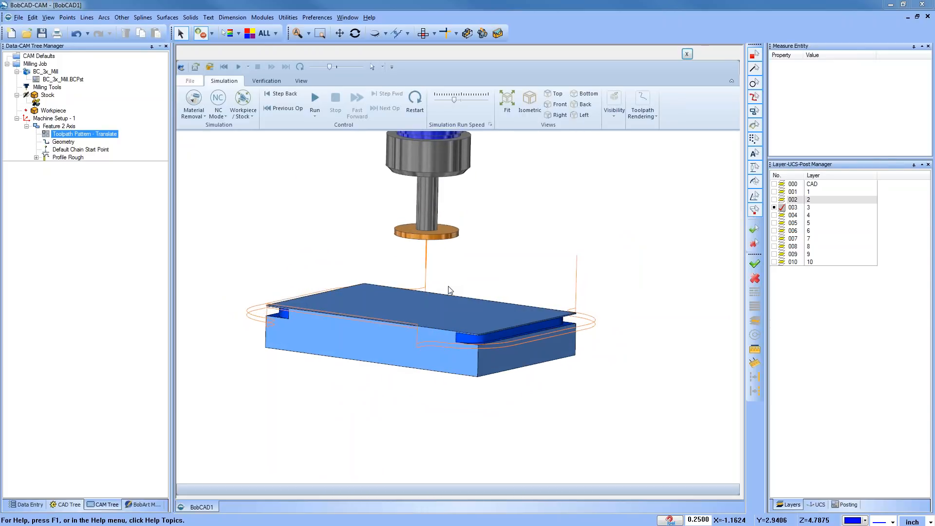
{"action": "left_click", "coordinate": [687, 54]}
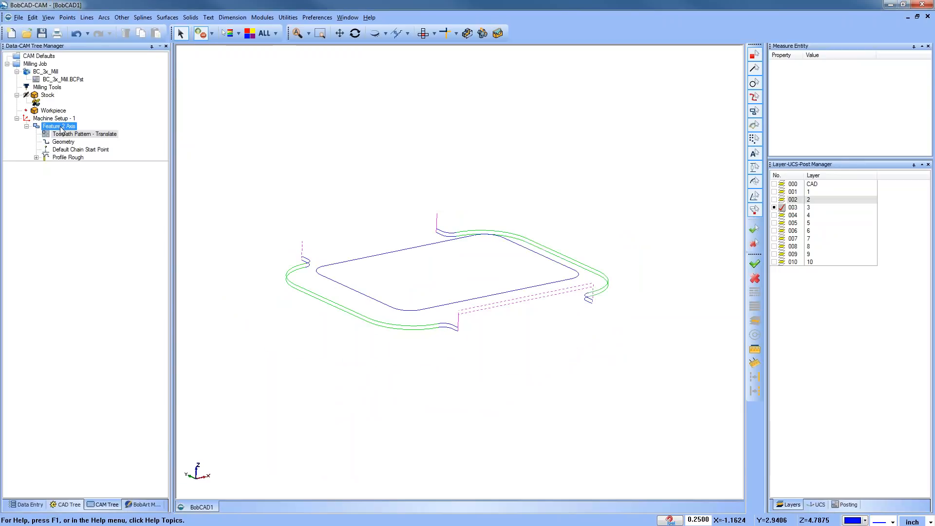
Set the 2 axis feature's total depth to .5 and recompute the toolpath
{"action": "right_click", "coordinate": [60, 126]}
{"action": "left_click", "coordinate": [78, 133]}
{"action": "left_click_drag", "start_coordinate": [480, 254], "coordinate": [398, 254]}
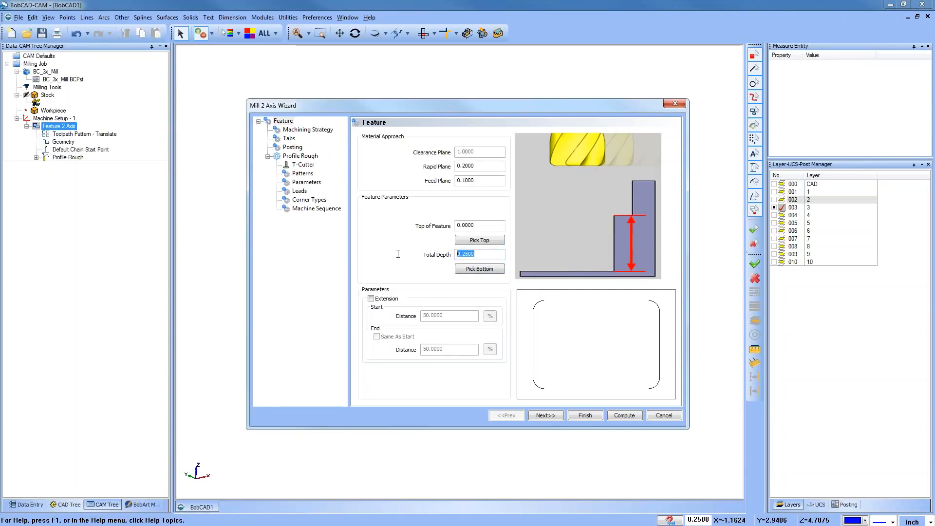
{"action": "type", "text": ".5"}
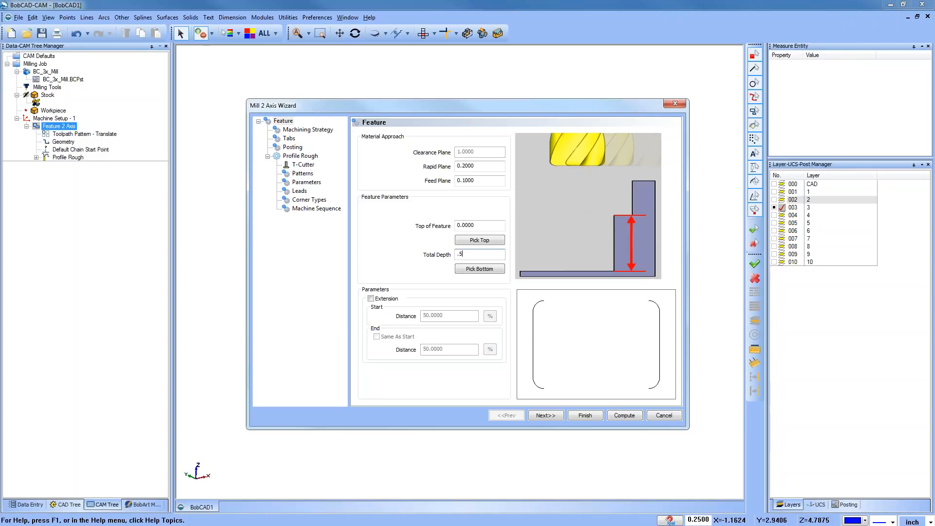
{"action": "left_click", "coordinate": [624, 416]}
Run the machining simulation of the deeper translated T-cutter passes
{"action": "left_click", "coordinate": [262, 17]}
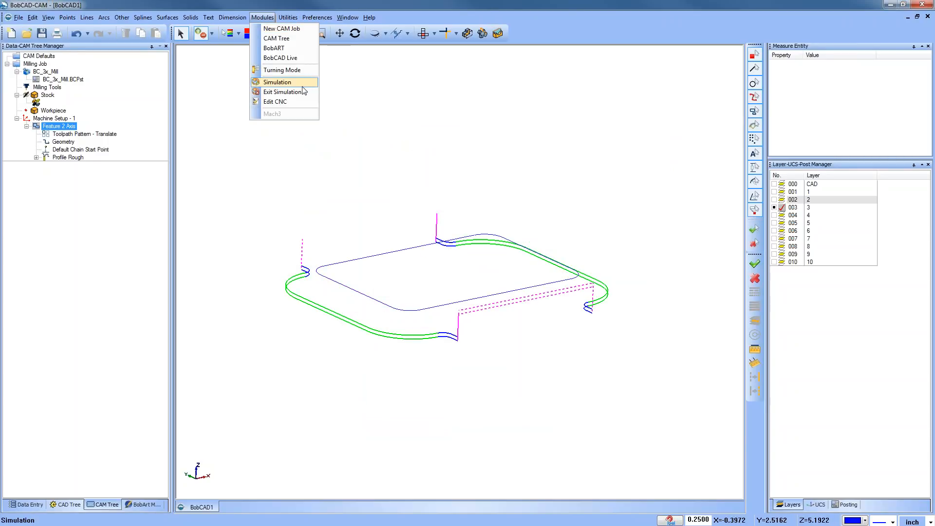
{"action": "left_click", "coordinate": [302, 85]}
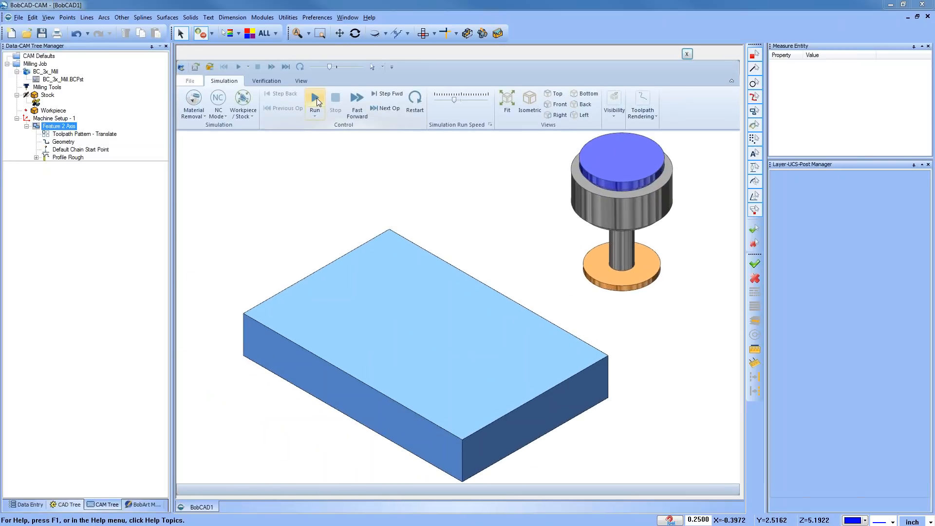
{"action": "left_click", "coordinate": [315, 103]}
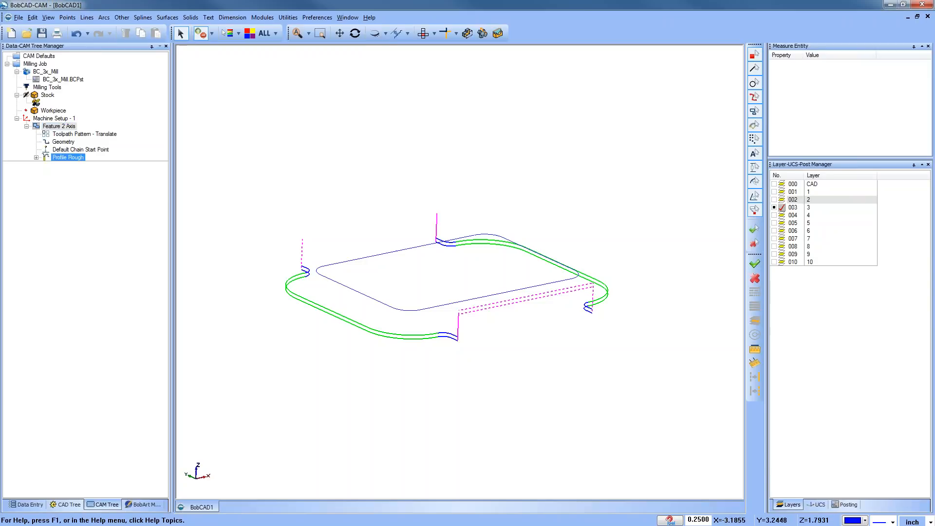
Delete the Translate toolpath pattern from the 2 axis feature and confirm the deletion
{"action": "left_click", "coordinate": [83, 134]}
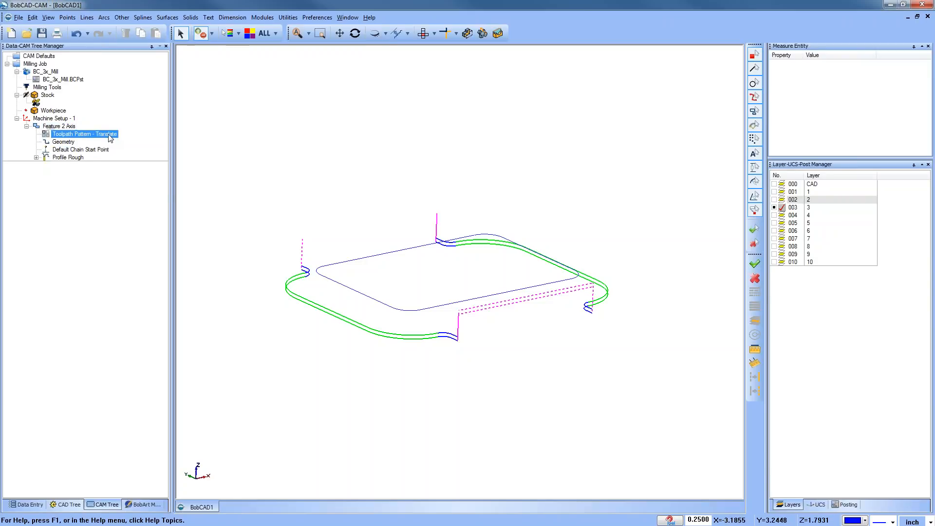
{"action": "right_click", "coordinate": [82, 133]}
{"action": "left_click", "coordinate": [141, 162]}
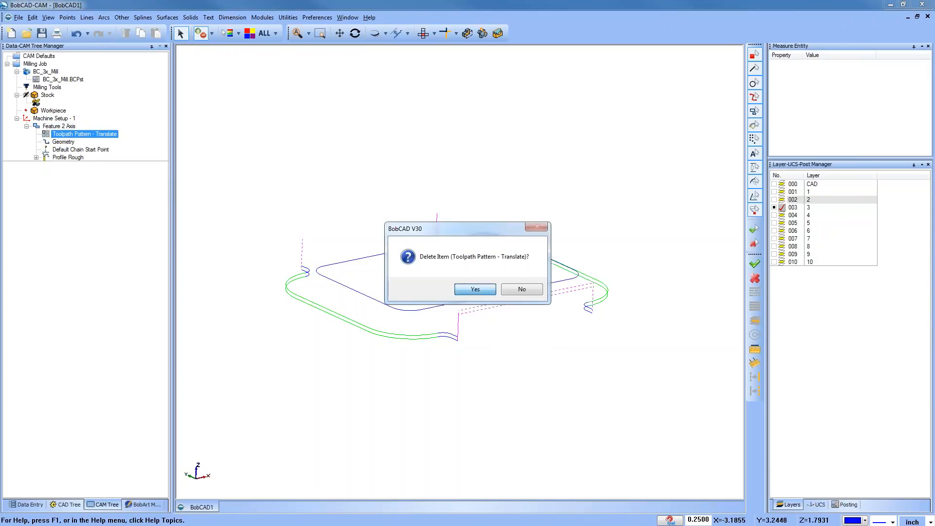
{"action": "left_click", "coordinate": [475, 290]}
Make layer 4 the active layer, hide layer 3 and show the CAD layer's rectangle in the top view
{"action": "left_click", "coordinate": [780, 216]}
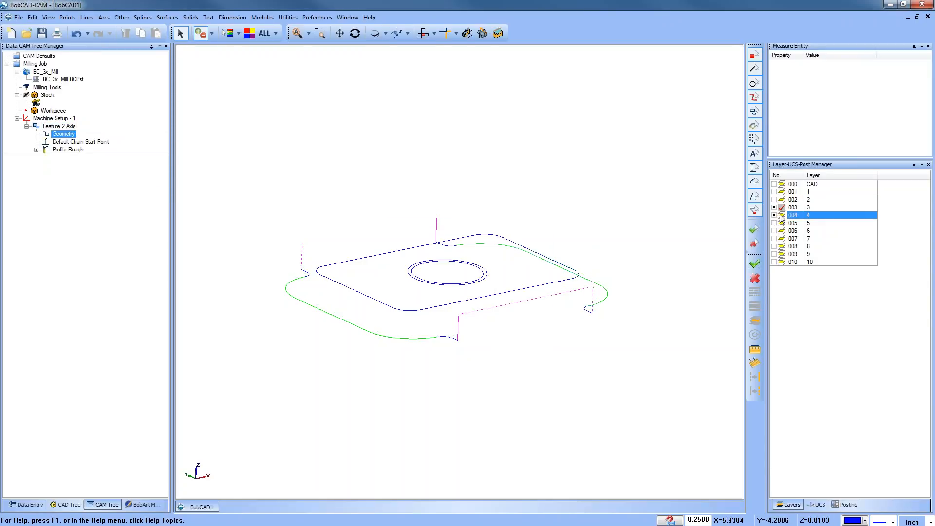
{"action": "left_click", "coordinate": [774, 207]}
{"action": "left_click", "coordinate": [423, 34]}
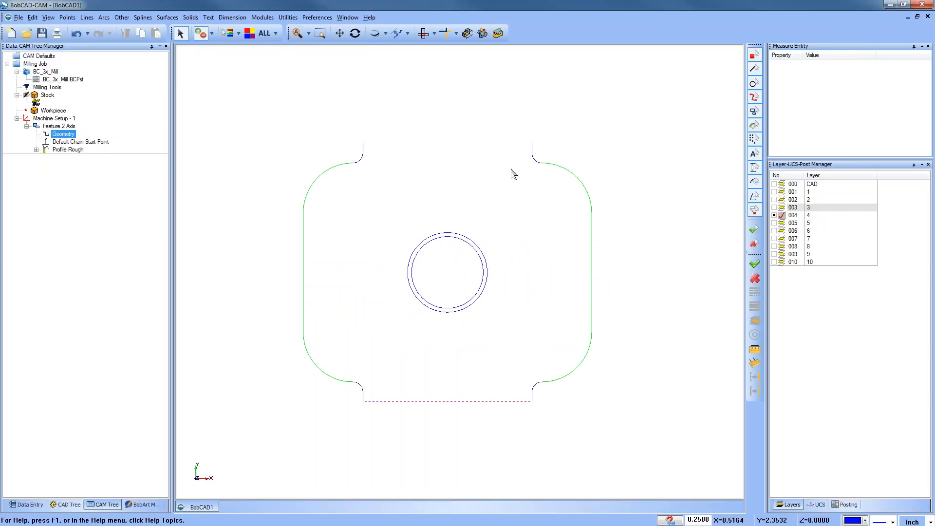
{"action": "left_click", "coordinate": [774, 184]}
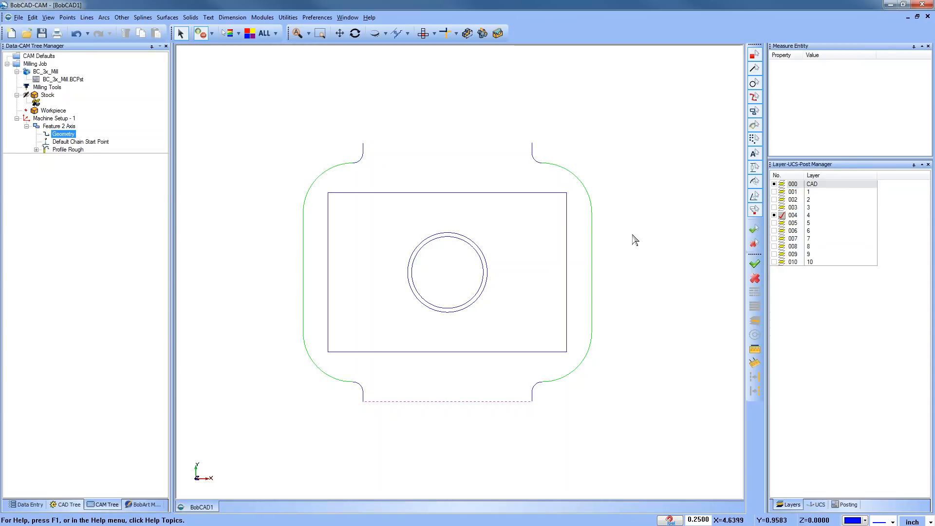
Chain-select the rectangle around the two circles and try to change its line style
{"action": "right_click", "coordinate": [382, 109]}
{"action": "left_click", "coordinate": [407, 125]}
{"action": "left_click", "coordinate": [187, 36]}
{"action": "left_click", "coordinate": [436, 193]}
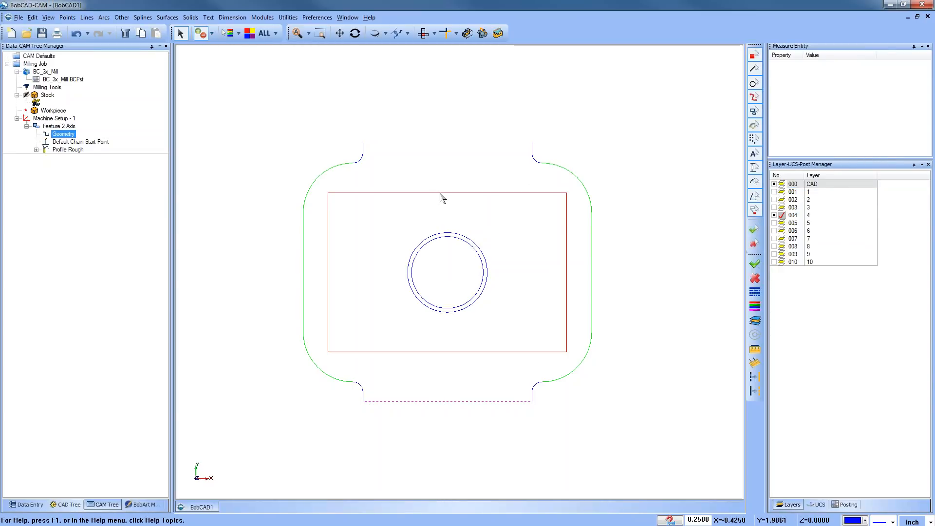
{"action": "left_click", "coordinate": [755, 292]}
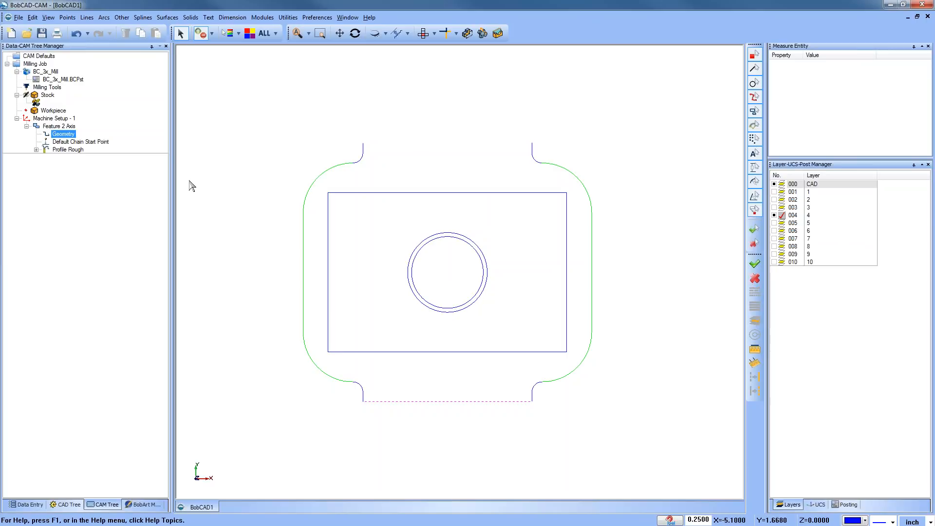
Remove the 2 axis feature's current geometry and convert the rectangle around the circles to dashed open-edge lines
{"action": "right_click", "coordinate": [62, 136]}
{"action": "left_click", "coordinate": [90, 153]}
{"action": "right_click", "coordinate": [69, 134]}
{"action": "left_click", "coordinate": [258, 90]}
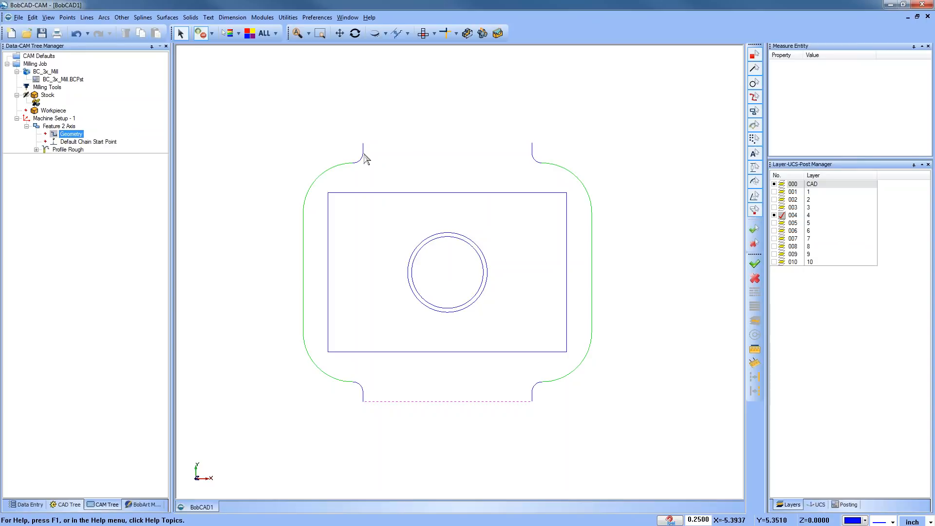
{"action": "left_click", "coordinate": [404, 193]}
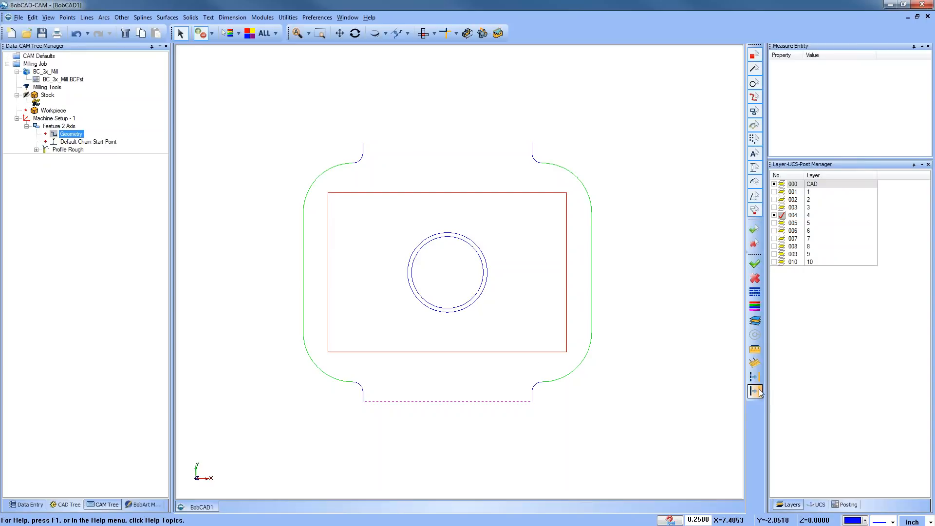
Reselect the feature's geometry, picking the rectangle and the outer circle as its two chains
{"action": "right_click", "coordinate": [69, 134]}
{"action": "left_click", "coordinate": [97, 140]}
{"action": "left_click", "coordinate": [329, 215]}
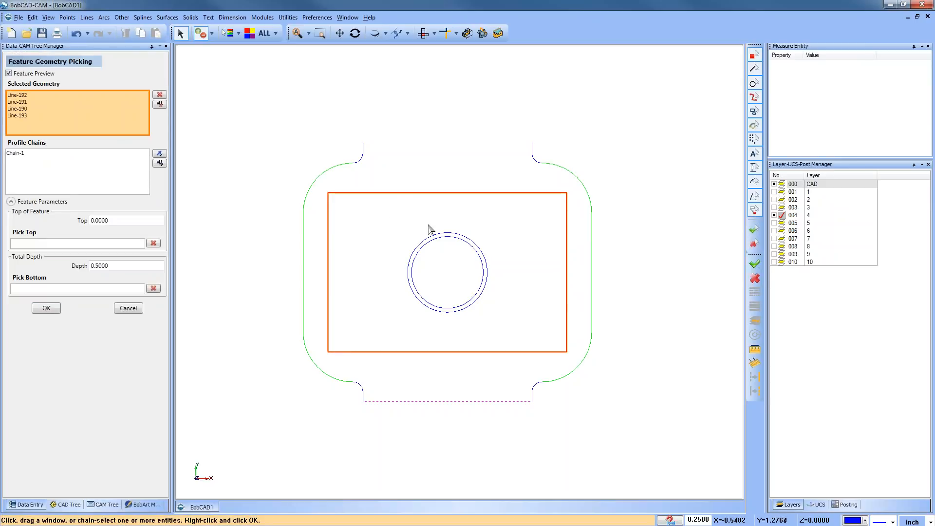
{"action": "left_click", "coordinate": [433, 241]}
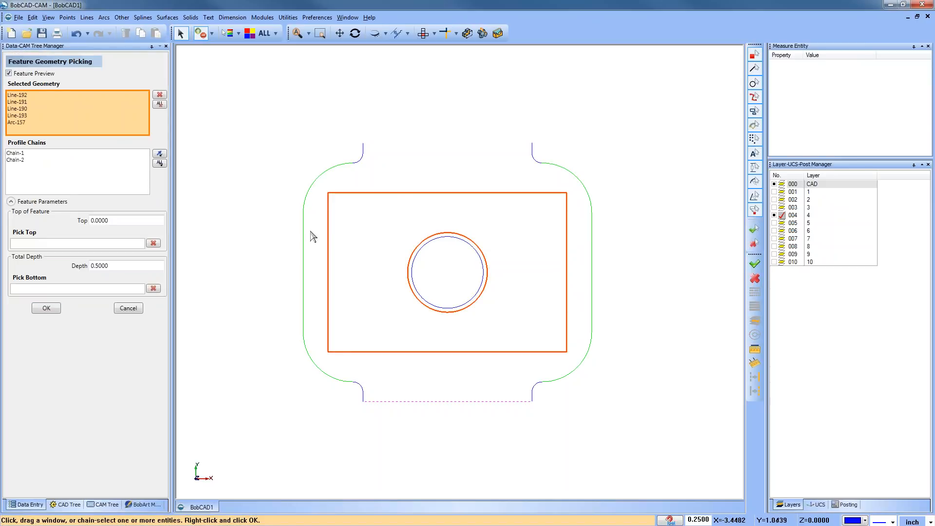
Edit the 2 axis feature's machining strategy, adding a Pocket operation and removing the Profile Rough operation
{"action": "right_click", "coordinate": [55, 126]}
{"action": "left_click", "coordinate": [78, 132]}
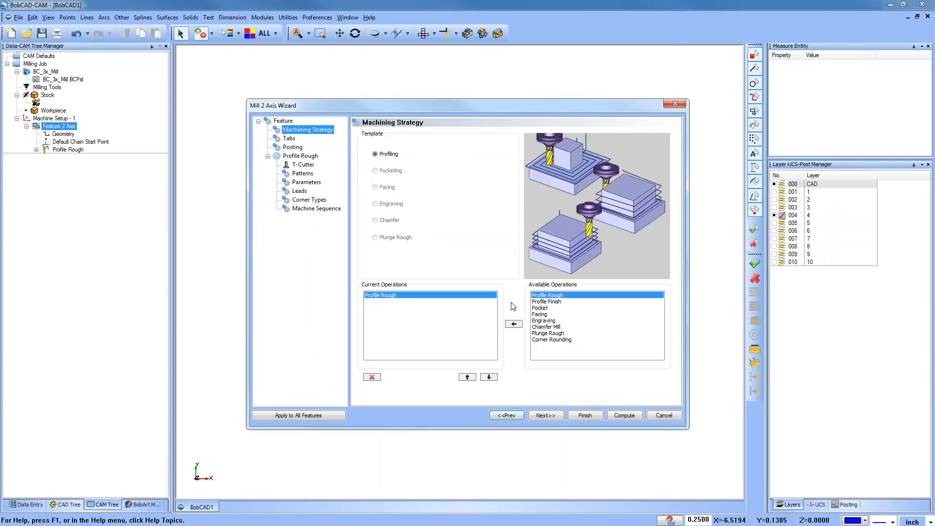
{"action": "left_click", "coordinate": [540, 309]}
{"action": "left_click", "coordinate": [513, 324]}
{"action": "left_click", "coordinate": [383, 296]}
{"action": "left_click", "coordinate": [372, 377]}
{"action": "left_click", "coordinate": [546, 416]}
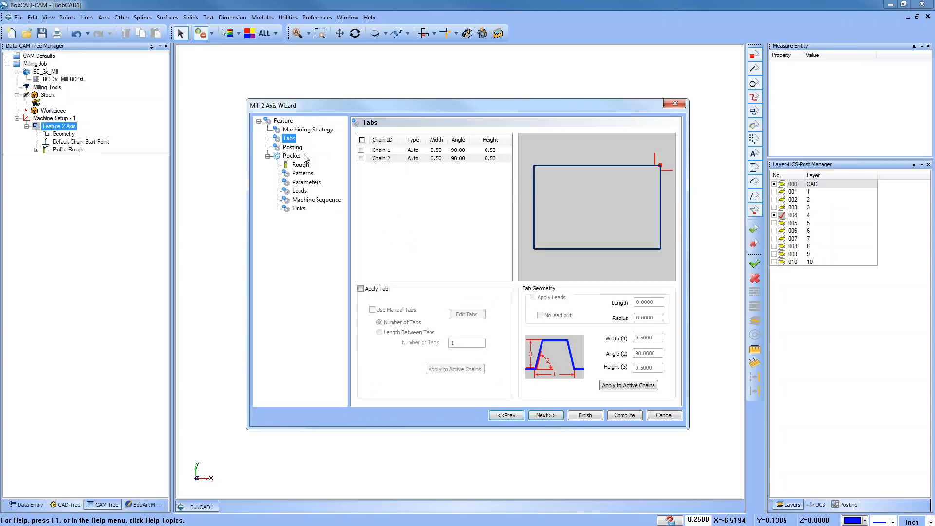
Set the pocket pattern to Advanced Pocket with one-way cutting turned off, and compute the toolpath
{"action": "left_click", "coordinate": [300, 165]}
{"action": "left_click", "coordinate": [303, 174]}
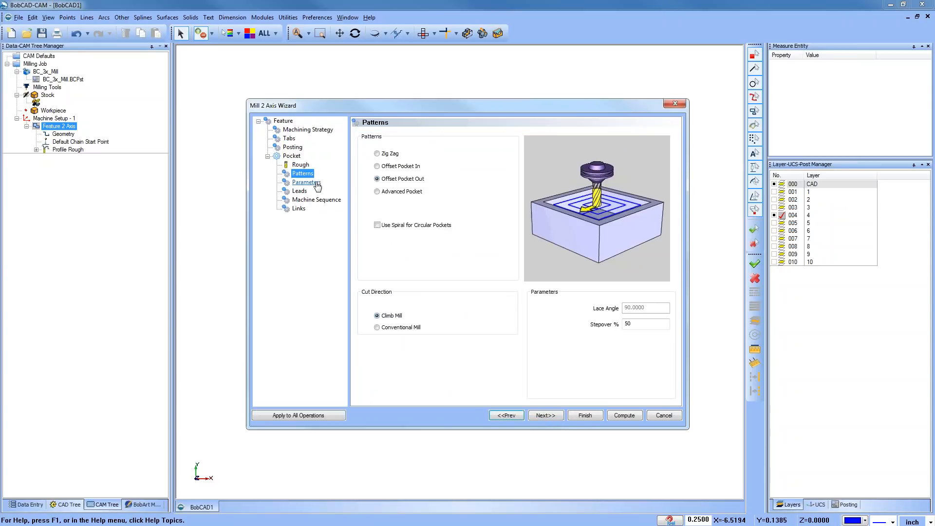
{"action": "left_click", "coordinate": [377, 191]}
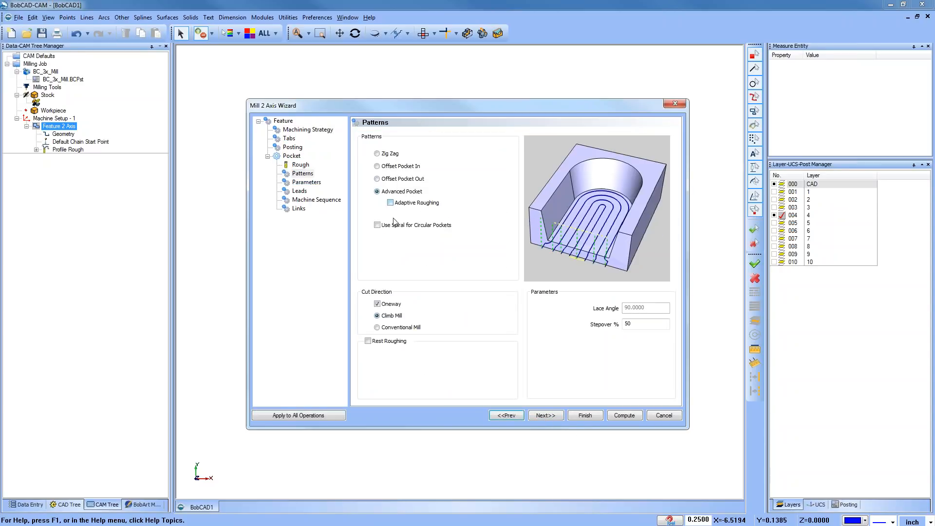
{"action": "left_click", "coordinate": [377, 304]}
{"action": "left_click", "coordinate": [626, 416]}
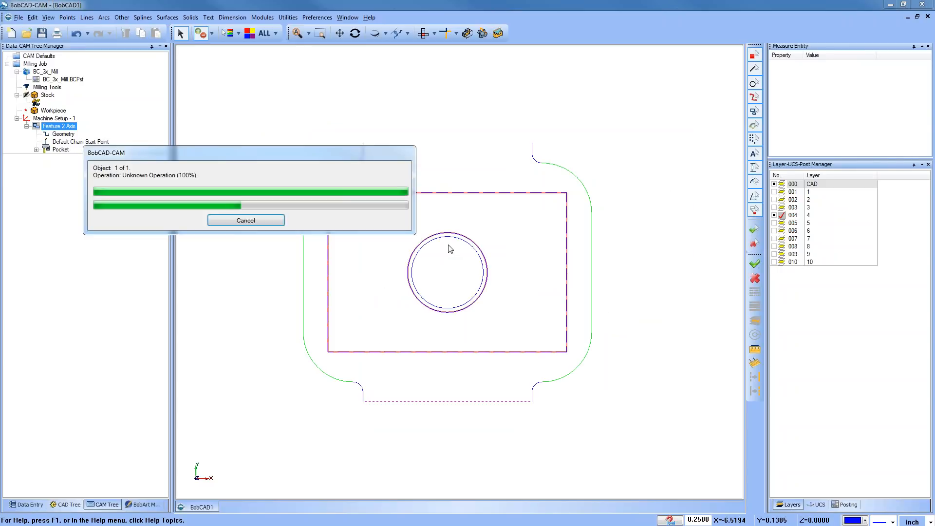
{"action": "middle_click_drag", "start_coordinate": [497, 381], "coordinate": [507, 258]}
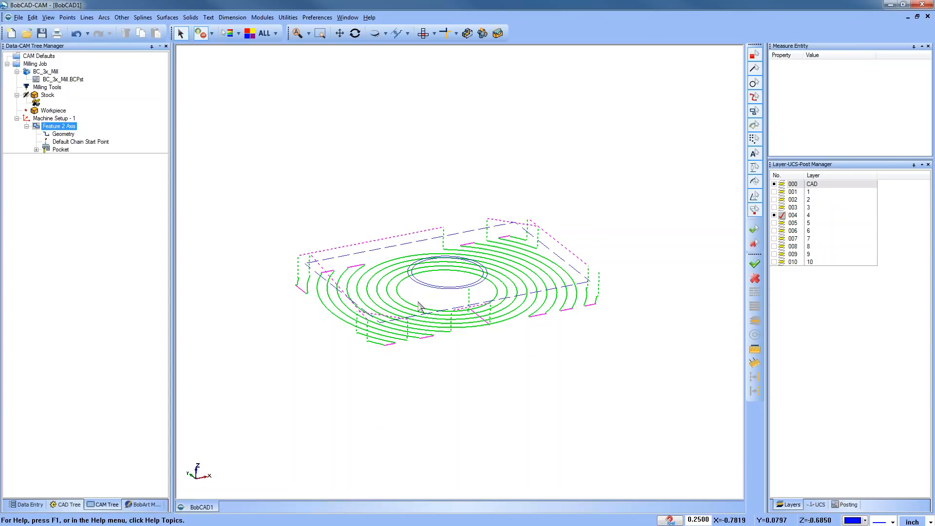
Insert a new 2 axis milling feature on the inner circle with a total depth of .25
{"action": "left_click", "coordinate": [51, 118]}
{"action": "left_click", "coordinate": [26, 126]}
{"action": "left_click", "coordinate": [47, 126]}
{"action": "right_click", "coordinate": [47, 128]}
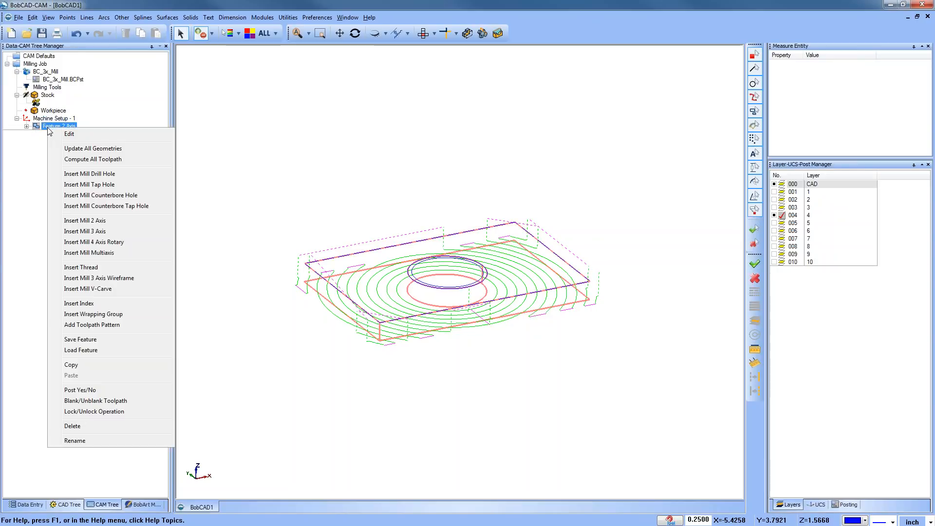
{"action": "left_click", "coordinate": [104, 221]}
{"action": "left_click", "coordinate": [430, 167]}
{"action": "left_click", "coordinate": [418, 281]}
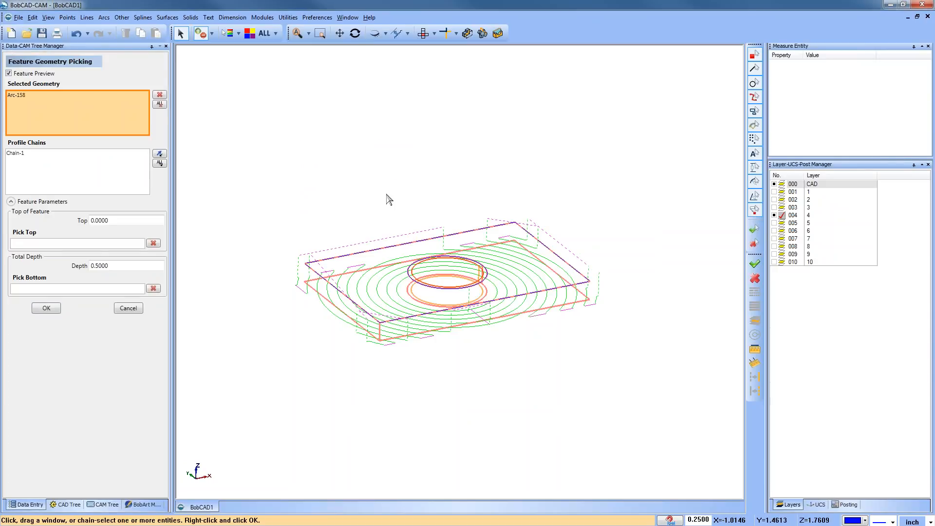
{"action": "double_click", "coordinate": [99, 265]}
{"action": "type", "text": ".25"}
{"action": "key", "text": "Tab"}
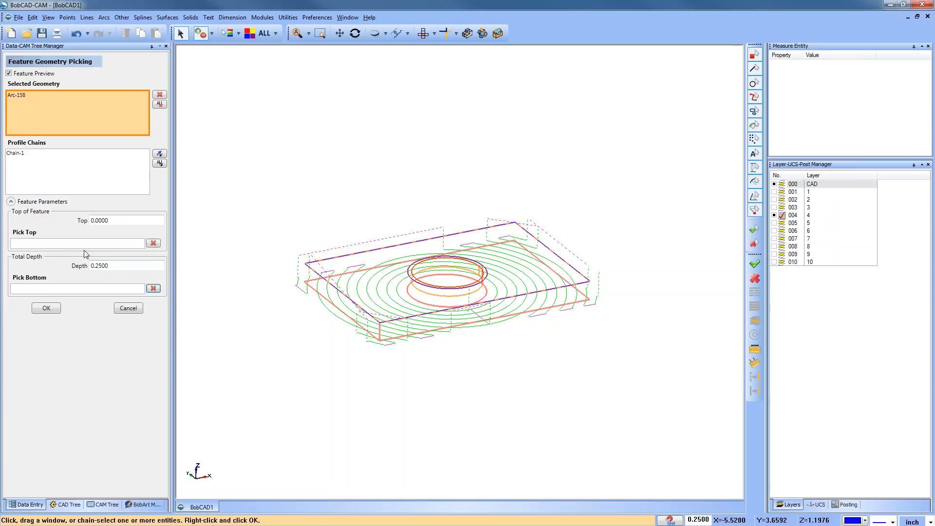
{"action": "left_click", "coordinate": [46, 308]}
Remove the Profile Finish operation from the new feature's machining strategy, keeping only Profile Rough
{"action": "left_click", "coordinate": [311, 140]}
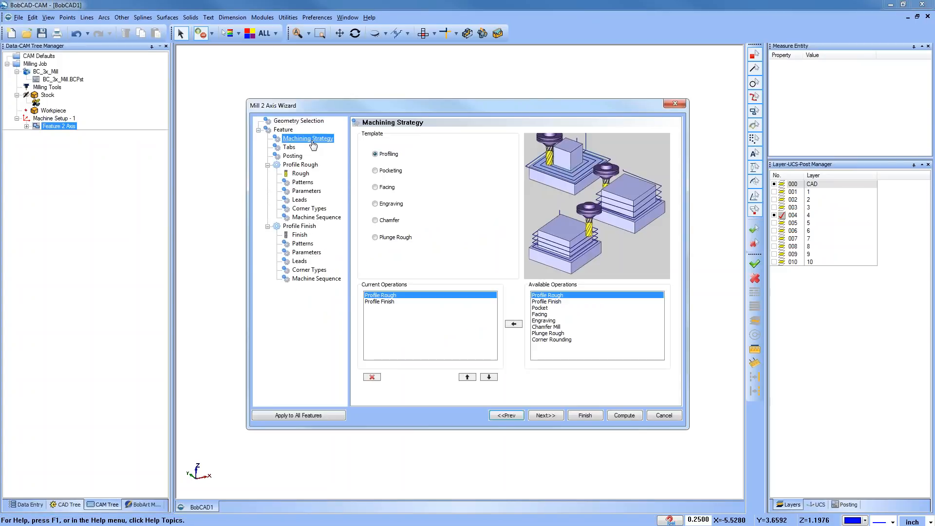
{"action": "left_click", "coordinate": [382, 309]}
{"action": "left_click", "coordinate": [384, 303]}
{"action": "left_click", "coordinate": [372, 377]}
{"action": "left_click", "coordinate": [545, 415]}
Assign the 1.500D - .125THK T-cutter from the tool crib to the Profile Rough operation
{"action": "left_click", "coordinate": [301, 173]}
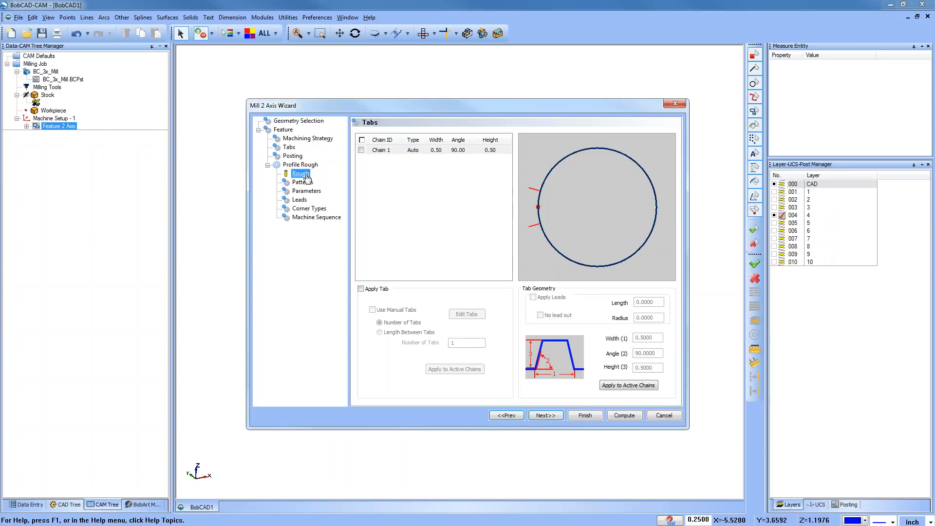
{"action": "left_click", "coordinate": [421, 141]}
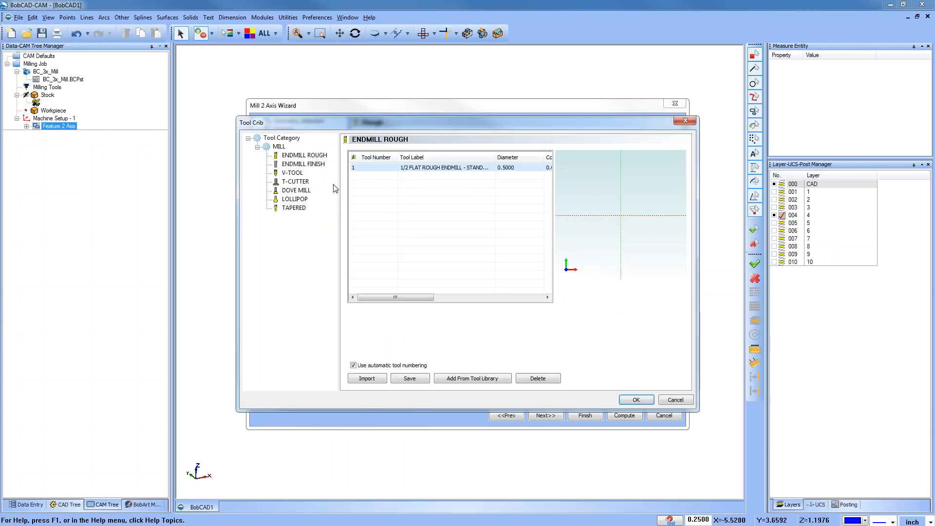
{"action": "left_click", "coordinate": [301, 181]}
{"action": "left_click", "coordinate": [468, 170]}
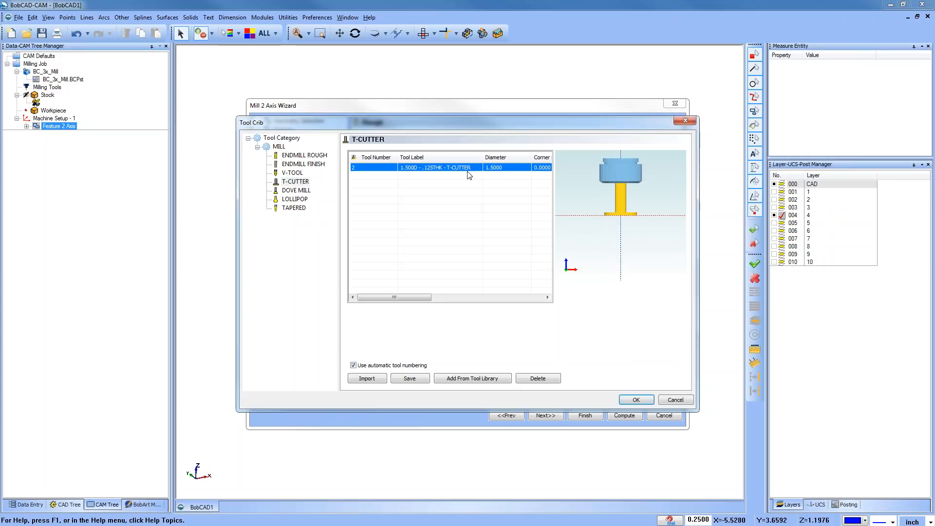
{"action": "left_click", "coordinate": [637, 399]}
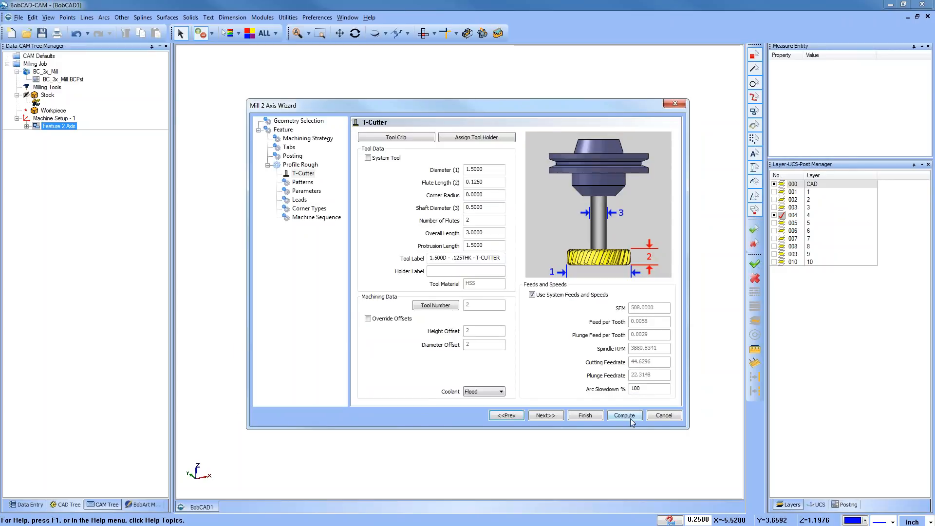
Set the Profile Rough lead-in to Circular and compute the toolpath
{"action": "left_click", "coordinate": [300, 200]}
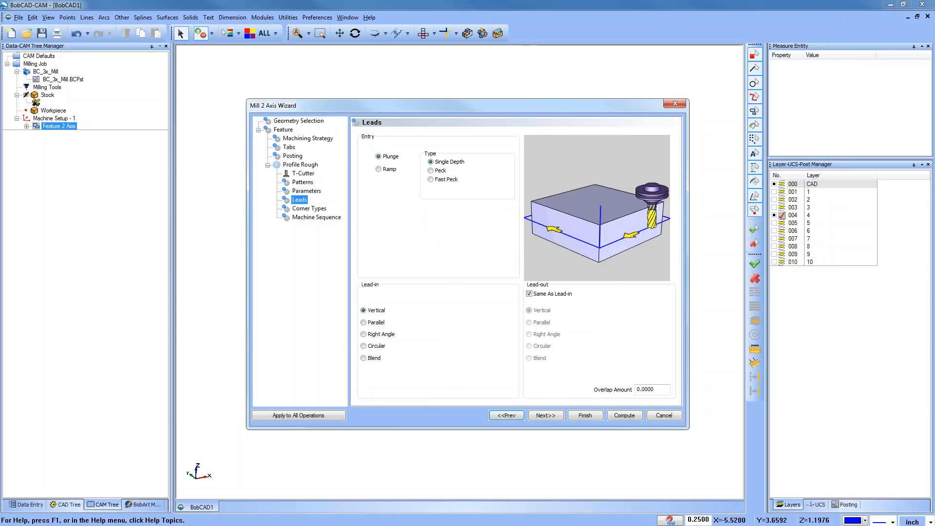
{"action": "left_click", "coordinate": [364, 346]}
{"action": "left_click", "coordinate": [475, 314]}
{"action": "left_click", "coordinate": [624, 415]}
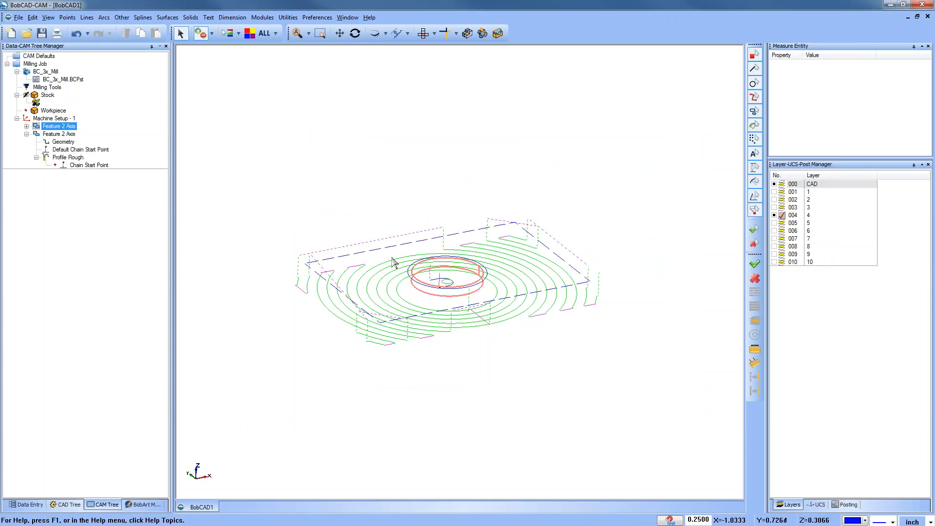
Reverse the direction of the inner circle's default chain start point and recompute the Profile Rough toolpath
{"action": "left_click", "coordinate": [69, 144]}
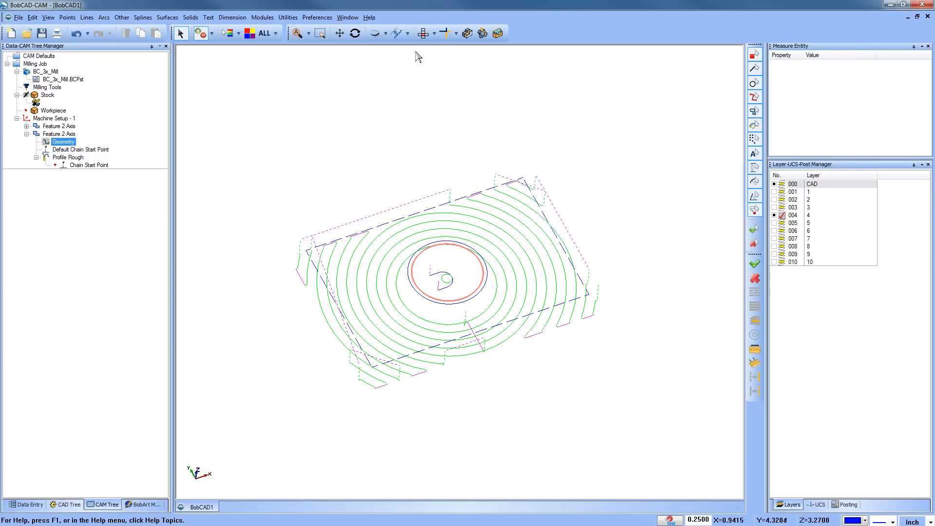
{"action": "left_click", "coordinate": [423, 33]}
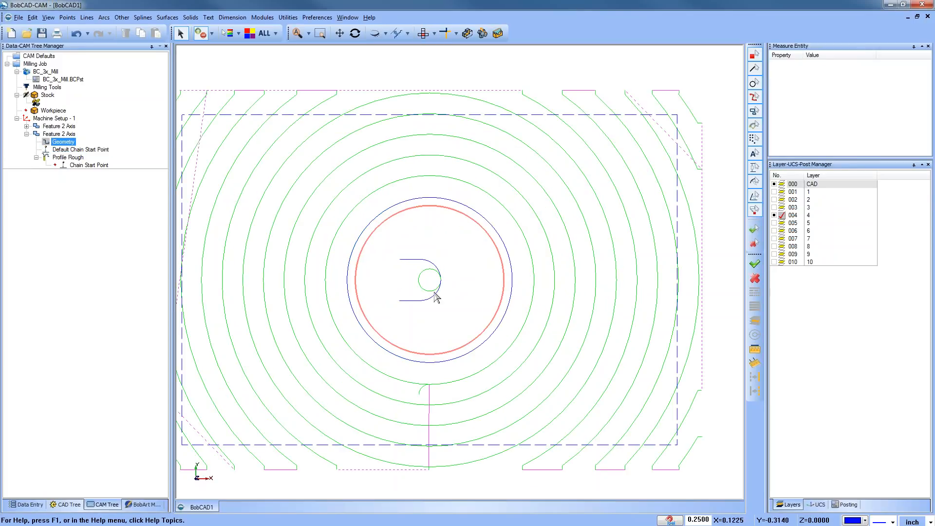
{"action": "scroll", "coordinate": [475, 316], "scroll_direction": "down", "scroll_amount": 1}
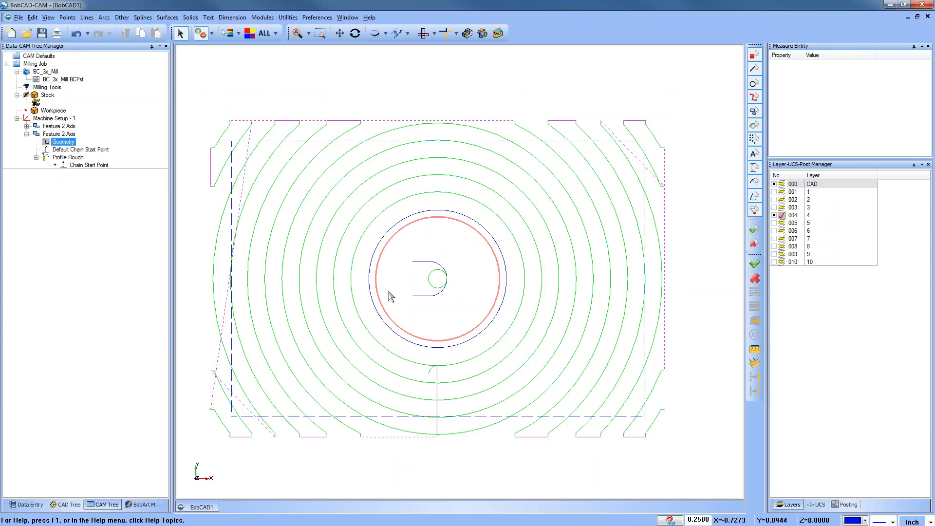
{"action": "left_click", "coordinate": [93, 150]}
{"action": "right_click", "coordinate": [94, 151]}
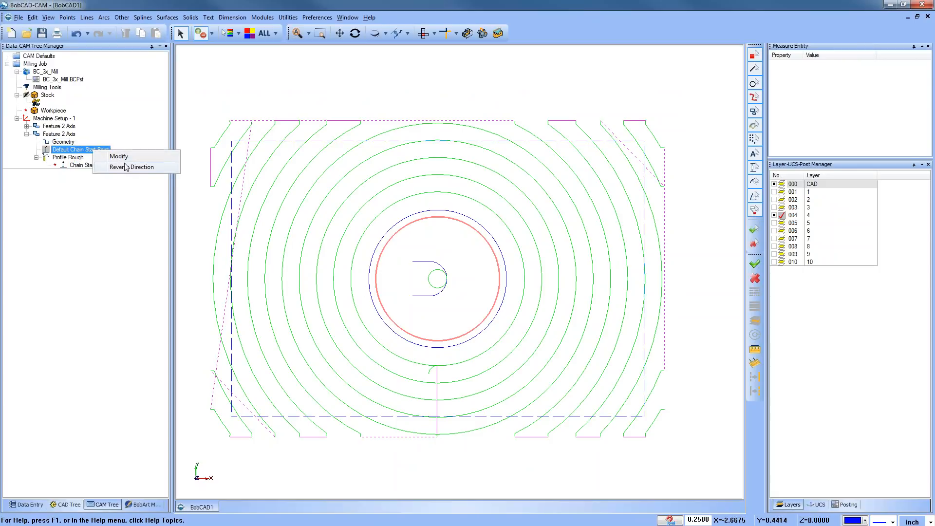
{"action": "left_click", "coordinate": [138, 168]}
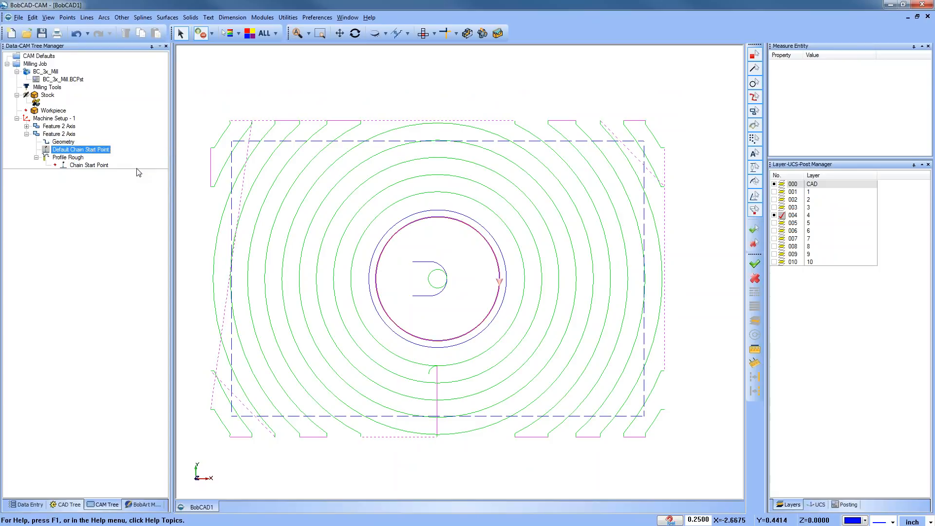
{"action": "right_click", "coordinate": [76, 158]}
{"action": "left_click", "coordinate": [104, 165]}
{"action": "scroll", "coordinate": [301, 251], "scroll_direction": "down", "scroll_amount": 1}
{"action": "middle_click_drag", "start_coordinate": [393, 373], "coordinate": [357, 345]}
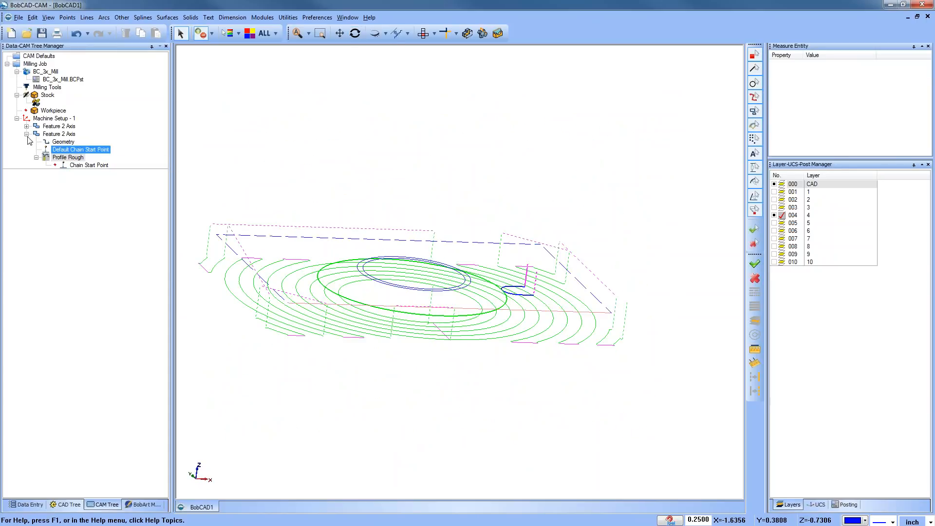
Blank the Pocket operation's toolpath in the first 2 axis feature
{"action": "left_click", "coordinate": [26, 127]}
{"action": "left_click", "coordinate": [61, 149]}
{"action": "right_click", "coordinate": [61, 149]}
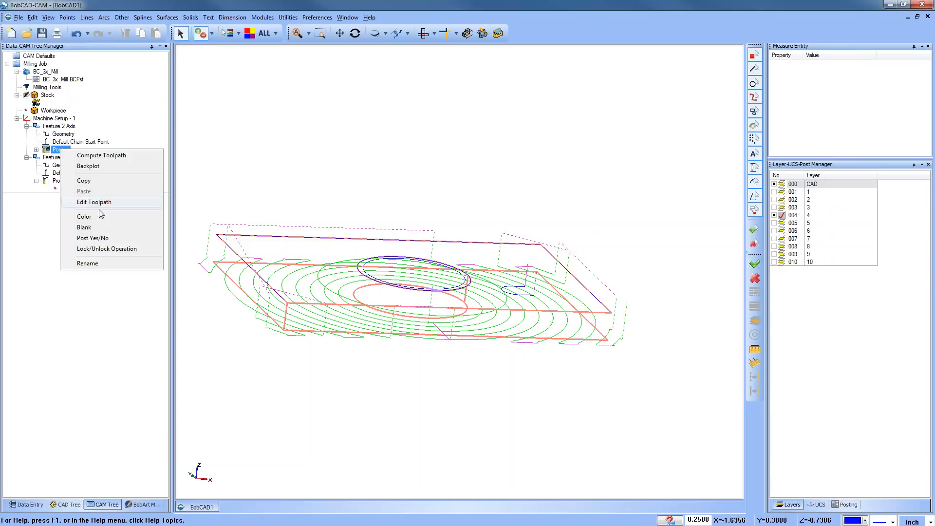
{"action": "left_click", "coordinate": [84, 227]}
{"action": "middle_click_drag", "start_coordinate": [432, 307], "coordinate": [427, 336]}
Backplot the Profile Rough toolpath to check the T-cutter's movement around the boss
{"action": "left_click", "coordinate": [80, 189]}
{"action": "right_click", "coordinate": [79, 189]}
{"action": "left_click", "coordinate": [95, 196]}
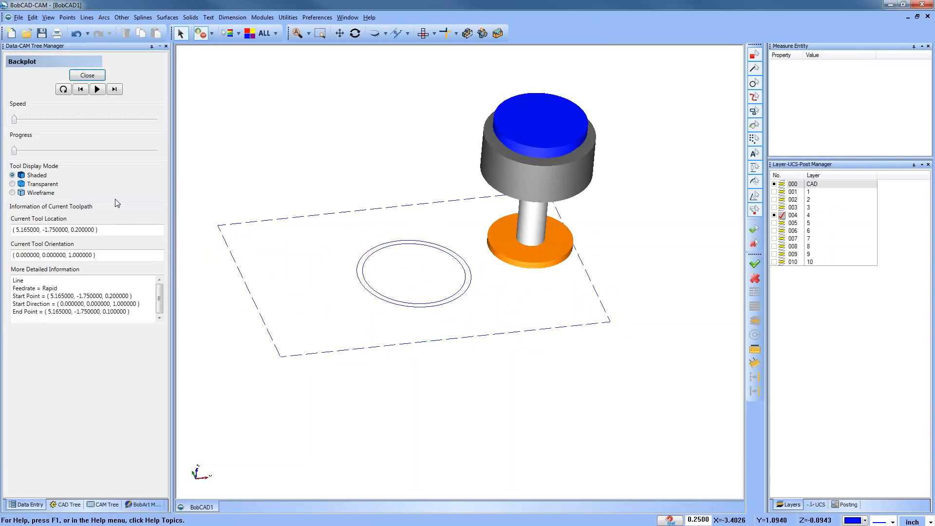
{"action": "left_click", "coordinate": [114, 89]}
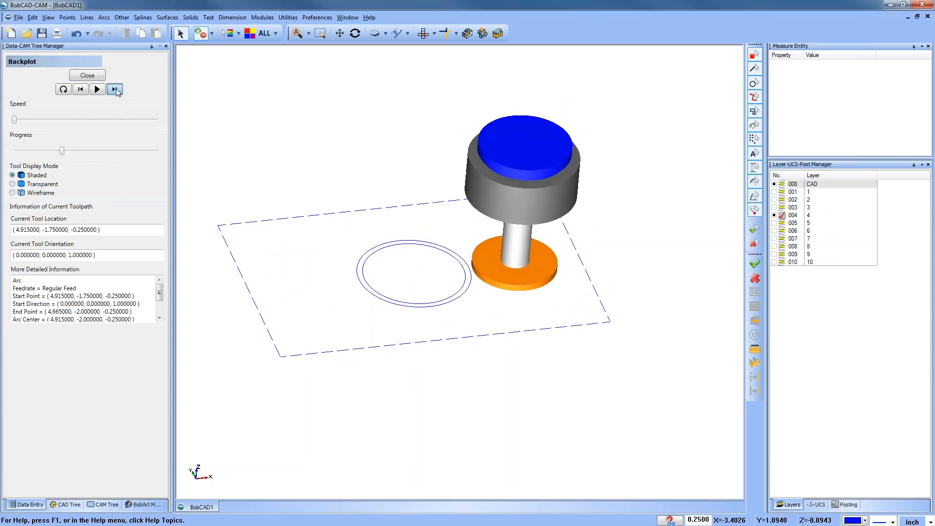
{"action": "left_click", "coordinate": [87, 75]}
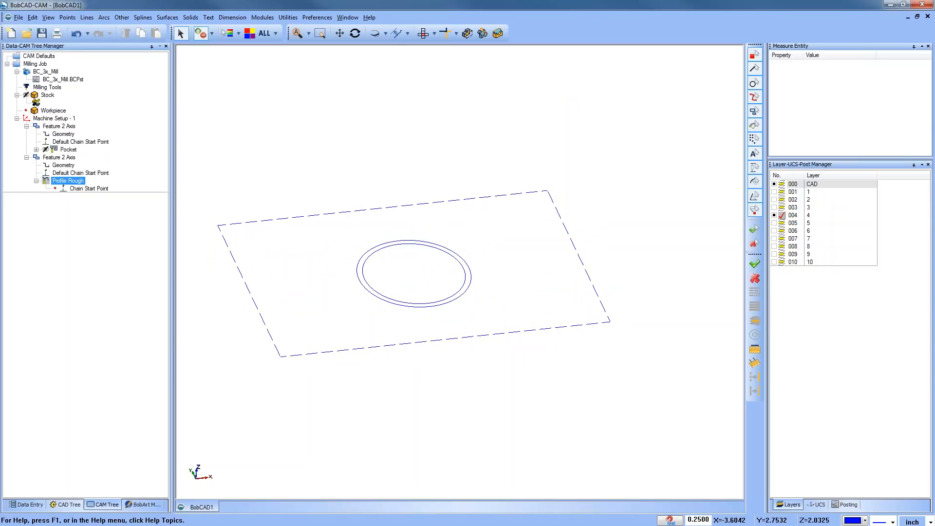
Simulate the pocket operation at a reduced run speed and skip ahead to the T-cutter operation
{"action": "left_click", "coordinate": [262, 17]}
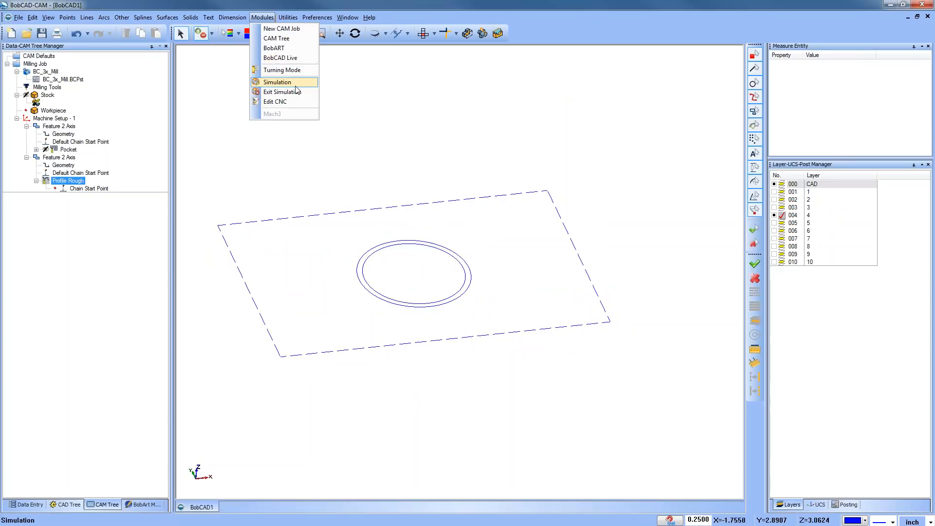
{"action": "left_click", "coordinate": [280, 79]}
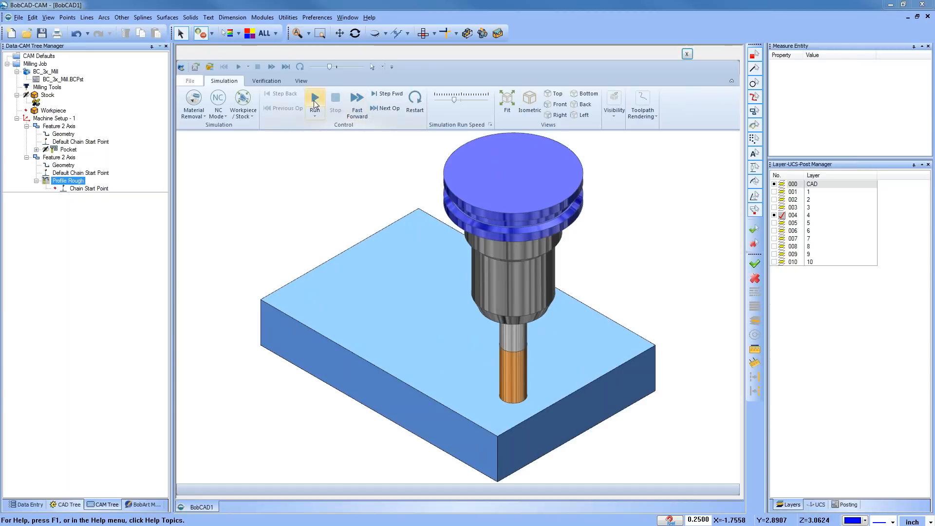
{"action": "left_click_drag", "start_coordinate": [455, 99], "coordinate": [442, 100]}
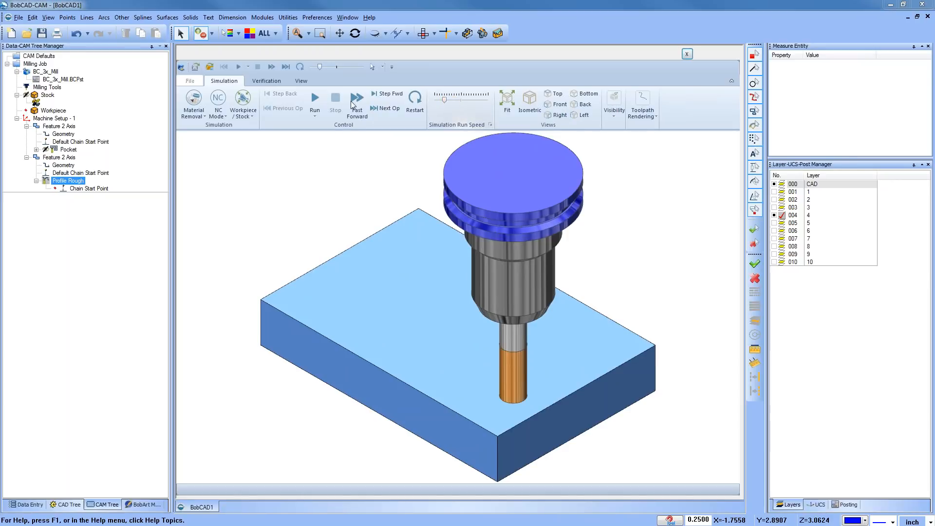
{"action": "left_click", "coordinate": [316, 99]}
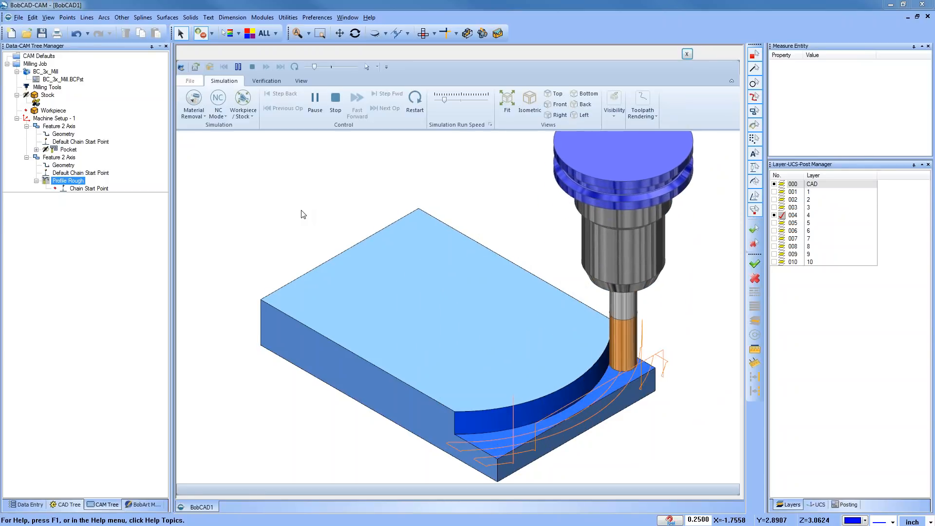
{"action": "left_click", "coordinate": [383, 109]}
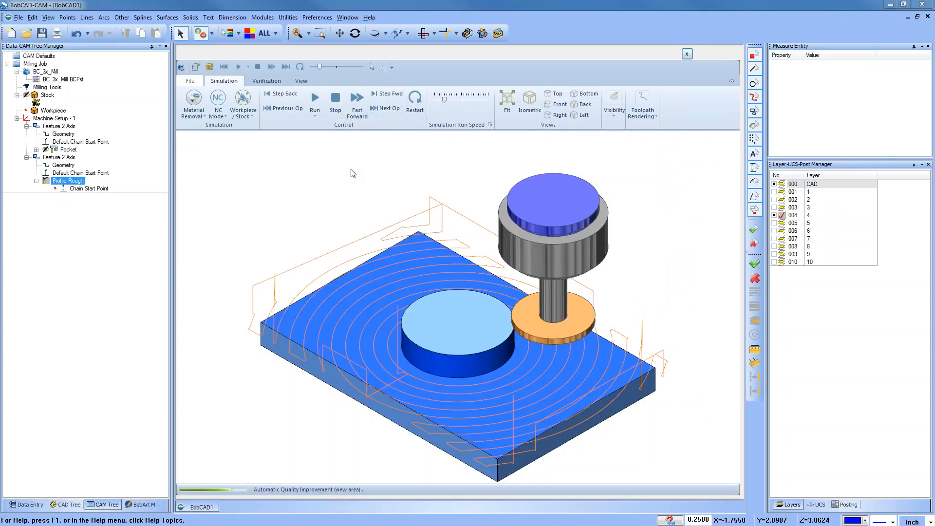
Hide the toolpath lines, simulate the T-cutter groove around the boss, and exit the simulation
{"action": "left_click", "coordinate": [617, 116]}
{"action": "left_click", "coordinate": [621, 149]}
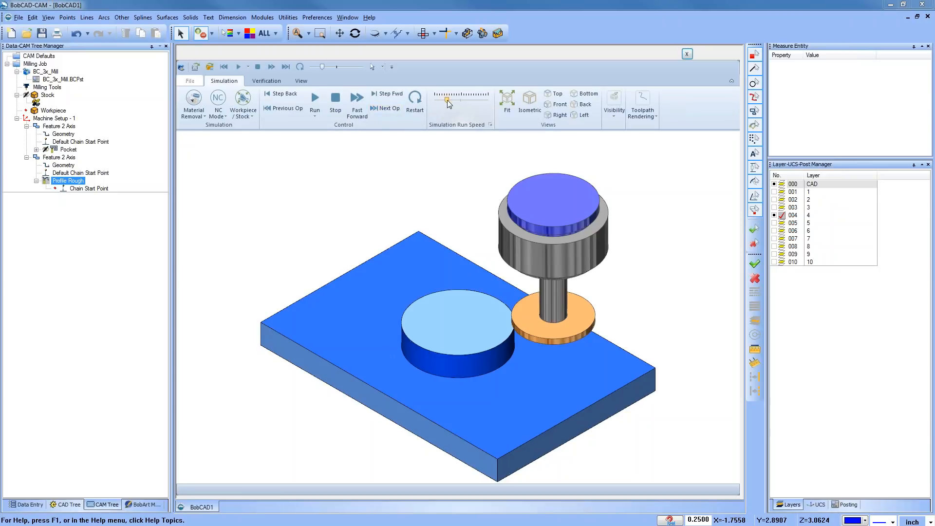
{"action": "left_click", "coordinate": [315, 102]}
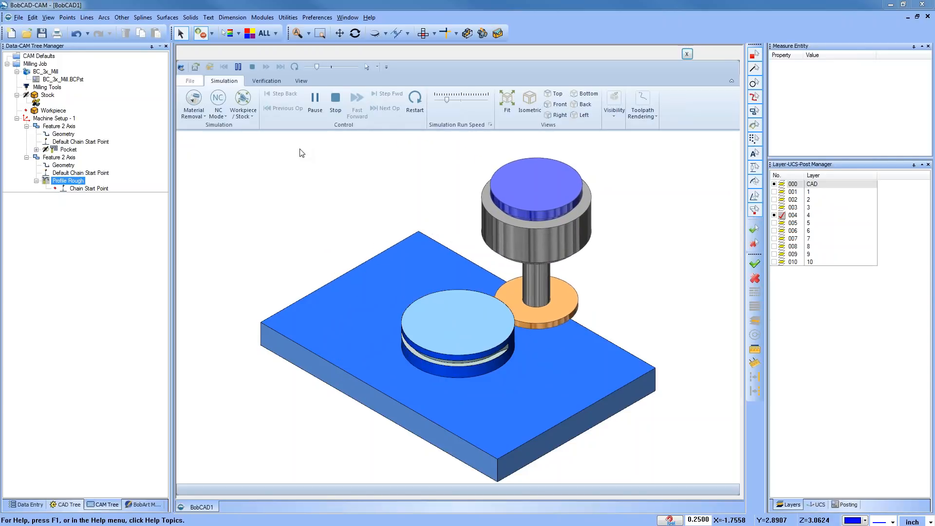
{"action": "mouse_move", "coordinate": [399, 347]}
{"action": "middle_mouse_down"}
{"action": "mouse_move", "coordinate": [402, 315]}
{"action": "mouse_move", "coordinate": [416, 311]}
{"action": "mouse_move", "coordinate": [417, 348]}
{"action": "middle_mouse_up"}
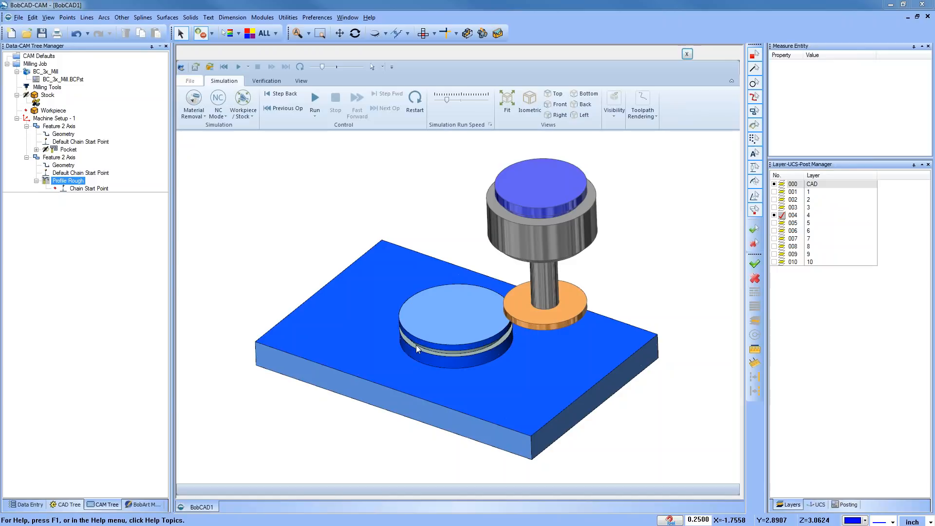
{"action": "left_click", "coordinate": [687, 54]}
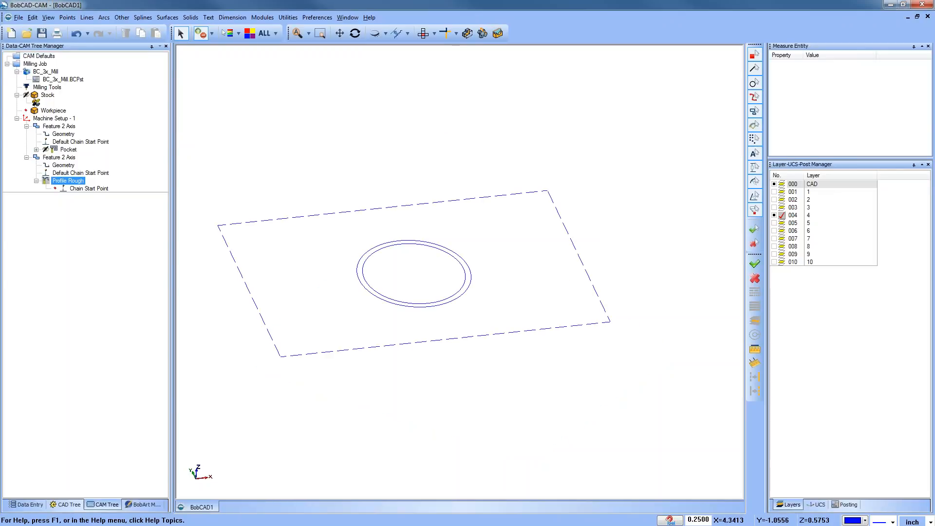
Sketch two vertical lines on either side of the circles, the right one from X2, Y1.25 to X2, Y-1.5
{"action": "left_click", "coordinate": [775, 223]}
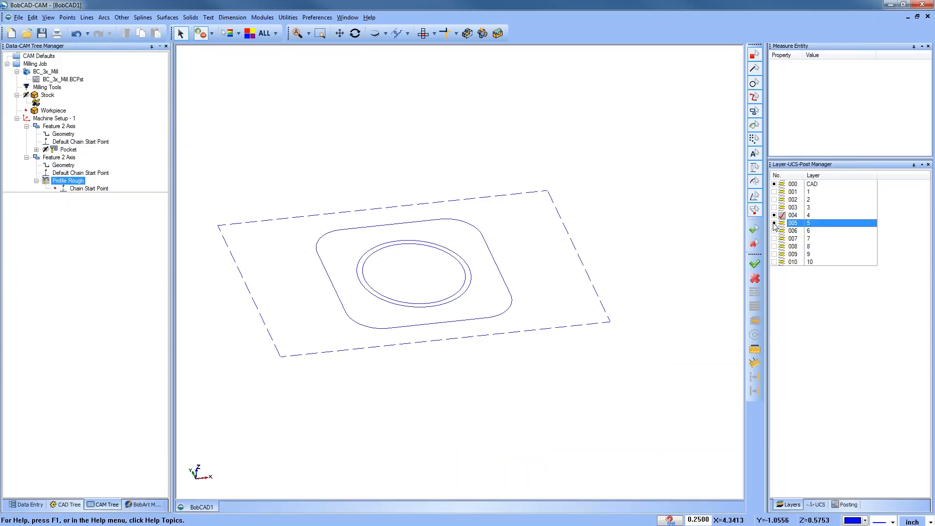
{"action": "left_click", "coordinate": [423, 34]}
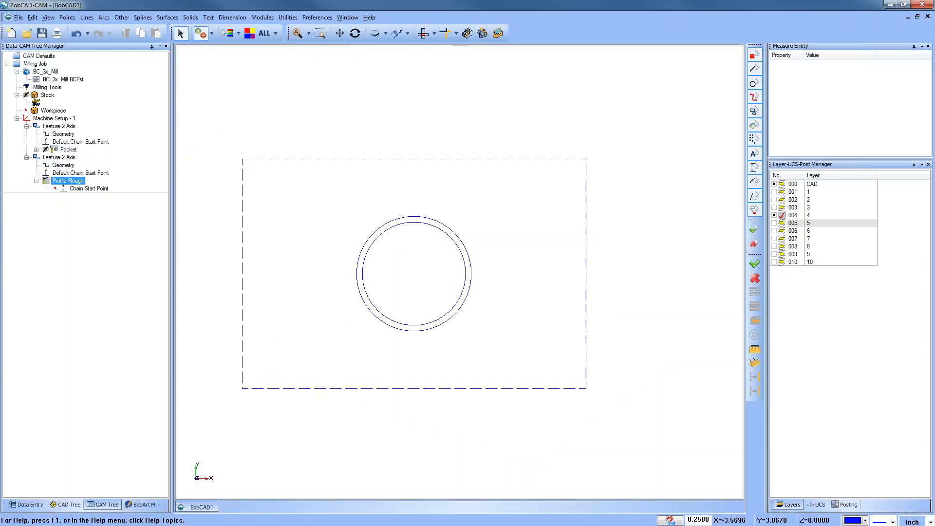
{"action": "left_click", "coordinate": [86, 18]}
{"action": "left_click", "coordinate": [100, 28]}
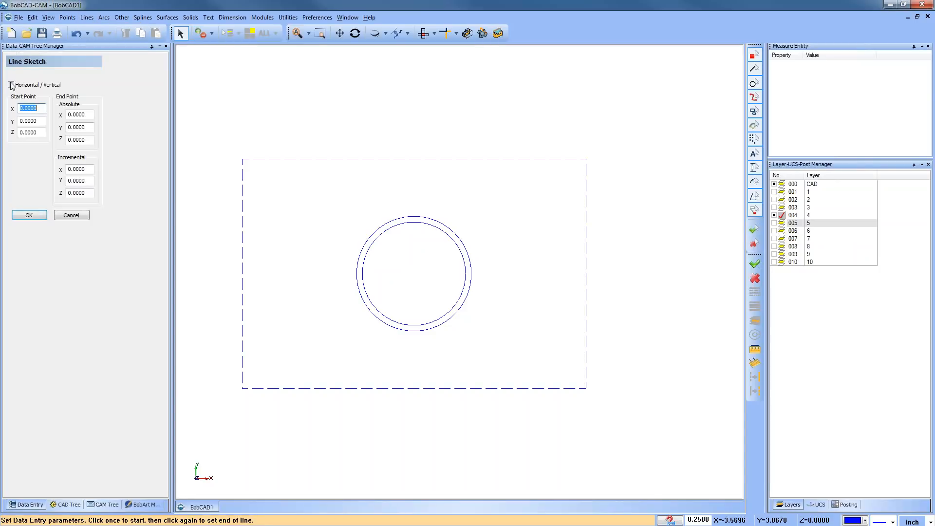
{"action": "left_click", "coordinate": [300, 202]}
{"action": "left_click", "coordinate": [300, 347]}
{"action": "left_click", "coordinate": [530, 204]}
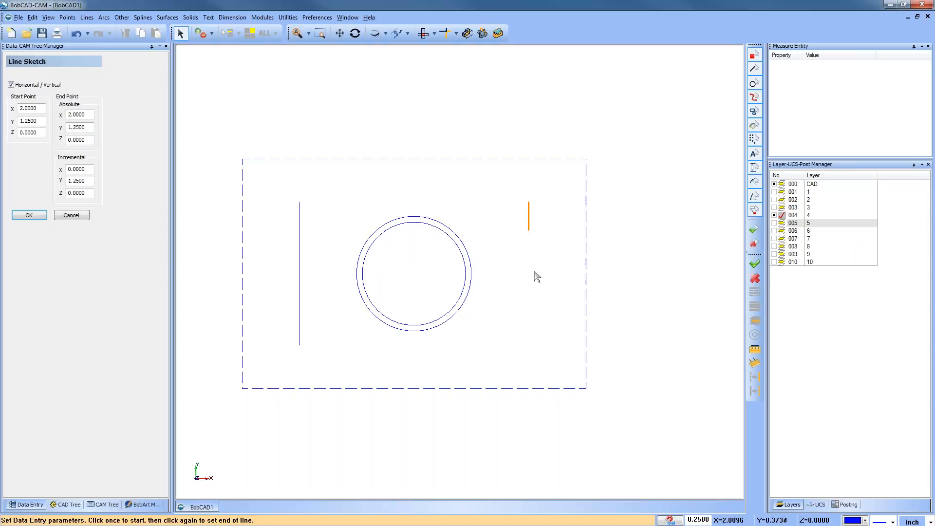
{"action": "left_click", "coordinate": [534, 360]}
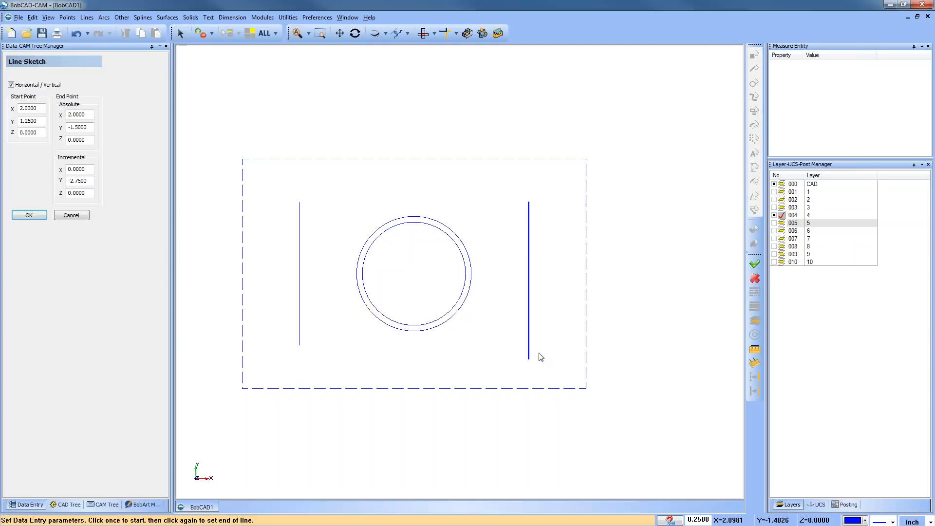
{"action": "left_click", "coordinate": [89, 217]}
Replace the inner circle in the second 2 axis feature's geometry with the two vertical lines
{"action": "left_click", "coordinate": [105, 505]}
{"action": "left_click", "coordinate": [60, 174]}
{"action": "left_click", "coordinate": [63, 166]}
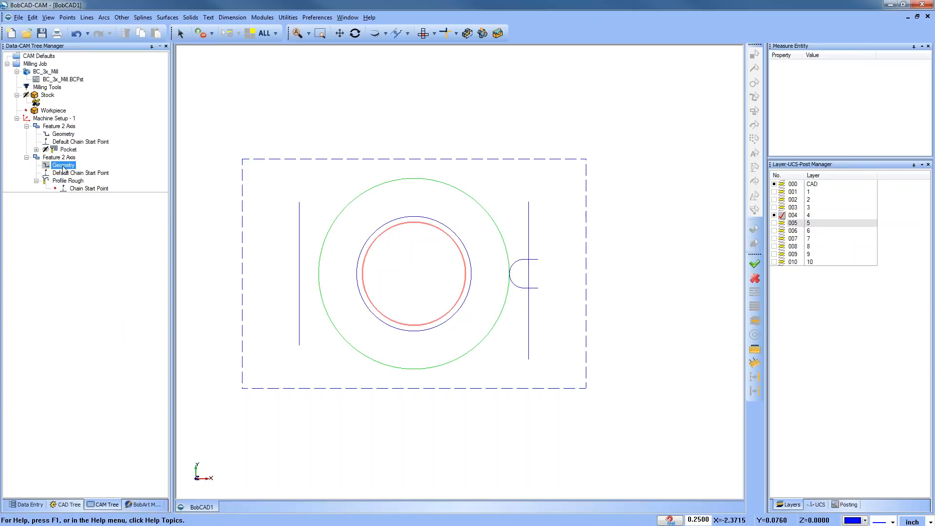
{"action": "right_click", "coordinate": [63, 167]}
{"action": "left_click", "coordinate": [91, 183]}
{"action": "right_click", "coordinate": [70, 165]}
{"action": "left_click", "coordinate": [89, 171]}
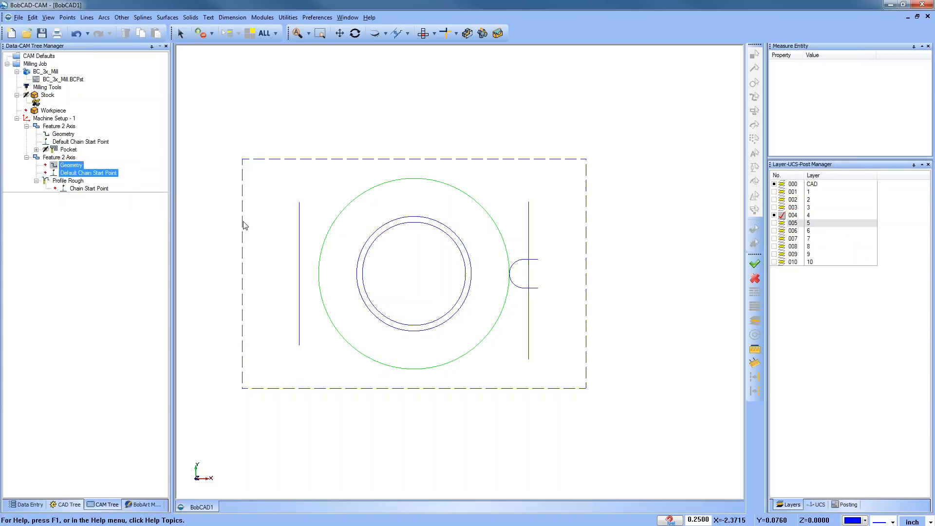
{"action": "left_click", "coordinate": [299, 335]}
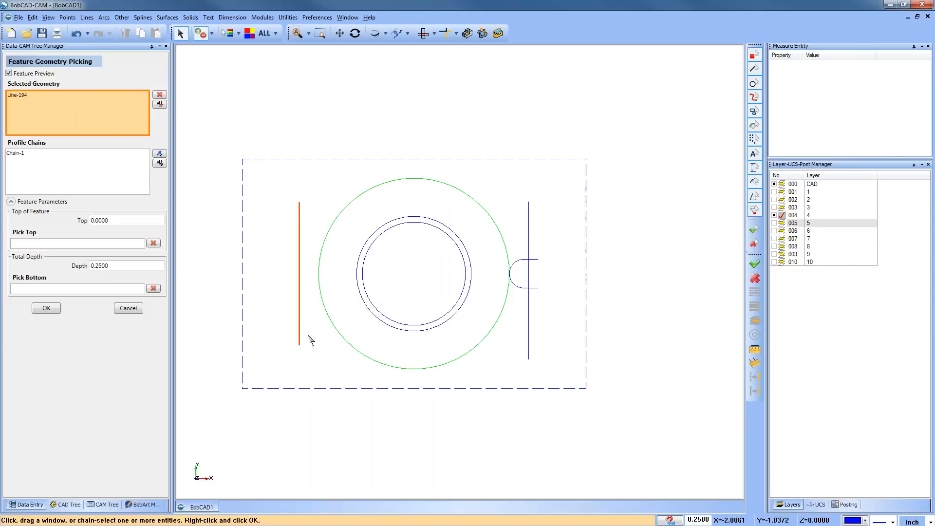
{"action": "left_click", "coordinate": [529, 348]}
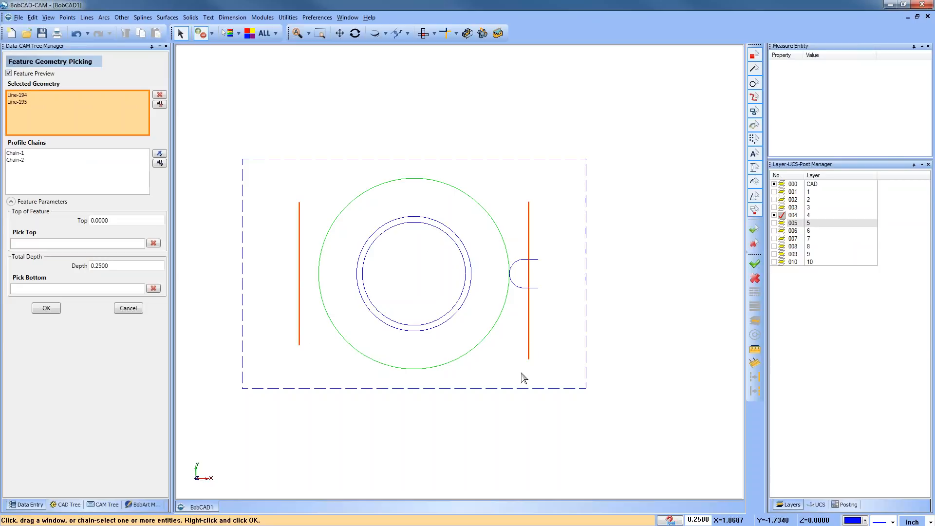
Reverse the left line's profile chain to run upward and accept the feature geometry
{"action": "left_click", "coordinate": [20, 155]}
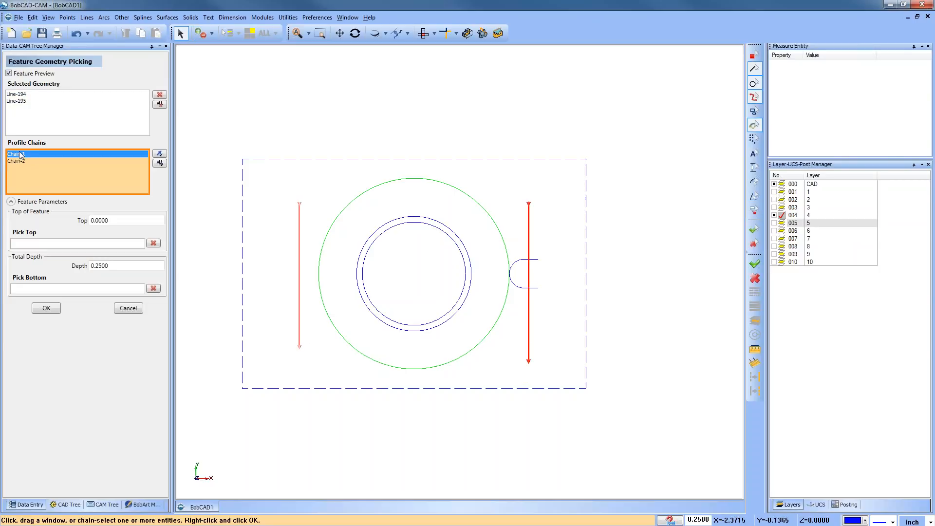
{"action": "left_click", "coordinate": [301, 208]}
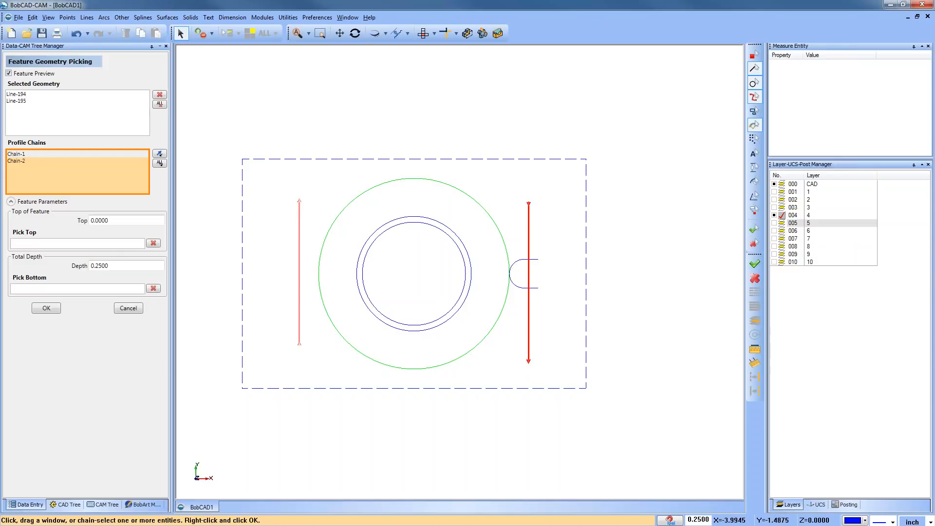
{"action": "left_click", "coordinate": [47, 310]}
Open the second 2 axis feature for editing at the Profile Rough tool settings
{"action": "right_click", "coordinate": [53, 157]}
{"action": "left_click", "coordinate": [103, 168]}
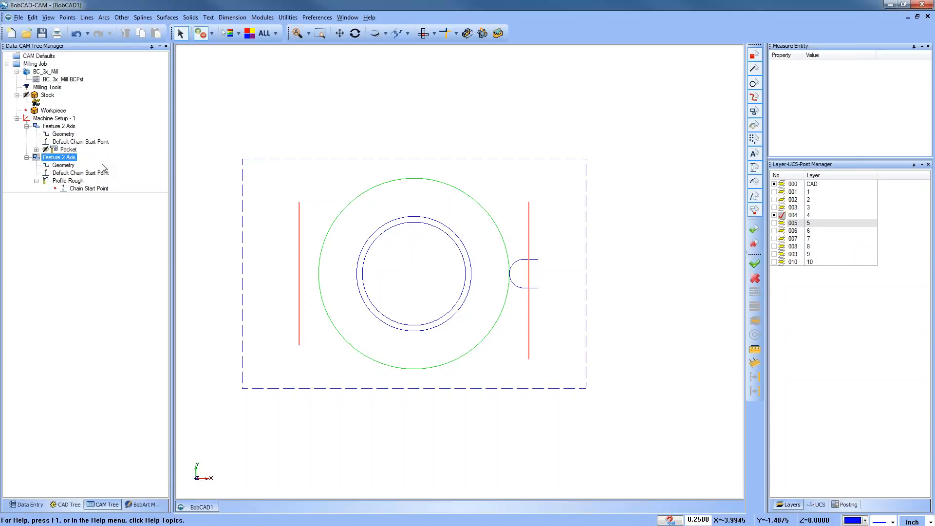
{"action": "left_click", "coordinate": [309, 166]}
Examine the roughing end mills in the tool library and the parameters for adding a new one
{"action": "left_click", "coordinate": [399, 139]}
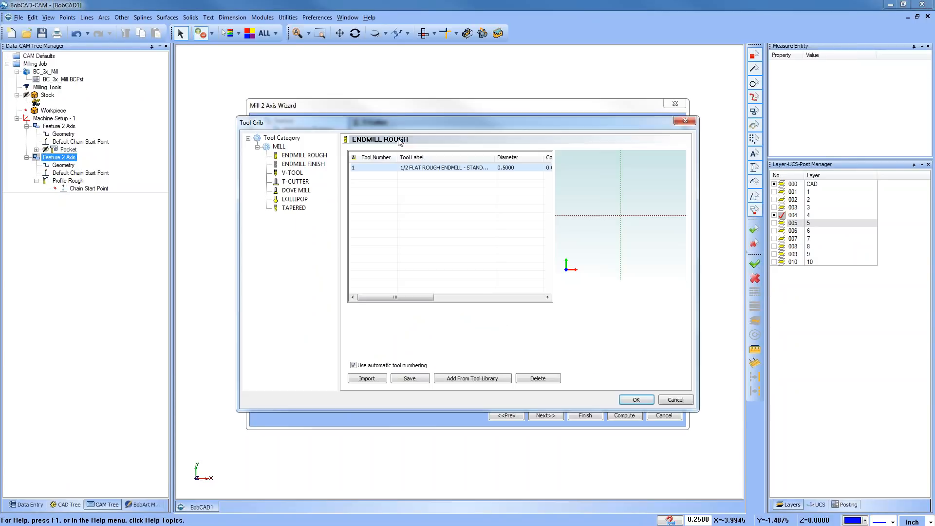
{"action": "left_click", "coordinate": [318, 156]}
{"action": "left_click", "coordinate": [314, 164]}
{"action": "left_click", "coordinate": [318, 156]}
{"action": "left_click", "coordinate": [506, 380]}
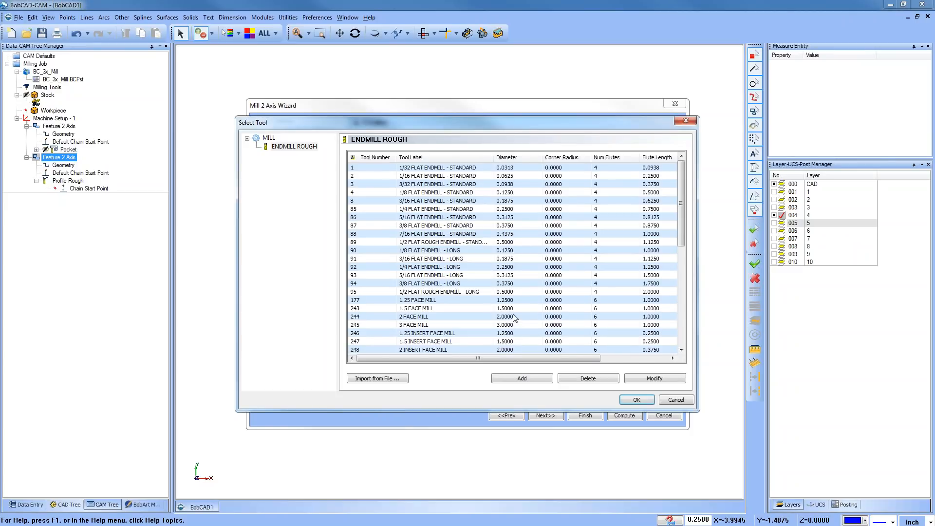
{"action": "left_click_drag", "start_coordinate": [679, 217], "coordinate": [679, 317]}
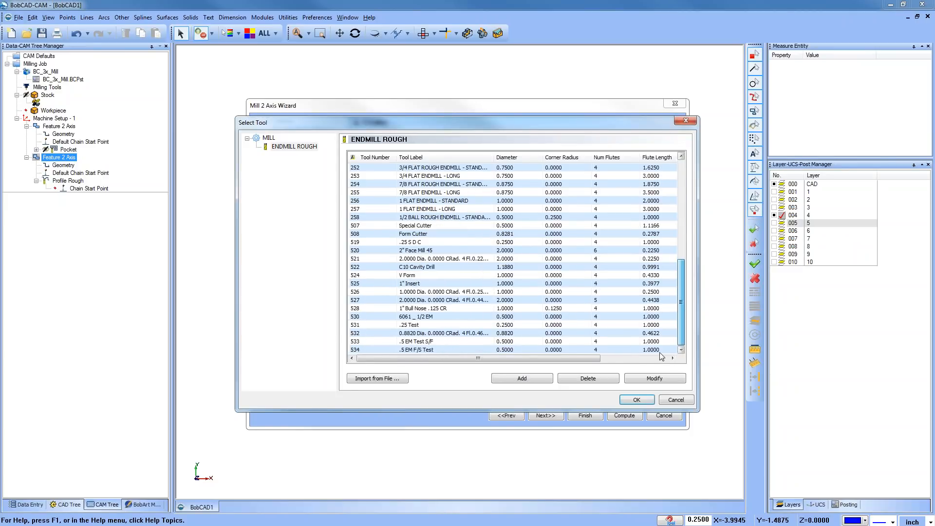
{"action": "left_click", "coordinate": [548, 380]}
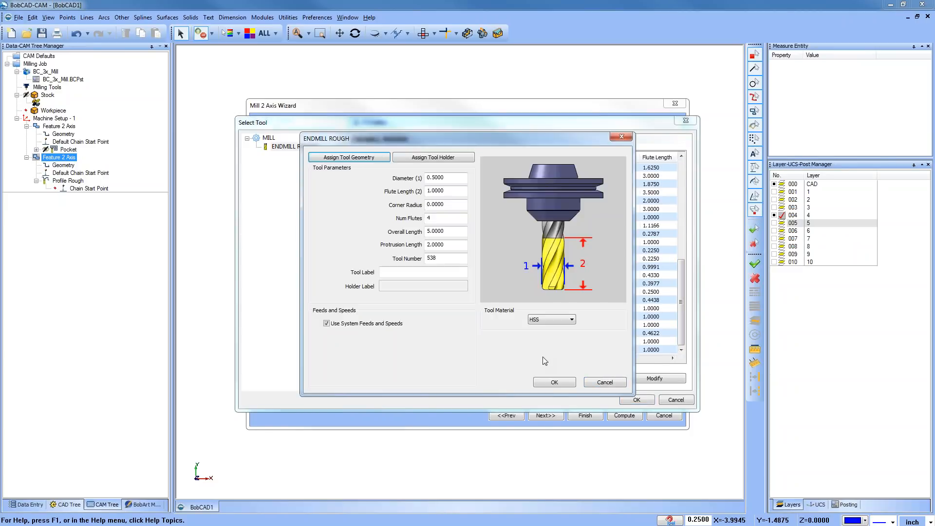
{"action": "left_click", "coordinate": [605, 382]}
{"action": "left_click", "coordinate": [675, 400]}
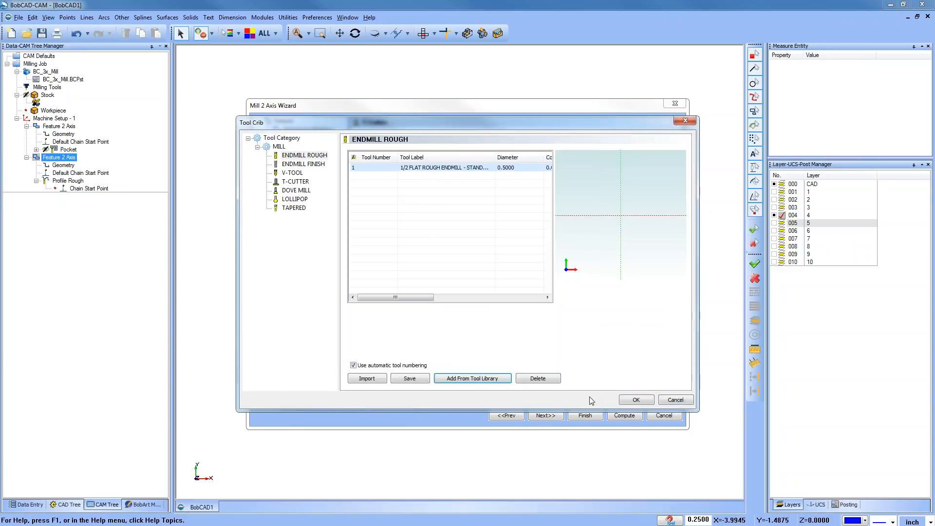
{"action": "left_click", "coordinate": [676, 400]}
Assign the 1/2 flat rough endmill from the tool crib to the Profile Rough operation
{"action": "left_click", "coordinate": [396, 137]}
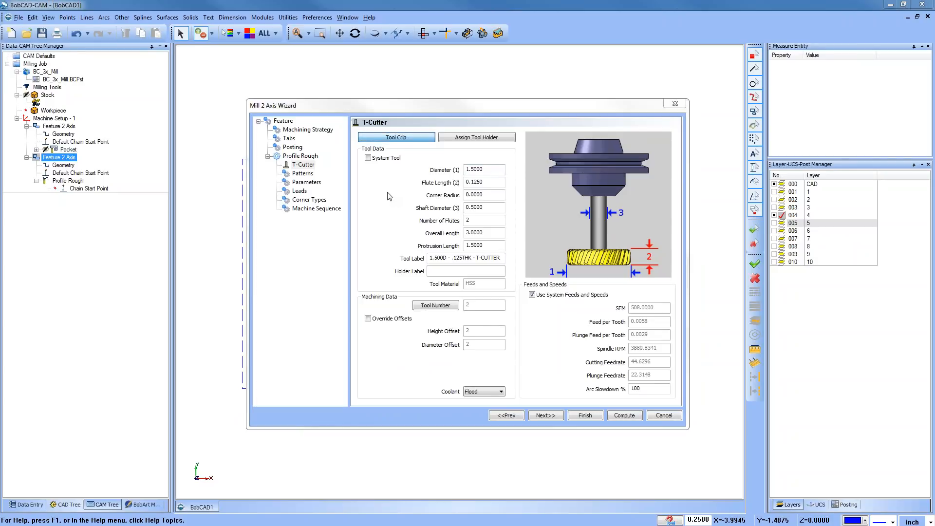
{"action": "left_click", "coordinate": [637, 400]}
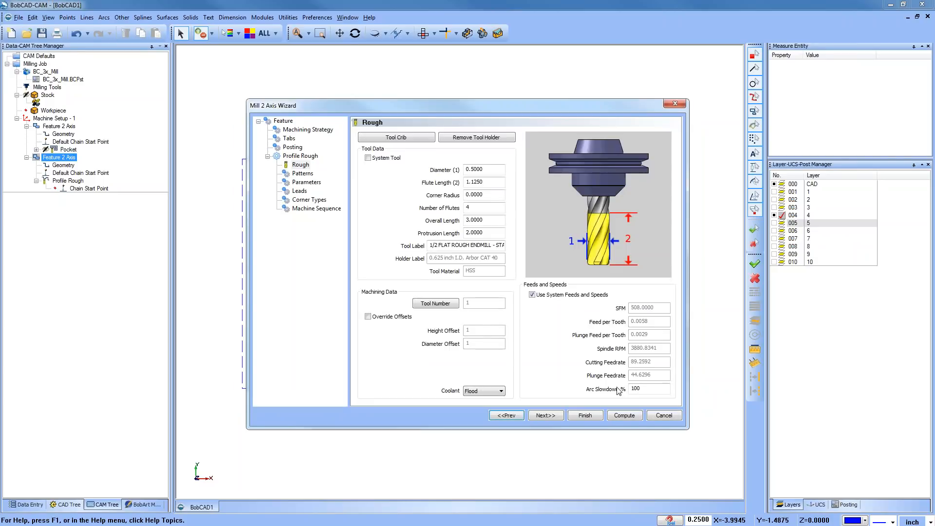
{"action": "left_click_drag", "start_coordinate": [487, 182], "coordinate": [353, 183]}
{"action": "key", "text": "Tab"}
Set the Profile Rough pattern to Contour Ramping and turn System Compensation off
{"action": "left_click", "coordinate": [302, 174]}
{"action": "left_click", "coordinate": [377, 178]}
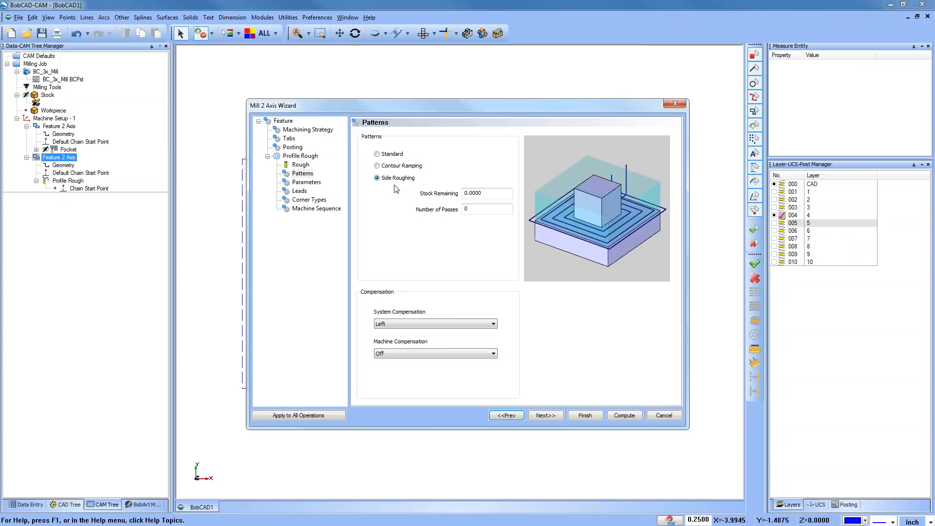
{"action": "left_click", "coordinate": [378, 166]}
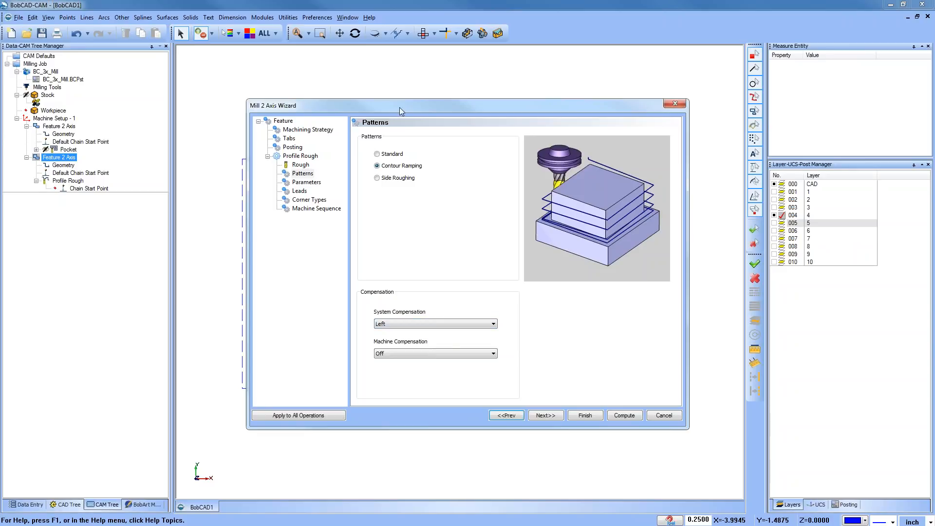
{"action": "left_click", "coordinate": [430, 324]}
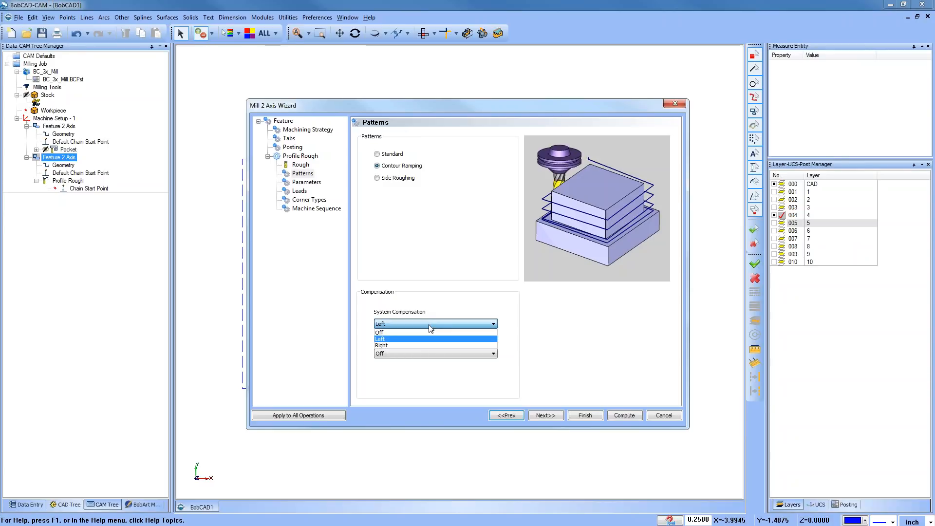
{"action": "left_click", "coordinate": [413, 333]}
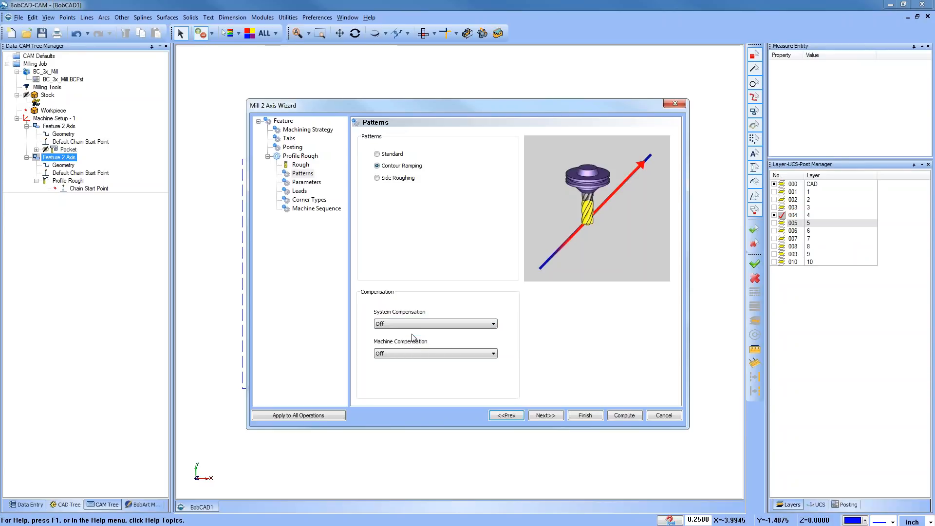
Define the Profile Rough depth by Angle instead of depth per pass and compute the contour ramping toolpath
{"action": "left_click", "coordinate": [308, 182]}
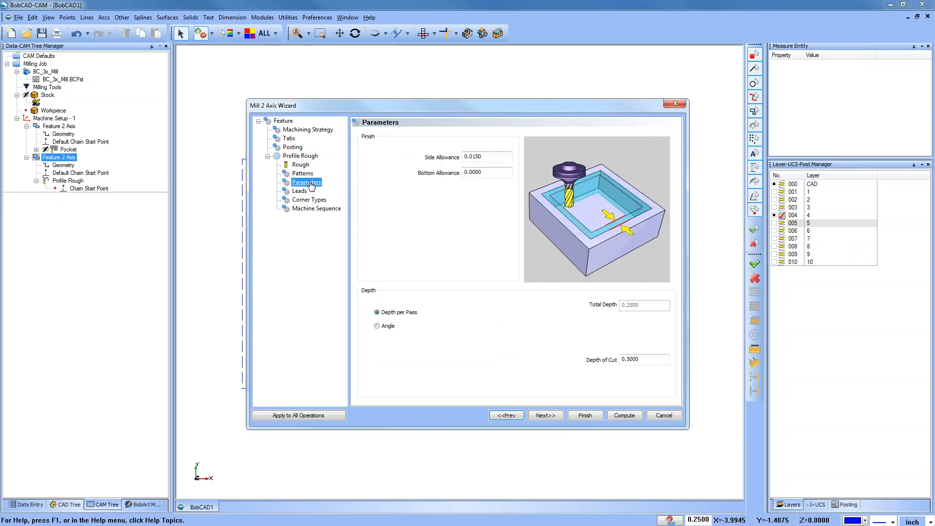
{"action": "left_click", "coordinate": [648, 360]}
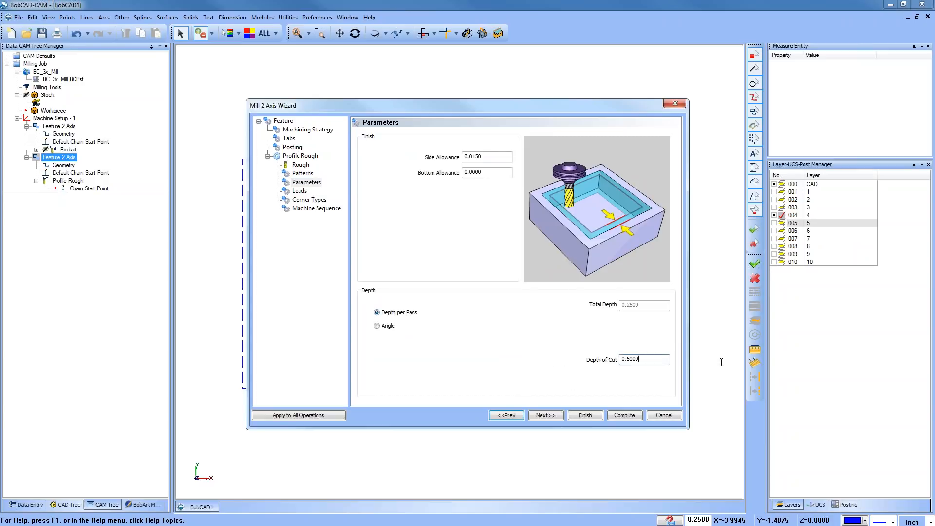
{"action": "left_click", "coordinate": [378, 326]}
{"action": "double_click", "coordinate": [653, 371]}
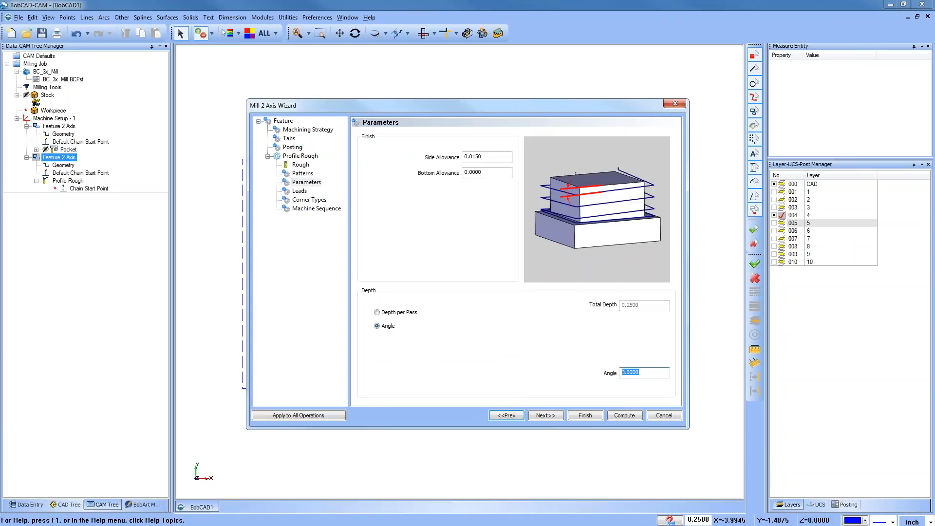
{"action": "left_click", "coordinate": [377, 312]}
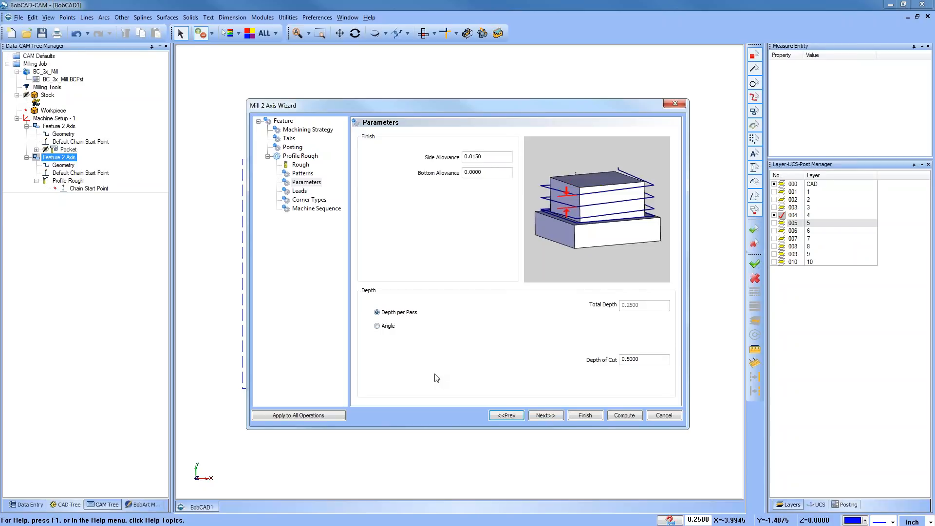
{"action": "left_click", "coordinate": [377, 326]}
{"action": "left_click", "coordinate": [623, 415]}
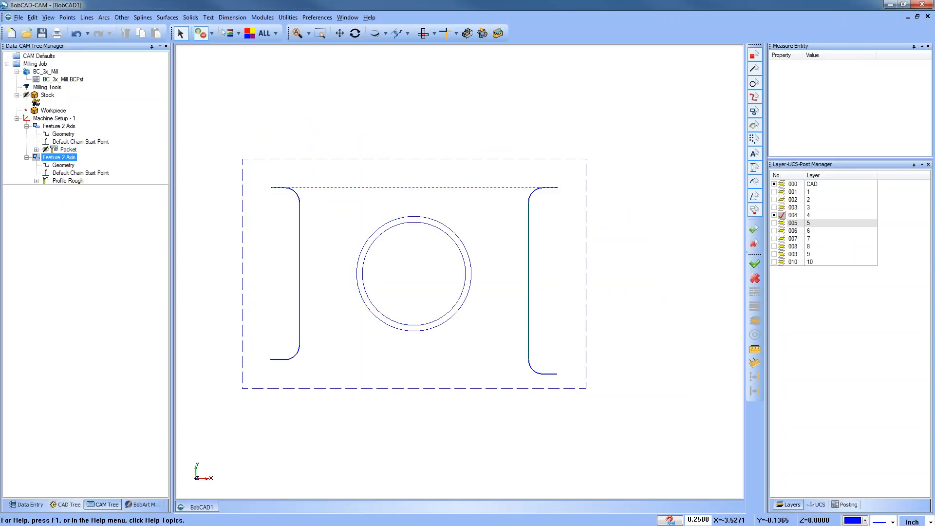
Set the Profile Rough lead-in of the second 2 axis feature to Vertical and recompute the toolpath
{"action": "right_click", "coordinate": [62, 158]}
{"action": "left_click", "coordinate": [92, 166]}
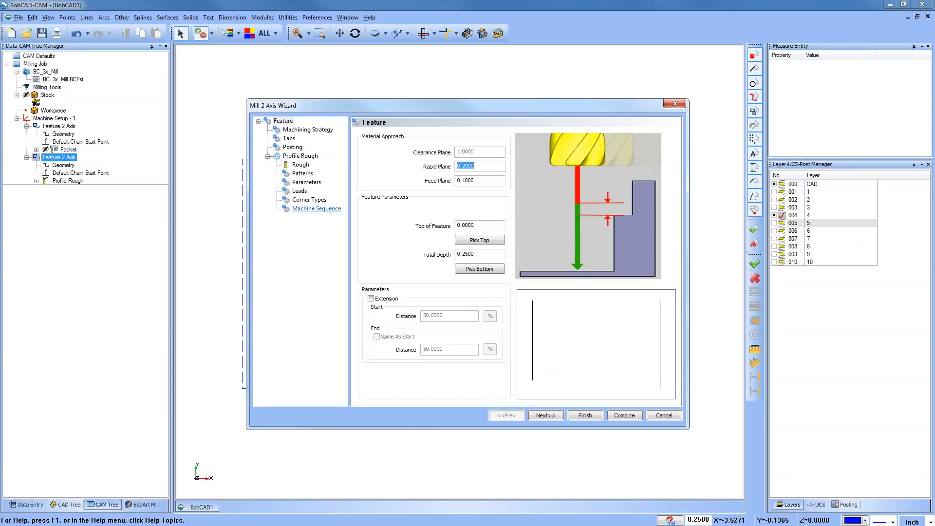
{"action": "left_click", "coordinate": [300, 190]}
{"action": "left_click", "coordinate": [364, 310]}
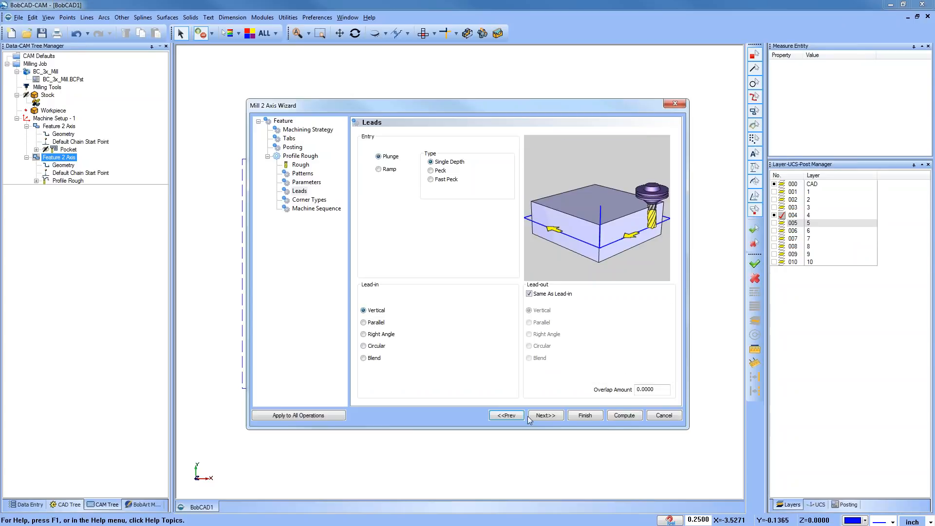
{"action": "left_click", "coordinate": [623, 416]}
Backplot the Profile Rough toolpath through to its final move to check how the tool ramps along both lines
{"action": "middle_click_drag", "start_coordinate": [440, 372], "coordinate": [473, 354]}
{"action": "left_click", "coordinate": [68, 182]}
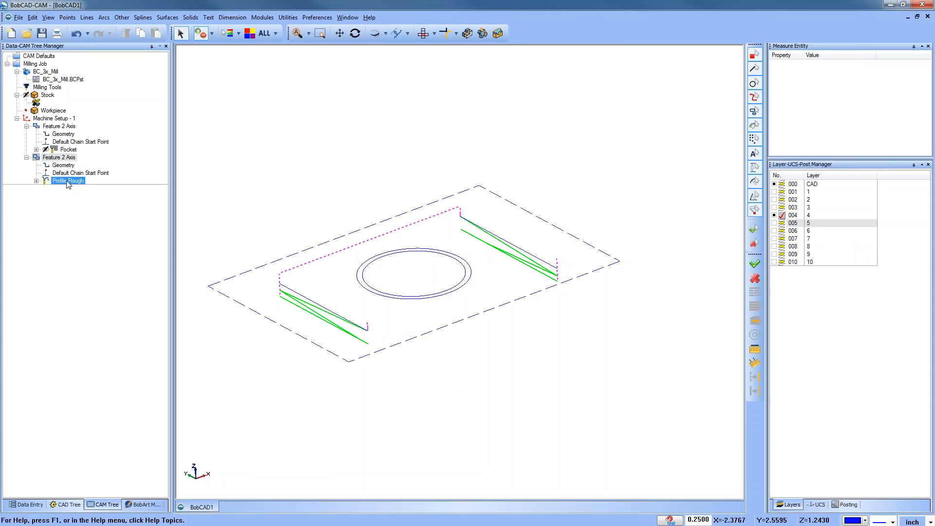
{"action": "right_click", "coordinate": [69, 181]}
{"action": "left_click", "coordinate": [92, 194]}
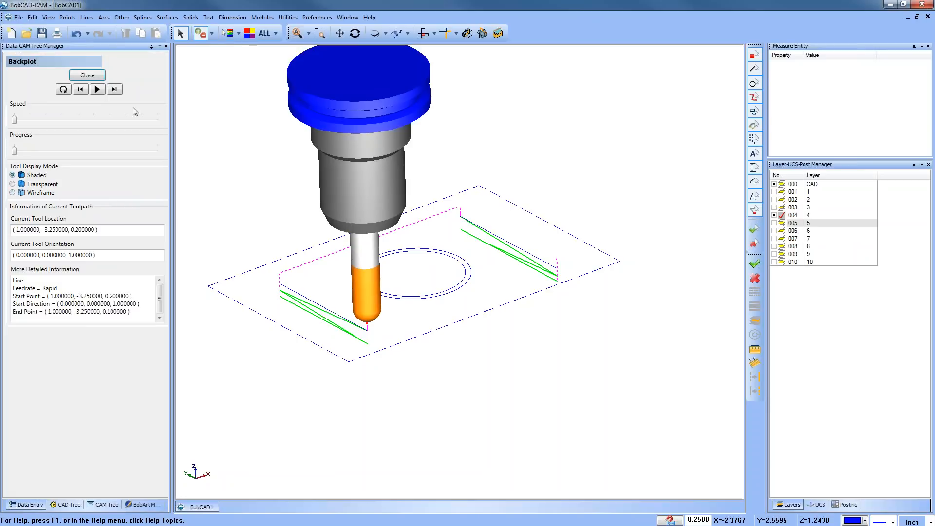
{"action": "left_click", "coordinate": [114, 89]}
{"action": "left_click", "coordinate": [115, 89]}
{"action": "left_click", "coordinate": [117, 90]}
{"action": "left_click", "coordinate": [116, 90]}
{"action": "left_click", "coordinate": [116, 91]}
{"action": "left_click", "coordinate": [117, 90]}
{"action": "left_click", "coordinate": [117, 90]}
{"action": "left_click", "coordinate": [117, 91]}
{"action": "left_click", "coordinate": [117, 91]}
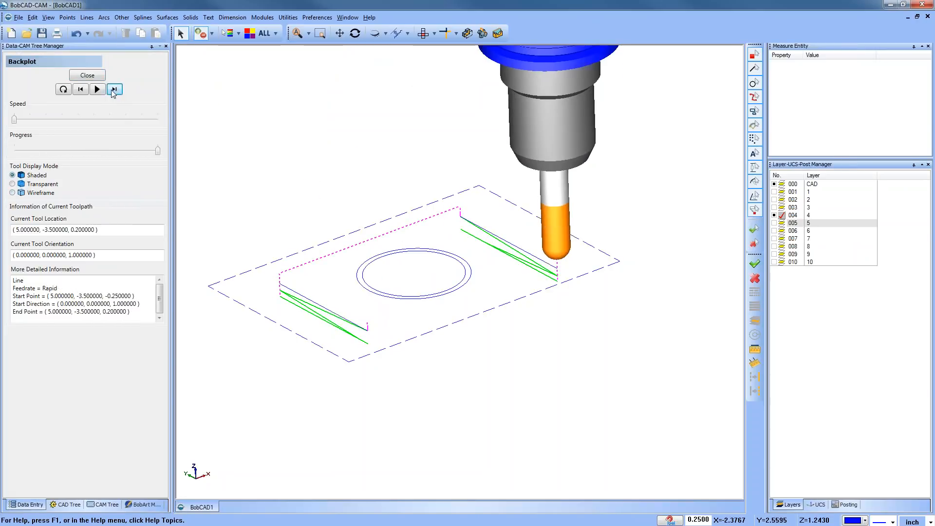
{"action": "left_click", "coordinate": [87, 75]}
Compare the Pocket and Profile Rough toolpath depths and set the second 2 axis feature's Top of Feature to -0.5
{"action": "middle_click_drag", "start_coordinate": [433, 340], "coordinate": [434, 335]}
{"action": "left_click", "coordinate": [64, 154]}
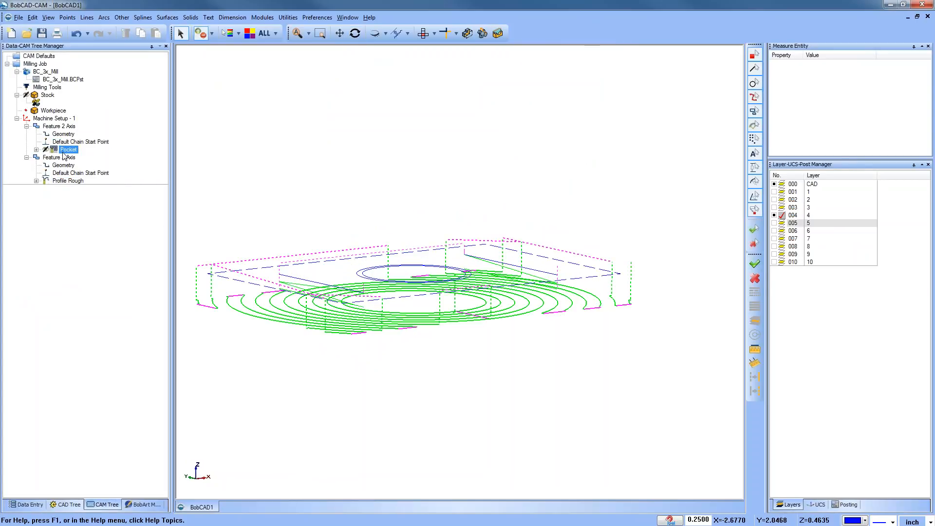
{"action": "left_click", "coordinate": [67, 180]}
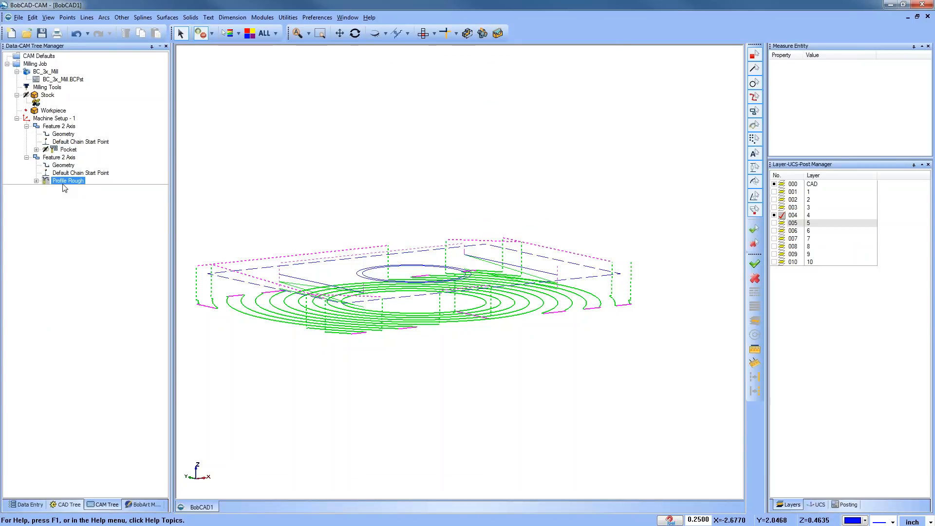
{"action": "left_click", "coordinate": [67, 159]}
{"action": "right_click", "coordinate": [68, 162]}
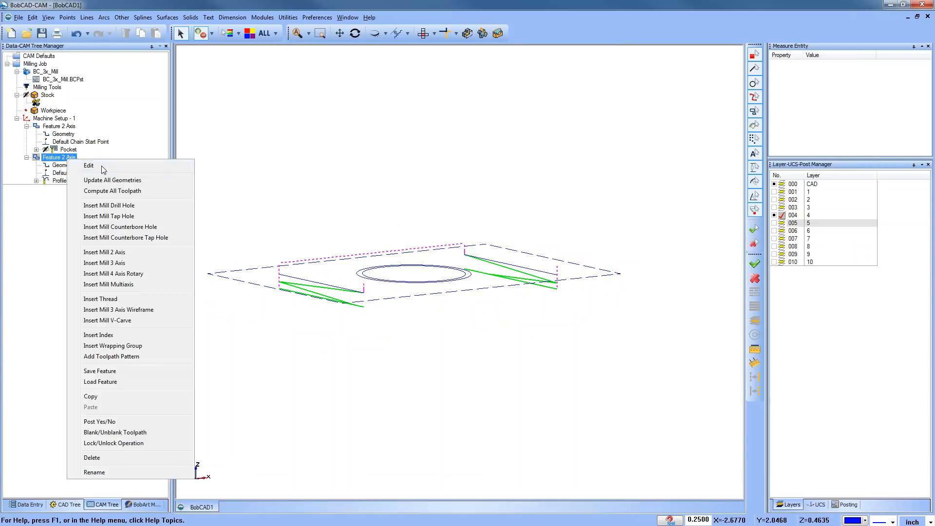
{"action": "left_click", "coordinate": [73, 170]}
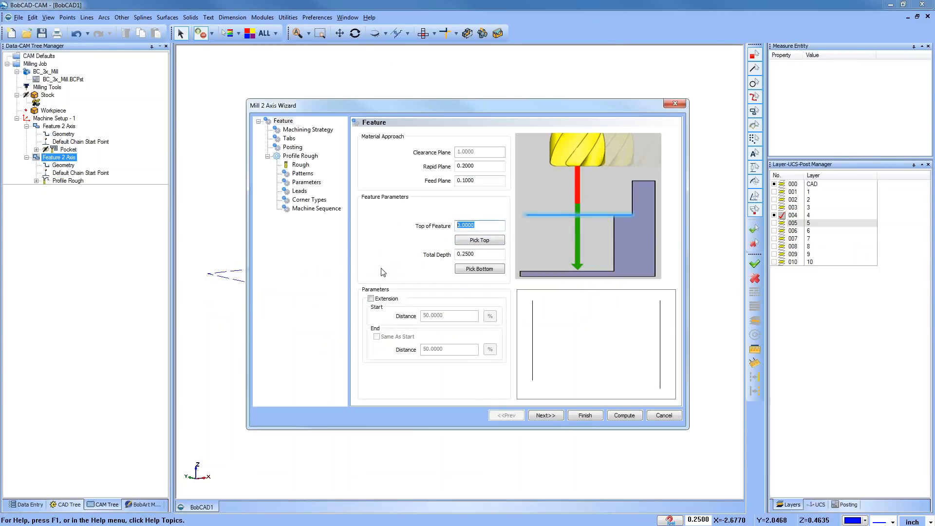
{"action": "type", "text": "-0"}
{"action": "type", "text": ".5"}
Raise the feature's Rapid Plane by .5 to 0.7 and recompute the Profile Rough toolpath
{"action": "left_click", "coordinate": [490, 255]}
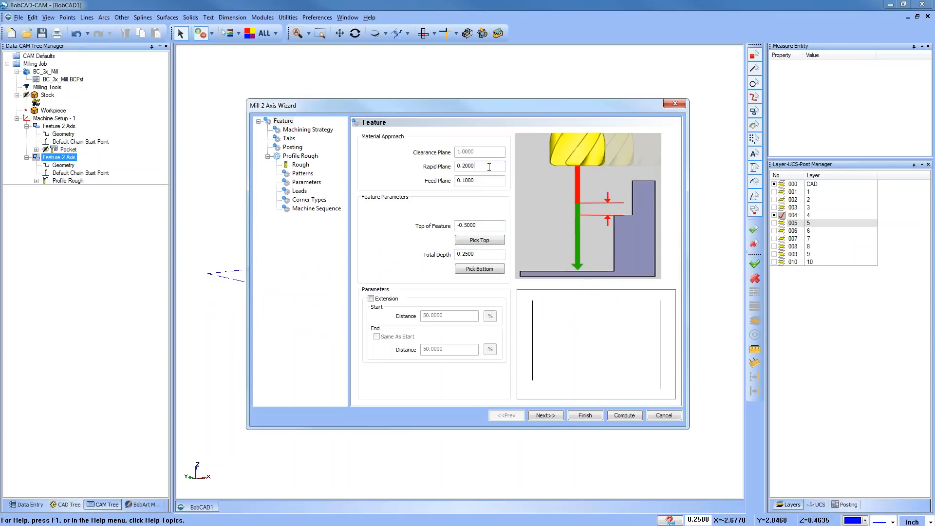
{"action": "left_click_drag", "start_coordinate": [477, 225], "coordinate": [443, 226]}
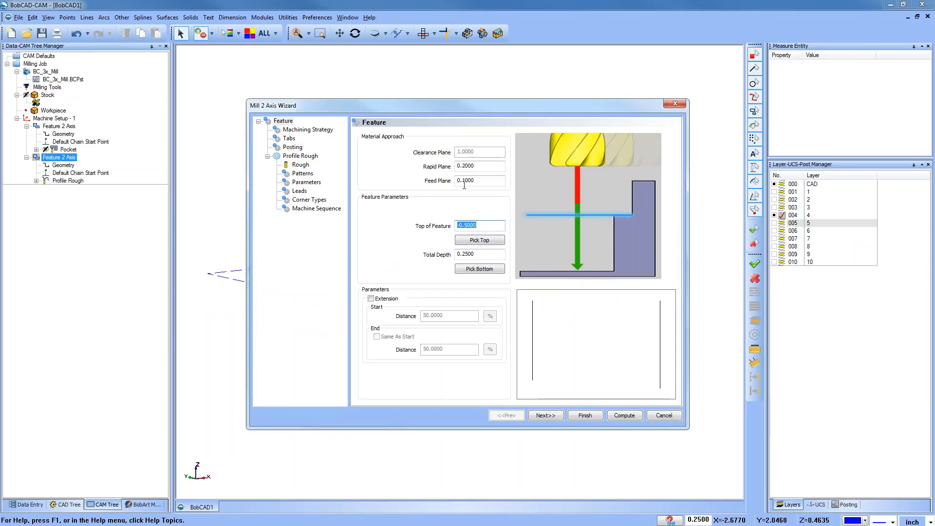
{"action": "left_click", "coordinate": [484, 166]}
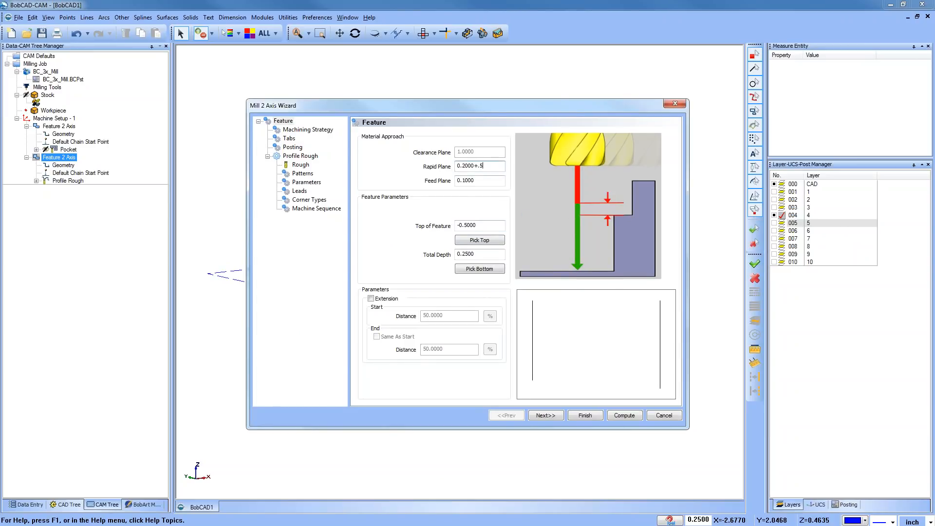
{"action": "key", "text": "Tab"}
{"action": "left_click", "coordinate": [621, 416]}
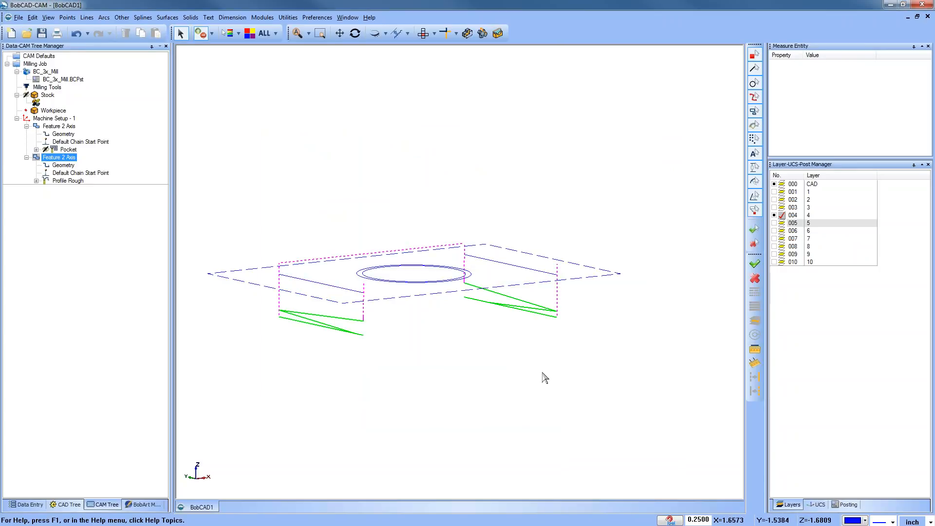
Launch the machining simulation and advance past the Pocket to the Profile Rough operation
{"action": "middle_click_drag", "start_coordinate": [445, 314], "coordinate": [459, 328]}
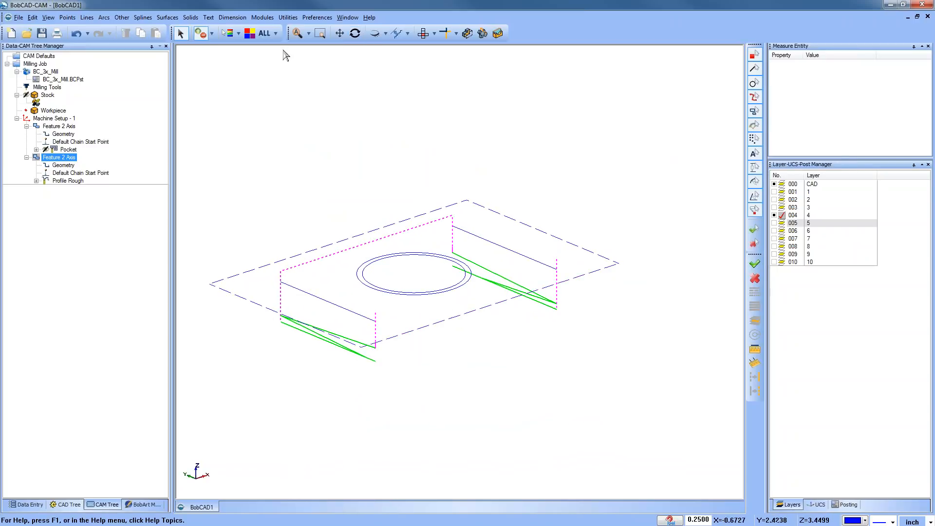
{"action": "left_click", "coordinate": [263, 17]}
{"action": "left_click", "coordinate": [297, 85]}
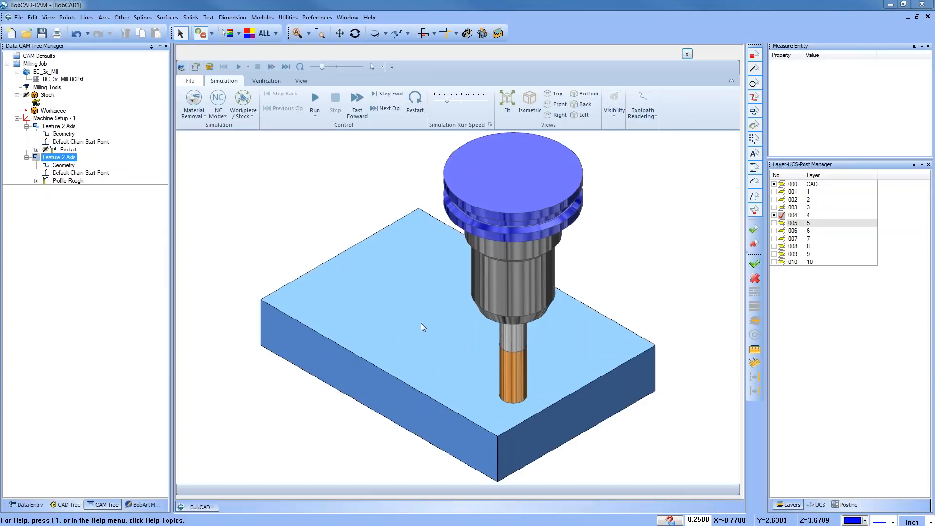
{"action": "scroll", "coordinate": [452, 296], "scroll_direction": "down", "scroll_amount": 2}
{"action": "left_click", "coordinate": [390, 108]}
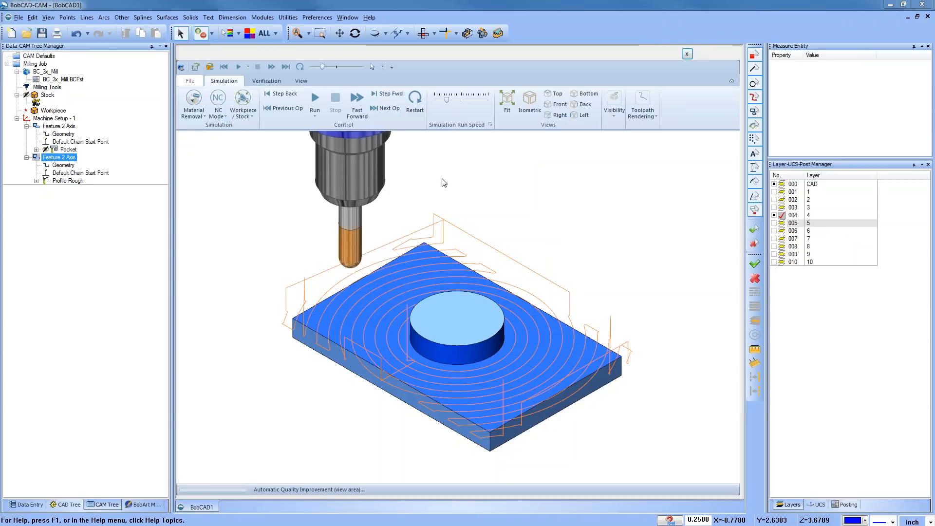
Play the Profile Rough simulation at a slower speed with the toolpath hidden, inspect the two slots, and exit the simulation
{"action": "left_click", "coordinate": [616, 121]}
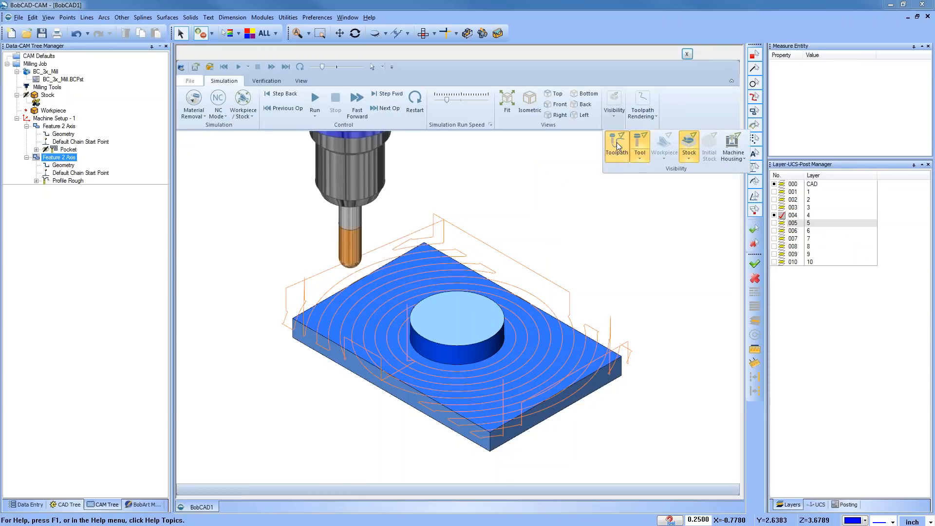
{"action": "left_click", "coordinate": [616, 142]}
{"action": "left_click_drag", "start_coordinate": [448, 102], "coordinate": [441, 101]}
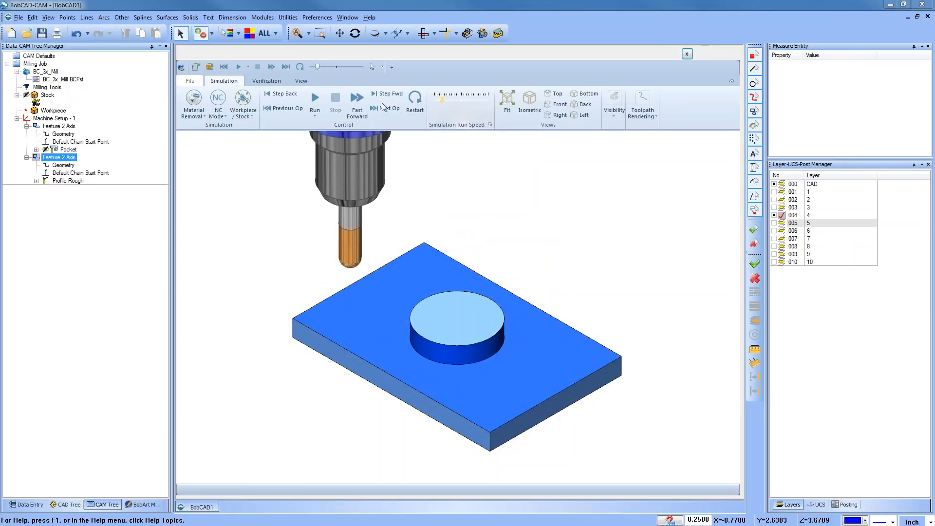
{"action": "left_click", "coordinate": [315, 100]}
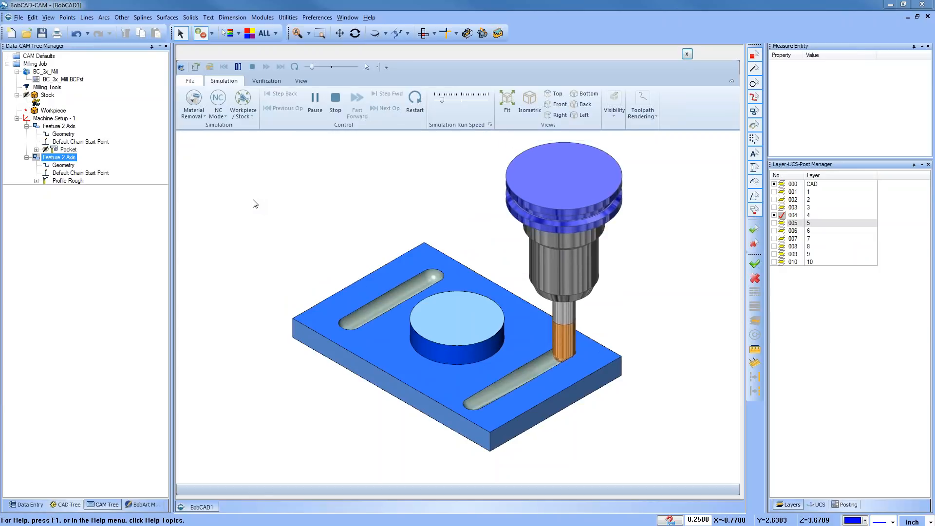
{"action": "mouse_move", "coordinate": [350, 319]}
{"action": "middle_mouse_down"}
{"action": "mouse_move", "coordinate": [351, 371]}
{"action": "mouse_move", "coordinate": [347, 309]}
{"action": "middle_mouse_up"}
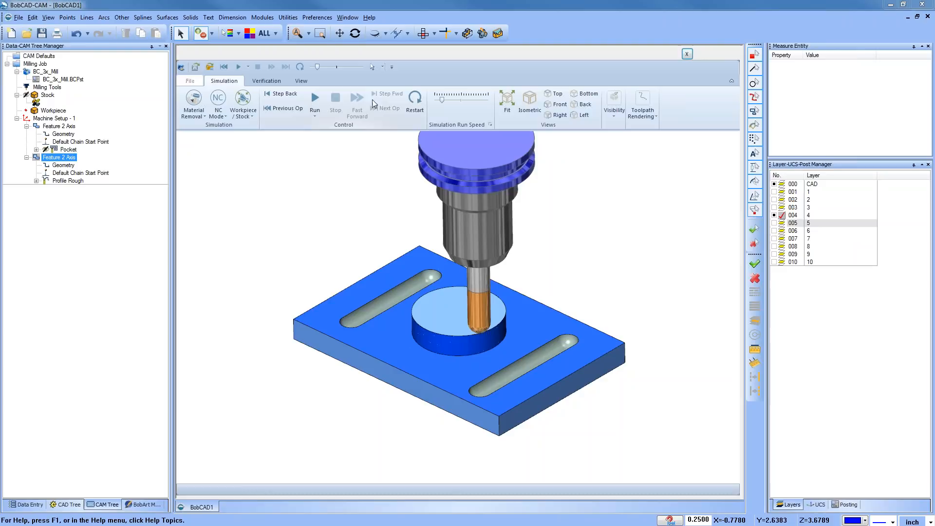
{"action": "left_click", "coordinate": [687, 54]}
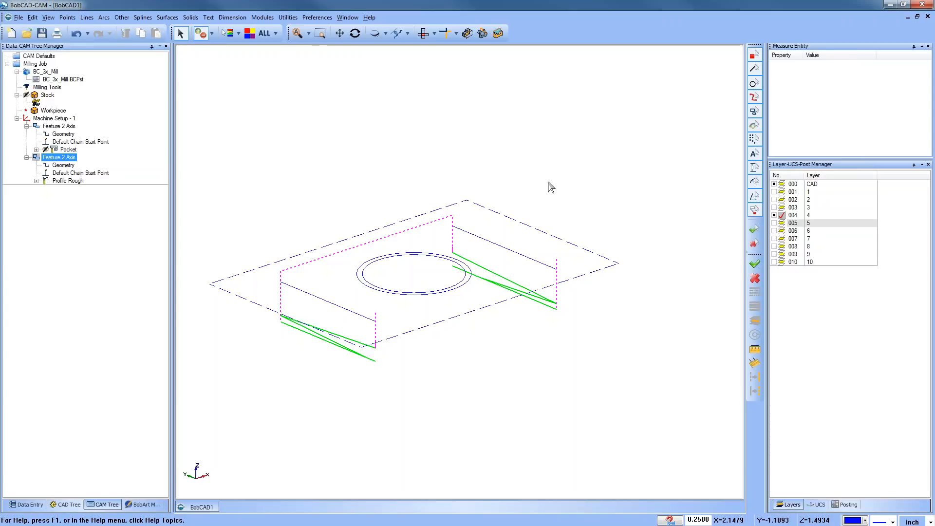
Reopen the second 2 axis feature's Profile Rough tool settings and review the roughing endmills in the tool crib
{"action": "left_click", "coordinate": [68, 181]}
{"action": "left_click", "coordinate": [71, 158]}
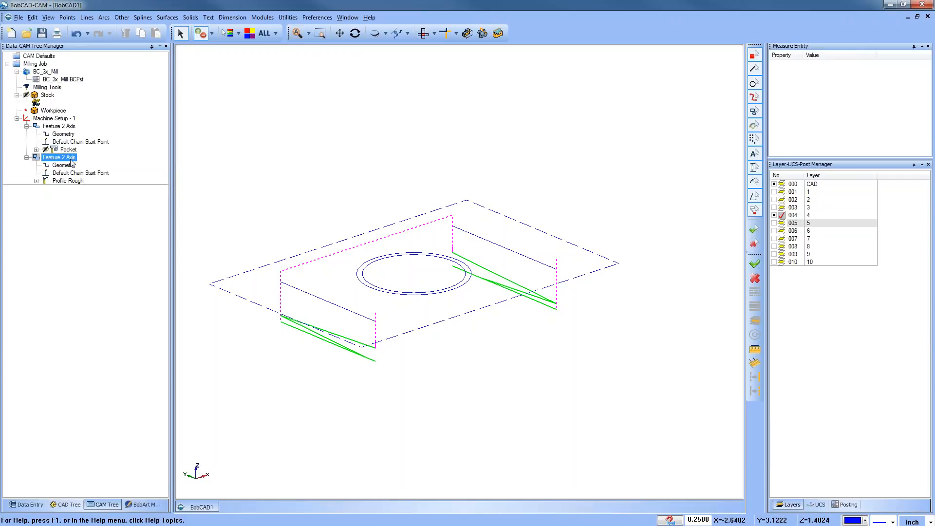
{"action": "right_click", "coordinate": [71, 161]}
{"action": "left_click", "coordinate": [92, 168]}
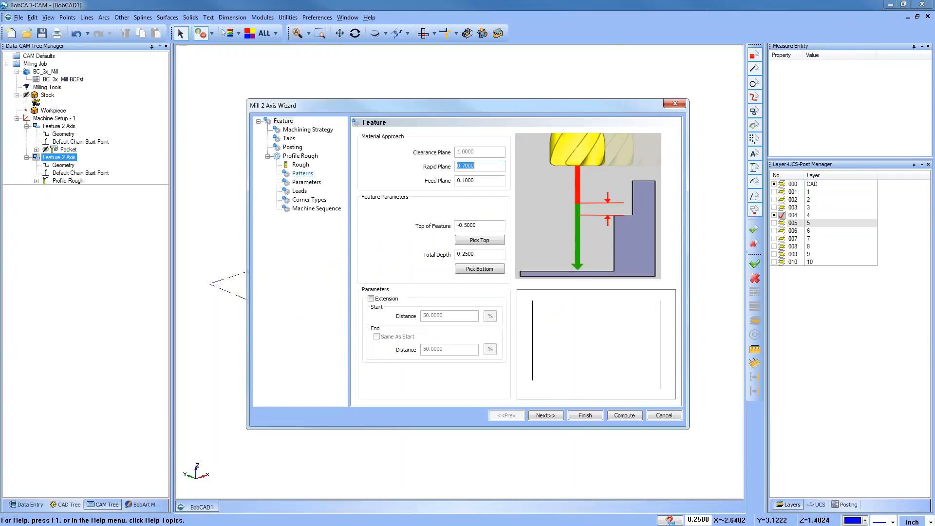
{"action": "left_click", "coordinate": [300, 164]}
{"action": "left_click", "coordinate": [397, 141]}
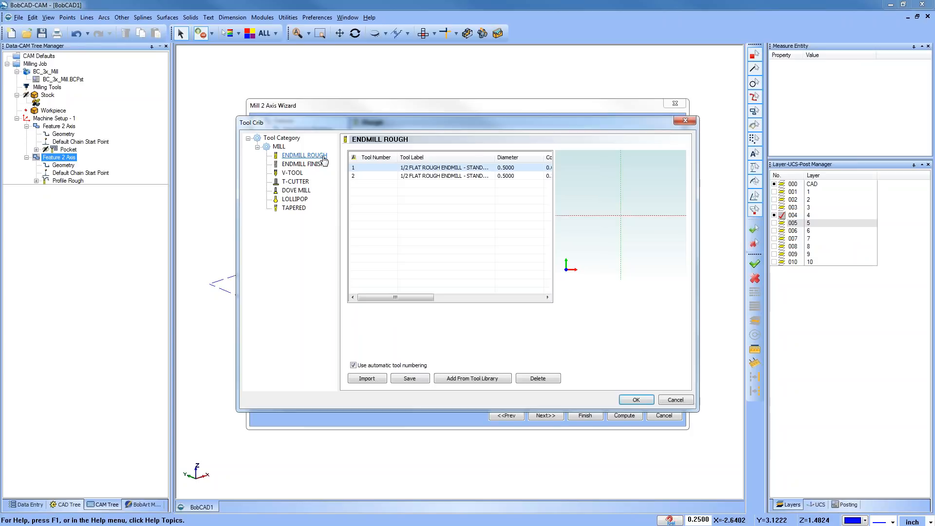
{"action": "left_click", "coordinate": [324, 157]}
{"action": "left_click", "coordinate": [635, 400]}
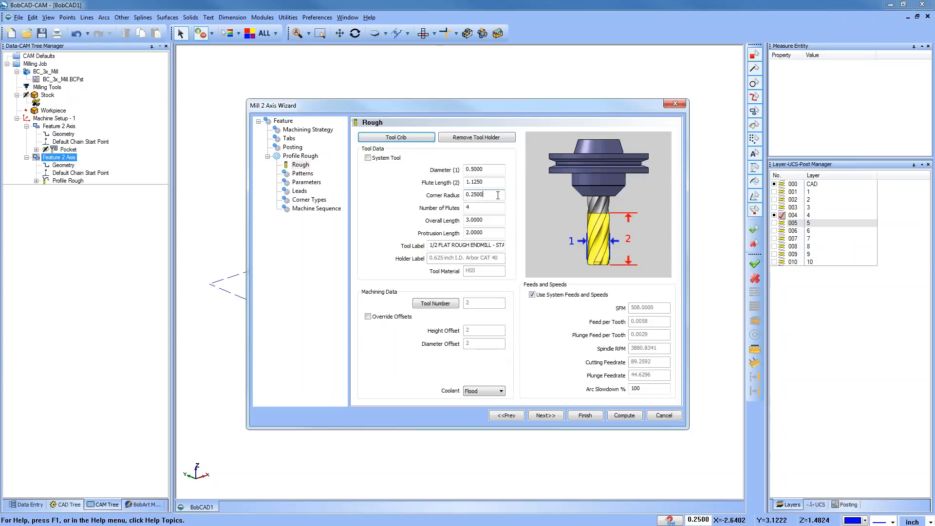
Try a different corner radius for the roughing endmill, restore it to 0.25, and recompute the toolpath
{"action": "double_click", "coordinate": [498, 195]}
{"action": "type", "text": "06"}
{"action": "double_click", "coordinate": [474, 195]}
{"action": "type", "text": ".25"}
{"action": "left_click", "coordinate": [621, 418]}
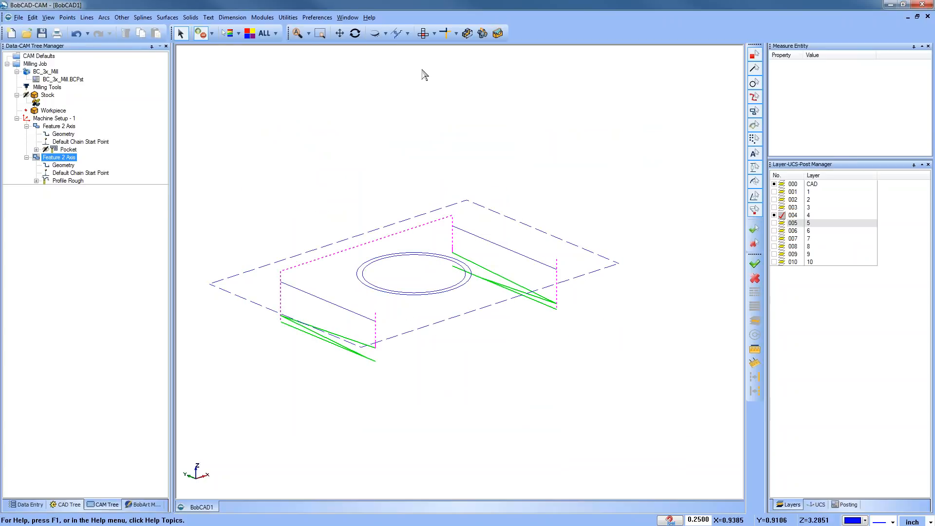
From the top view, modify the second 2 axis feature's chain start point, pick the left line's start arrow, and accept
{"action": "left_click", "coordinate": [423, 33]}
{"action": "scroll", "coordinate": [491, 316], "scroll_direction": "up", "scroll_amount": 1}
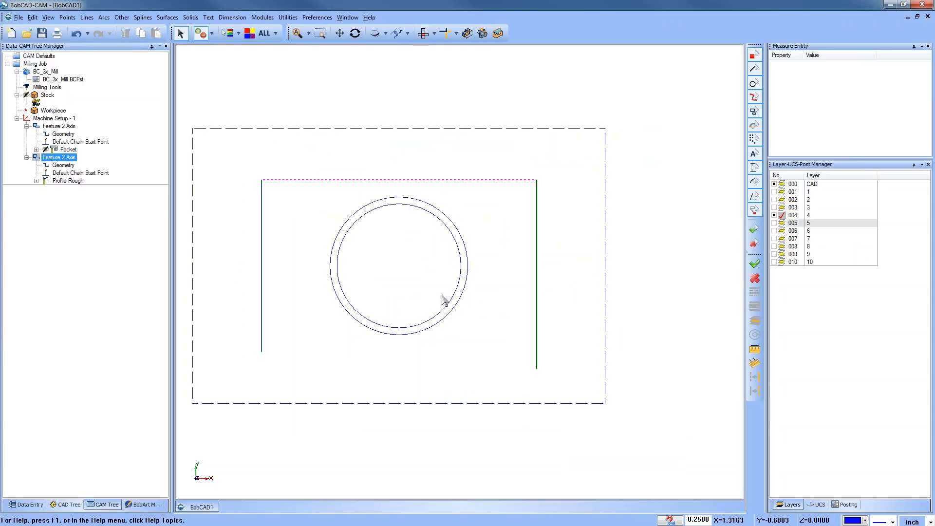
{"action": "left_click", "coordinate": [27, 157]}
{"action": "left_click", "coordinate": [27, 157]}
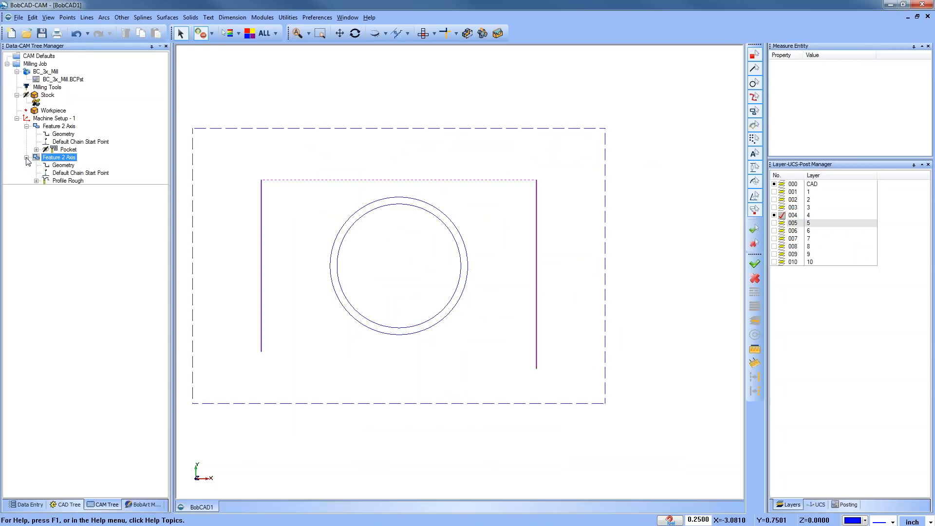
{"action": "left_click", "coordinate": [71, 174]}
{"action": "right_click", "coordinate": [84, 175]}
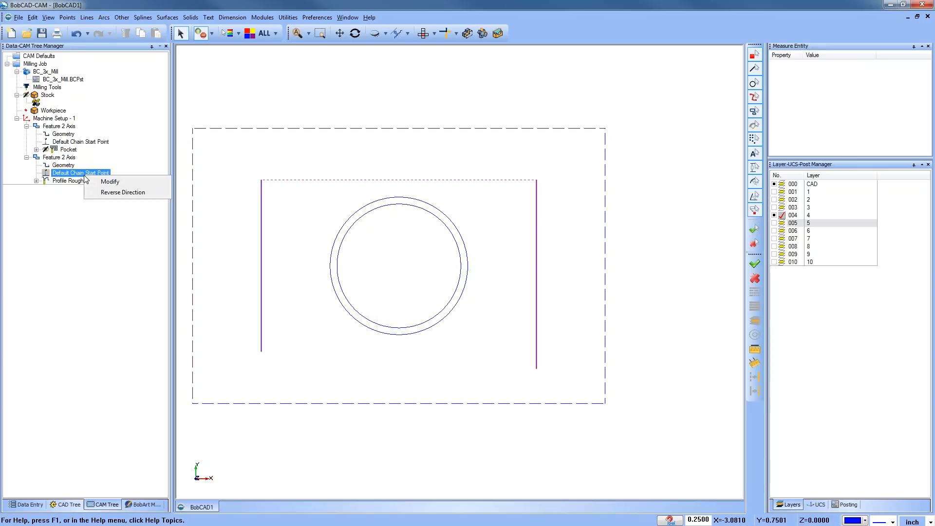
{"action": "left_click", "coordinate": [109, 181]}
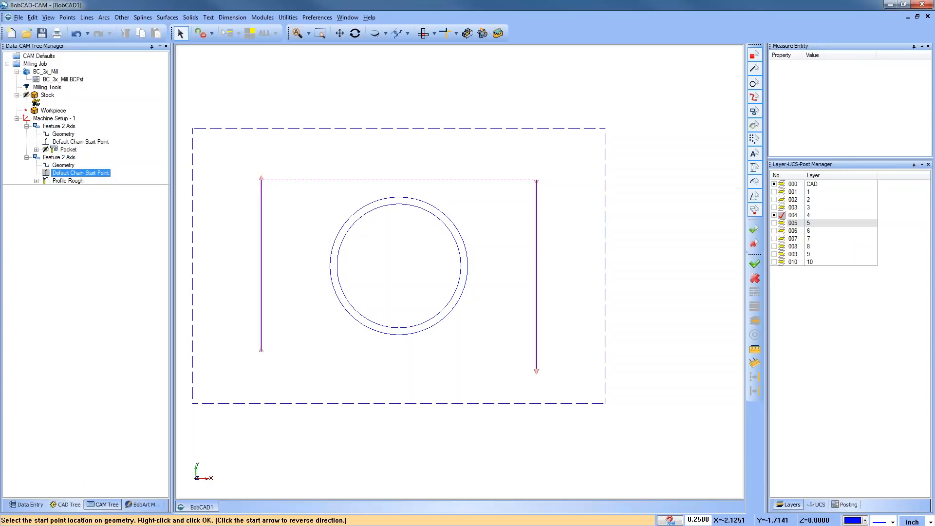
{"action": "scroll", "coordinate": [265, 198], "scroll_direction": "up", "scroll_amount": 5}
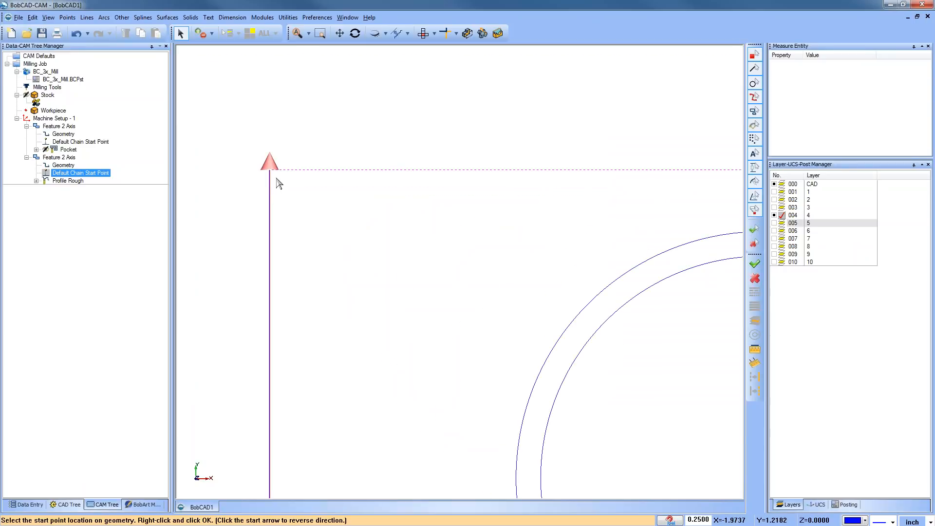
{"action": "scroll", "coordinate": [292, 267], "scroll_direction": "down", "scroll_amount": 3}
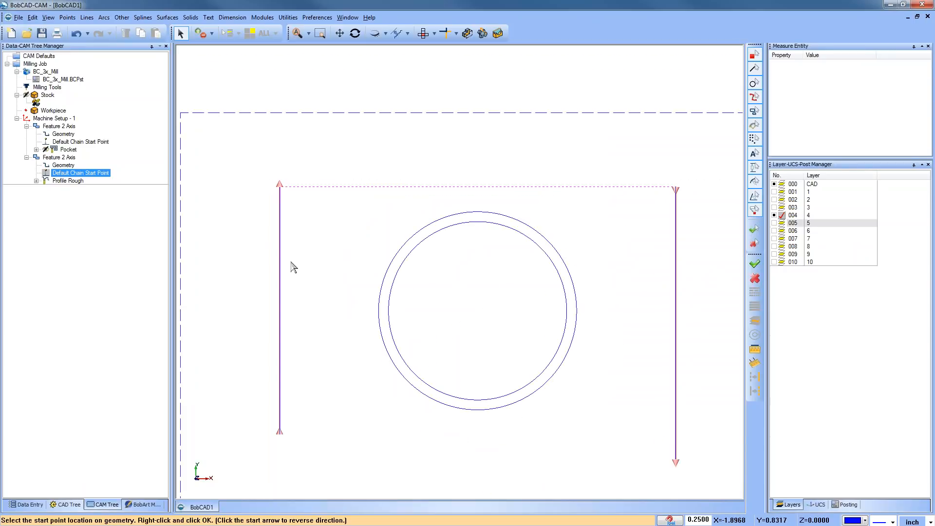
{"action": "left_click", "coordinate": [280, 433]}
{"action": "right_click", "coordinate": [327, 212]}
{"action": "left_click", "coordinate": [358, 228]}
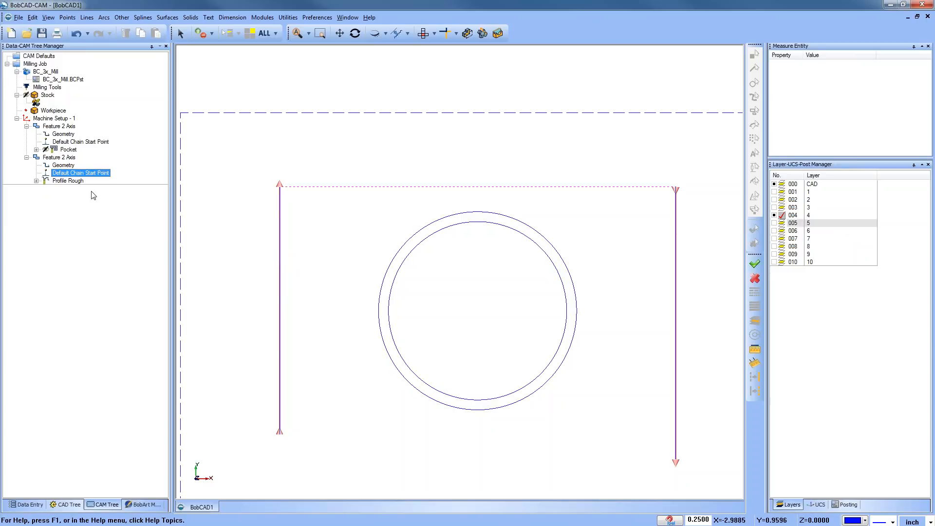
Edit the second 2 axis feature, review its contour ramping pattern, set the Profile Rough side allowance to 0.25, and finish the wizard
{"action": "left_click", "coordinate": [60, 159]}
{"action": "right_click", "coordinate": [61, 162]}
{"action": "left_click", "coordinate": [94, 168]}
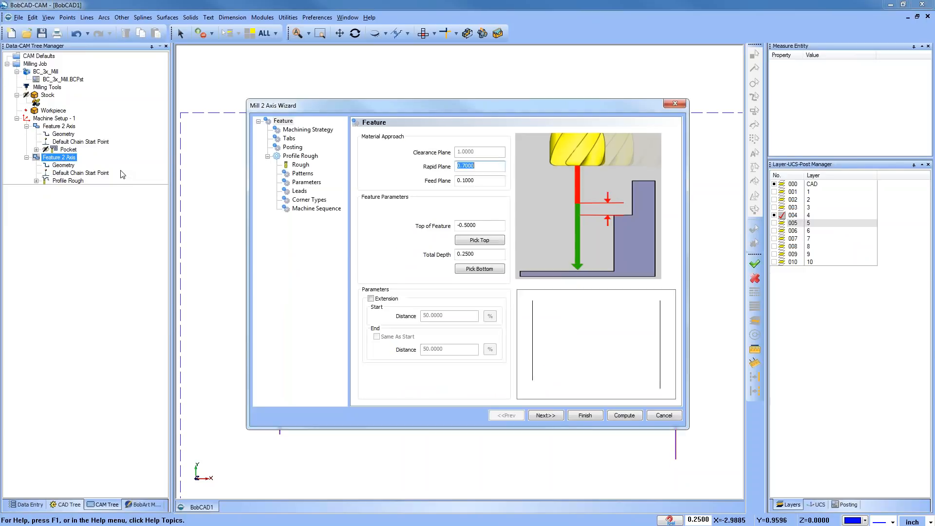
{"action": "left_click", "coordinate": [303, 174]}
{"action": "left_click", "coordinate": [307, 182]}
{"action": "left_click", "coordinate": [302, 173]}
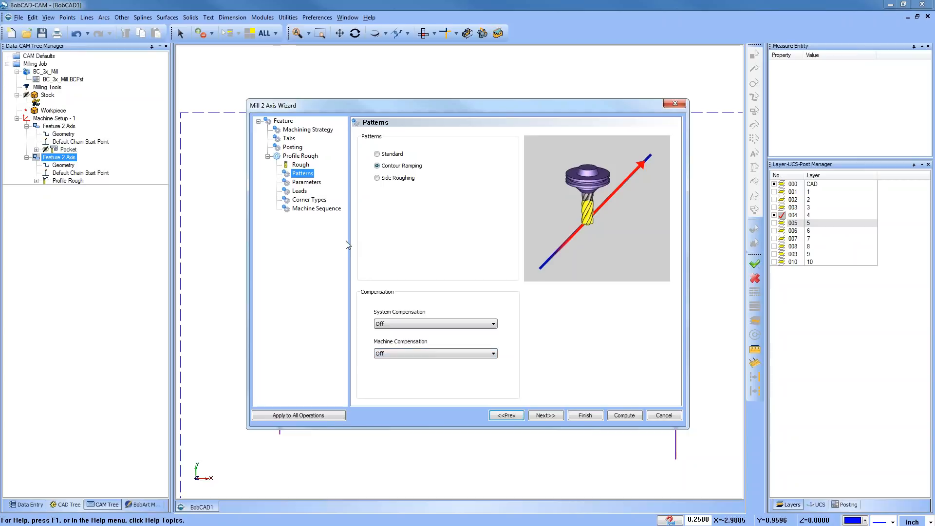
{"action": "left_click", "coordinate": [306, 182]}
{"action": "left_click", "coordinate": [490, 157]}
{"action": "left_click_drag", "start_coordinate": [490, 157], "coordinate": [398, 157]}
{"action": "type", "text": ".25"}
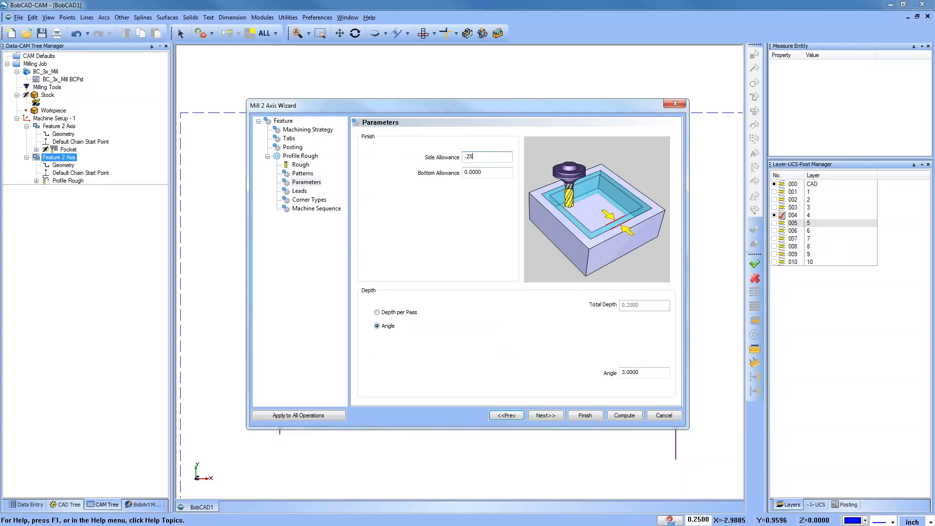
{"action": "left_click", "coordinate": [586, 416]}
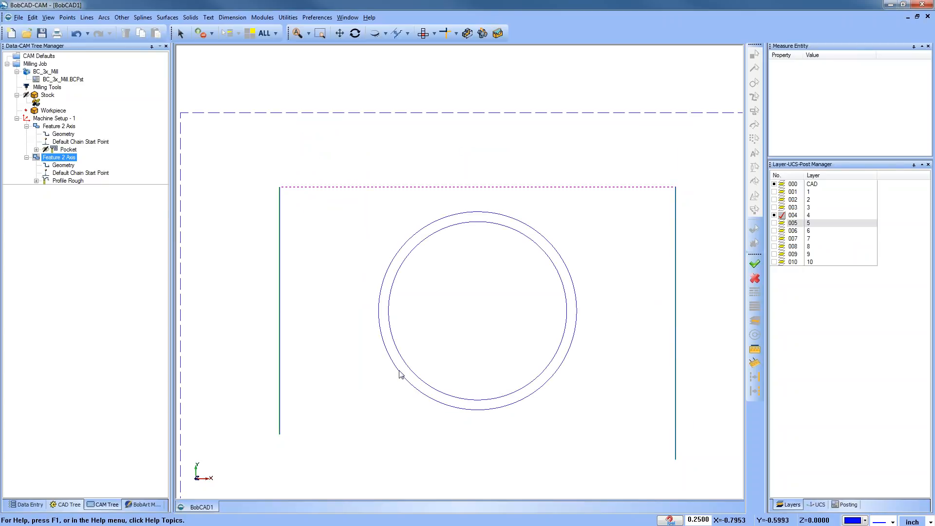
Inspect the Profile Rough toolpath along both open lines in 3D and reselect the second 2 axis feature
{"action": "scroll", "coordinate": [266, 249], "scroll_direction": "up", "scroll_amount": 3}
{"action": "scroll", "coordinate": [266, 249], "scroll_direction": "down", "scroll_amount": 5}
{"action": "middle_click_drag", "start_coordinate": [414, 340], "coordinate": [487, 258]}
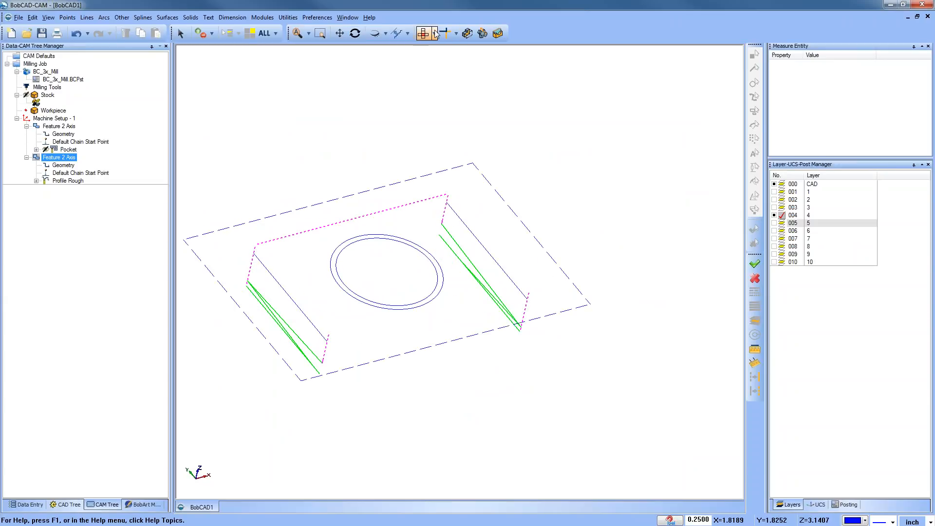
{"action": "left_click", "coordinate": [98, 173]}
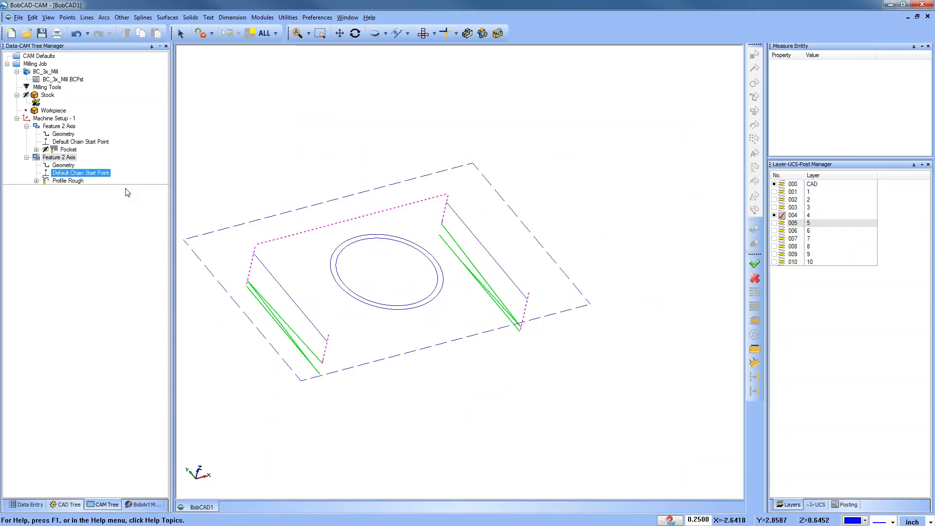
{"action": "left_click", "coordinate": [65, 158]}
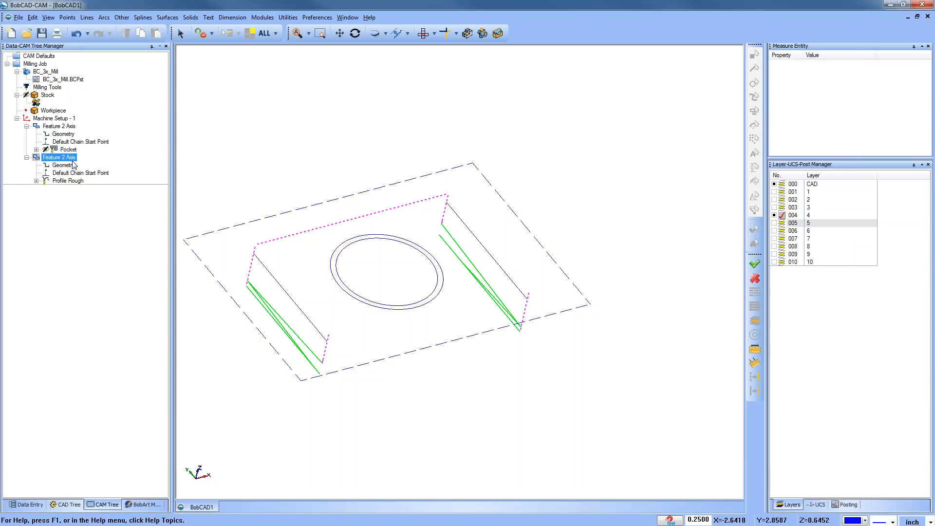
Set the side allowance of the second 2 Axis feature's Profile Rough operation to 0.0000 and compute its toolpath
{"action": "right_click", "coordinate": [65, 159]}
{"action": "left_click", "coordinate": [119, 181]}
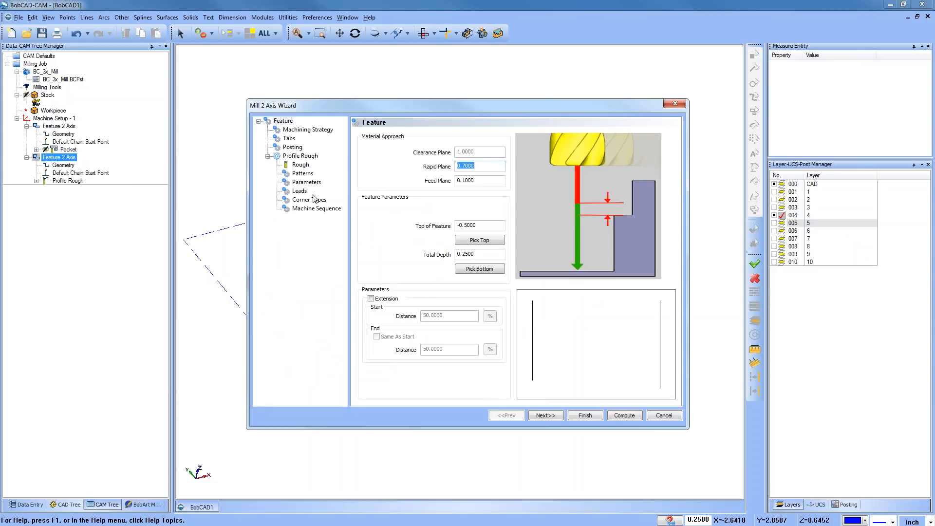
{"action": "left_click", "coordinate": [303, 173]}
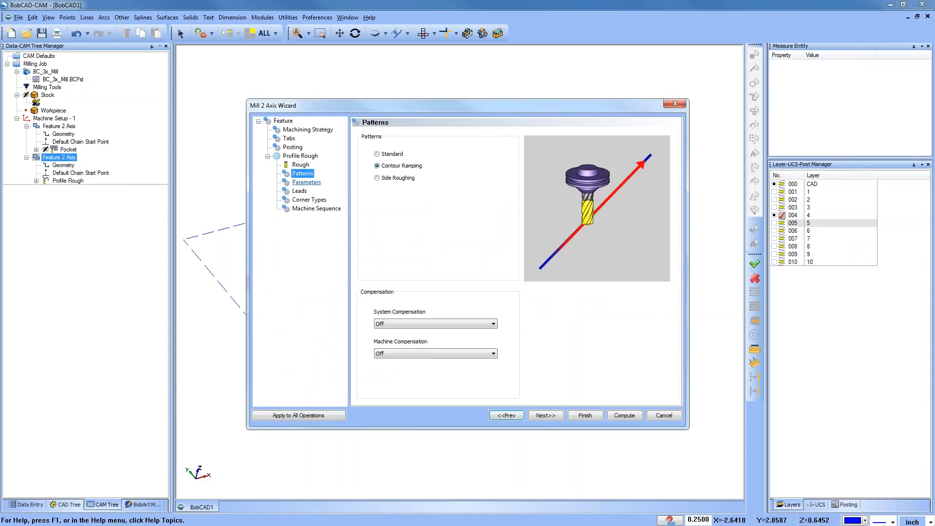
{"action": "left_click", "coordinate": [307, 182]}
{"action": "left_click_drag", "start_coordinate": [490, 157], "coordinate": [469, 156]}
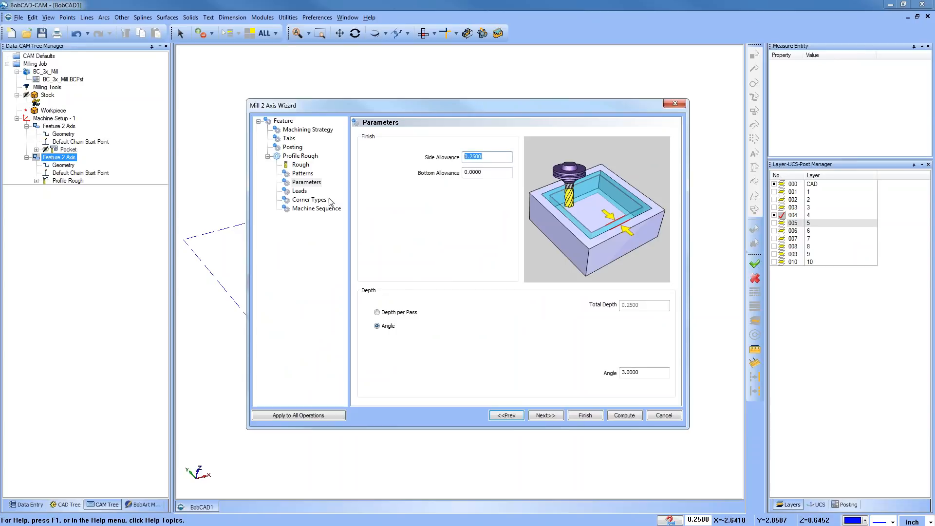
{"action": "left_click", "coordinate": [492, 157]}
{"action": "left_click", "coordinate": [302, 173]}
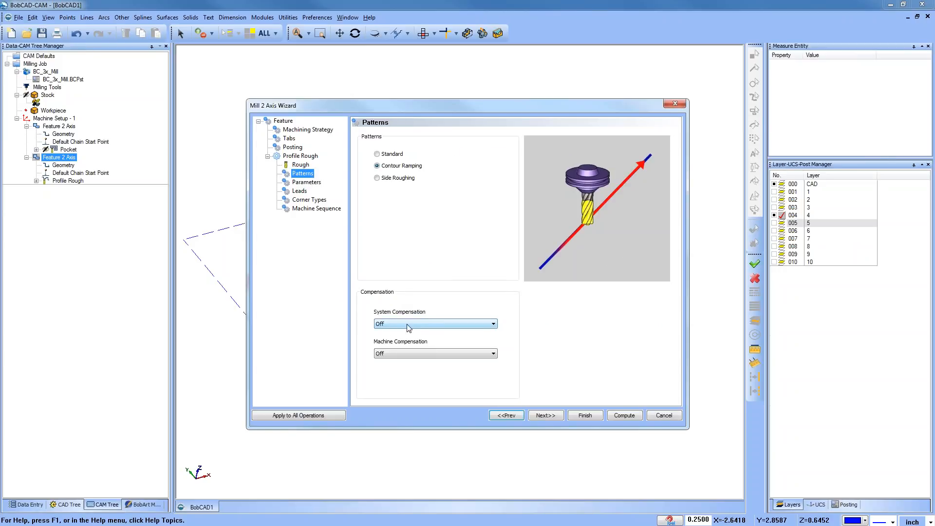
{"action": "left_click", "coordinate": [307, 182]}
{"action": "type", "text": "0000"}
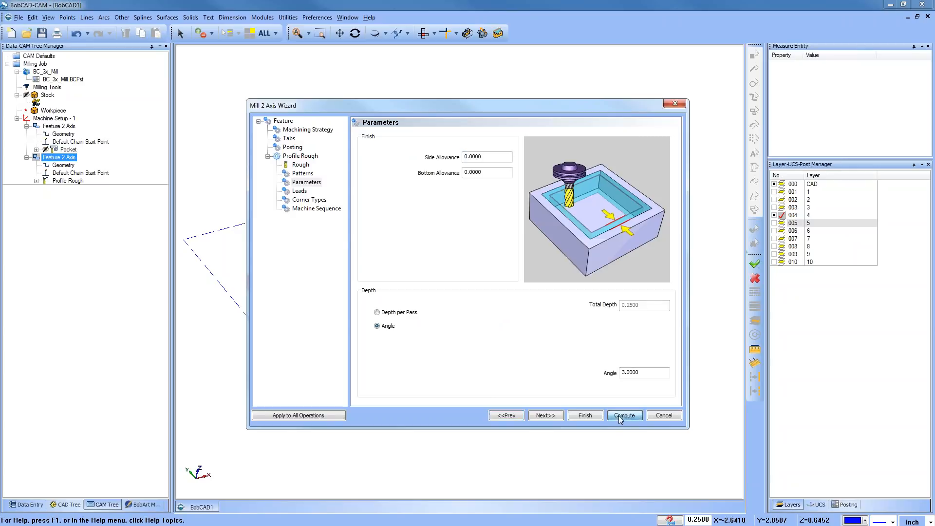
{"action": "left_click", "coordinate": [620, 416]}
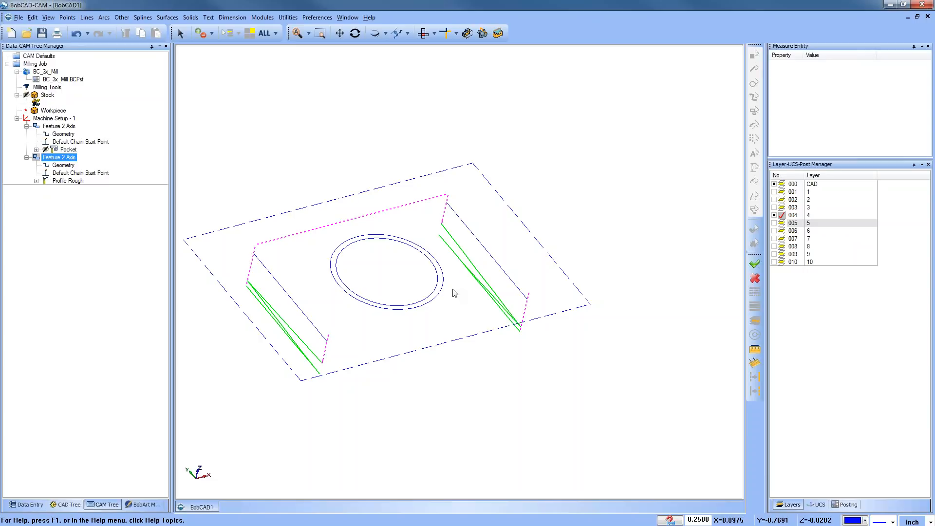
Open the milling tool crib and sort its tool list by tool number
{"action": "left_click", "coordinate": [49, 95]}
{"action": "left_click", "coordinate": [49, 88]}
{"action": "right_click", "coordinate": [49, 88]}
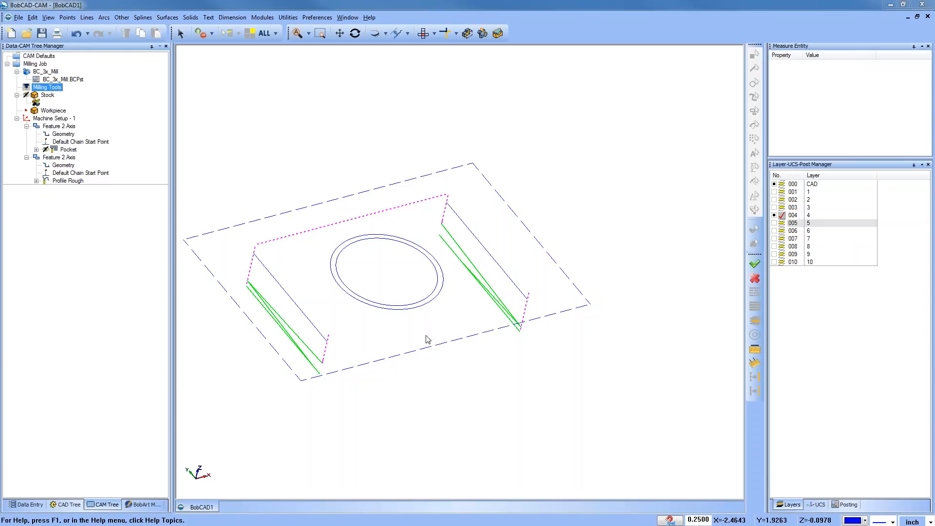
{"action": "left_click", "coordinate": [71, 106]}
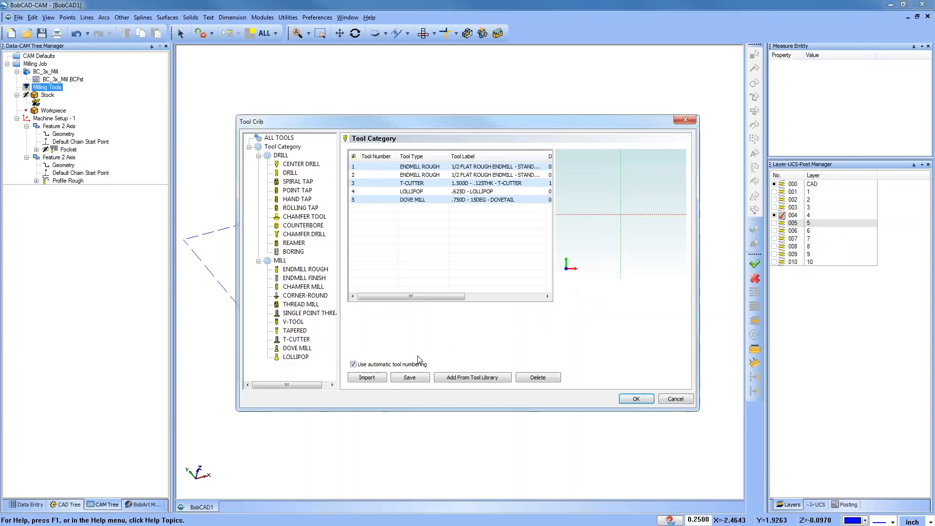
{"action": "left_click", "coordinate": [372, 156]}
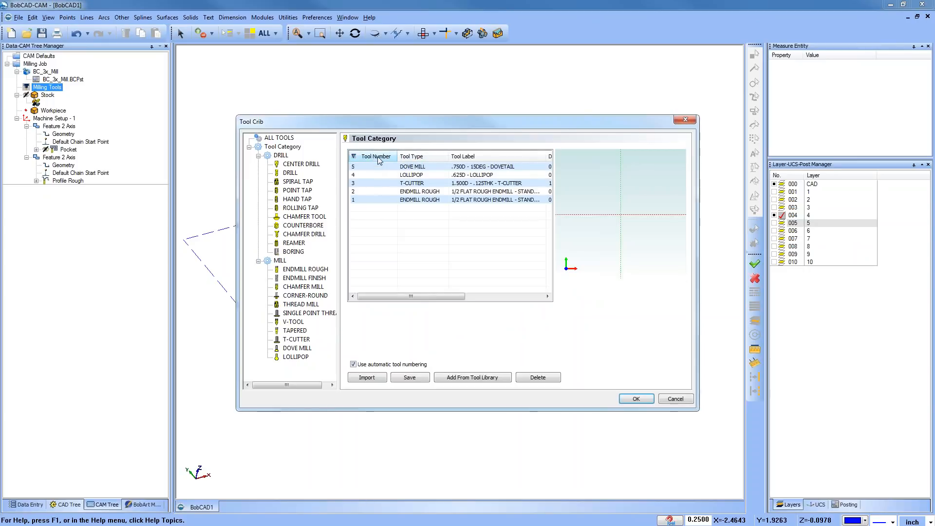
{"action": "left_click", "coordinate": [378, 158]}
{"action": "left_click", "coordinate": [375, 157]}
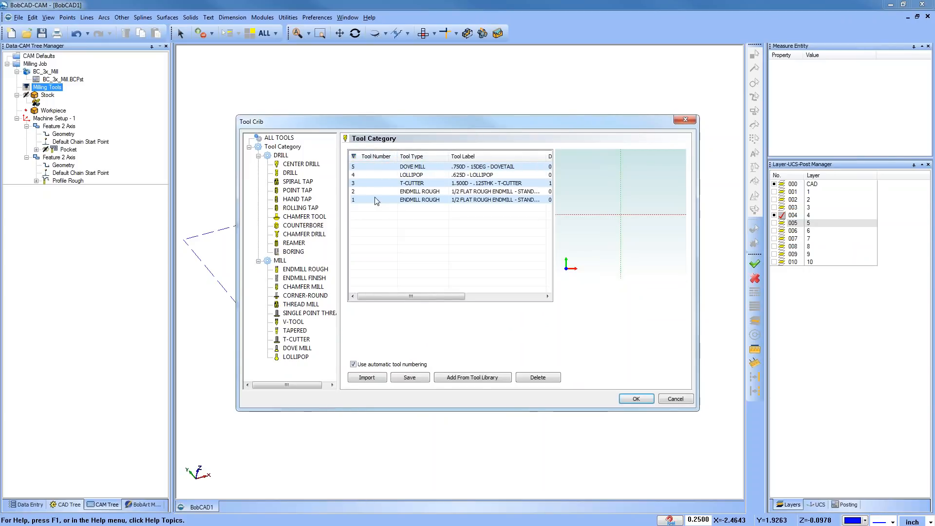
{"action": "left_click", "coordinate": [377, 158]}
Sort the tool crib list by tool label and by another tool property, and close the crib without saving changes
{"action": "left_click", "coordinate": [470, 156]}
{"action": "left_click", "coordinate": [470, 156]}
{"action": "left_click_drag", "start_coordinate": [441, 296], "coordinate": [515, 296]}
{"action": "left_click", "coordinate": [422, 157]}
{"action": "left_click", "coordinate": [422, 159]}
{"action": "left_click_drag", "start_coordinate": [454, 296], "coordinate": [380, 297]}
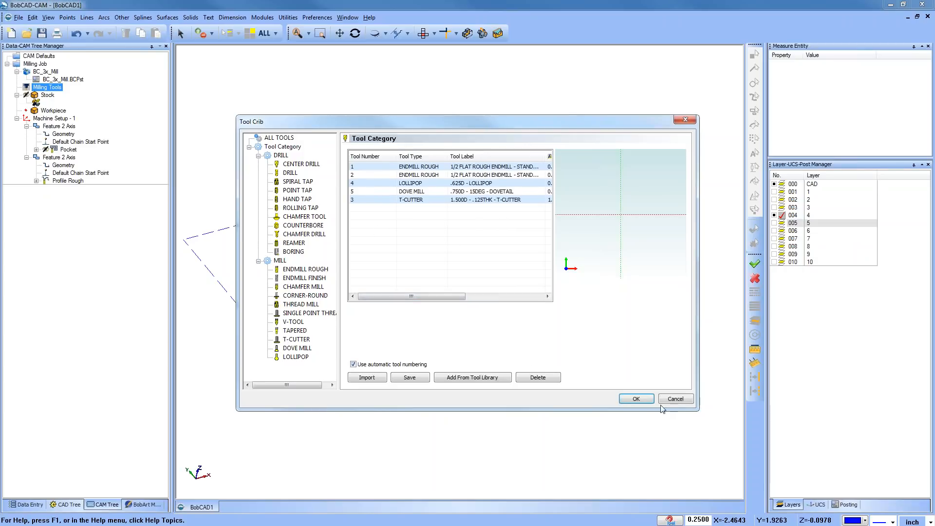
{"action": "left_click", "coordinate": [672, 399]}
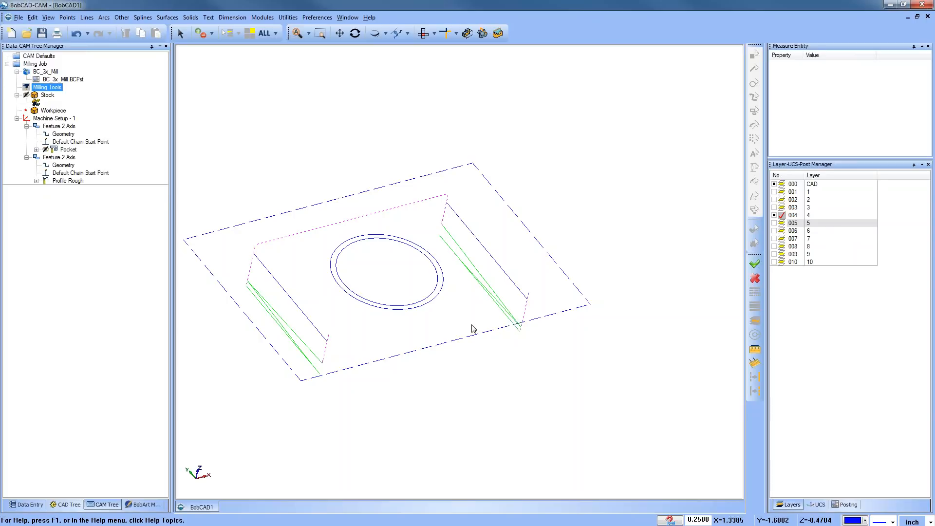
Examine the two profile chains picked as the second 2 Axis feature's geometry, leaving the selection as it is
{"action": "left_click", "coordinate": [64, 165]}
{"action": "right_click", "coordinate": [65, 167]}
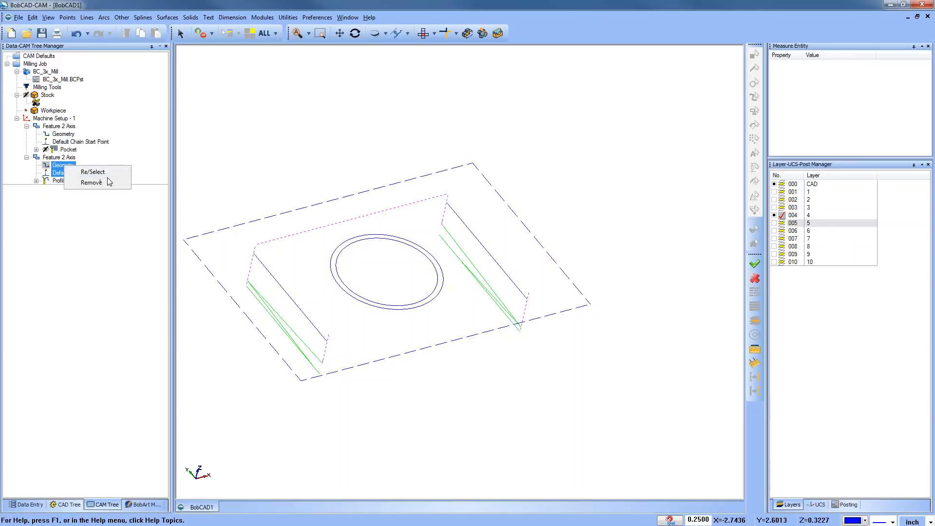
{"action": "left_click", "coordinate": [85, 169]}
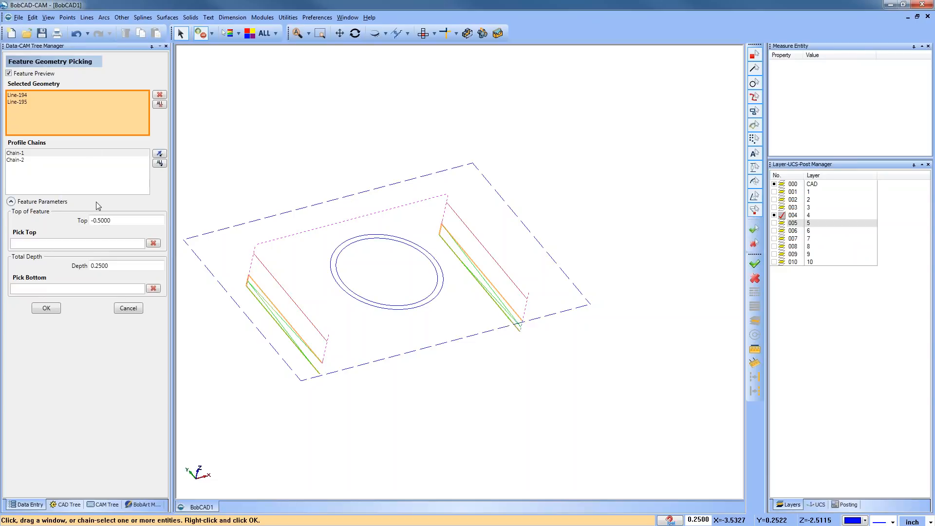
{"action": "left_click", "coordinate": [19, 162]}
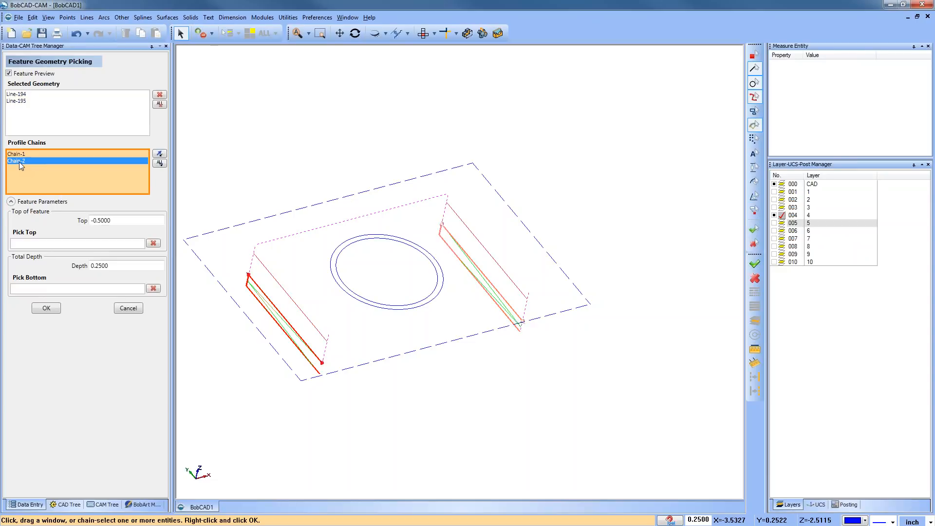
{"action": "key", "text": "Up"}
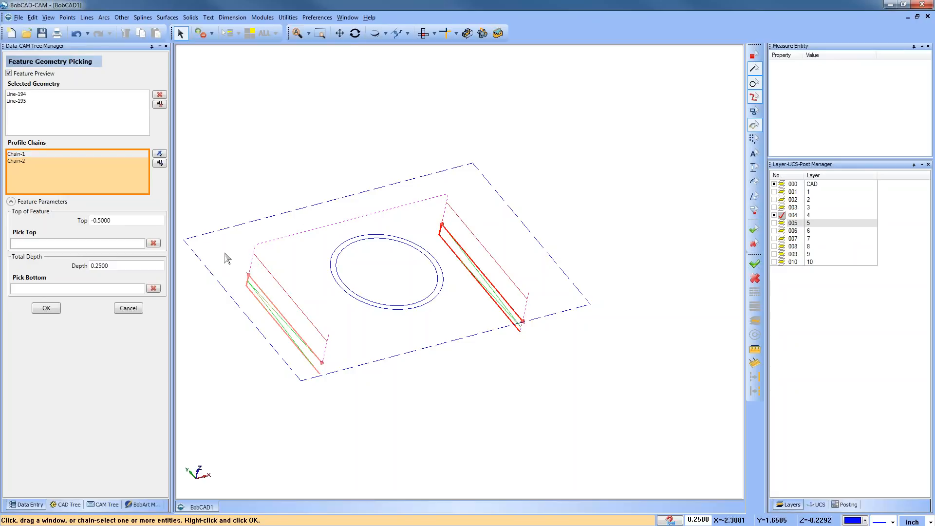
{"action": "left_click", "coordinate": [134, 311]}
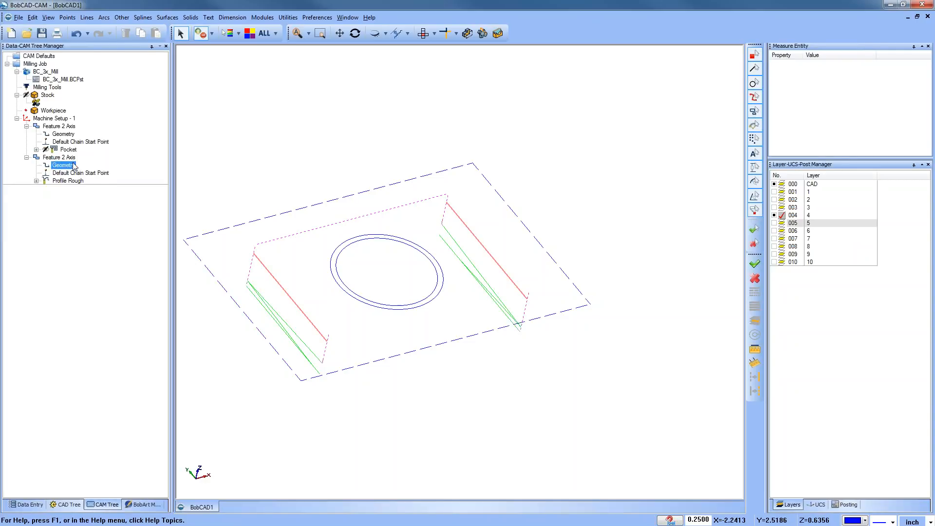
{"action": "left_click", "coordinate": [64, 166]}
{"action": "left_click", "coordinate": [66, 181]}
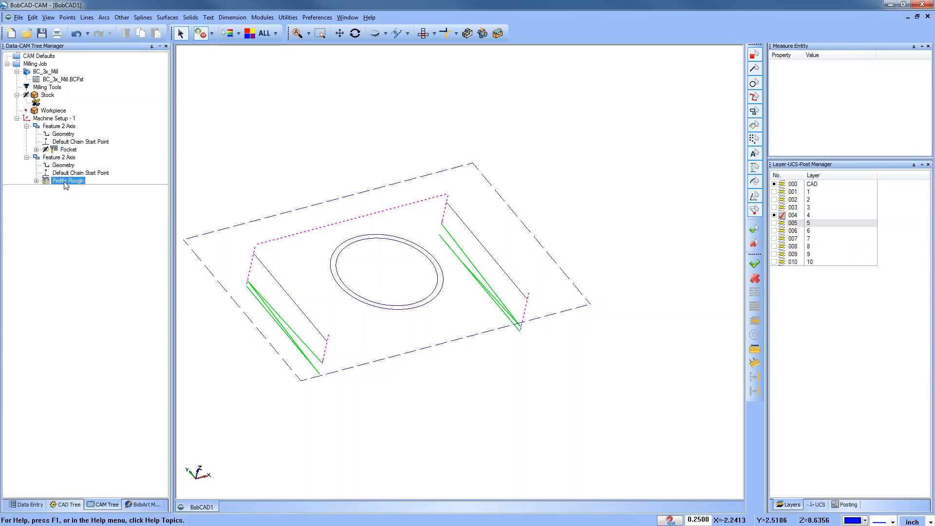
{"action": "left_click", "coordinate": [59, 156]}
Draw a 5.0000 by 0.6750 rectangle with 0.3 corner radii, centred at X 0.0000, Y 1.5000, Z 0.0000
{"action": "left_click", "coordinate": [423, 32]}
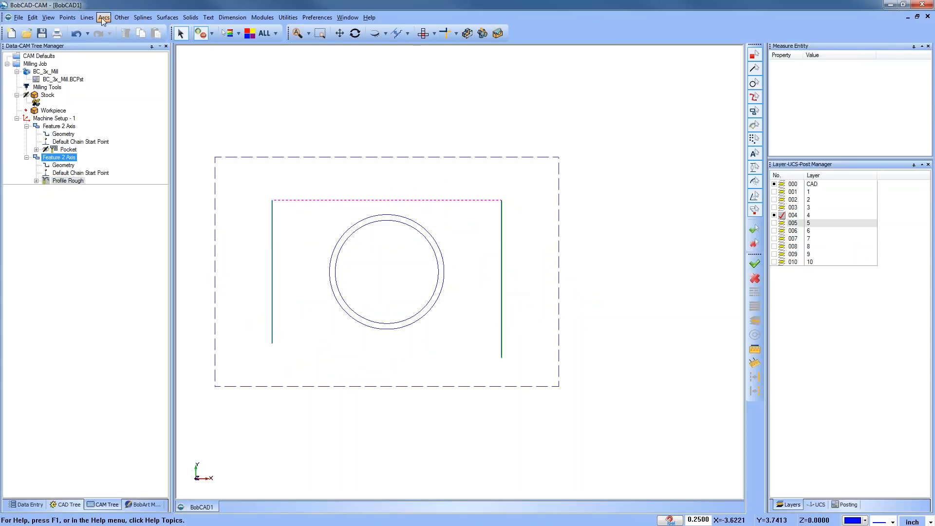
{"action": "left_click", "coordinate": [122, 18]}
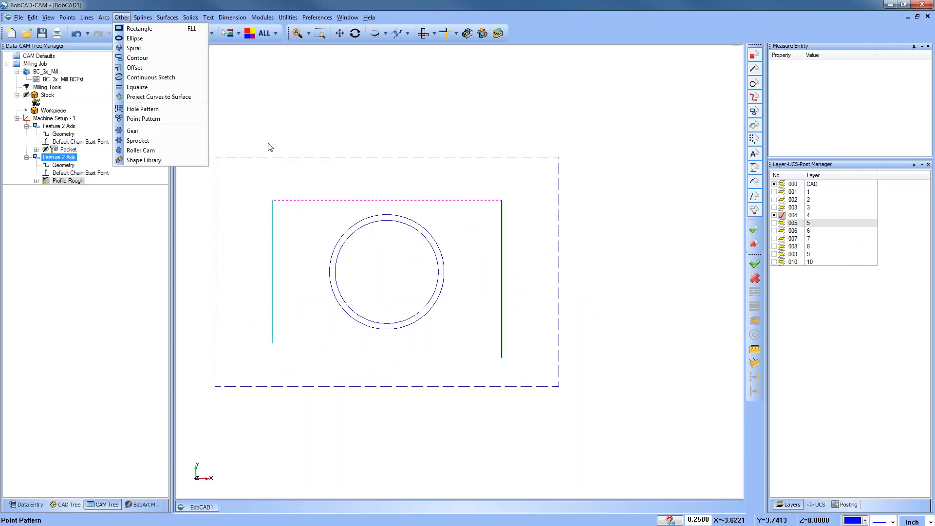
{"action": "left_click", "coordinate": [138, 30]}
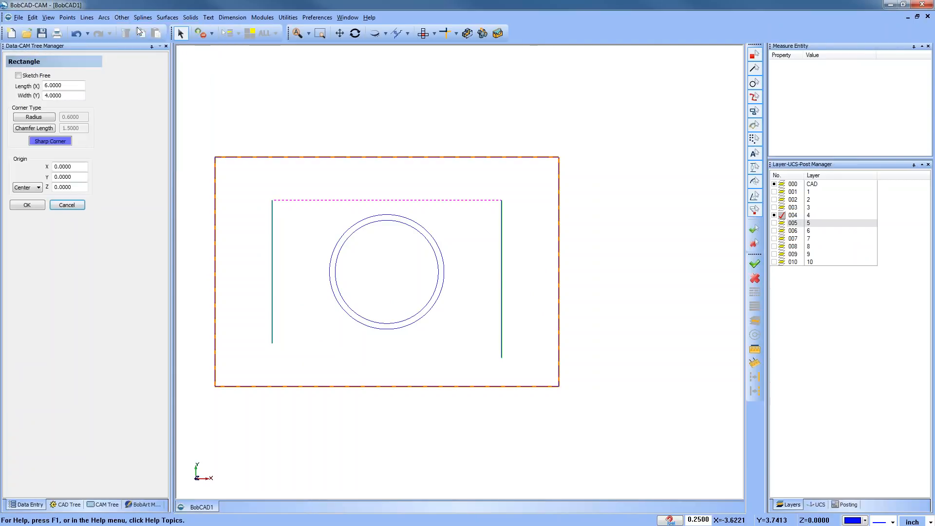
{"action": "left_click", "coordinate": [34, 117]}
{"action": "double_click", "coordinate": [73, 117]}
{"action": "type", "text": ".3"}
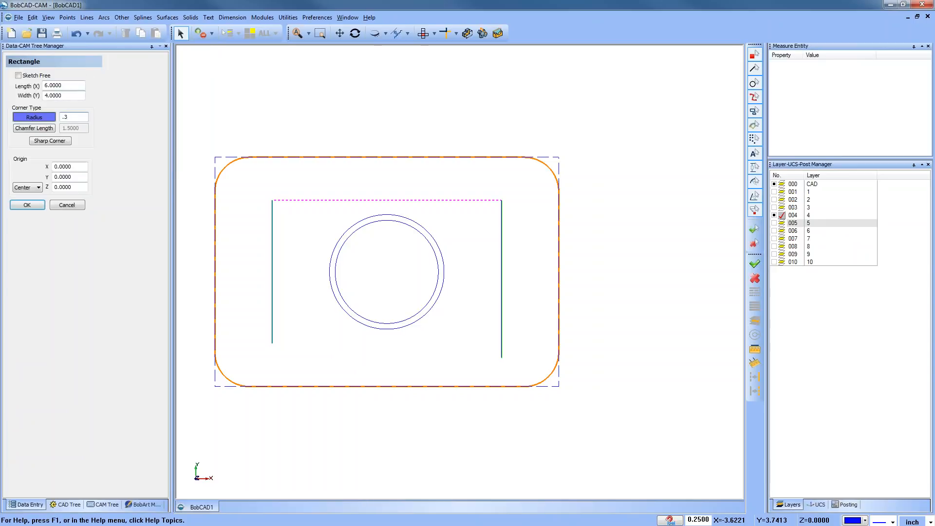
{"action": "key", "text": "Tab"}
{"action": "type", "text": "5"}
{"action": "key", "text": "Tab"}
{"action": "type", "text": ".675"}
{"action": "key", "text": "Tab"}
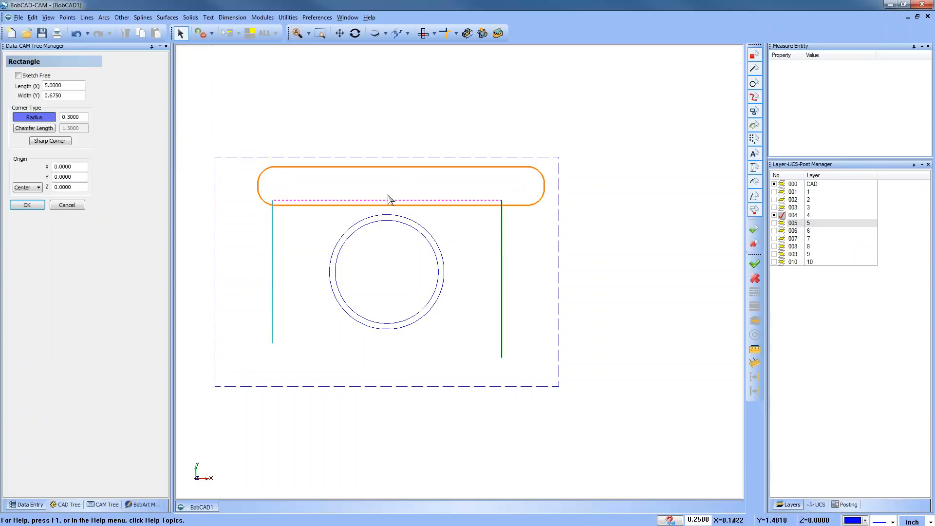
{"action": "left_click", "coordinate": [389, 193]}
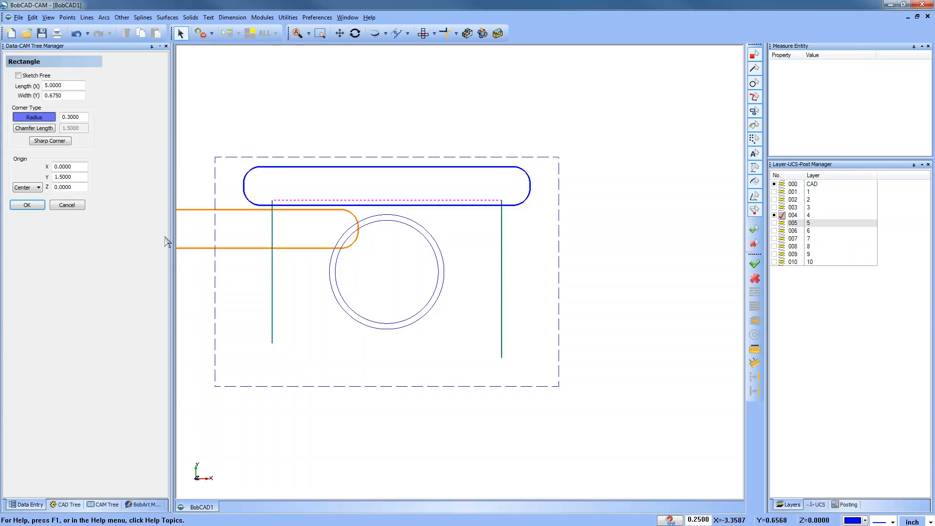
{"action": "left_click", "coordinate": [66, 205]}
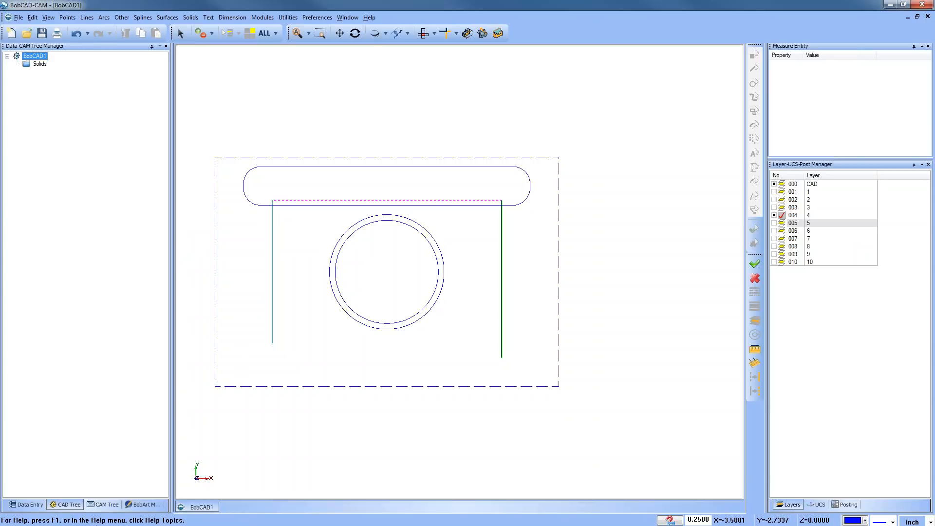
Replace the second 2 Axis feature's geometry with the whole rounded rectangle chain
{"action": "left_click", "coordinate": [102, 505]}
{"action": "left_click", "coordinate": [63, 165]}
{"action": "right_click", "coordinate": [63, 165]}
{"action": "left_click", "coordinate": [97, 185]}
{"action": "right_click", "coordinate": [63, 166]}
{"action": "left_click", "coordinate": [93, 173]}
{"action": "left_click", "coordinate": [274, 168], "text": "shift"}
{"action": "key", "text": "space"}
Set the system compensation of the second 2 Axis feature's contour-ramping Profile Rough to Left and compute the toolpath
{"action": "right_click", "coordinate": [68, 162]}
{"action": "left_click", "coordinate": [78, 166]}
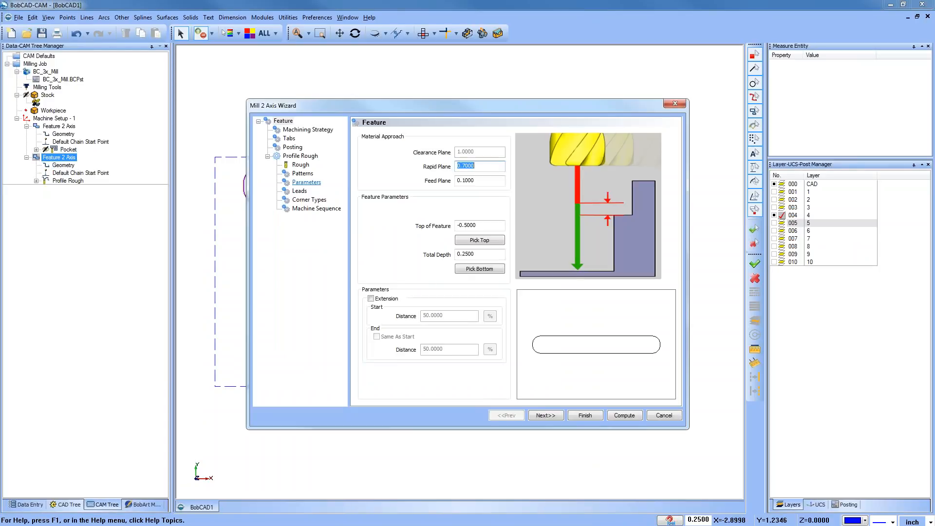
{"action": "left_click", "coordinate": [301, 165]}
{"action": "double_click", "coordinate": [475, 169]}
{"action": "double_click", "coordinate": [495, 194]}
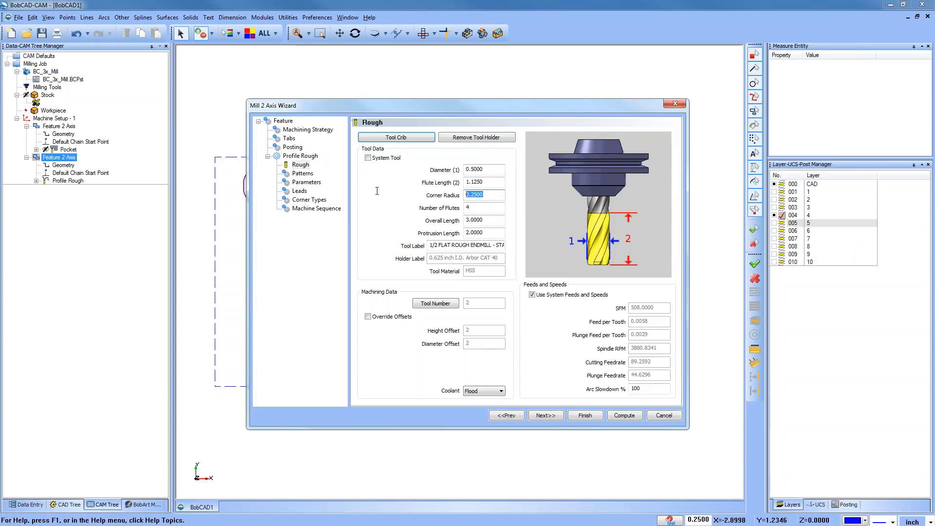
{"action": "left_click", "coordinate": [308, 183]}
{"action": "left_click", "coordinate": [303, 174]}
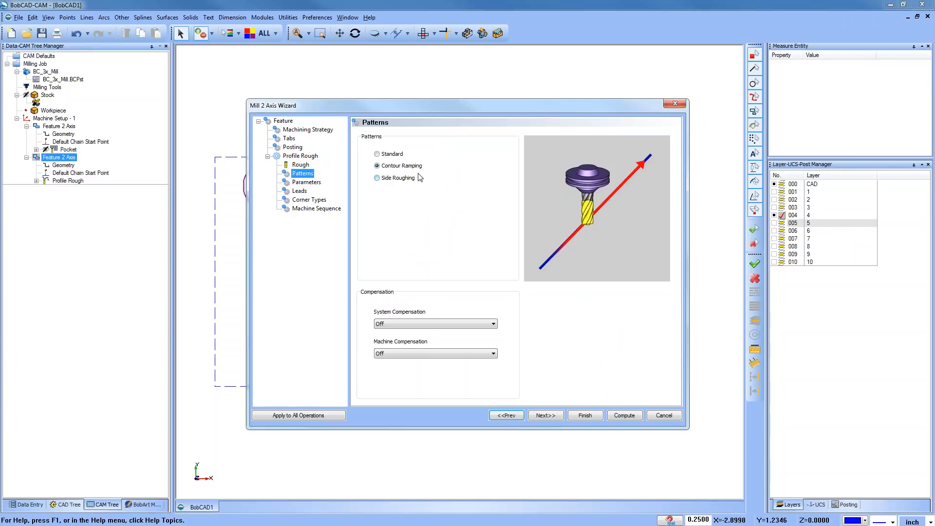
{"action": "left_click", "coordinate": [433, 323]}
{"action": "left_click", "coordinate": [408, 339]}
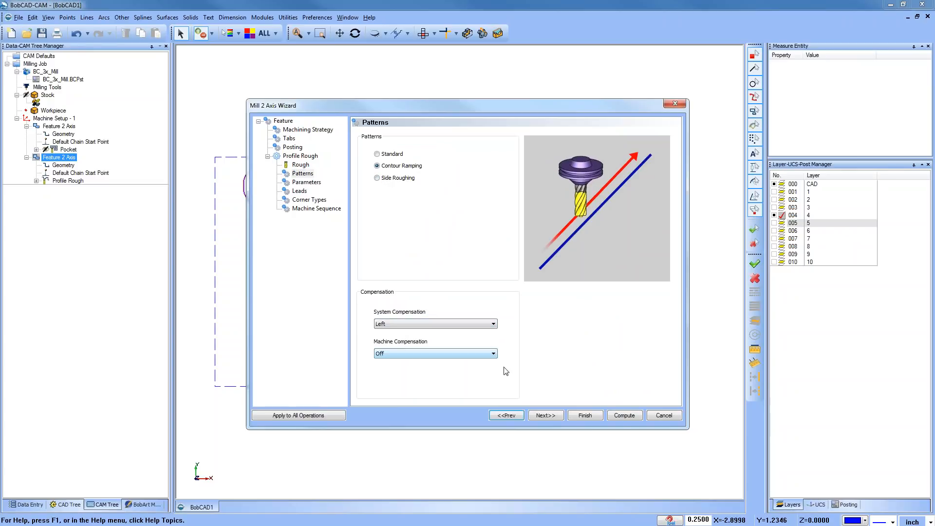
{"action": "left_click", "coordinate": [625, 416]}
Backplot the Profile Rough toolpath along the rounded rectangle move by move, and close the backplot
{"action": "middle_click_drag", "start_coordinate": [426, 323], "coordinate": [501, 341]}
{"action": "left_click", "coordinate": [66, 180]}
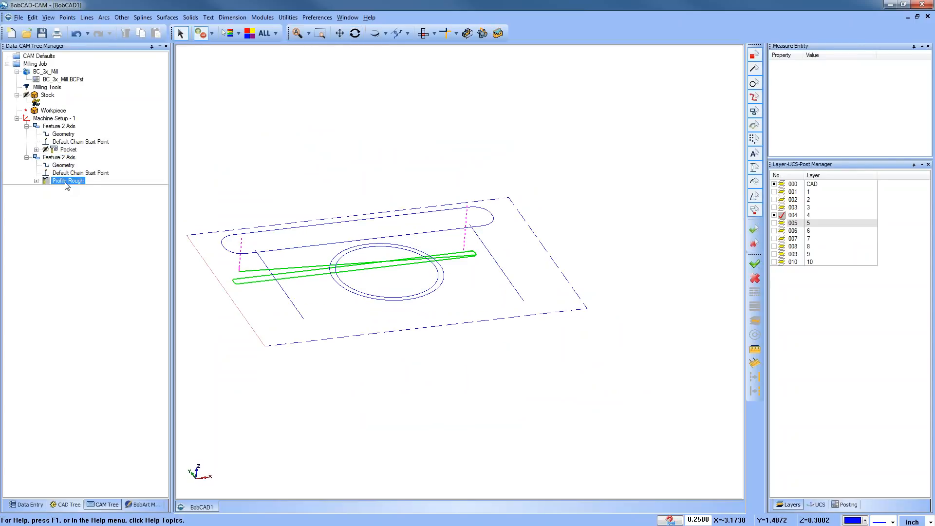
{"action": "right_click", "coordinate": [62, 181]}
{"action": "left_click", "coordinate": [80, 204]}
{"action": "left_click", "coordinate": [114, 89]}
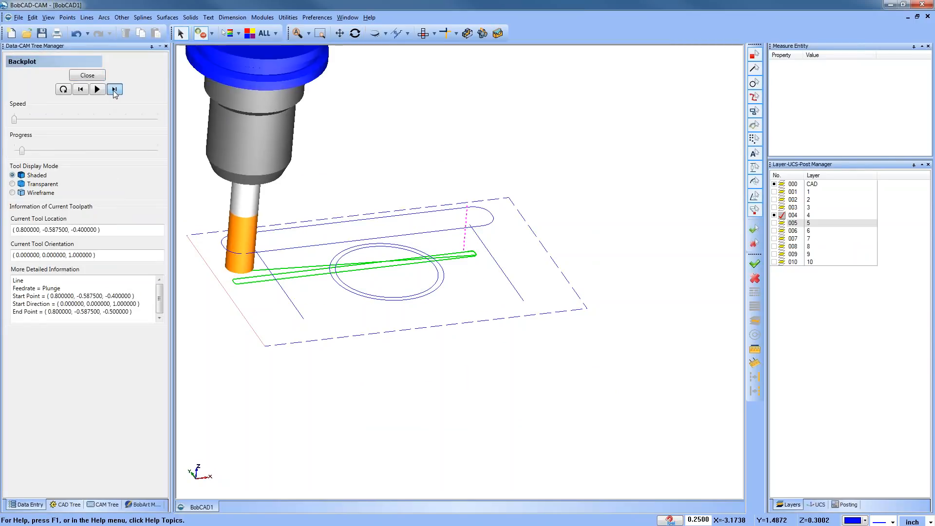
{"action": "left_click", "coordinate": [114, 91]}
{"action": "left_click", "coordinate": [113, 91]}
{"action": "left_click", "coordinate": [114, 91]}
{"action": "left_click", "coordinate": [113, 91]}
{"action": "left_click", "coordinate": [114, 91]}
{"action": "left_click", "coordinate": [113, 91]}
{"action": "left_click", "coordinate": [114, 91]}
{"action": "left_click", "coordinate": [113, 91]}
{"action": "left_click", "coordinate": [114, 91]}
{"action": "left_click", "coordinate": [113, 91]}
{"action": "left_click", "coordinate": [87, 75]}
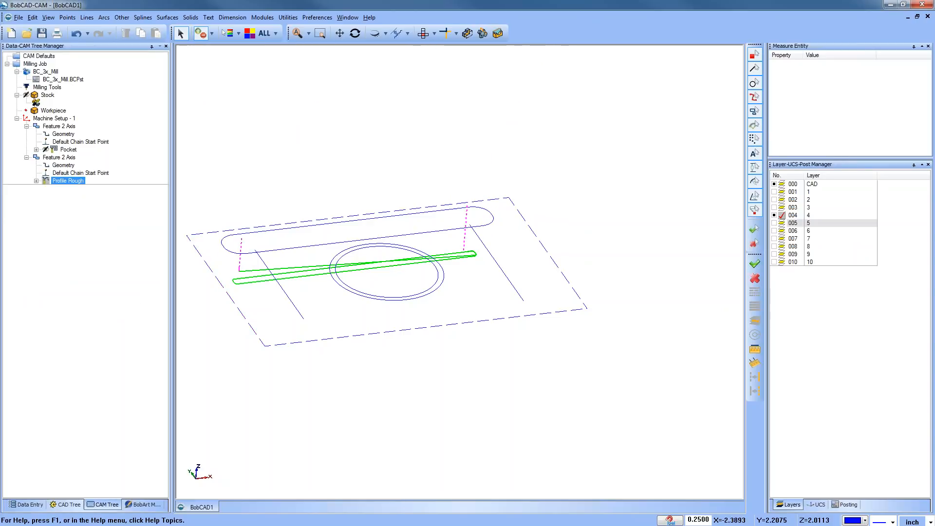
Open the machining simulation, raise its run speed slightly and run it on the stock
{"action": "left_click", "coordinate": [423, 33]}
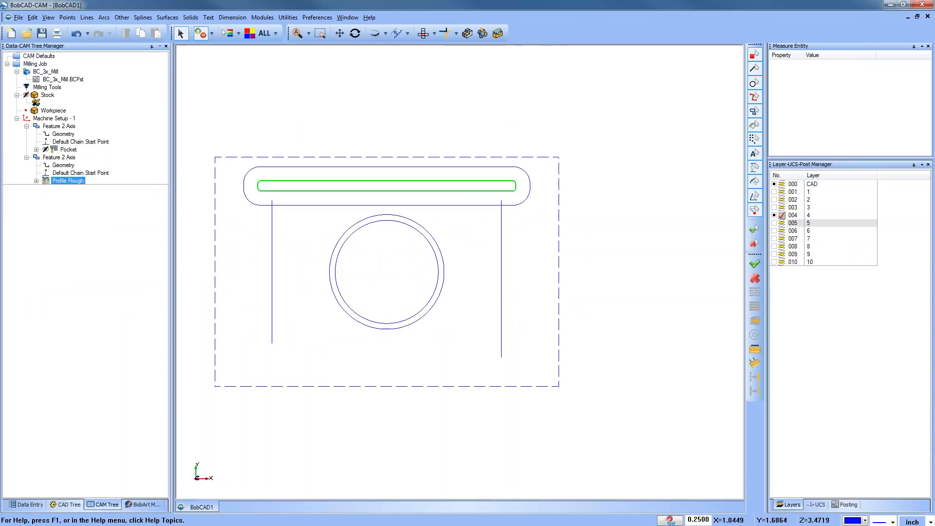
{"action": "left_click", "coordinate": [262, 17]}
{"action": "left_click", "coordinate": [293, 80]}
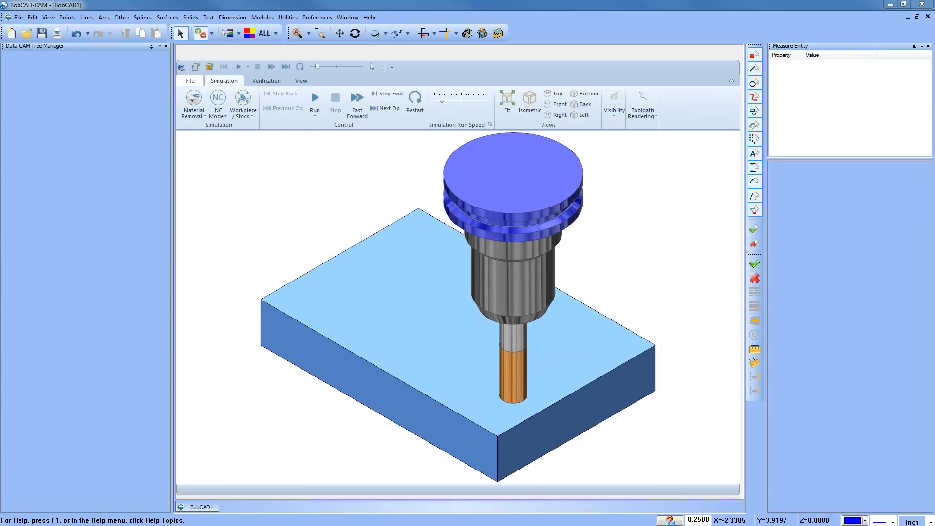
{"action": "left_click_drag", "start_coordinate": [442, 99], "coordinate": [449, 99]}
{"action": "left_click", "coordinate": [317, 99]}
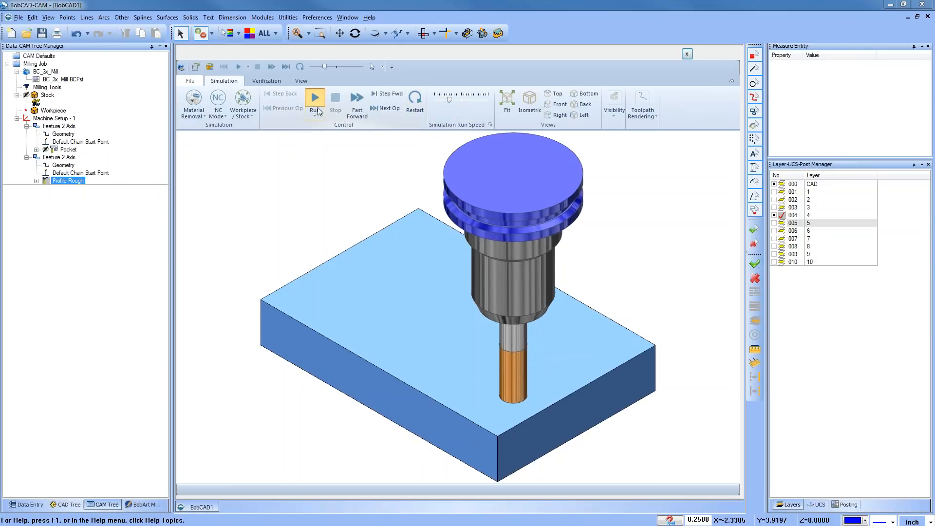
Run the machining simulation on the stock at a slightly lower speed, inspect the machined slot, and close the simulation
{"action": "left_click", "coordinate": [634, 114]}
{"action": "left_click", "coordinate": [624, 144]}
{"action": "left_click_drag", "start_coordinate": [448, 99], "coordinate": [444, 100]}
{"action": "left_click", "coordinate": [315, 99]}
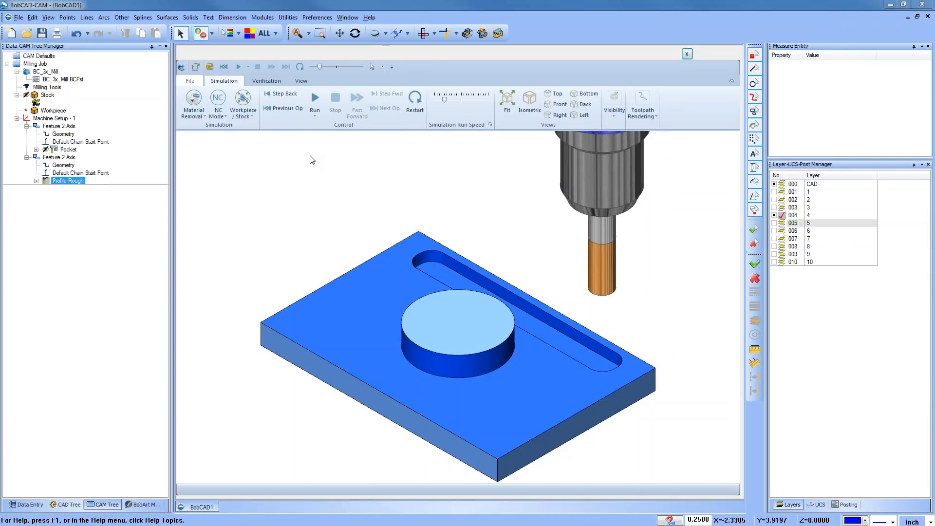
{"action": "middle_click_drag", "start_coordinate": [320, 390], "coordinate": [539, 353]}
{"action": "scroll", "coordinate": [538, 357], "scroll_direction": "down", "scroll_amount": 3}
{"action": "middle_click_drag", "start_coordinate": [453, 361], "coordinate": [414, 399]}
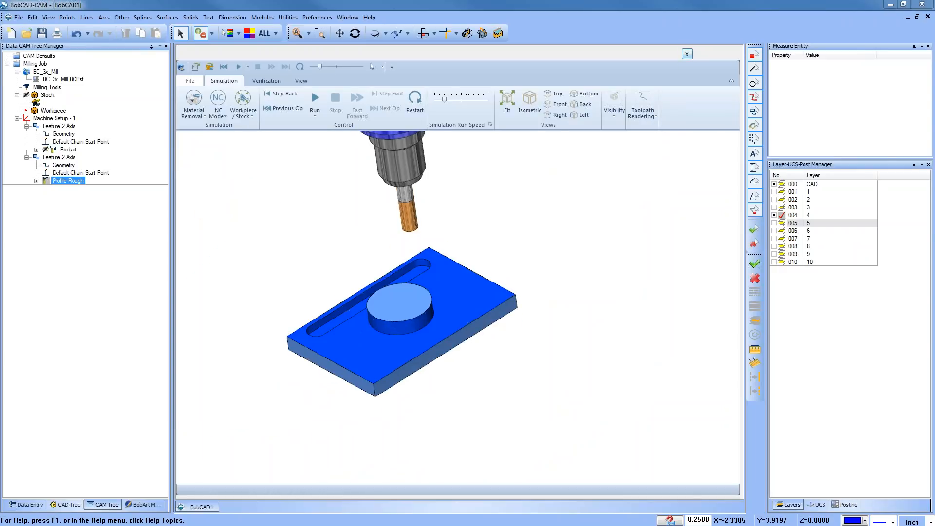
{"action": "left_click", "coordinate": [687, 54]}
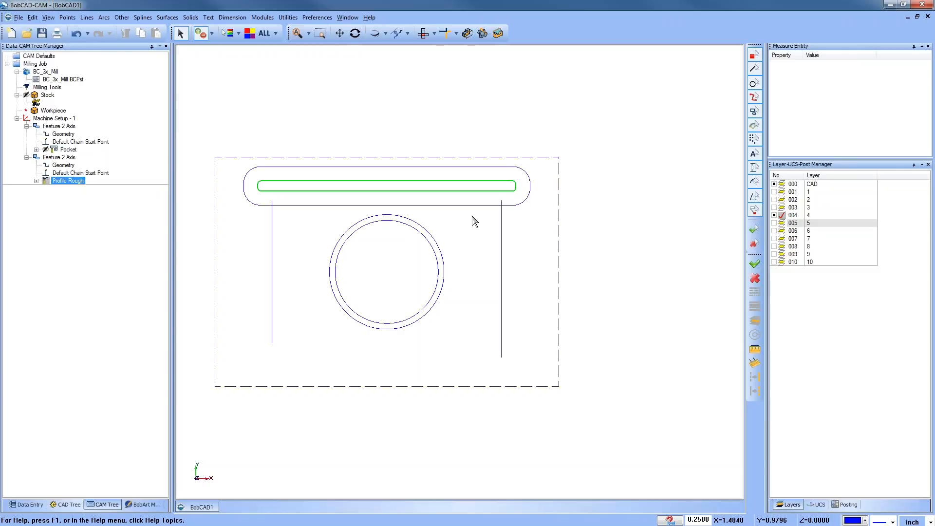
Replace the second 2 Axis feature's geometry with the inner circle
{"action": "right_click", "coordinate": [62, 165]}
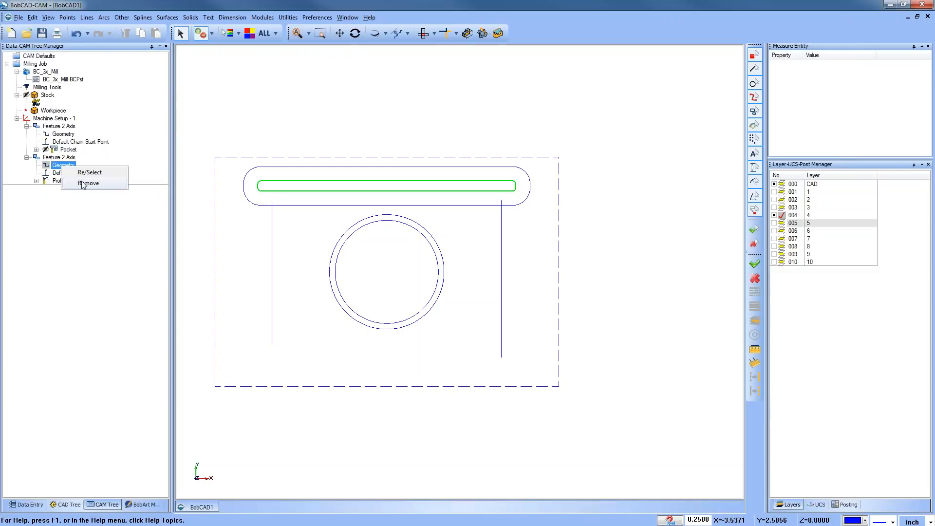
{"action": "left_click", "coordinate": [84, 173]}
{"action": "left_click", "coordinate": [370, 225]}
{"action": "right_click", "coordinate": [380, 267]}
Set the second 2 Axis feature's Profile Rough tool to 0.125 diameter with a 0.0625 corner radius
{"action": "right_click", "coordinate": [68, 159]}
{"action": "left_click", "coordinate": [92, 164]}
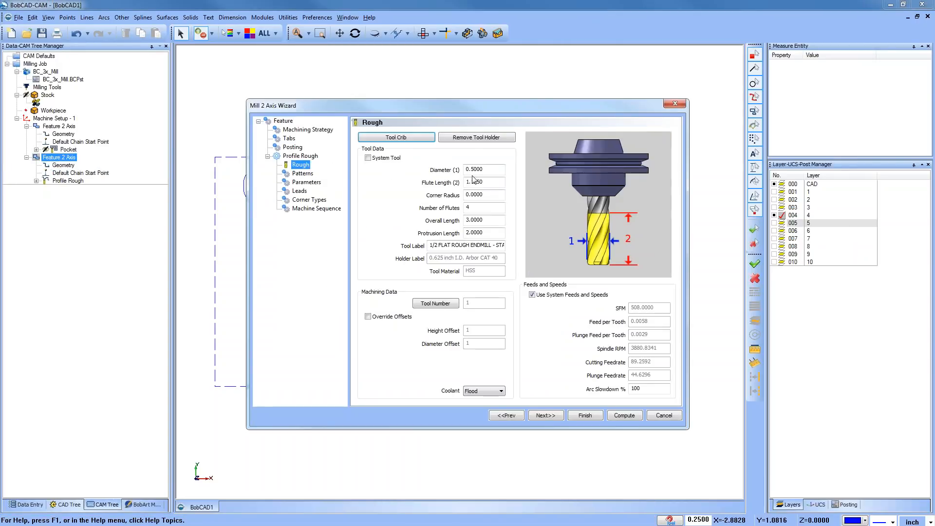
{"action": "left_click_drag", "start_coordinate": [487, 169], "coordinate": [464, 170]}
{"action": "type", "text": ".125"}
{"action": "key", "text": "Tab"}
{"action": "key", "text": "Tab"}
{"action": "type", "text": ".0"}
{"action": "key", "text": "Tab"}
Set the system compensation of the contour-ramping Profile Rough to Off
{"action": "left_click", "coordinate": [302, 173]}
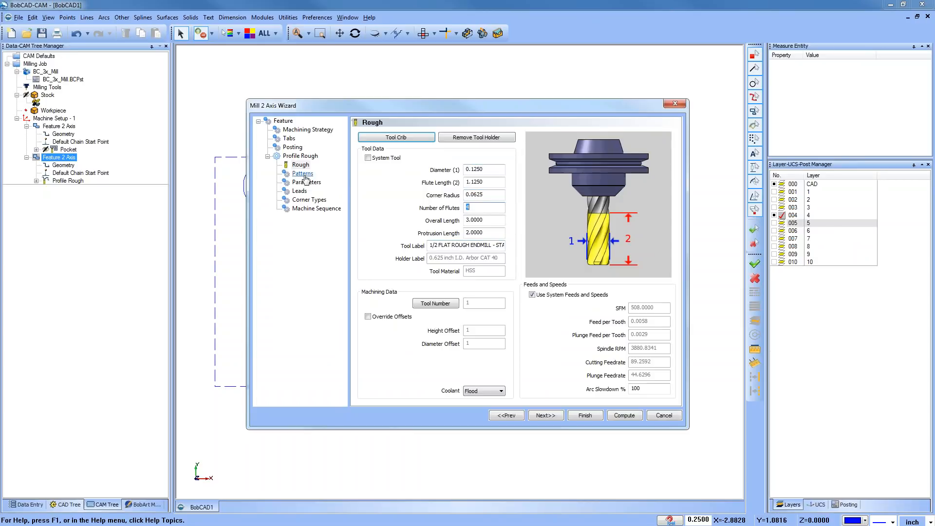
{"action": "left_click", "coordinate": [307, 182]}
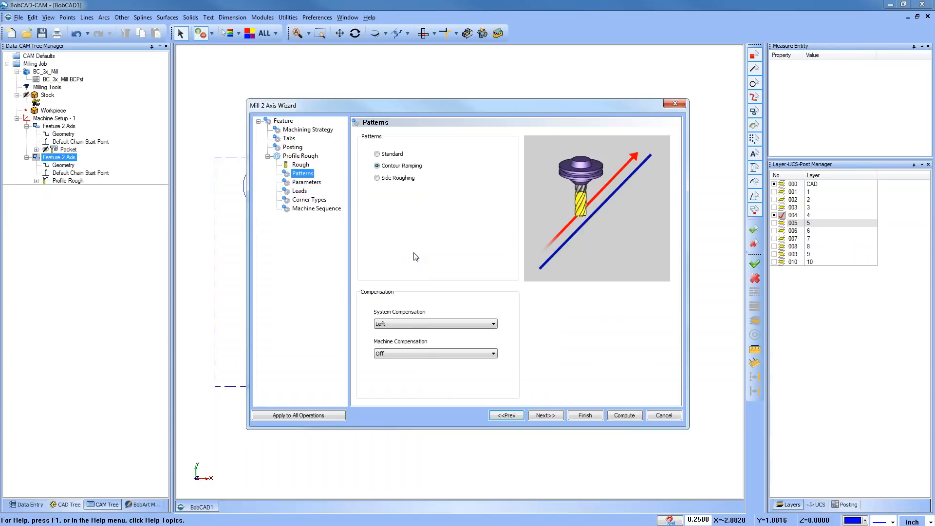
{"action": "left_click", "coordinate": [410, 324]}
{"action": "left_click", "coordinate": [404, 339]}
{"action": "left_click", "coordinate": [401, 325]}
{"action": "left_click", "coordinate": [401, 332]}
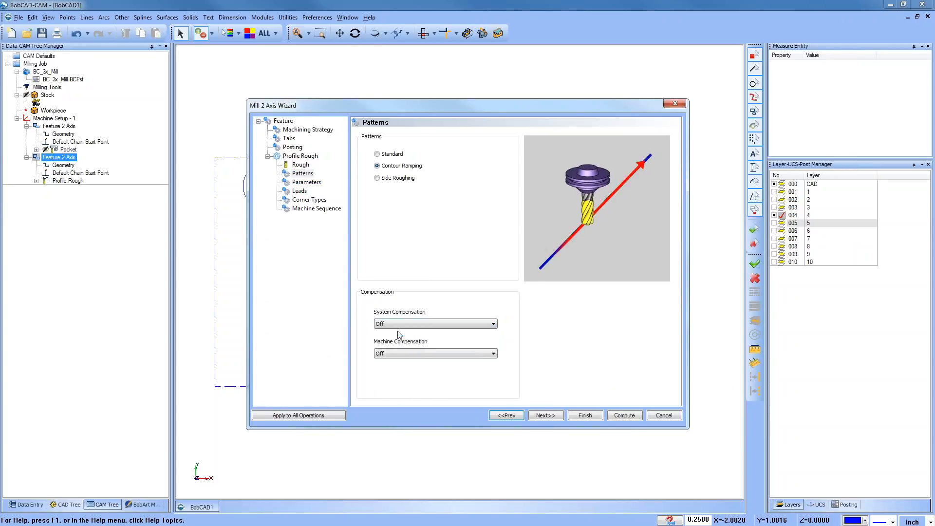
{"action": "left_click", "coordinate": [312, 184]}
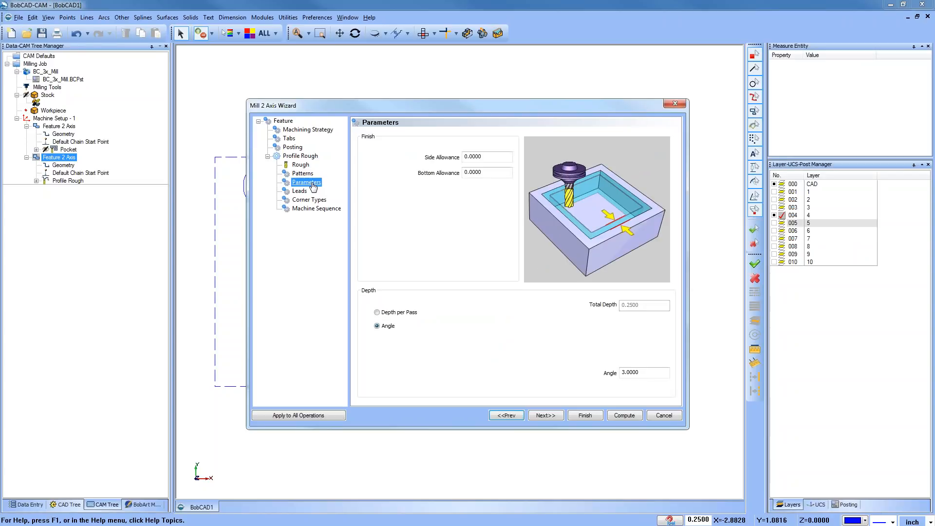
Set the feature's top to 0, rapid plane to 0.25 and total depth to 0.0625, and compute the toolpath
{"action": "left_click", "coordinate": [291, 122]}
{"action": "left_click_drag", "start_coordinate": [480, 254], "coordinate": [428, 257]}
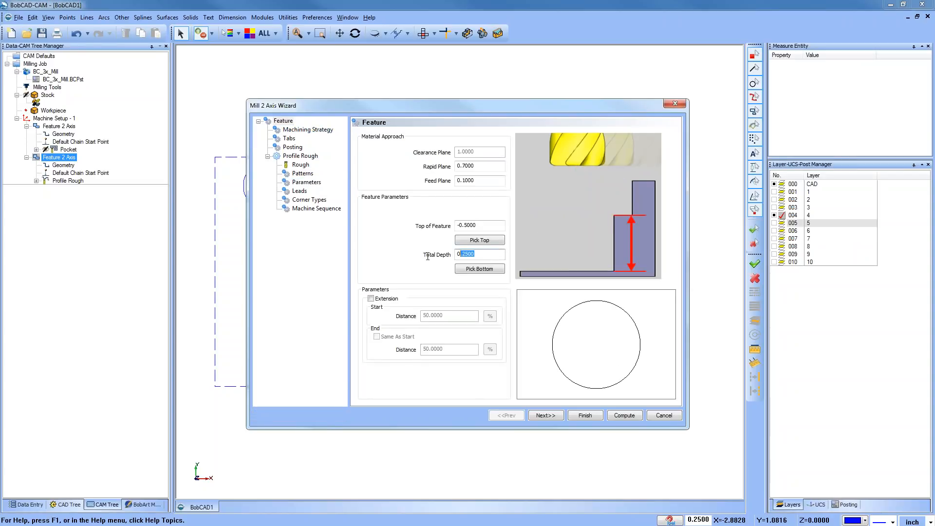
{"action": "left_click_drag", "start_coordinate": [482, 225], "coordinate": [429, 224]}
{"action": "type", "text": "0"}
{"action": "key", "text": "Tab"}
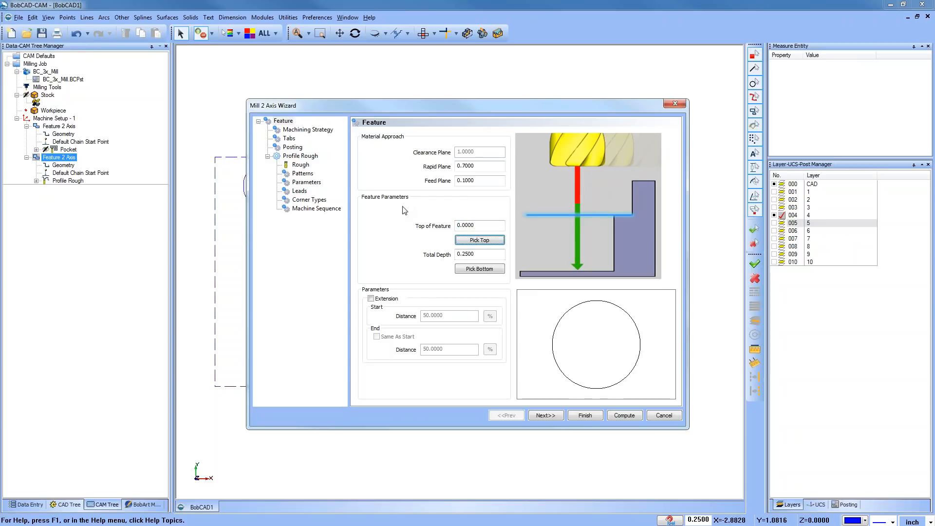
{"action": "left_click_drag", "start_coordinate": [488, 171], "coordinate": [431, 167]}
{"action": "type", "text": ".25"}
{"action": "key", "text": "Tab"}
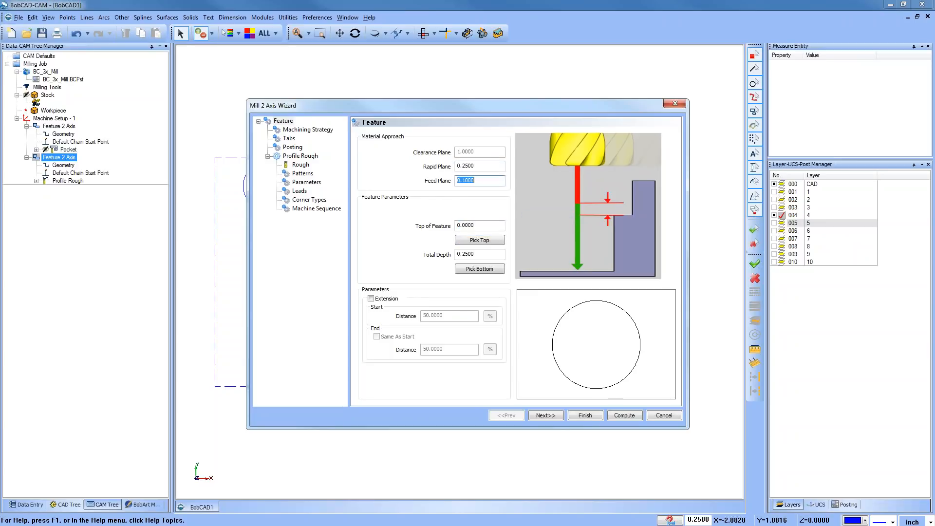
{"action": "left_click_drag", "start_coordinate": [480, 254], "coordinate": [429, 254]}
{"action": "type", "text": "."}
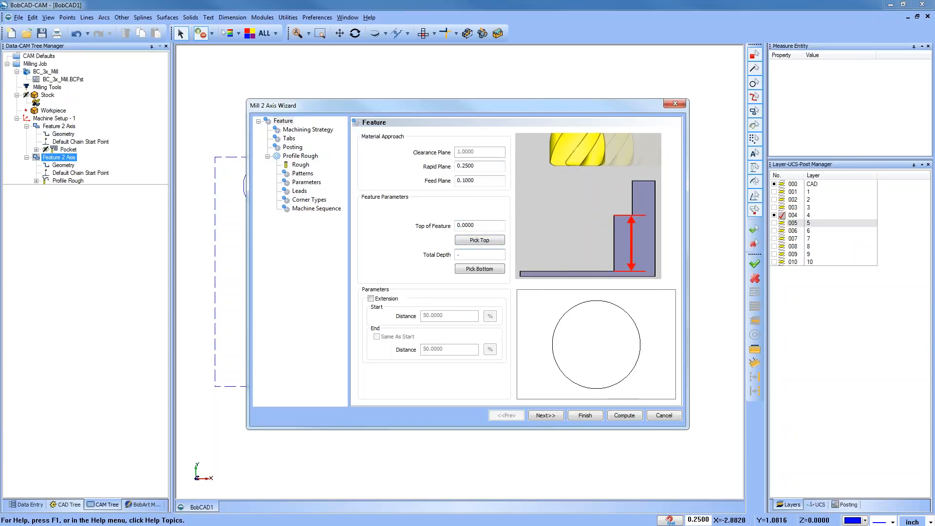
{"action": "type", "text": "0625"}
{"action": "left_click", "coordinate": [624, 415]}
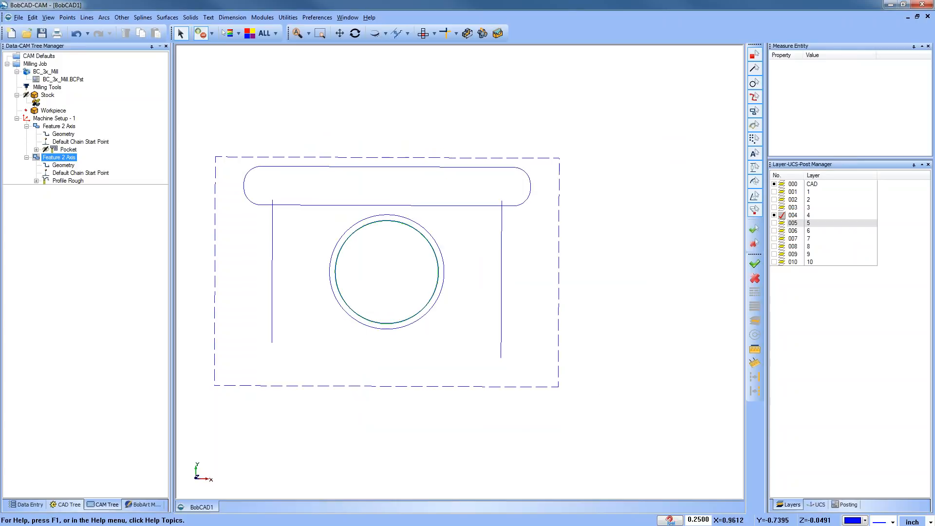
Backplot the Profile Rough toolpath around the inner circle through to its end, and close the backplot
{"action": "left_click", "coordinate": [66, 181]}
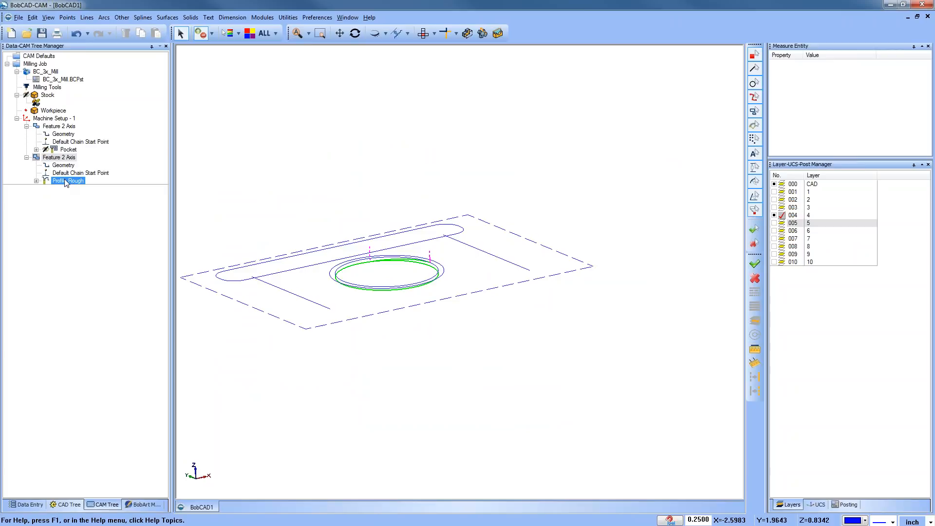
{"action": "right_click", "coordinate": [67, 182]}
{"action": "left_click", "coordinate": [95, 194]}
{"action": "left_click", "coordinate": [115, 89]}
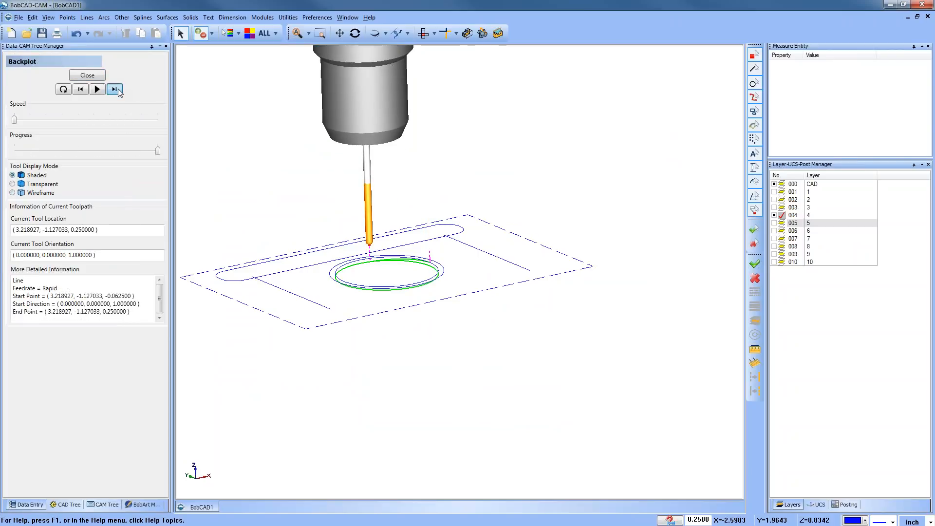
{"action": "left_click", "coordinate": [84, 76]}
Simulate the circular groove on the stock, starting slowly and raising the run speed midway, inspect the cut, and close the simulation
{"action": "left_click", "coordinate": [282, 18]}
{"action": "left_click", "coordinate": [285, 81]}
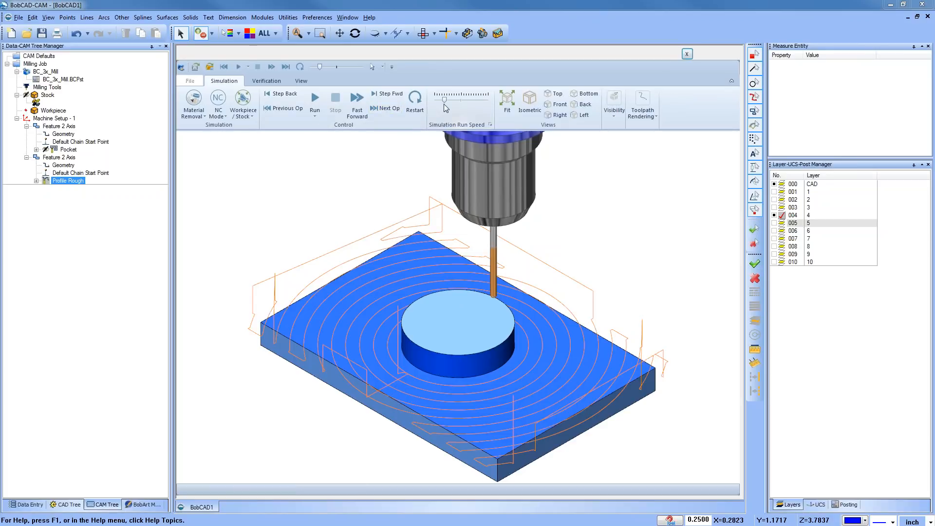
{"action": "scroll", "coordinate": [455, 281], "scroll_direction": "down", "scroll_amount": 3}
{"action": "left_click_drag", "start_coordinate": [443, 103], "coordinate": [439, 101]}
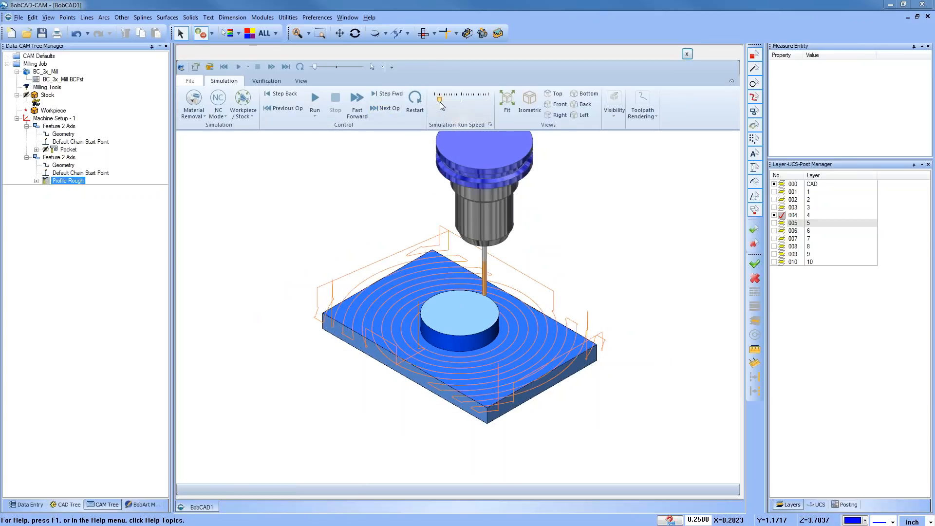
{"action": "left_click", "coordinate": [315, 100]}
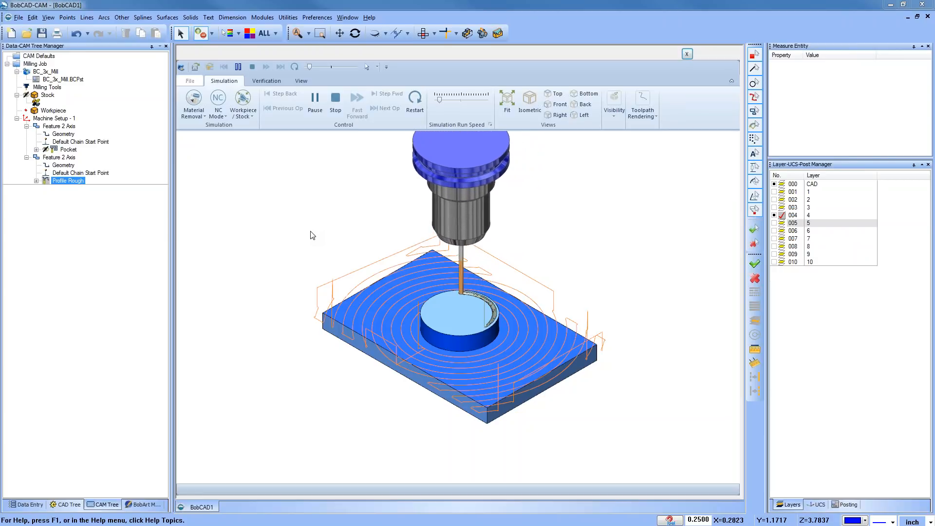
{"action": "left_click_drag", "start_coordinate": [441, 100], "coordinate": [454, 100]}
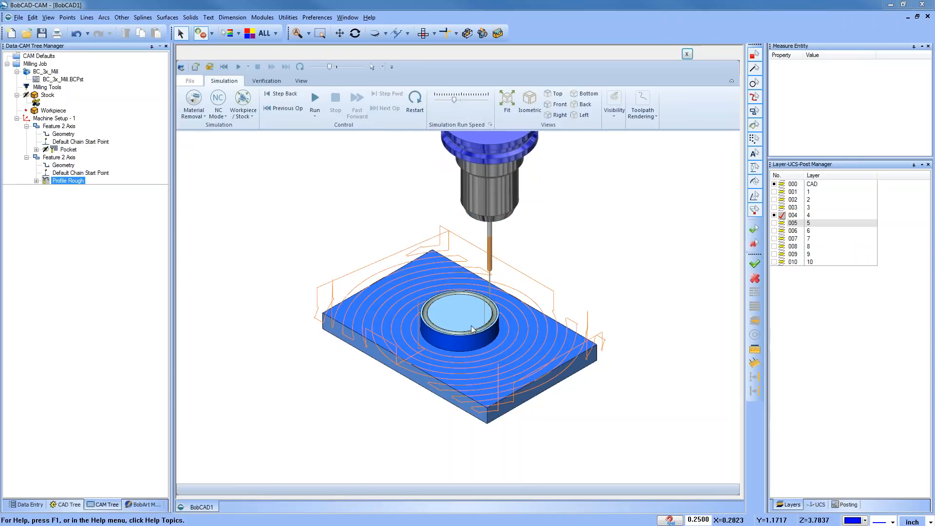
{"action": "scroll", "coordinate": [455, 331], "scroll_direction": "up", "scroll_amount": 5}
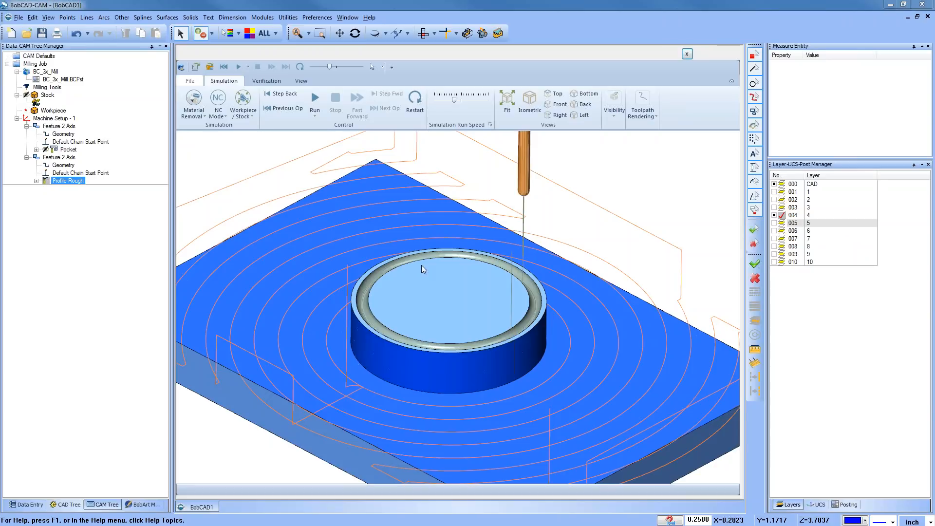
{"action": "scroll", "coordinate": [522, 224], "scroll_direction": "down", "scroll_amount": 2}
{"action": "mouse_move", "coordinate": [448, 251]}
{"action": "middle_mouse_down"}
{"action": "mouse_move", "coordinate": [448, 279]}
{"action": "mouse_move", "coordinate": [449, 257]}
{"action": "middle_mouse_up"}
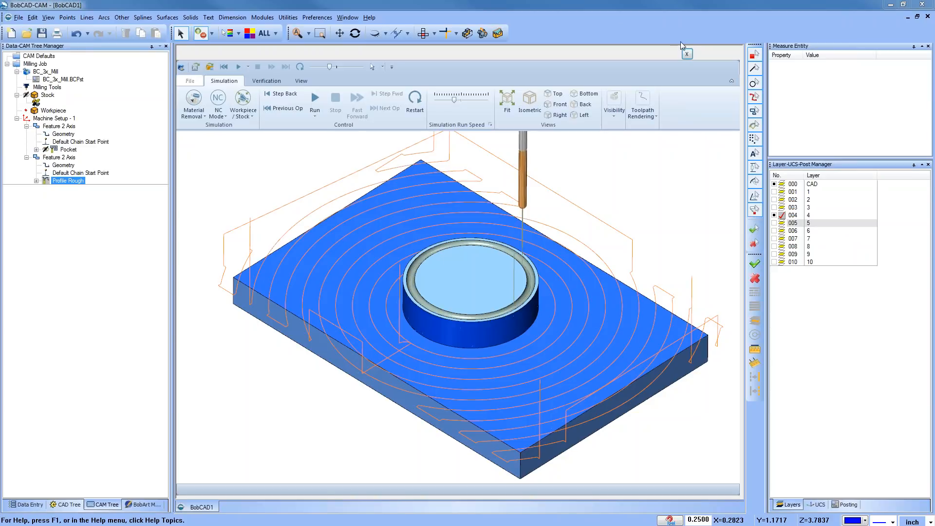
{"action": "left_click", "coordinate": [687, 53]}
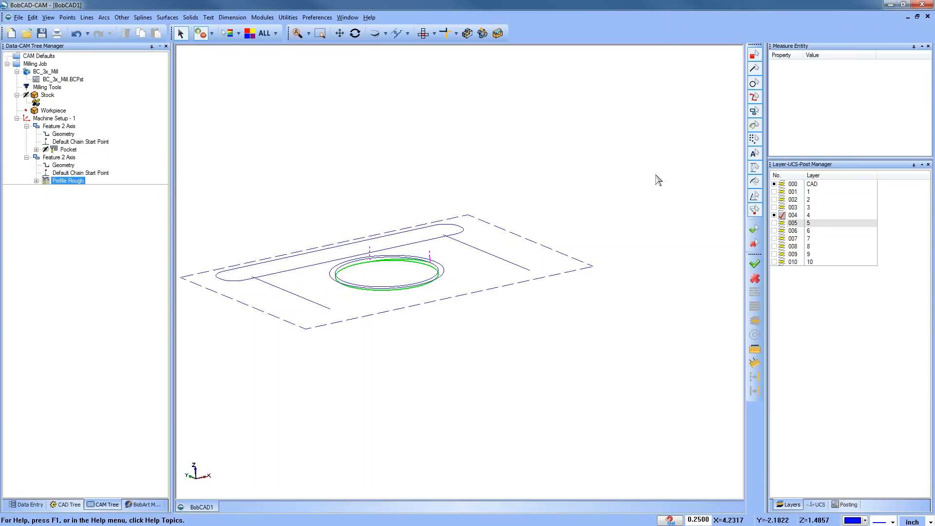
Make layer 5 the active layer, hide layer 4, and show the drawing from the top
{"action": "left_click", "coordinate": [777, 224]}
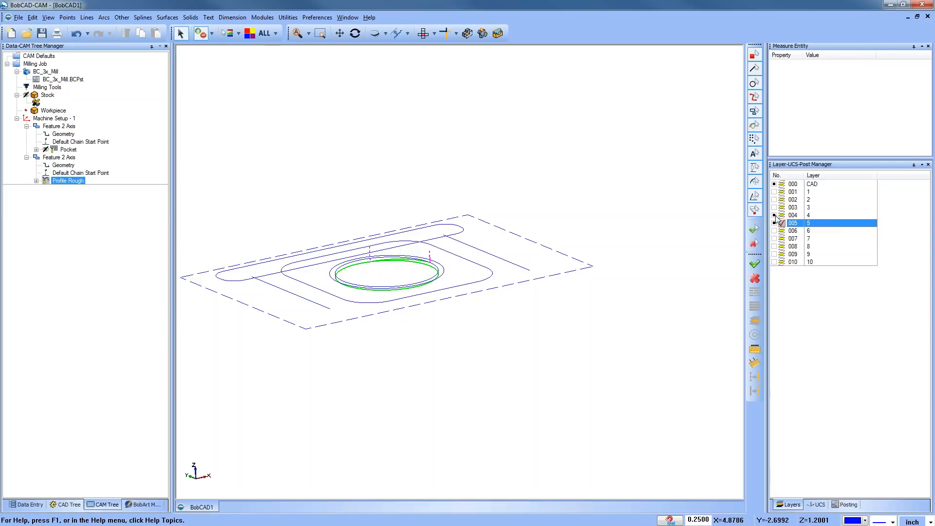
{"action": "left_click", "coordinate": [774, 215]}
{"action": "right_click", "coordinate": [417, 136]}
{"action": "left_click", "coordinate": [447, 163]}
{"action": "left_click", "coordinate": [423, 34]}
{"action": "scroll", "coordinate": [457, 272], "scroll_direction": "down", "scroll_amount": 1}
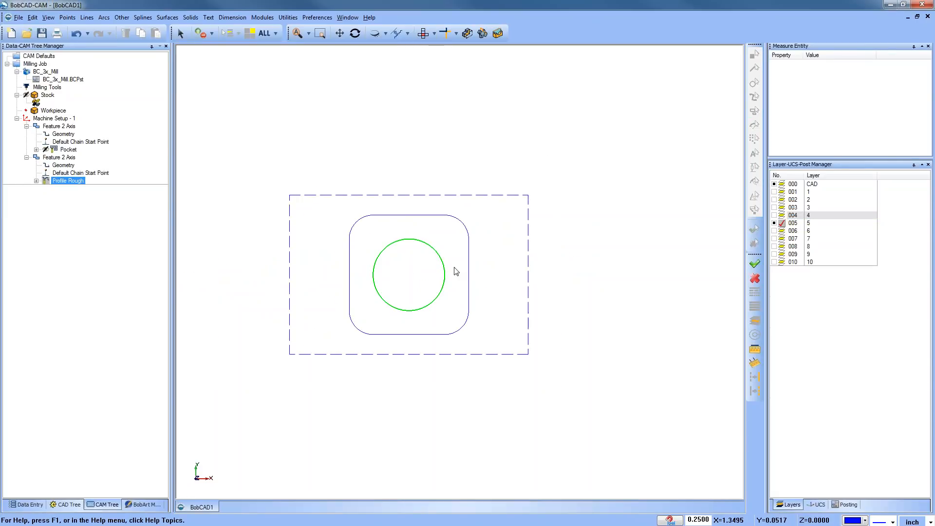
Replace the first 2 Axis feature's pocket geometry with the rounded square chain
{"action": "left_click", "coordinate": [69, 150]}
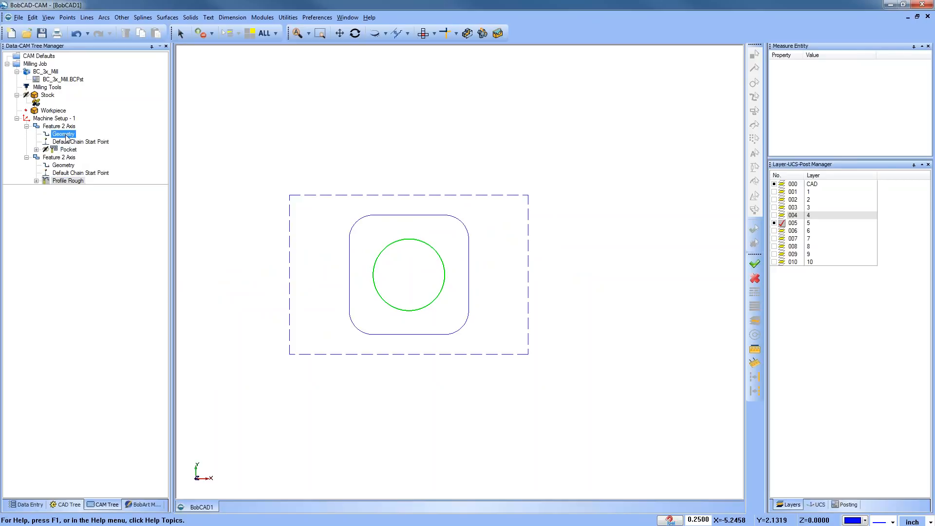
{"action": "right_click", "coordinate": [59, 132]}
{"action": "left_click", "coordinate": [70, 134]}
{"action": "right_click", "coordinate": [71, 134]}
{"action": "left_click", "coordinate": [100, 141]}
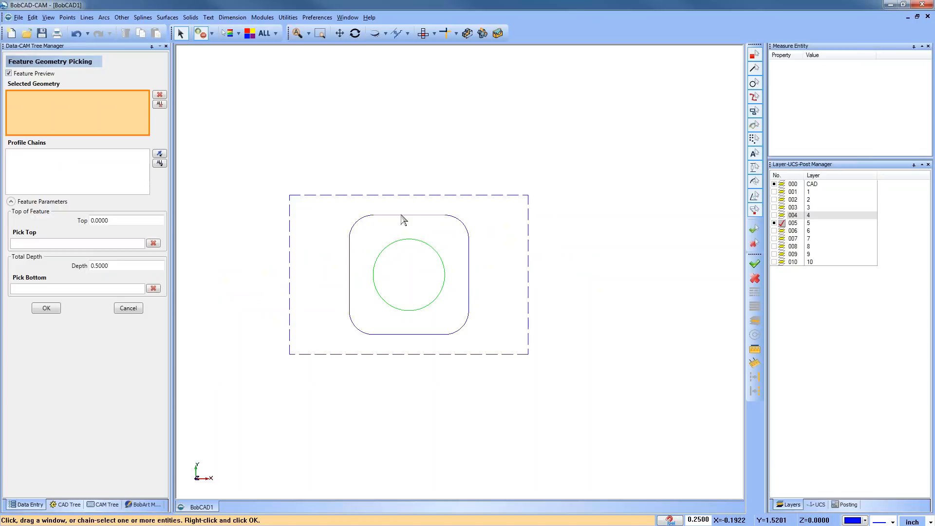
{"action": "left_click", "coordinate": [350, 235]}
{"action": "key", "text": "Escape"}
Set the first 2 Axis feature's pocket pattern to Offset Pocket Out and compute the toolpath
{"action": "right_click", "coordinate": [67, 125]}
{"action": "left_click", "coordinate": [90, 132]}
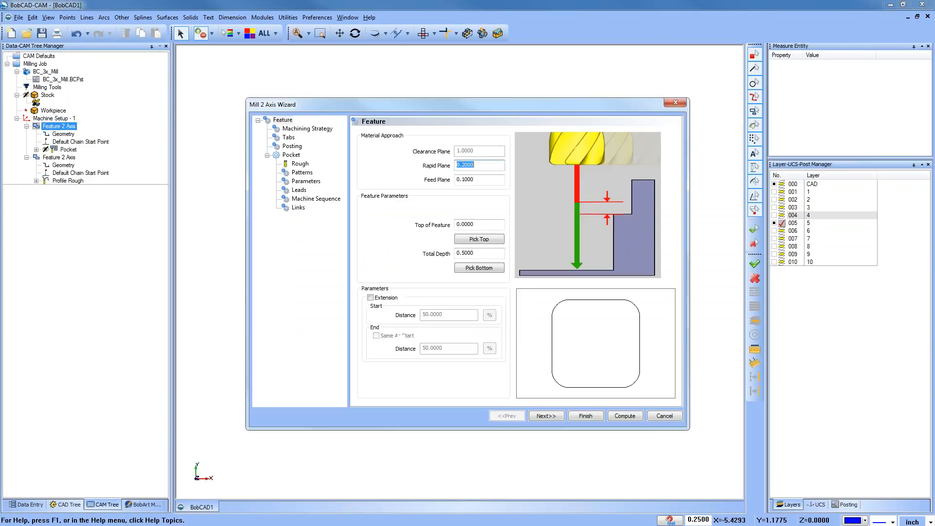
{"action": "left_click", "coordinate": [302, 173]}
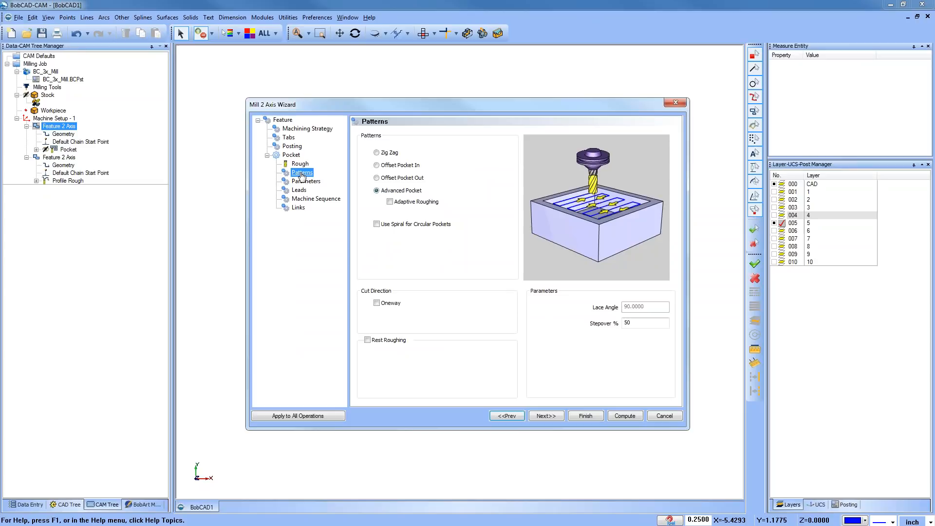
{"action": "left_click", "coordinate": [384, 178]}
{"action": "left_click", "coordinate": [620, 418]}
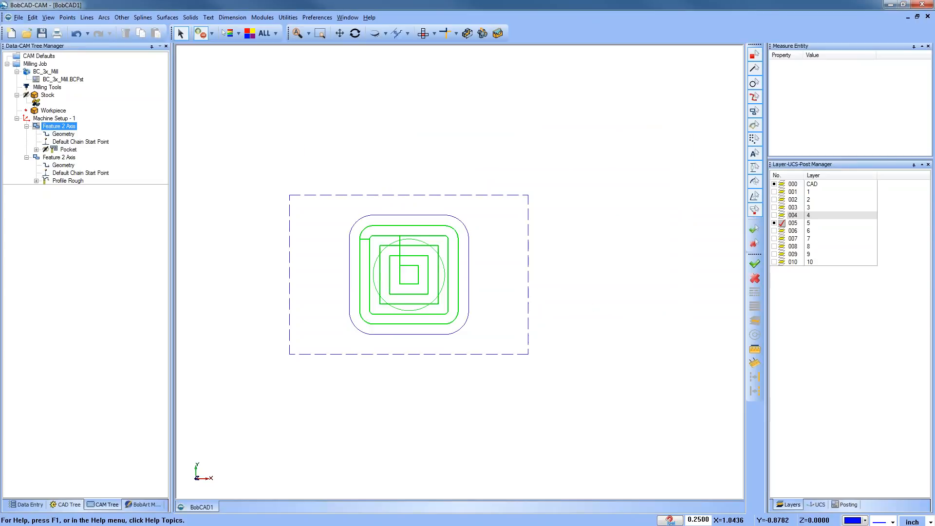
Replace the second 2 Axis feature's geometry with the whole rounded square chain
{"action": "right_click", "coordinate": [58, 165]}
{"action": "left_click", "coordinate": [72, 178]}
{"action": "right_click", "coordinate": [71, 166]}
{"action": "left_click", "coordinate": [100, 174]}
{"action": "left_click", "coordinate": [469, 243], "text": "shift"}
{"action": "key", "text": "space"}
Assign the 1/2 5 EM taper mill from the tool library to the second 2 Axis feature's Profile Rough operation
{"action": "left_click", "coordinate": [59, 157]}
{"action": "right_click", "coordinate": [66, 158]}
{"action": "left_click", "coordinate": [85, 169]}
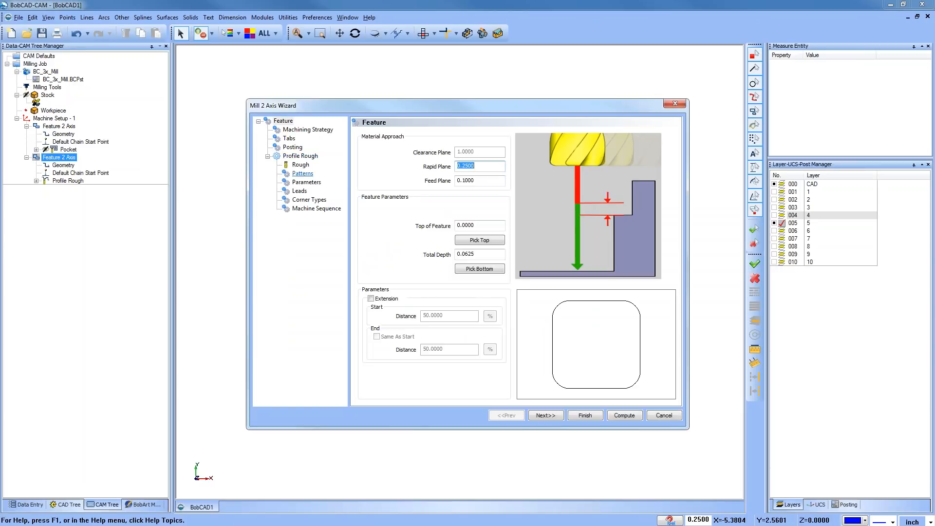
{"action": "left_click", "coordinate": [300, 165]}
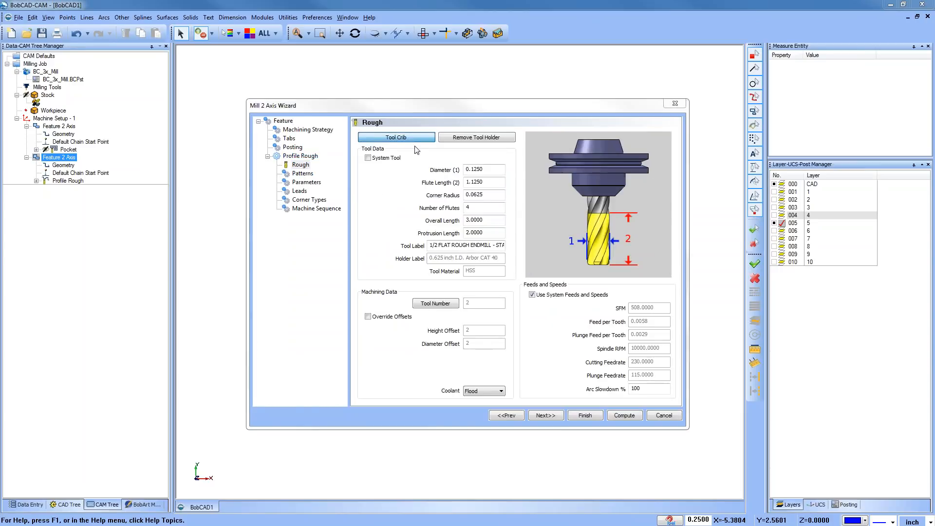
{"action": "left_click", "coordinate": [409, 140]}
{"action": "left_click", "coordinate": [294, 208]}
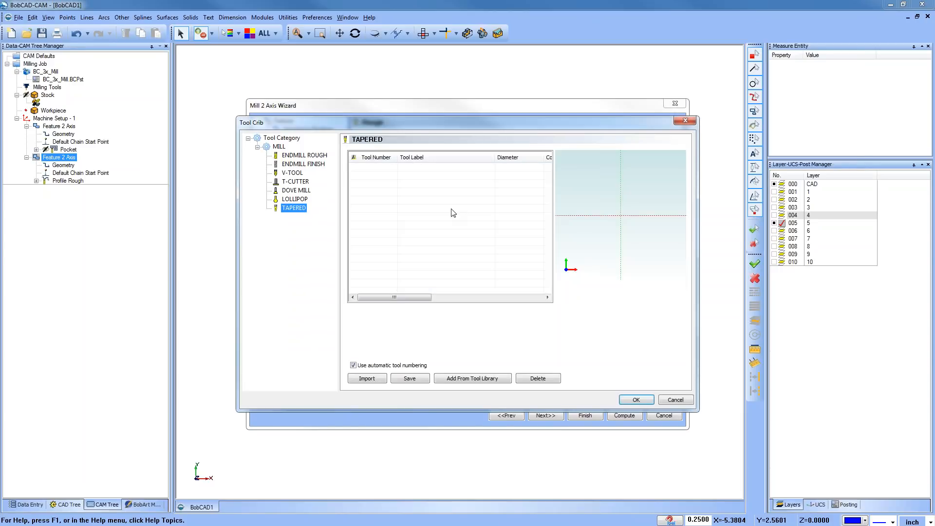
{"action": "left_click", "coordinate": [472, 379]}
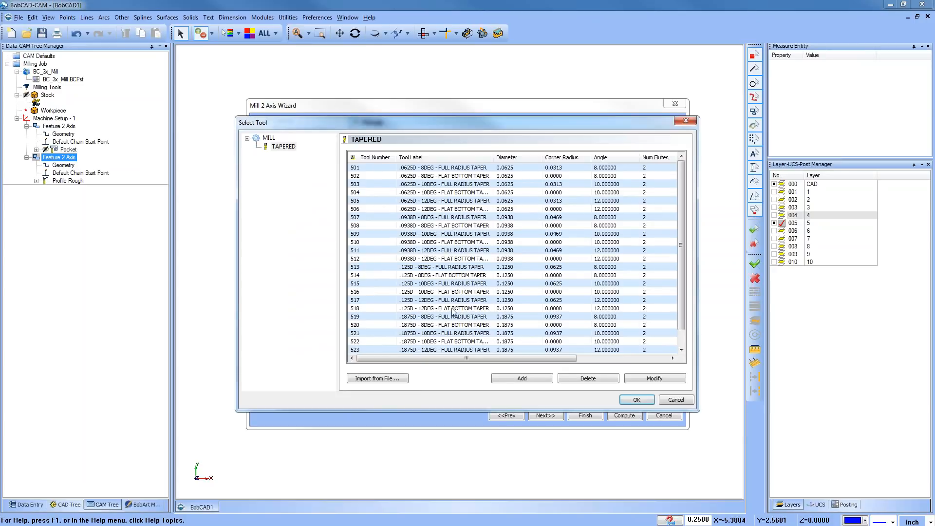
{"action": "scroll", "coordinate": [688, 271], "scroll_direction": "down", "scroll_amount": 1}
{"action": "left_click", "coordinate": [421, 349]}
{"action": "left_click", "coordinate": [635, 402]}
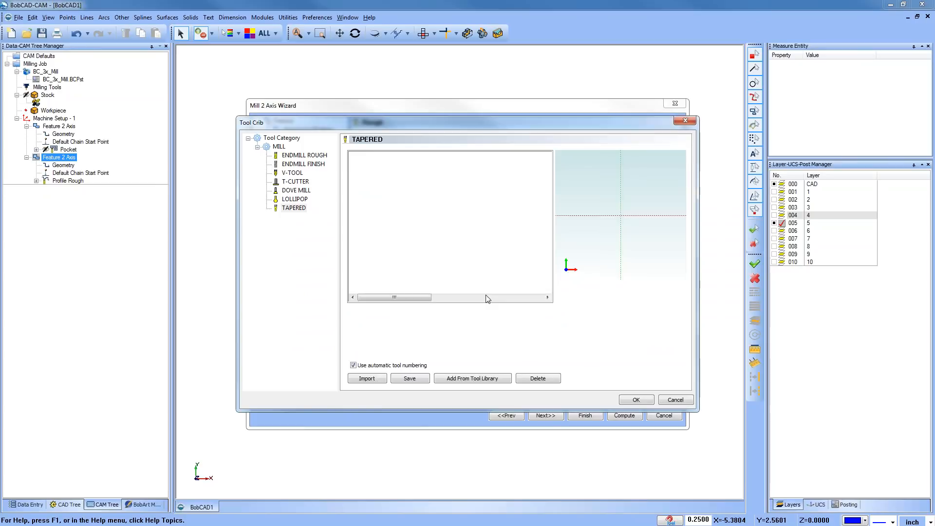
{"action": "left_click", "coordinate": [637, 400]}
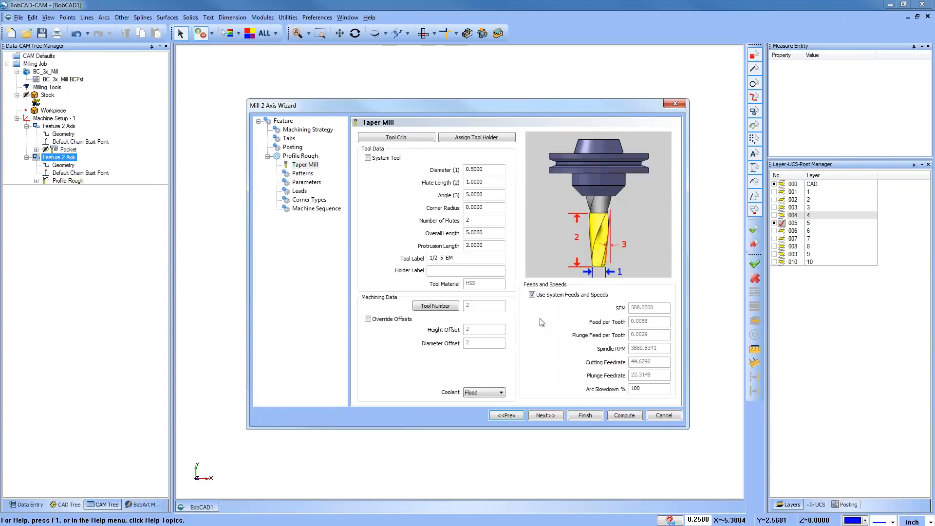
Set the Profile Rough lead-in to Circular and compute the toolpath
{"action": "left_click", "coordinate": [299, 191]}
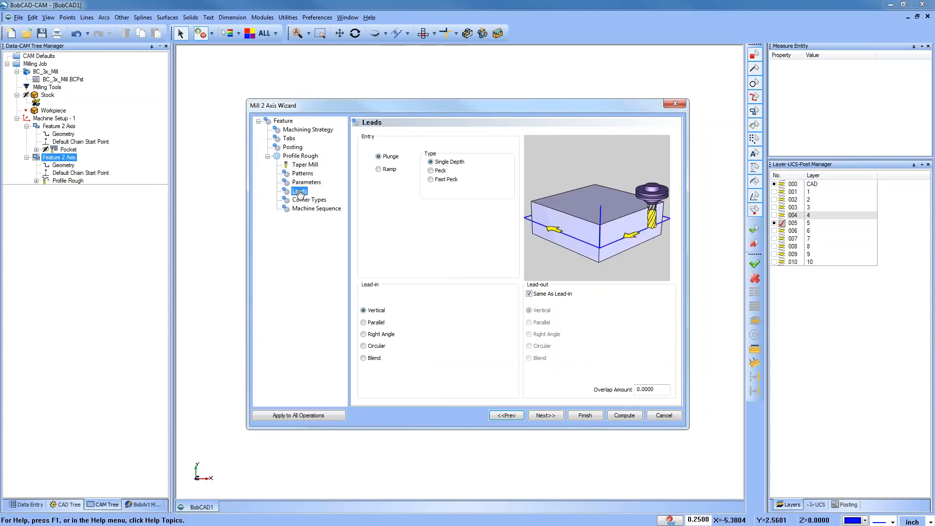
{"action": "left_click", "coordinate": [364, 346]}
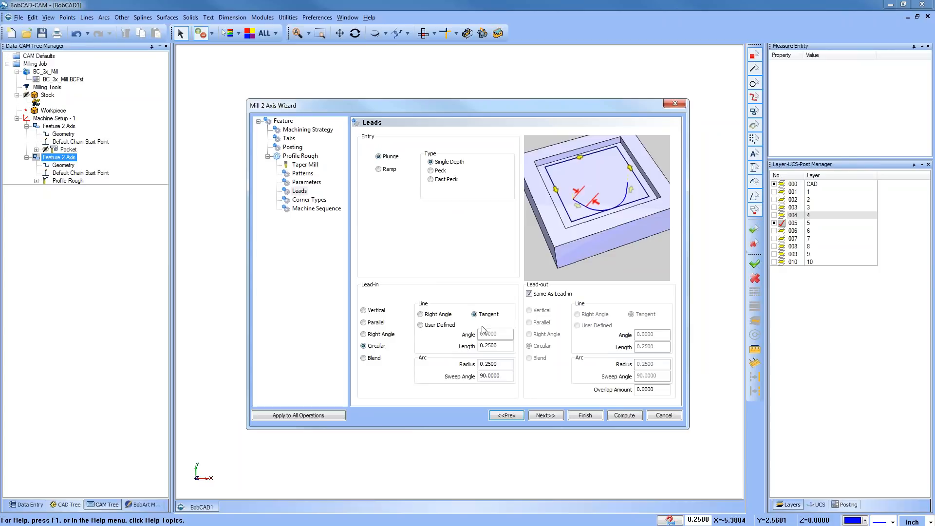
{"action": "left_click", "coordinate": [624, 416]}
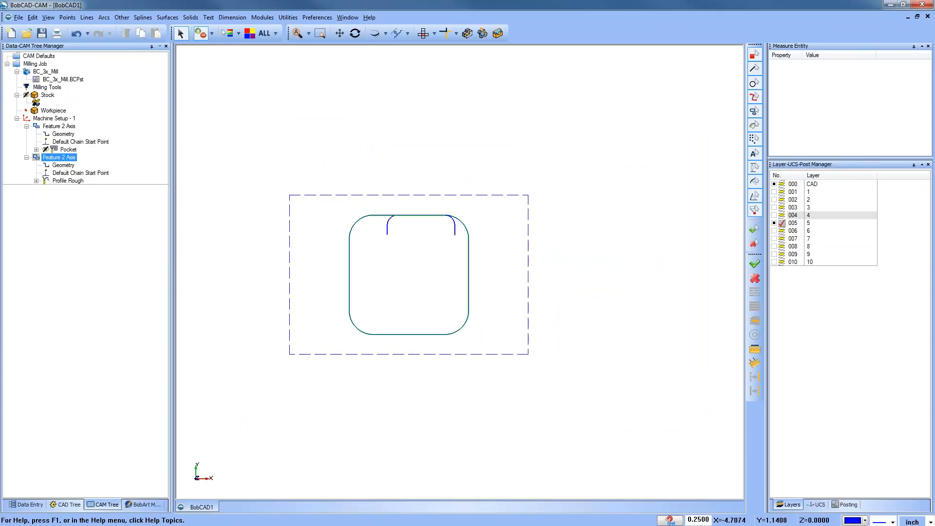
Open the Profile Rough backplot and inspect the tapered tool against the toolpath from the side
{"action": "right_click", "coordinate": [68, 180]}
{"action": "left_click", "coordinate": [81, 200]}
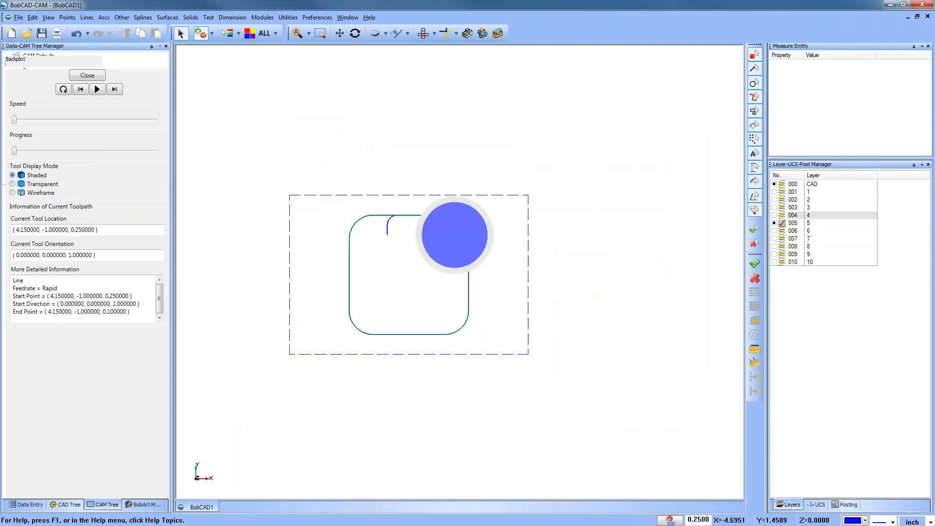
{"action": "middle_click_drag", "start_coordinate": [449, 345], "coordinate": [450, 294]}
{"action": "middle_click_drag", "start_coordinate": [434, 276], "coordinate": [400, 272]}
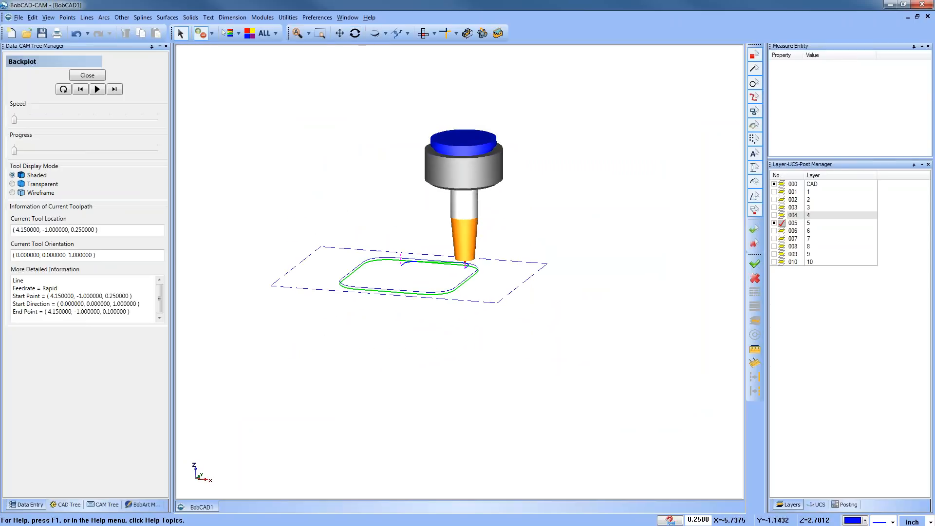
{"action": "left_click", "coordinate": [88, 77]}
Set the second 2 Axis feature's total depth to 0.5000 and recompute the toolpath
{"action": "right_click", "coordinate": [67, 158]}
{"action": "left_click", "coordinate": [121, 167]}
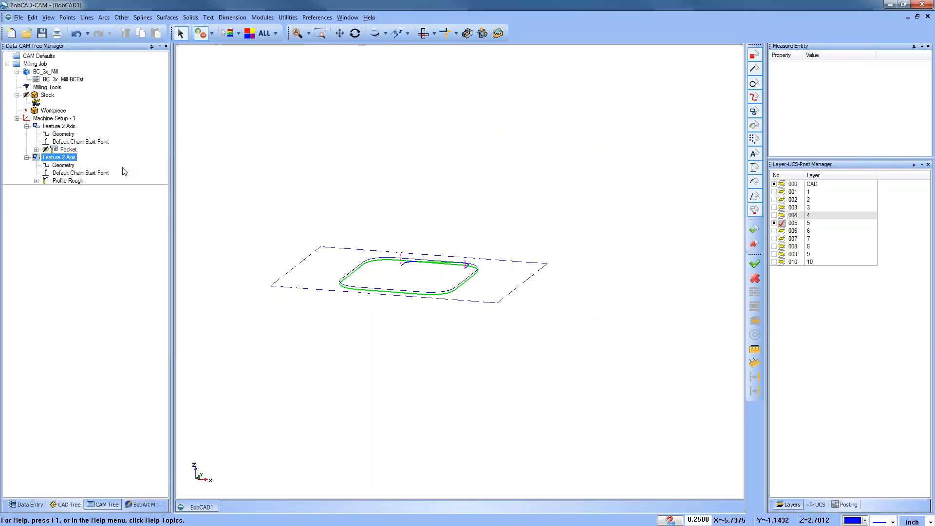
{"action": "double_click", "coordinate": [465, 253]}
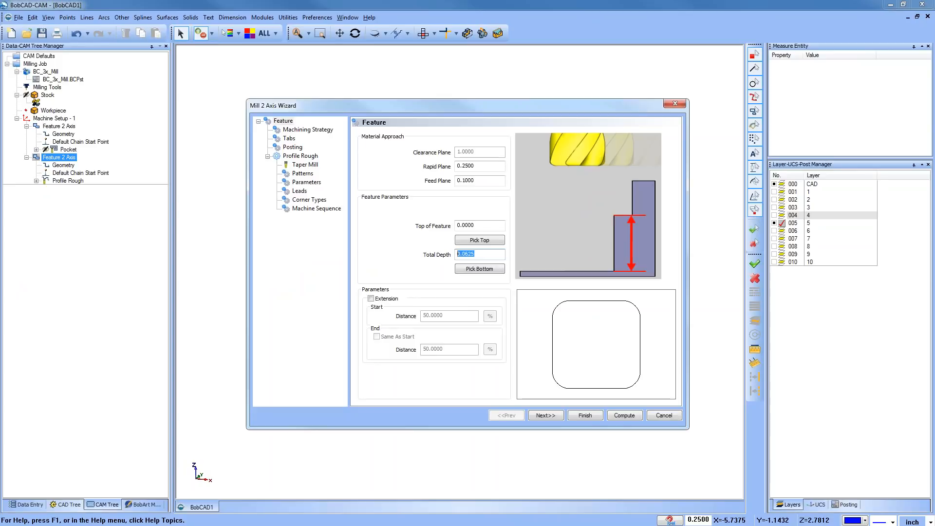
{"action": "left_click", "coordinate": [303, 195]}
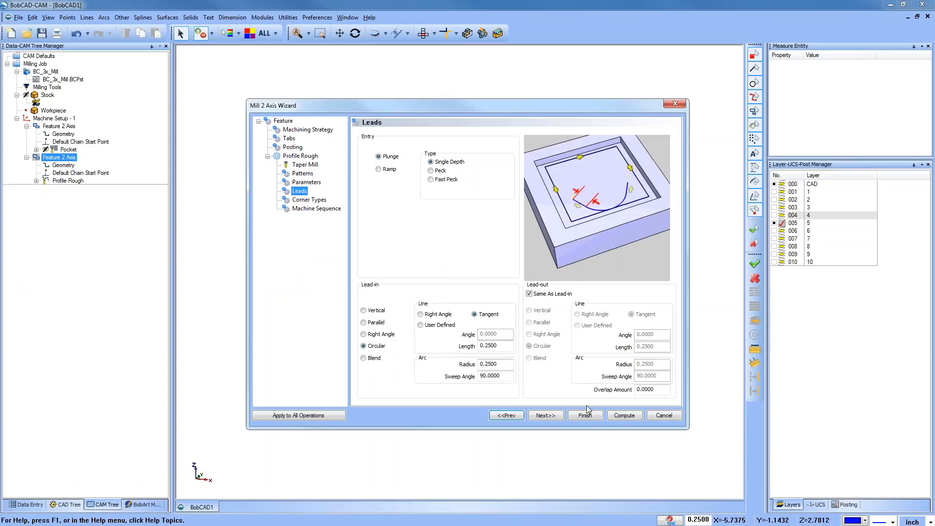
{"action": "left_click", "coordinate": [630, 416]}
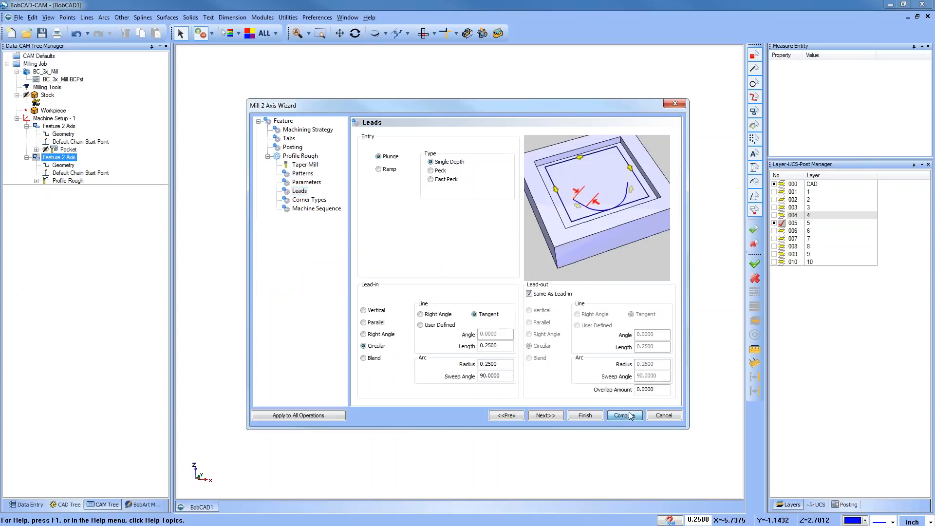
{"action": "mouse_move", "coordinate": [505, 322]}
{"action": "middle_mouse_down"}
{"action": "mouse_move", "coordinate": [438, 332]}
{"action": "mouse_move", "coordinate": [442, 321]}
{"action": "middle_mouse_up"}
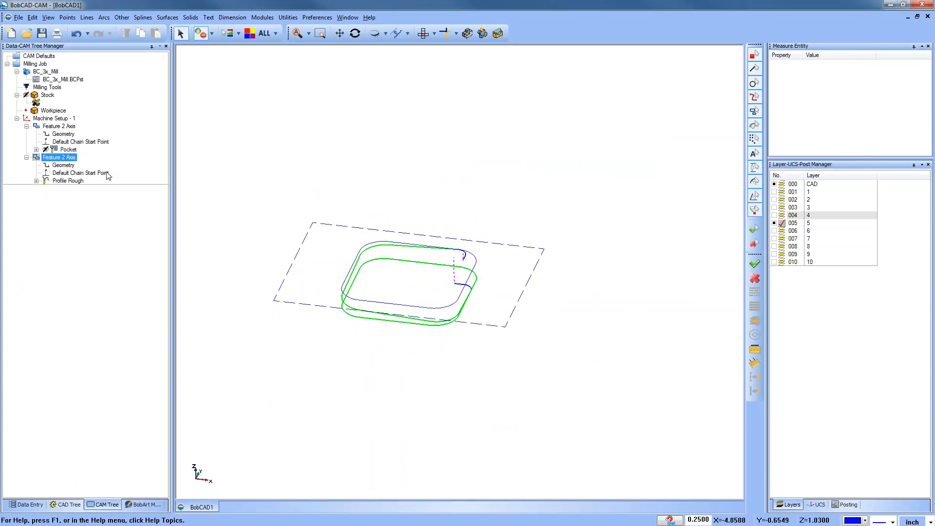
Change the second feature's Profile Rough pattern to Standard and compute the toolpath
{"action": "right_click", "coordinate": [58, 159]}
{"action": "left_click", "coordinate": [76, 164]}
{"action": "left_click", "coordinate": [302, 174]}
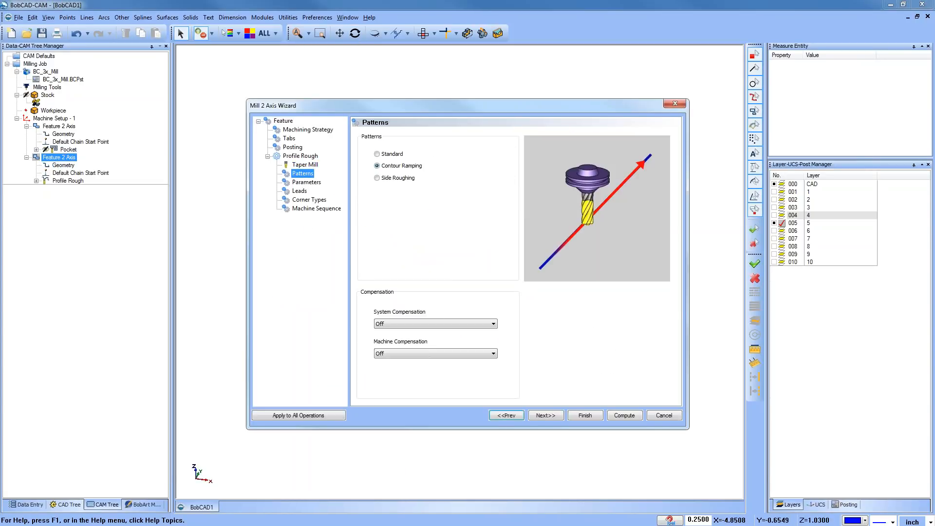
{"action": "left_click", "coordinate": [377, 153]}
{"action": "left_click", "coordinate": [623, 415]}
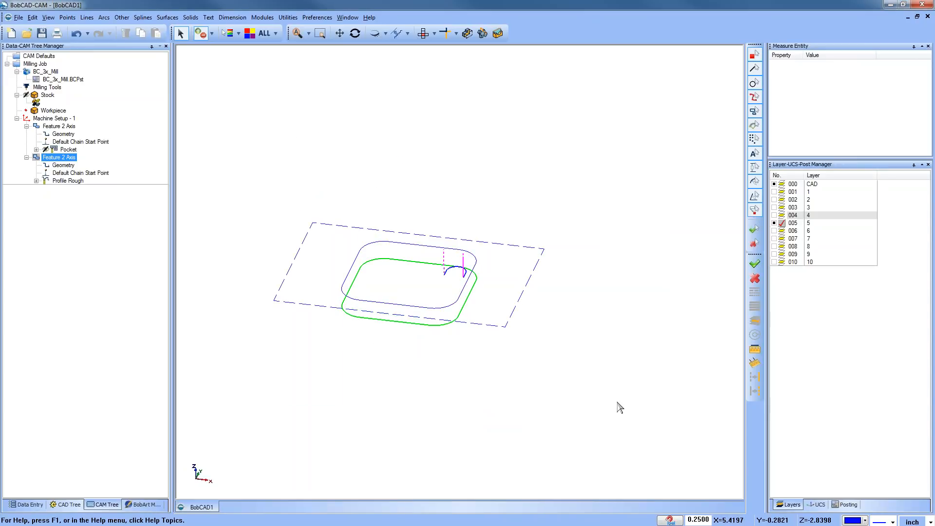
Move the second feature's chain start point to the middle of the rounded square's upper edge and recompute Profile Rough
{"action": "left_click", "coordinate": [423, 33]}
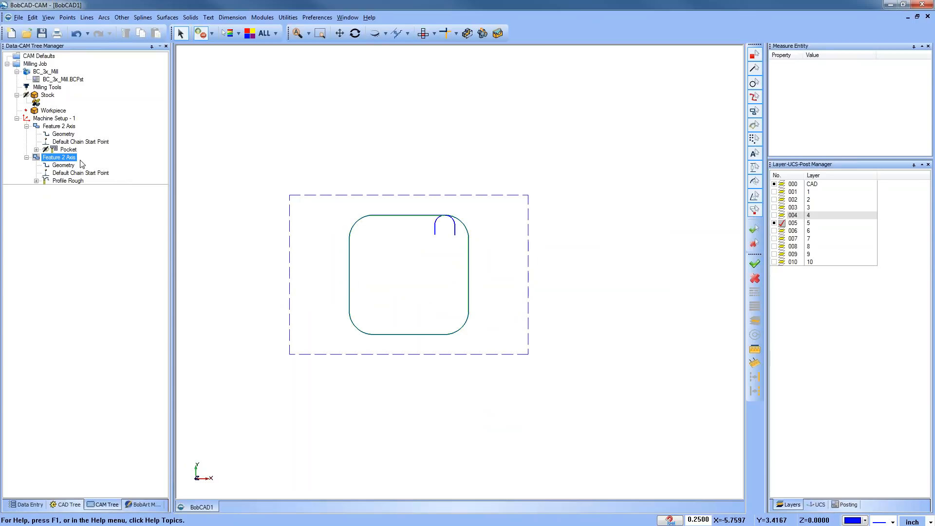
{"action": "right_click", "coordinate": [71, 173]}
{"action": "left_click", "coordinate": [102, 183]}
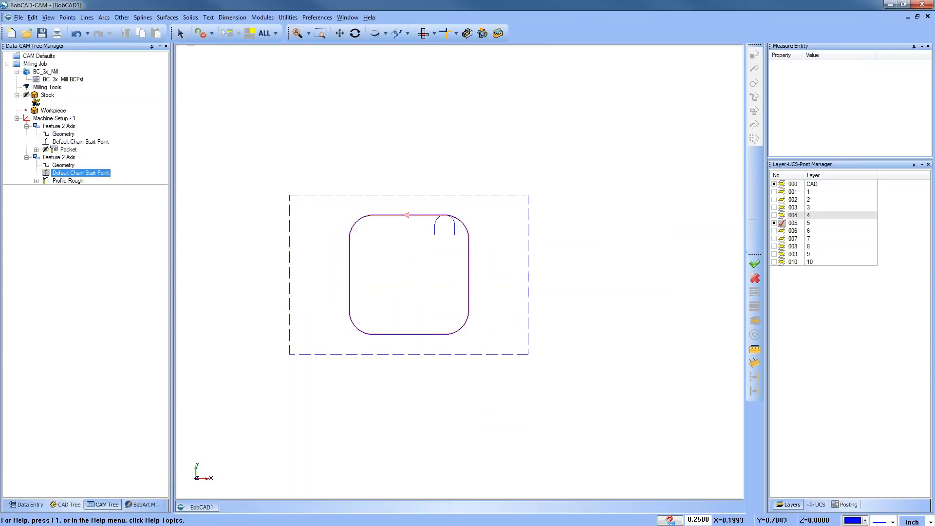
{"action": "right_click", "coordinate": [69, 181]}
{"action": "left_click", "coordinate": [88, 194]}
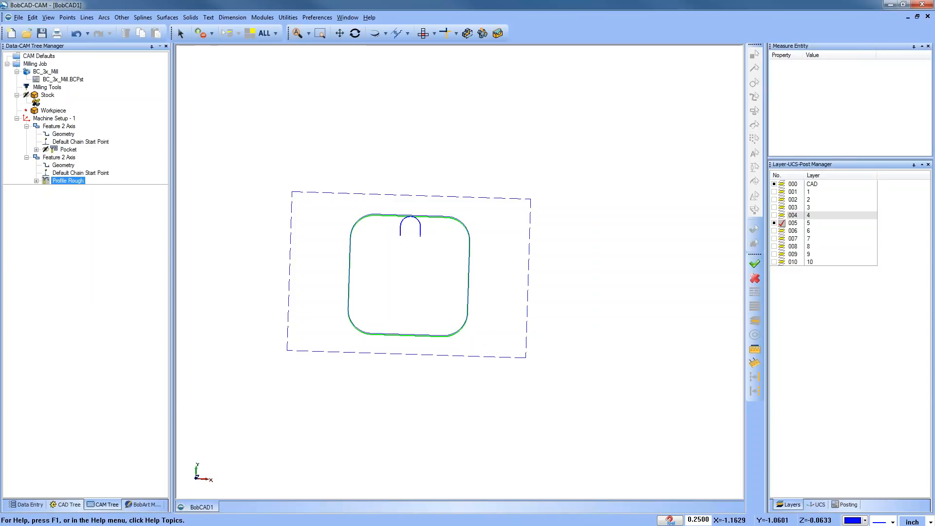
Start the machining simulation and advance past the pocket operation to the tapered profile cut
{"action": "left_click", "coordinate": [262, 17]}
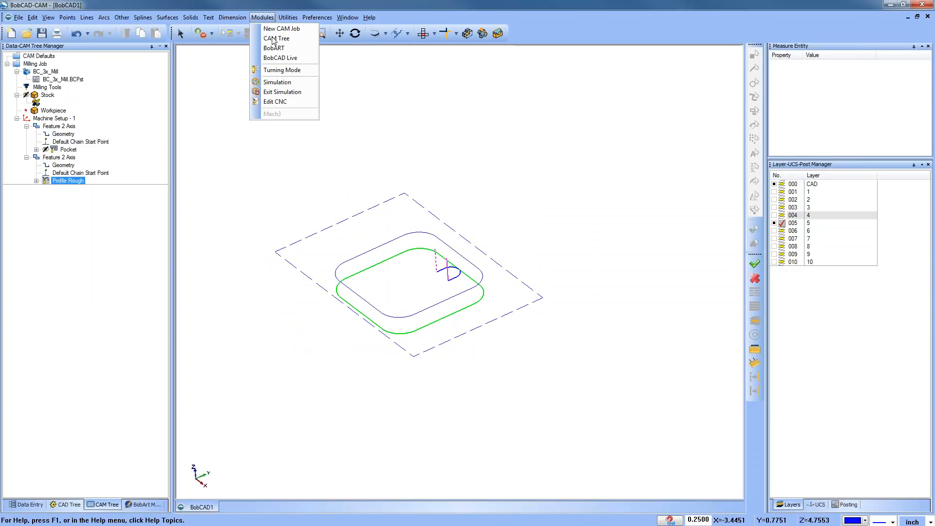
{"action": "left_click", "coordinate": [294, 87]}
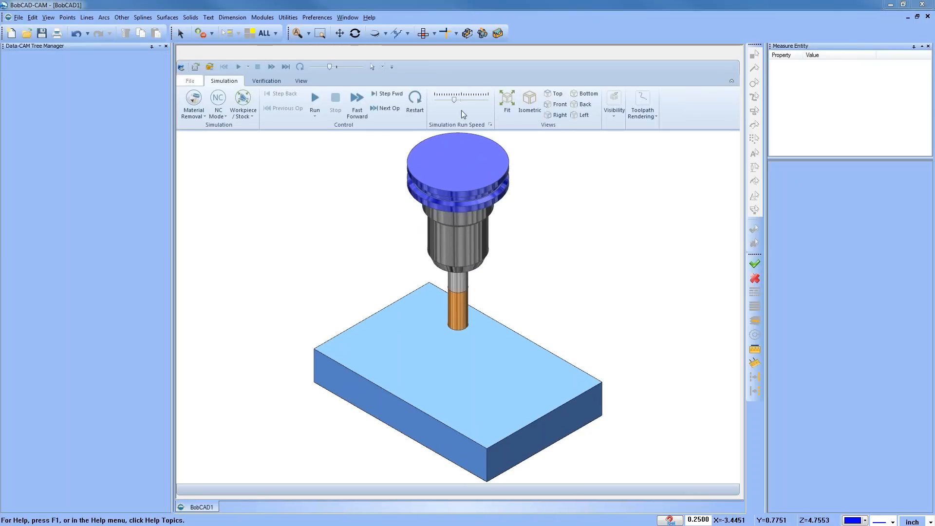
{"action": "left_click", "coordinate": [388, 108]}
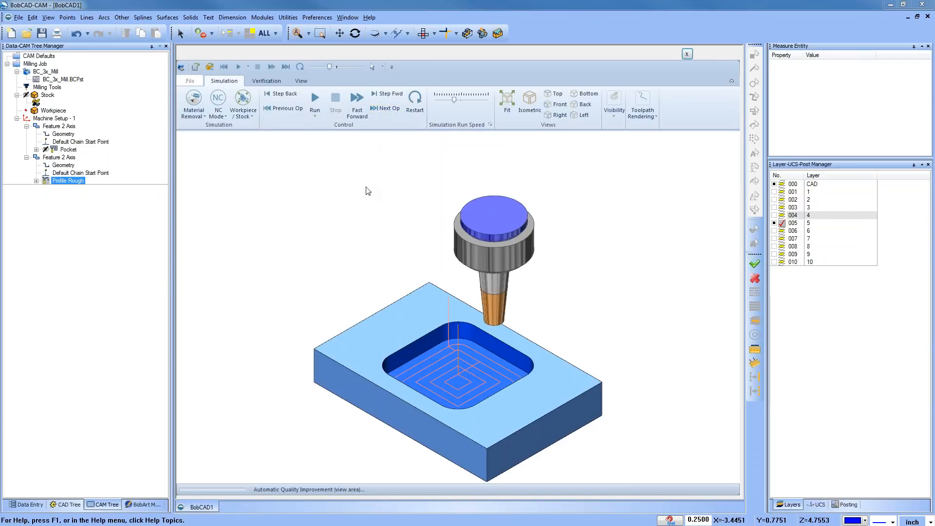
{"action": "scroll", "coordinate": [400, 191], "scroll_direction": "down", "scroll_amount": 1}
{"action": "scroll", "coordinate": [456, 300], "scroll_direction": "up", "scroll_amount": 2}
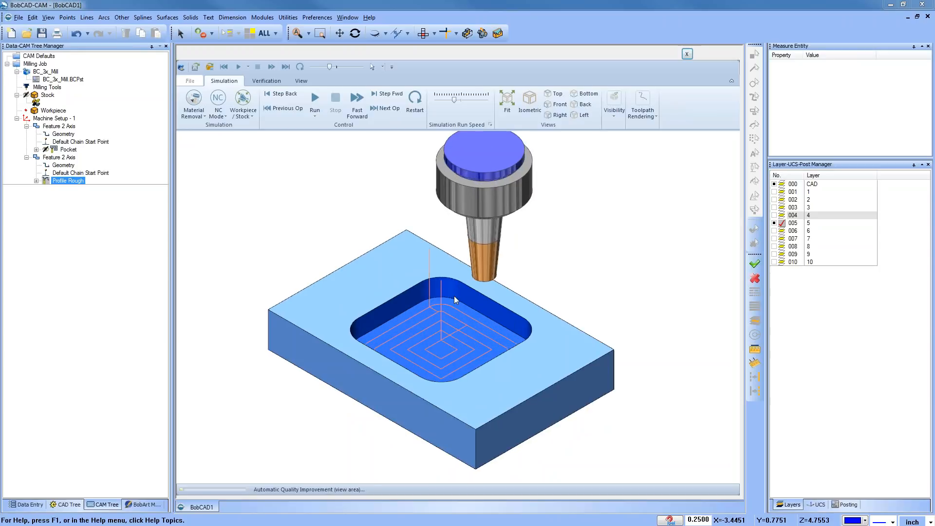
Step through the tapered Profile Rough cut in the simulation, run it to the end, and inspect the wall
{"action": "left_click", "coordinate": [387, 95]}
{"action": "left_click", "coordinate": [387, 96]}
{"action": "left_click", "coordinate": [388, 95]}
{"action": "left_click", "coordinate": [387, 95]}
{"action": "left_click", "coordinate": [387, 95]}
{"action": "left_click", "coordinate": [387, 95]}
{"action": "left_click", "coordinate": [387, 96]}
{"action": "left_click", "coordinate": [387, 96]}
{"action": "left_click", "coordinate": [388, 96]}
{"action": "left_click", "coordinate": [387, 96]}
{"action": "left_click", "coordinate": [387, 96]}
{"action": "left_click", "coordinate": [387, 96]}
{"action": "left_click", "coordinate": [387, 95]}
{"action": "left_click", "coordinate": [387, 95]}
{"action": "left_click", "coordinate": [315, 100]}
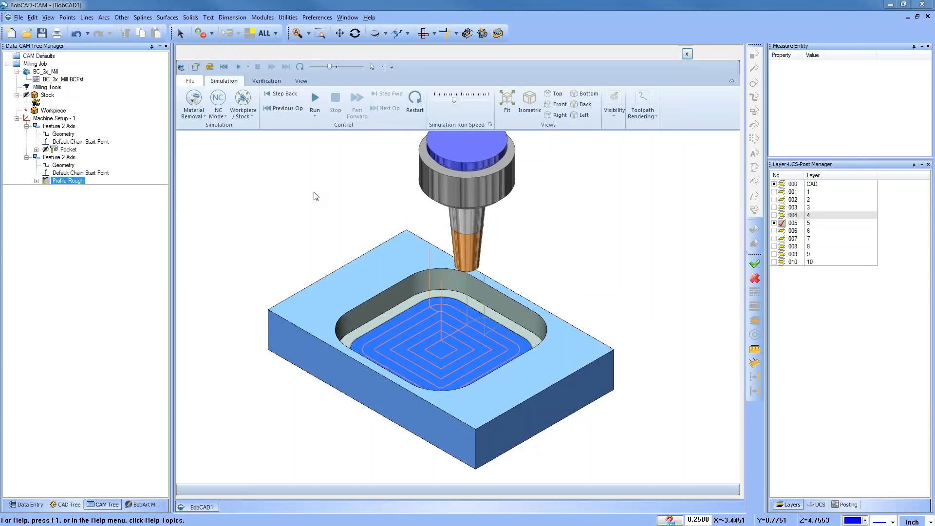
{"action": "mouse_move", "coordinate": [426, 322]}
{"action": "middle_mouse_down"}
{"action": "mouse_move", "coordinate": [430, 389]}
{"action": "mouse_move", "coordinate": [428, 321]}
{"action": "middle_mouse_up"}
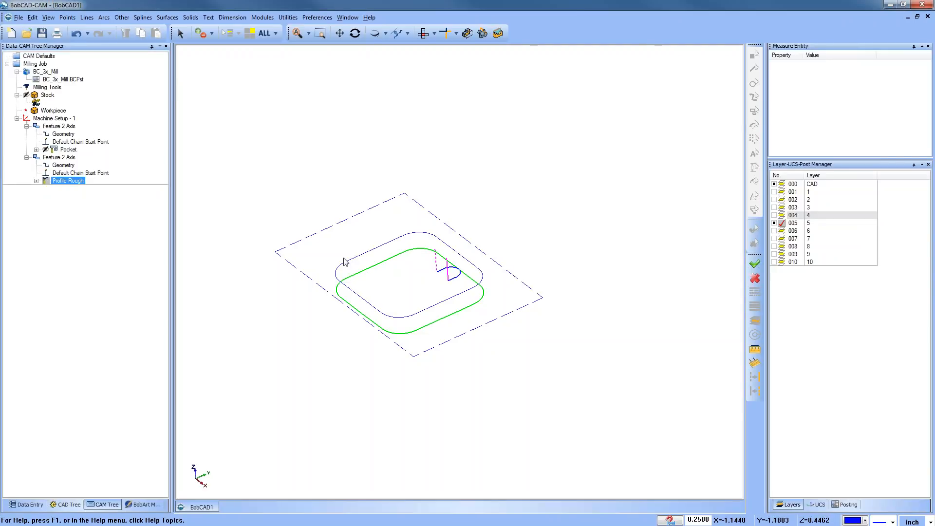
Set the second feature's Profile Rough system compensation to Left, recompute, and check the offset toolpath
{"action": "left_click", "coordinate": [54, 158]}
{"action": "right_click", "coordinate": [44, 158]}
{"action": "left_click", "coordinate": [93, 168]}
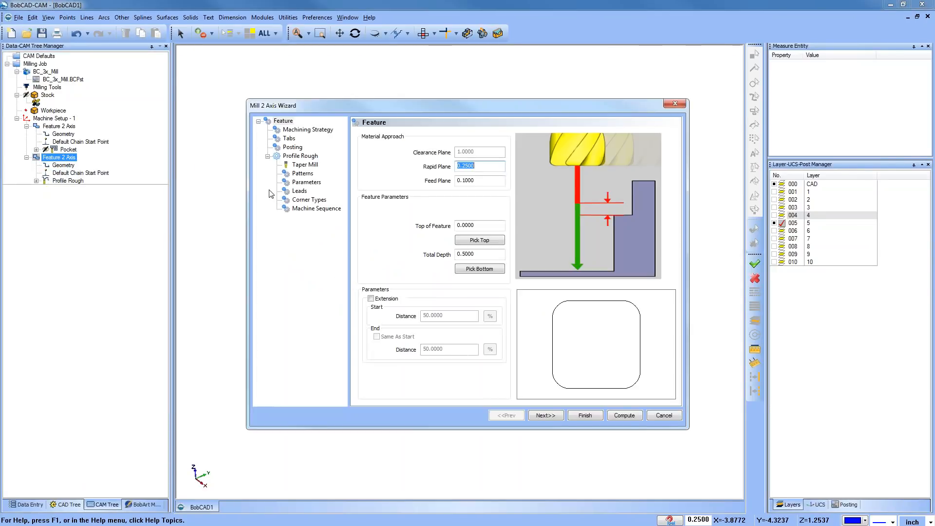
{"action": "left_click", "coordinate": [303, 173]}
{"action": "left_click", "coordinate": [417, 324]}
{"action": "left_click", "coordinate": [420, 339]}
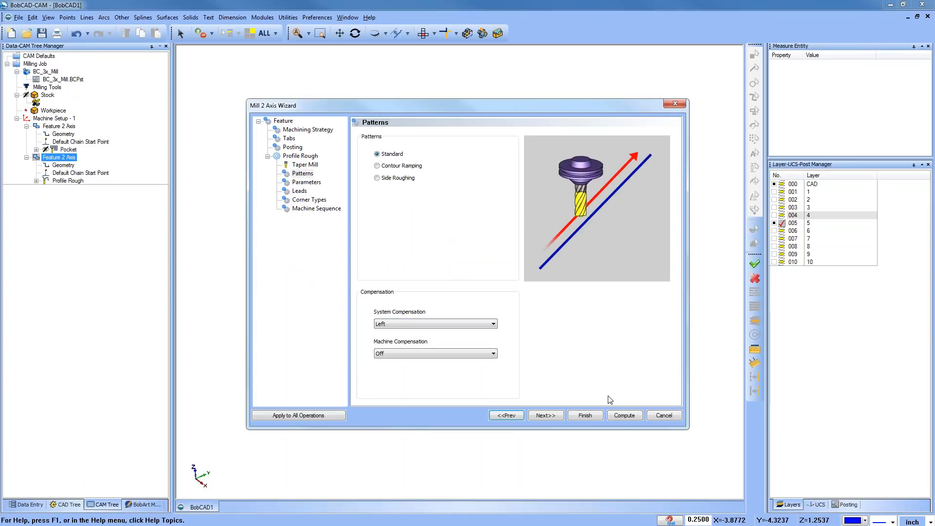
{"action": "left_click", "coordinate": [623, 416]}
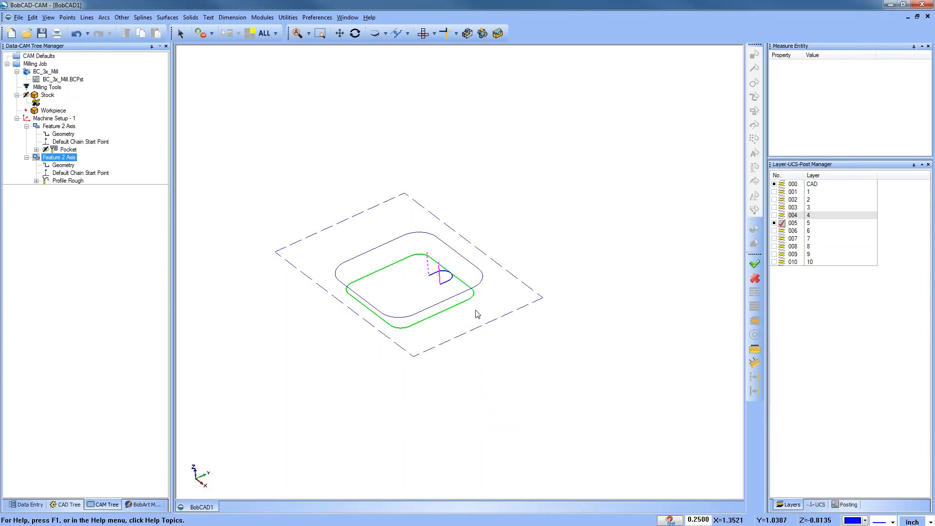
{"action": "left_click", "coordinate": [423, 33]}
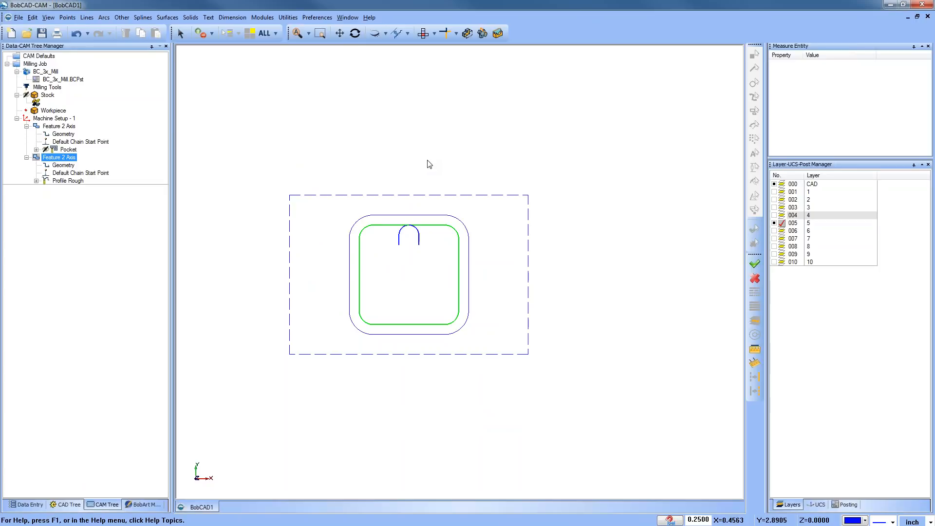
{"action": "middle_click_drag", "start_coordinate": [462, 344], "coordinate": [405, 325]}
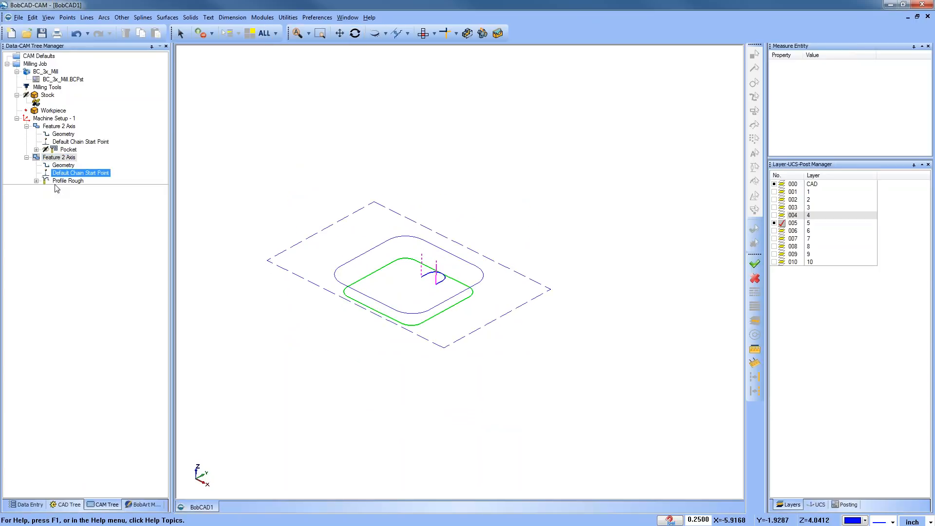
Set the second feature's Profile Rough pattern to Side Roughing with 0.1250 stock remaining and 2 passes, and compute the toolpath
{"action": "right_click", "coordinate": [63, 160]}
{"action": "left_click", "coordinate": [78, 165]}
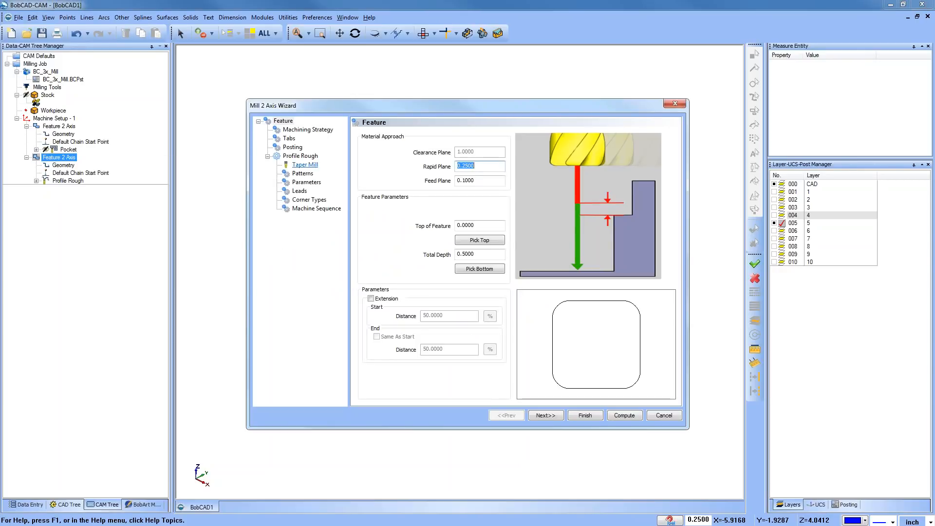
{"action": "left_click", "coordinate": [302, 174]}
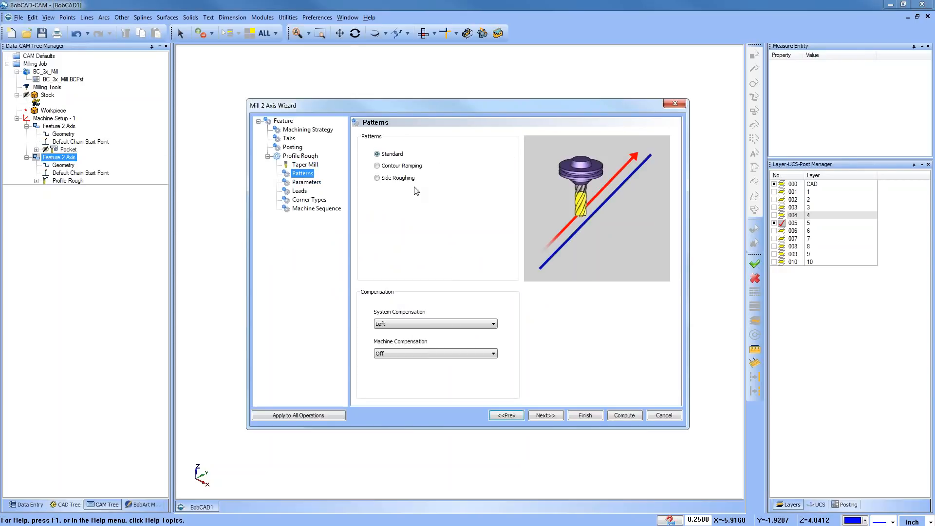
{"action": "left_click", "coordinate": [377, 177]}
{"action": "left_click", "coordinate": [491, 194]}
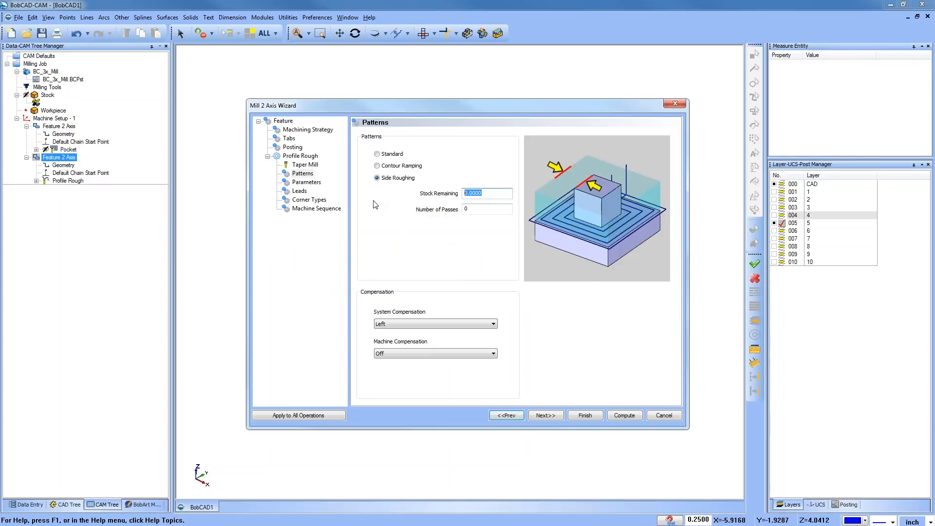
{"action": "key", "text": "Tab"}
{"action": "left_click", "coordinate": [624, 416]}
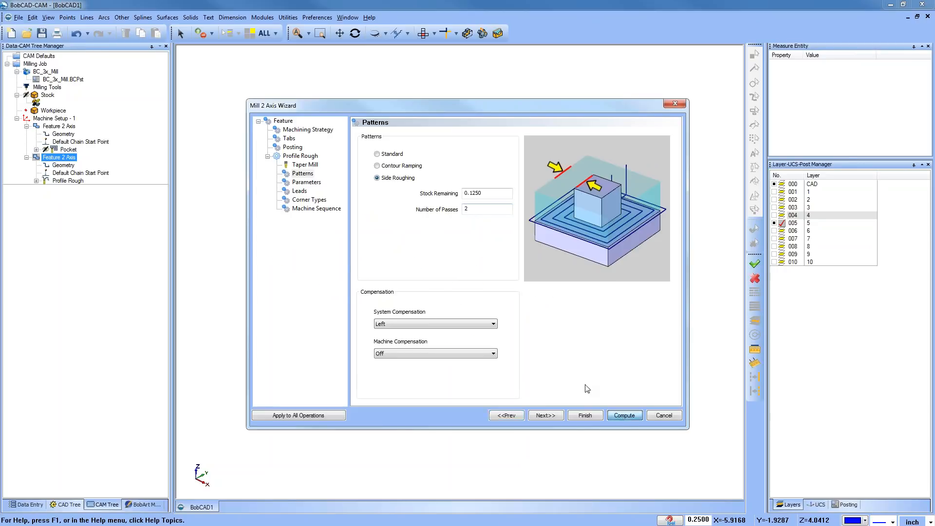
Simulate the tapered side roughing cut, stepping through its first moves and running it to the end, and exit the simulation
{"action": "left_click", "coordinate": [263, 18]}
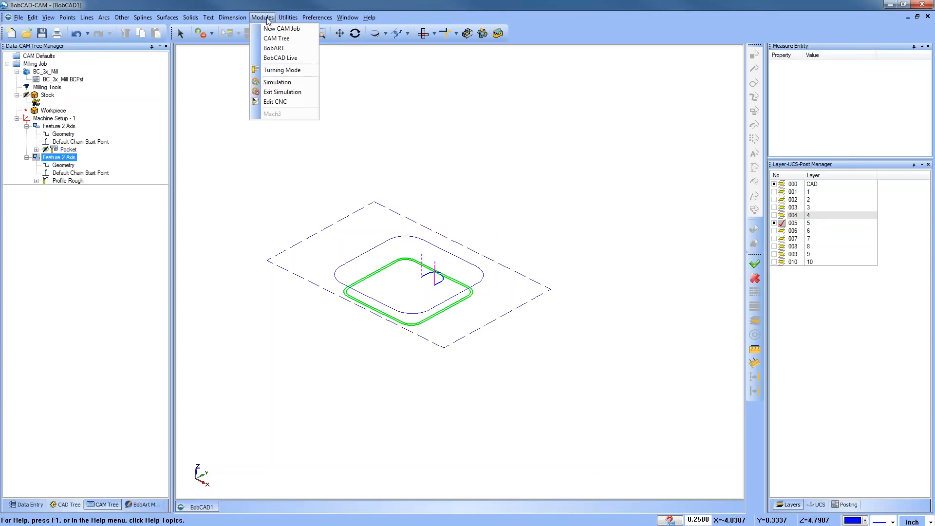
{"action": "left_click", "coordinate": [276, 82]}
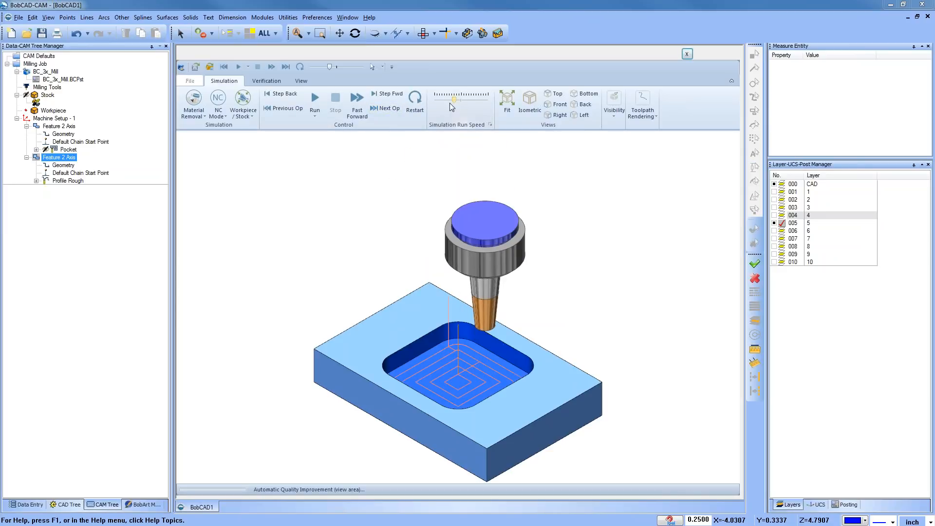
{"action": "left_click", "coordinate": [390, 98]}
{"action": "left_click", "coordinate": [390, 97]}
{"action": "left_click", "coordinate": [389, 97]}
{"action": "left_click", "coordinate": [389, 98]}
{"action": "left_click", "coordinate": [389, 97]}
{"action": "left_click", "coordinate": [389, 97]}
{"action": "left_click", "coordinate": [389, 97]}
{"action": "left_click", "coordinate": [389, 97]}
{"action": "left_click", "coordinate": [389, 97]}
{"action": "left_click", "coordinate": [389, 97]}
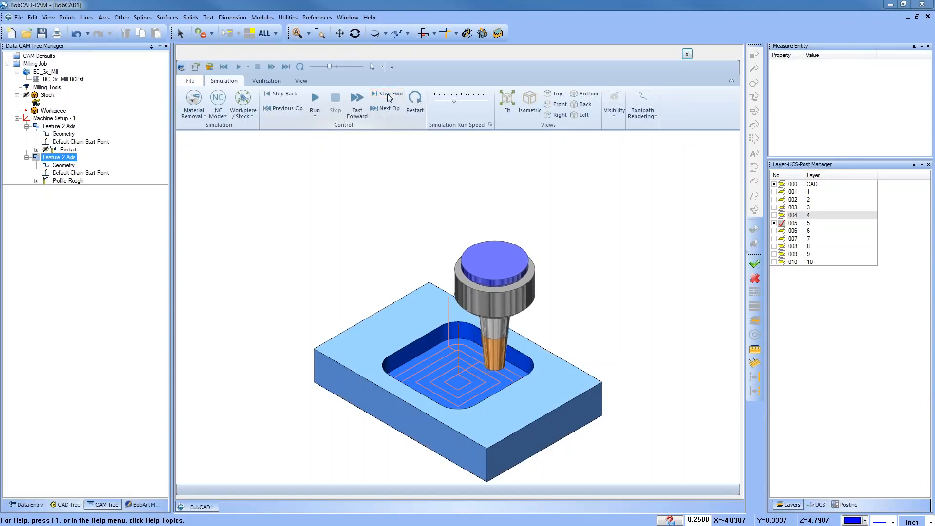
{"action": "left_click", "coordinate": [389, 98]}
{"action": "left_click", "coordinate": [316, 101]}
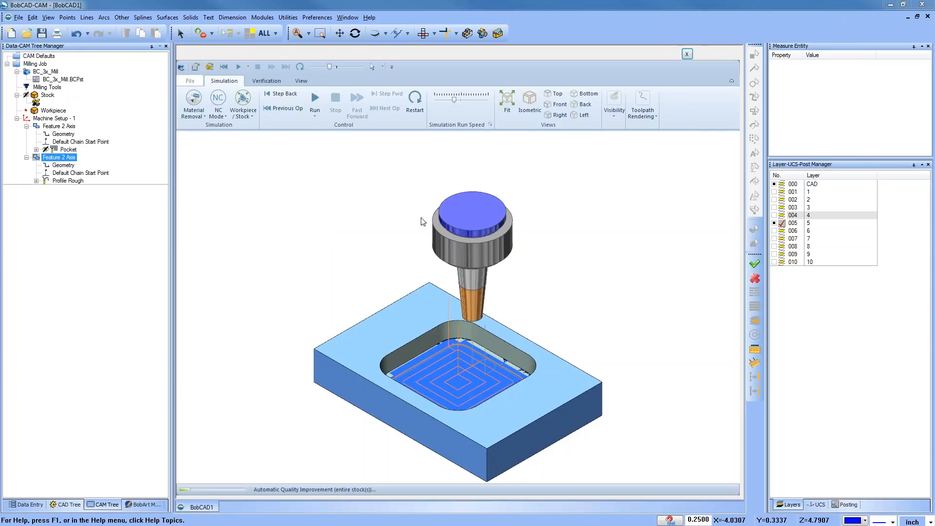
{"action": "left_click", "coordinate": [686, 54]}
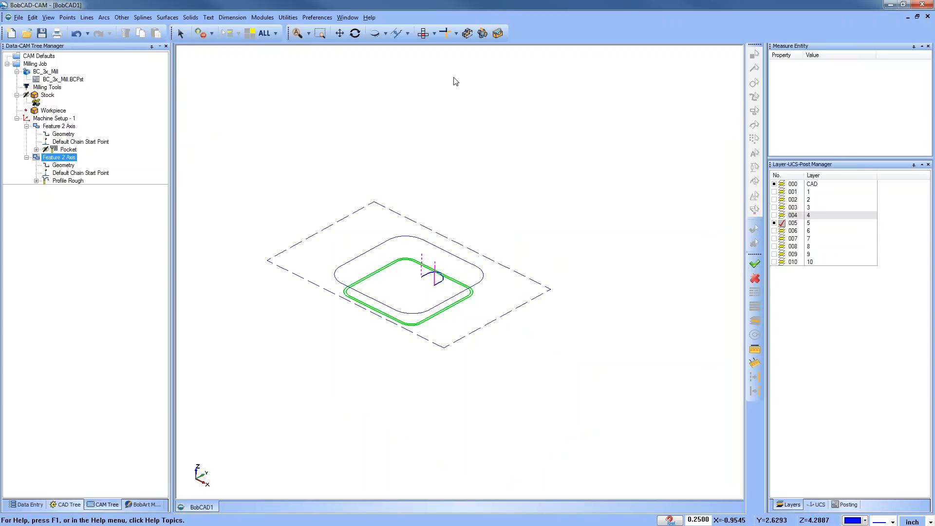
Switch to the top view and show layer 6 in place of layer 5
{"action": "left_click", "coordinate": [422, 33]}
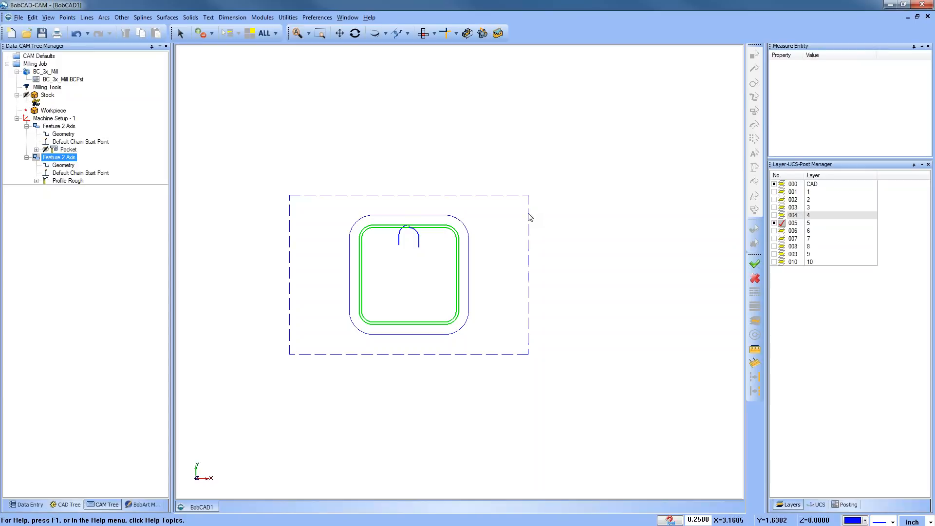
{"action": "left_click", "coordinate": [774, 231]}
{"action": "left_click", "coordinate": [775, 223]}
Blank all toolpaths of Machine Setup - 1, toggling its posting off and back on
{"action": "left_click", "coordinate": [68, 180]}
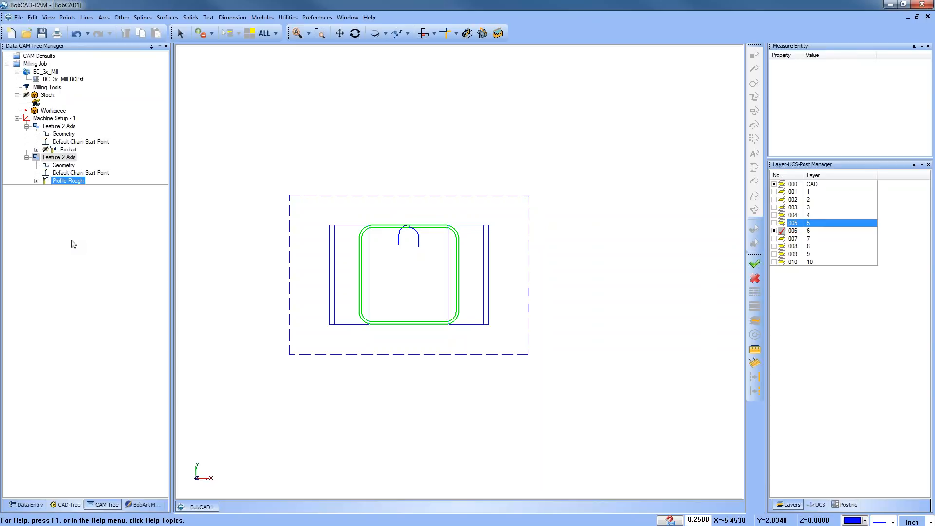
{"action": "left_click", "coordinate": [59, 157]}
{"action": "left_click", "coordinate": [59, 126]}
{"action": "left_click", "coordinate": [53, 118]}
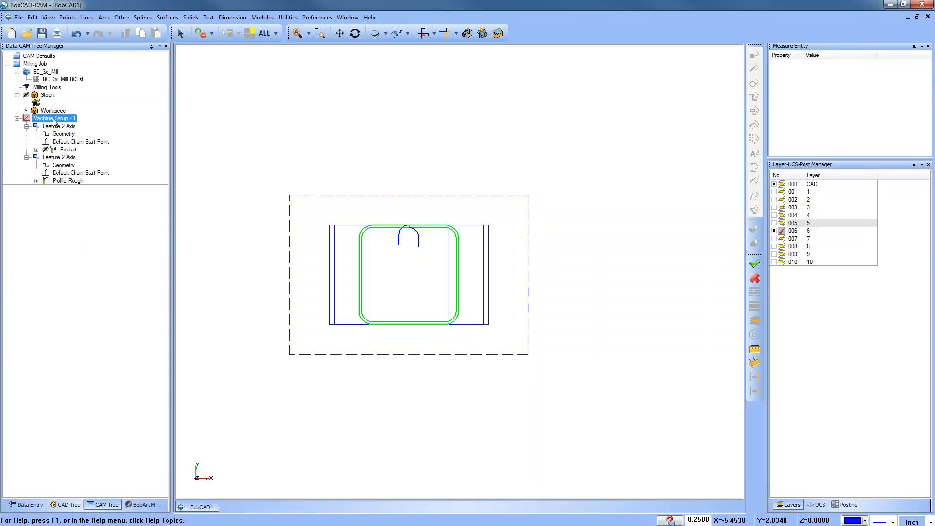
{"action": "right_click", "coordinate": [53, 118]}
{"action": "left_click", "coordinate": [112, 312]}
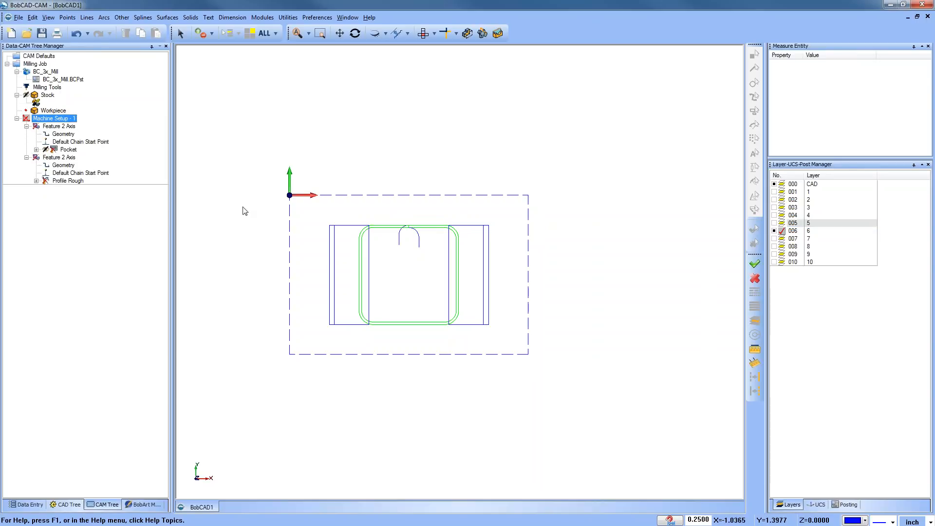
{"action": "right_click", "coordinate": [57, 118]}
{"action": "left_click", "coordinate": [100, 320]}
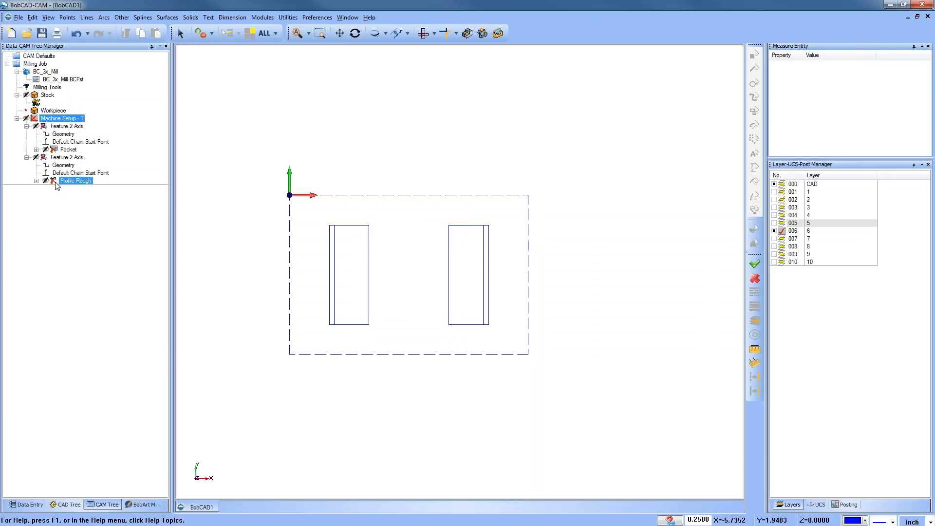
{"action": "right_click", "coordinate": [62, 123]}
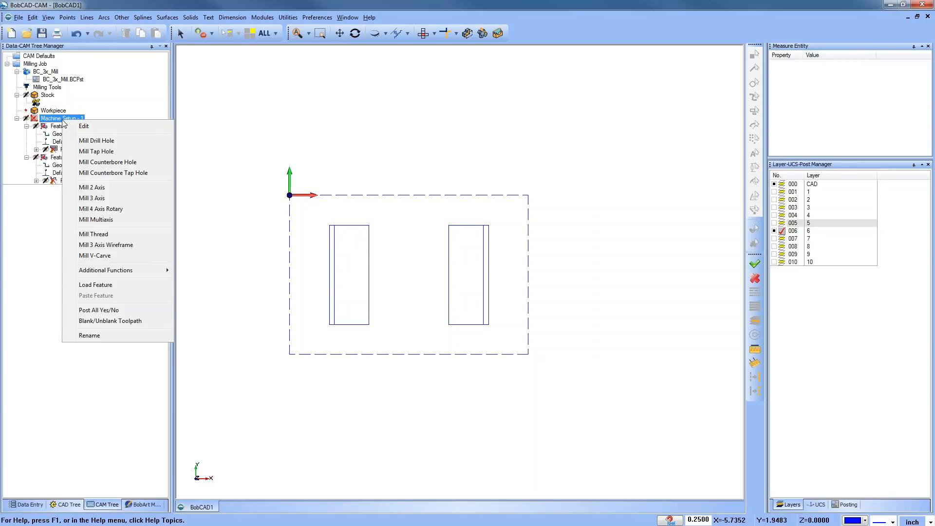
{"action": "left_click", "coordinate": [128, 310]}
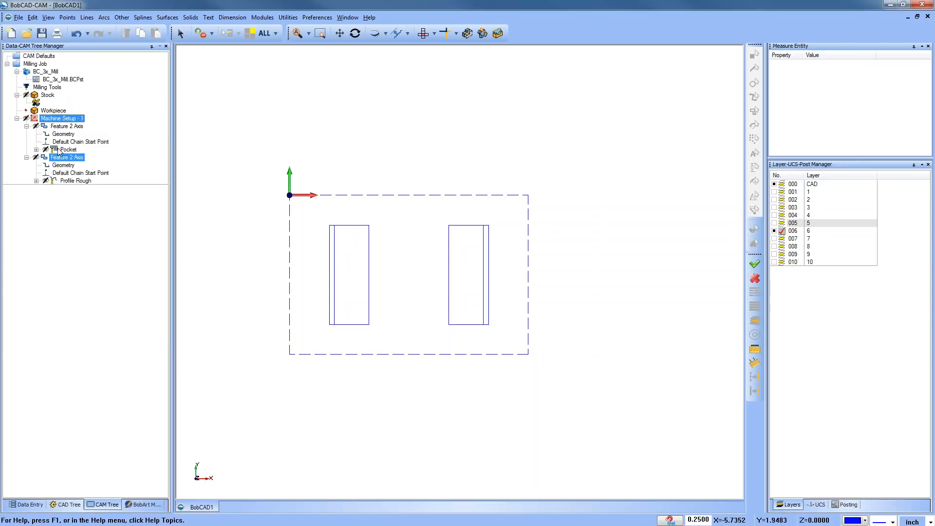
Replace the first feature's geometry with the dashed outer rectangle and the two inner island rectangles
{"action": "left_click", "coordinate": [69, 150]}
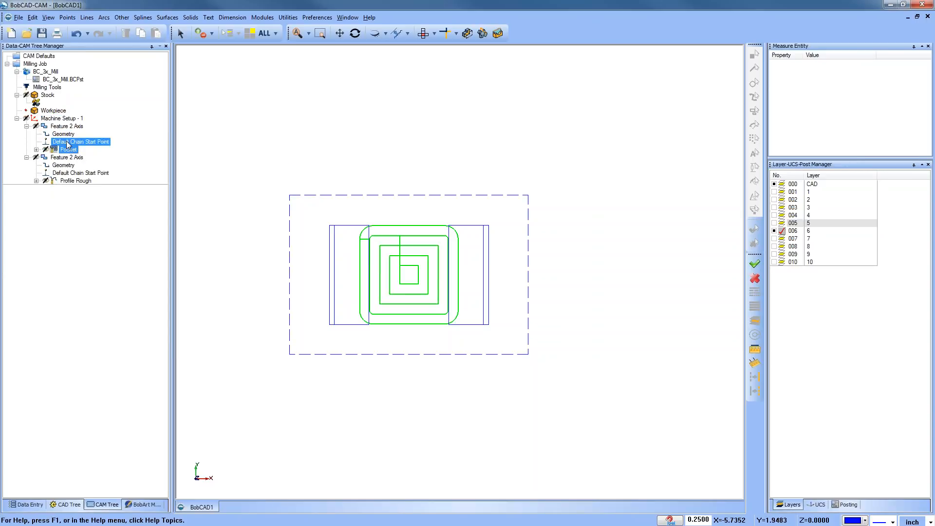
{"action": "right_click", "coordinate": [68, 135]}
{"action": "left_click", "coordinate": [94, 153]}
{"action": "right_click", "coordinate": [71, 134]}
{"action": "left_click", "coordinate": [92, 141]}
{"action": "left_click", "coordinate": [291, 211]}
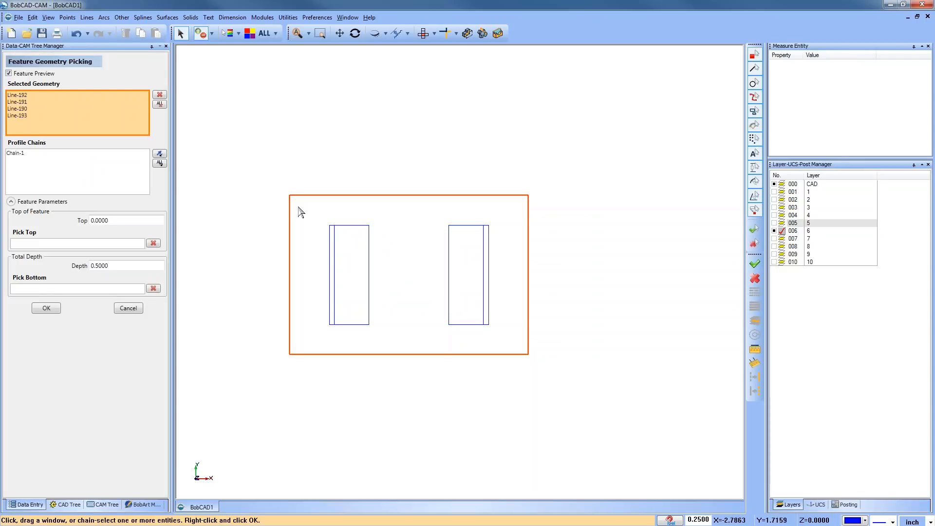
{"action": "left_click", "coordinate": [332, 239]}
{"action": "left_click", "coordinate": [448, 245]}
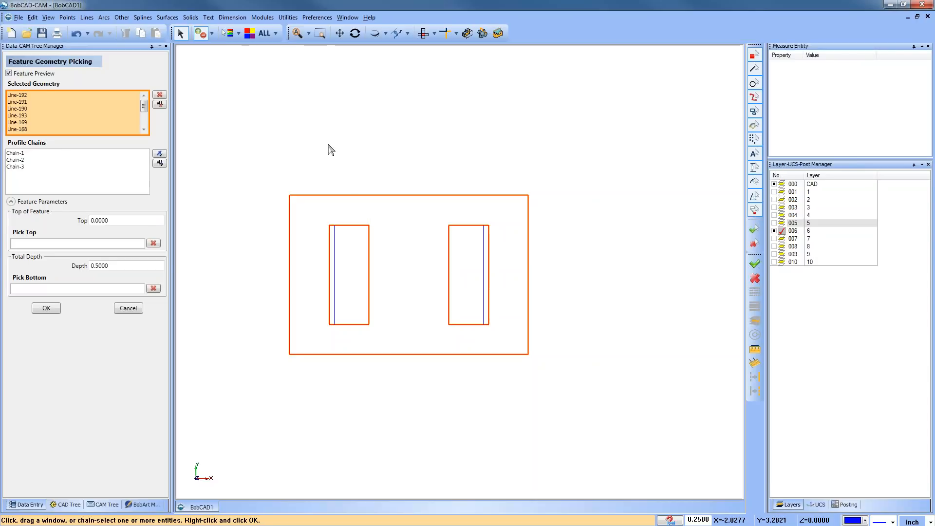
{"action": "key", "text": "Return"}
Set the first feature's Pocket pattern to Advanced Pocket and compute the toolpath
{"action": "right_click", "coordinate": [62, 126]}
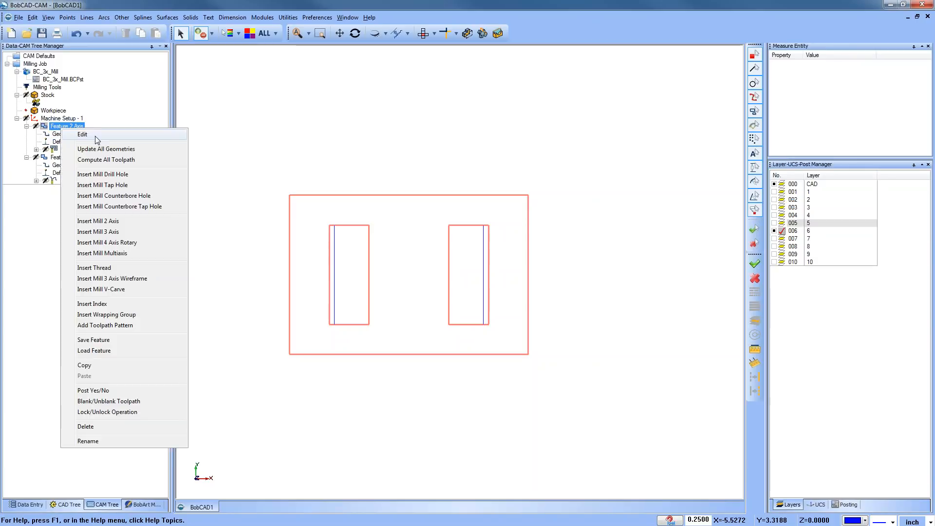
{"action": "left_click", "coordinate": [95, 136]}
{"action": "left_click", "coordinate": [302, 173]}
{"action": "left_click", "coordinate": [377, 190]}
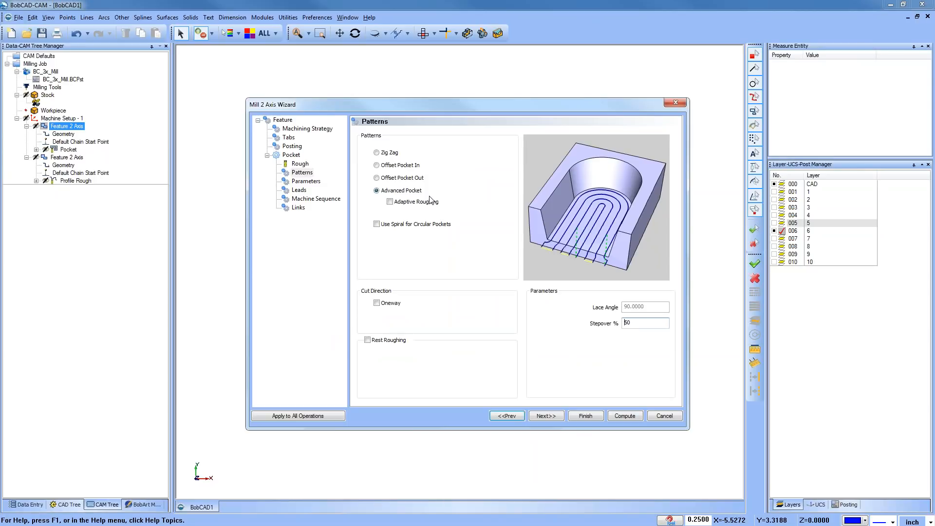
{"action": "left_click", "coordinate": [627, 416]}
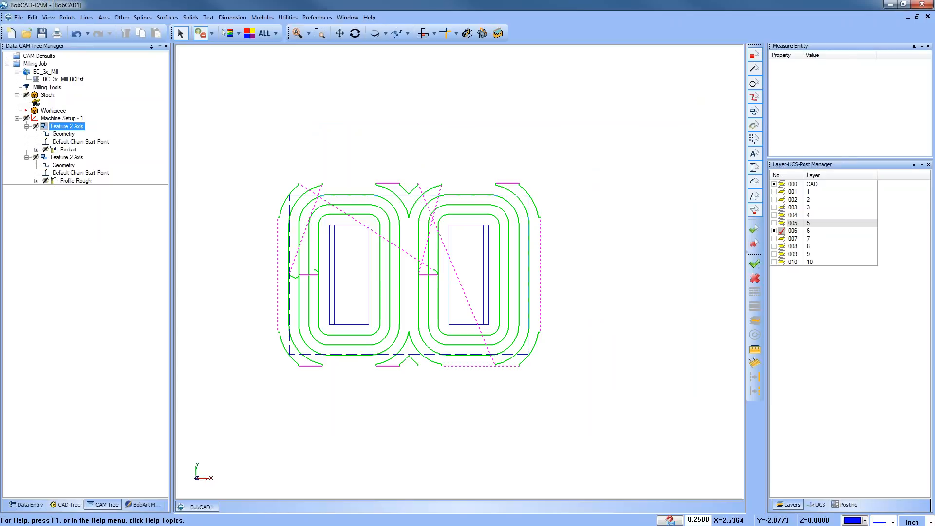
Replace the second feature's geometry with the two inner lines near the islands' outer edges
{"action": "middle_click_drag", "start_coordinate": [456, 421], "coordinate": [485, 369]}
{"action": "left_click", "coordinate": [63, 165]}
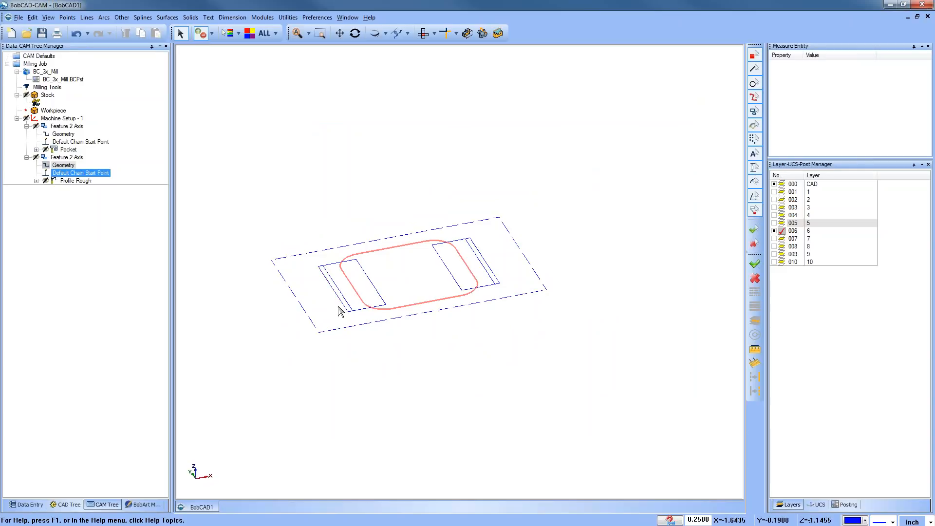
{"action": "right_click", "coordinate": [60, 166]}
{"action": "left_click", "coordinate": [88, 184]}
{"action": "right_click", "coordinate": [67, 165]}
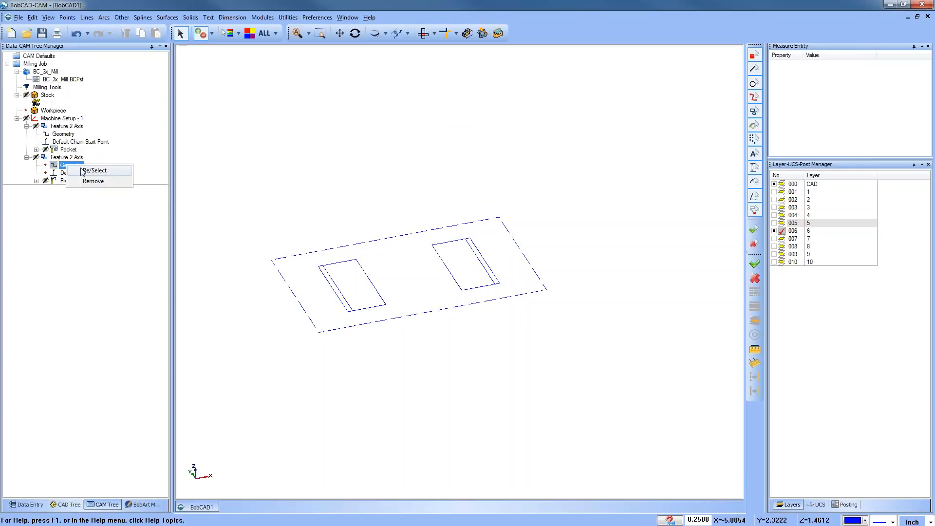
{"action": "left_click", "coordinate": [90, 170]}
{"action": "left_click", "coordinate": [327, 273]}
{"action": "left_click", "coordinate": [463, 291]}
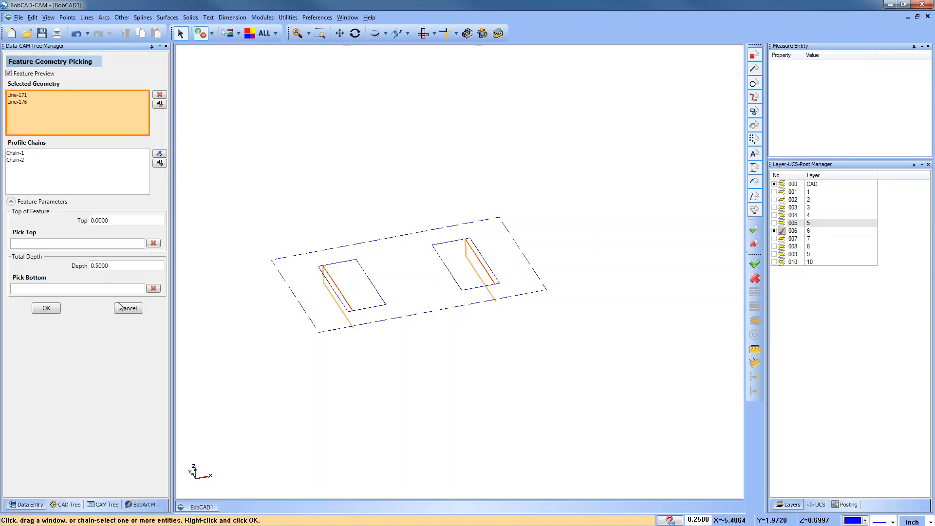
{"action": "left_click", "coordinate": [46, 308]}
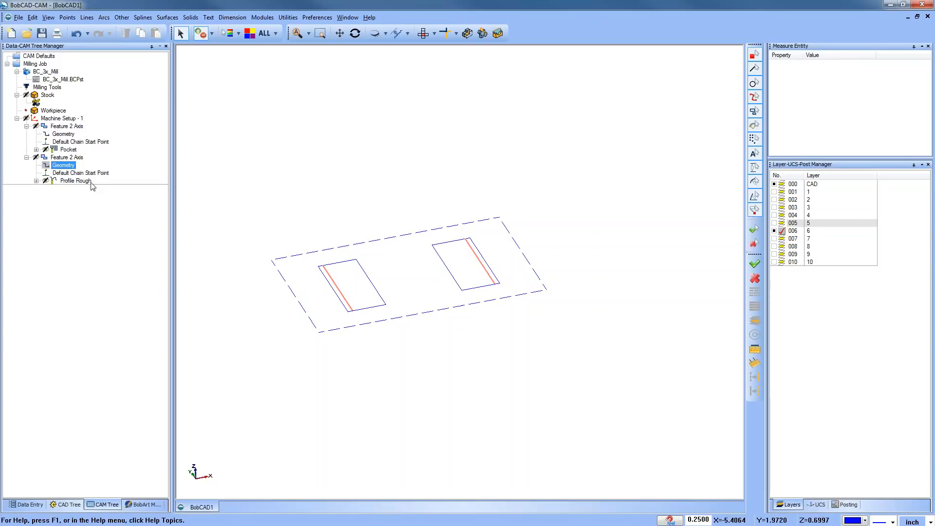
Assign the 1.500D - .125THK T-cutter from the tool crib to the second feature's Profile Rough operation
{"action": "right_click", "coordinate": [67, 158]}
{"action": "left_click", "coordinate": [93, 166]}
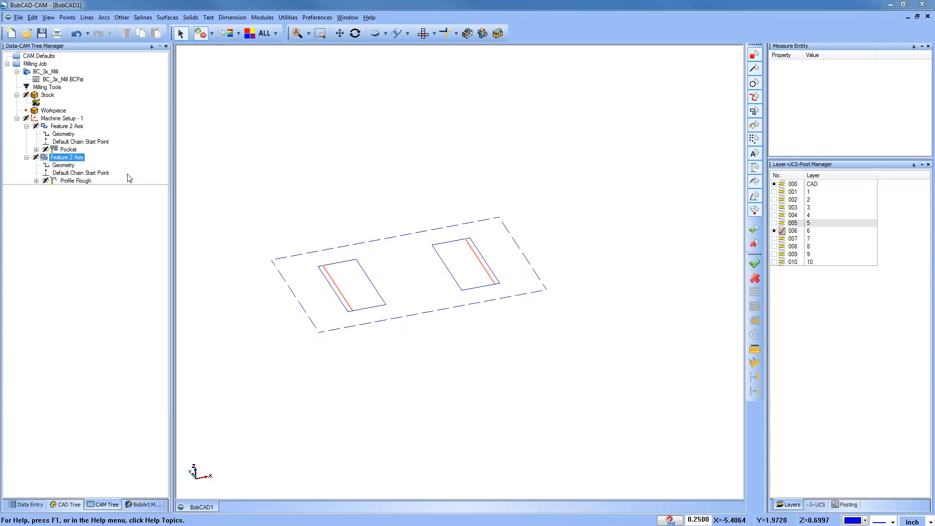
{"action": "left_click", "coordinate": [305, 165]}
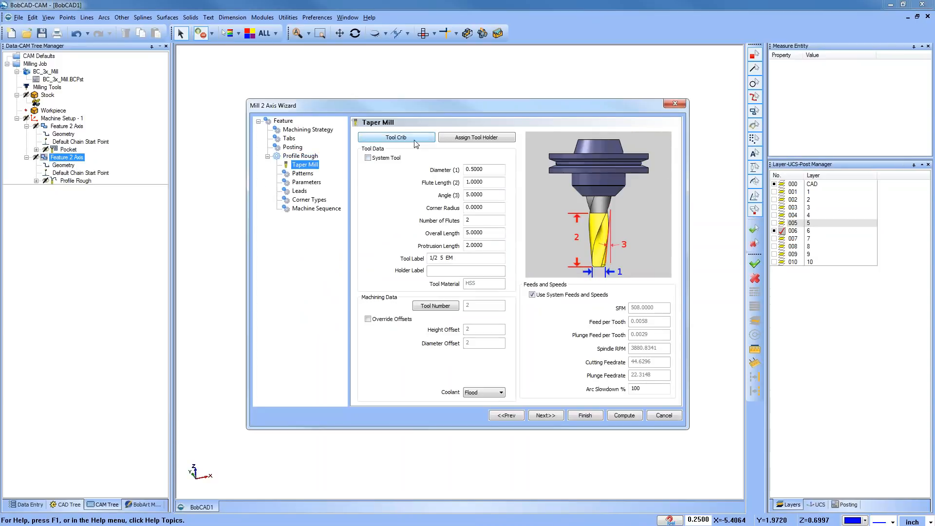
{"action": "left_click", "coordinate": [414, 136]}
{"action": "left_click", "coordinate": [295, 181]}
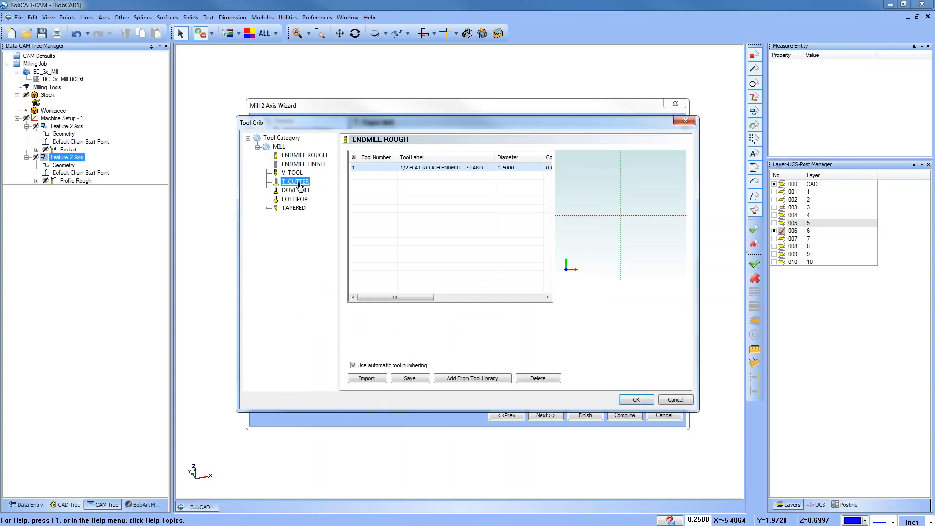
{"action": "left_click", "coordinate": [441, 169]}
{"action": "left_click", "coordinate": [637, 400]}
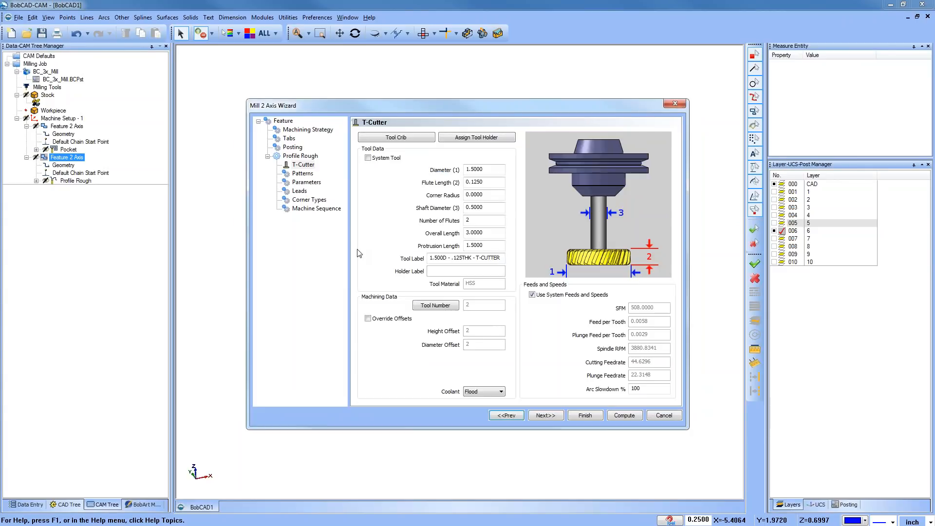
Review the second feature's depth parameters and leads, enable a 50% extension at both chain ends, and compute the toolpath
{"action": "left_click", "coordinate": [306, 182]}
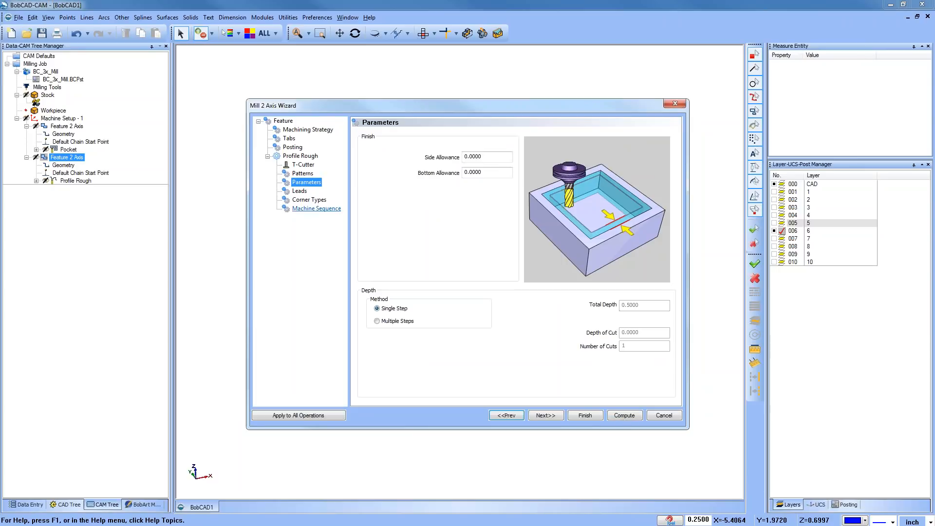
{"action": "left_click", "coordinate": [299, 191]}
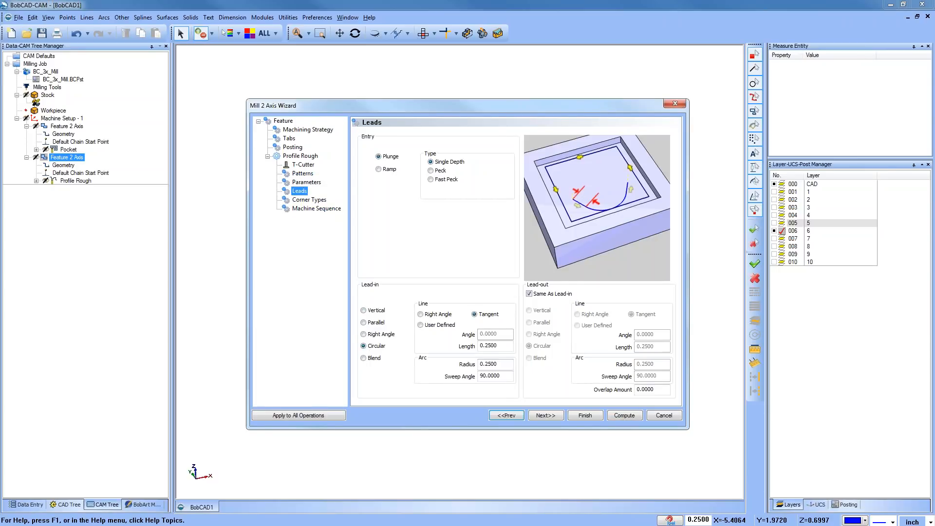
{"action": "left_click", "coordinate": [283, 121]}
{"action": "left_click", "coordinate": [370, 298]}
{"action": "left_click", "coordinate": [630, 416]}
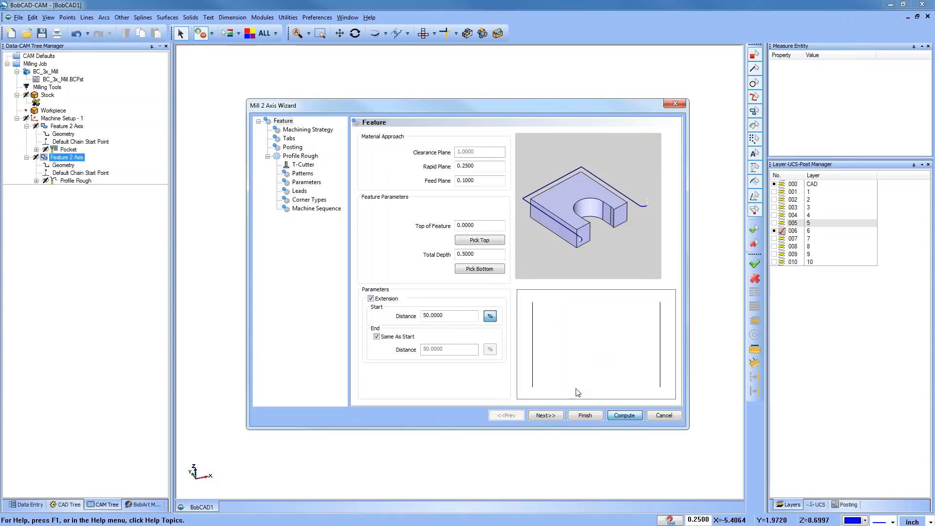
Reverse the left chain's direction at the second feature's start point and recompute the Profile Rough toolpath
{"action": "left_click", "coordinate": [423, 33]}
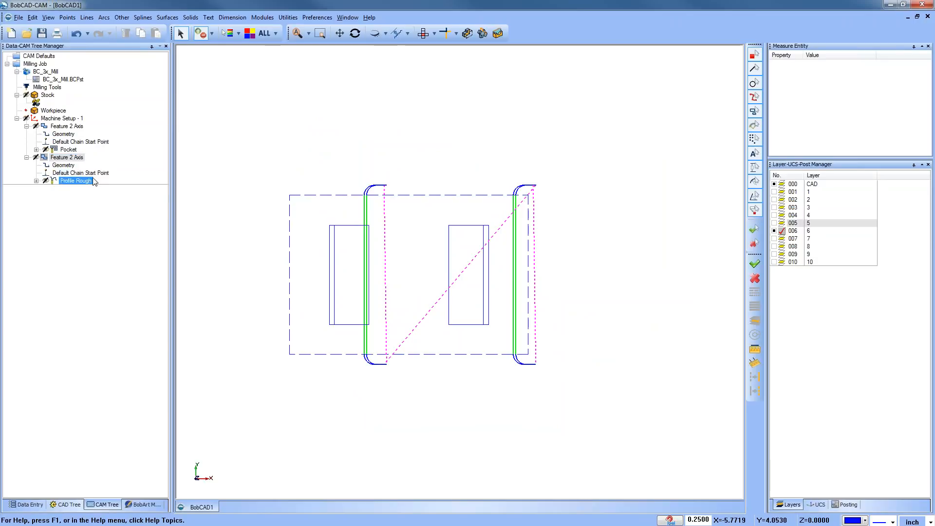
{"action": "left_click", "coordinate": [85, 172]}
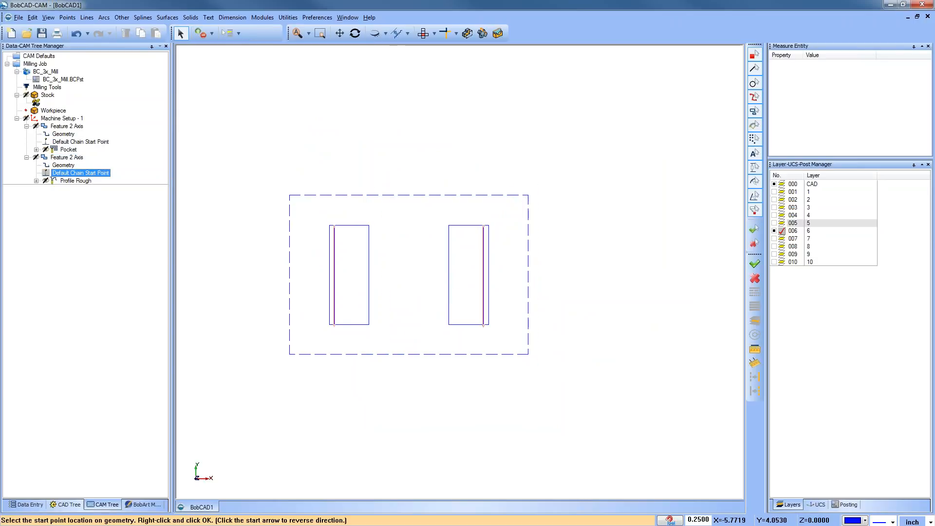
{"action": "left_click", "coordinate": [485, 327]}
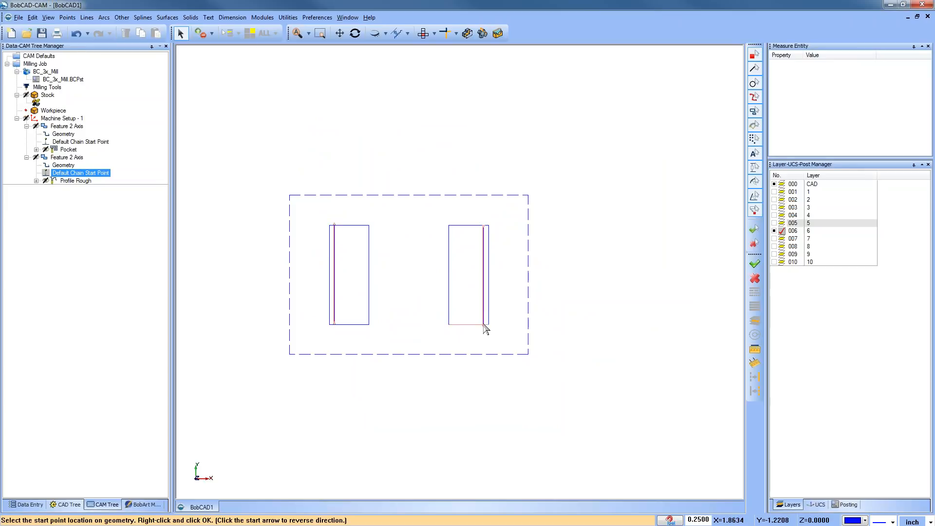
{"action": "scroll", "coordinate": [447, 346], "scroll_direction": "up", "scroll_amount": 3}
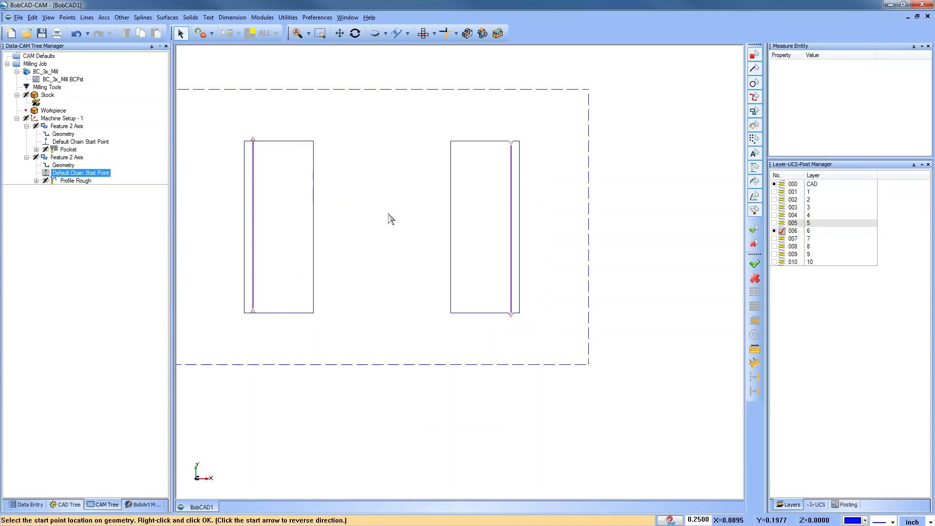
{"action": "key", "text": "space"}
{"action": "left_click", "coordinate": [82, 183]}
{"action": "right_click", "coordinate": [83, 189]}
{"action": "left_click", "coordinate": [112, 190]}
{"action": "scroll", "coordinate": [405, 334], "scroll_direction": "down", "scroll_amount": 2}
{"action": "middle_click_drag", "start_coordinate": [405, 334], "coordinate": [350, 332]}
Backplot the second feature's Profile Rough toolpath through to its later moves and exit the backplot
{"action": "right_click", "coordinate": [72, 177]}
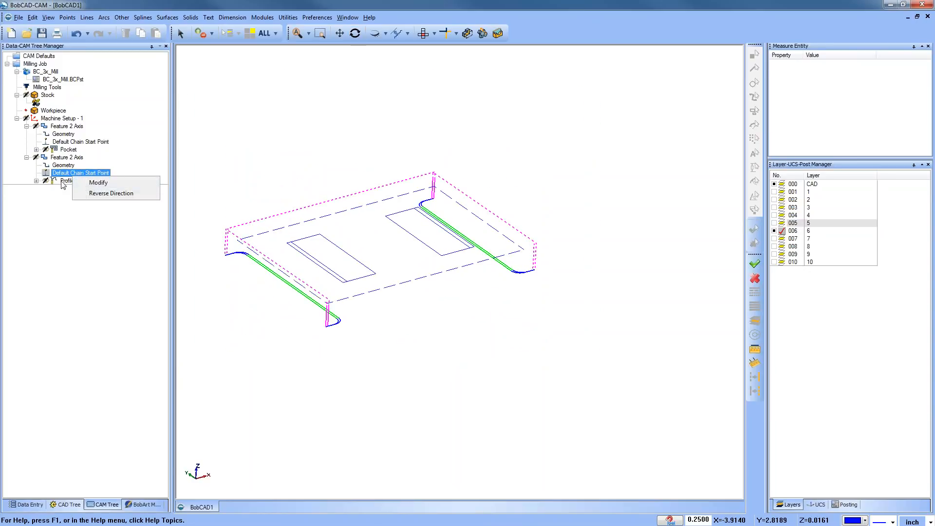
{"action": "right_click", "coordinate": [63, 181]}
{"action": "left_click", "coordinate": [100, 198]}
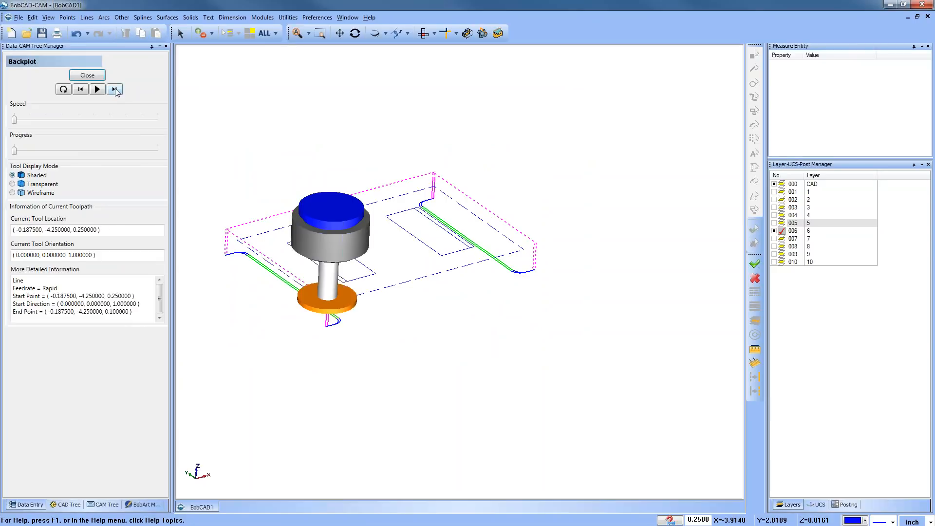
{"action": "left_click", "coordinate": [115, 89]}
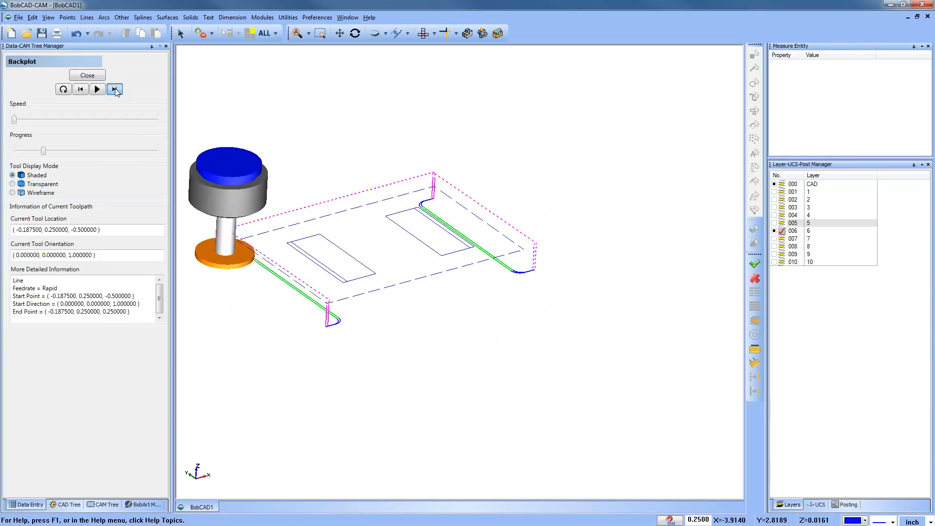
{"action": "left_click", "coordinate": [88, 76]}
Simulate the T-cutter operation after the pocket with the toolpath hidden, inspect the island's undercut up close, and exit the simulation
{"action": "left_click", "coordinate": [258, 19]}
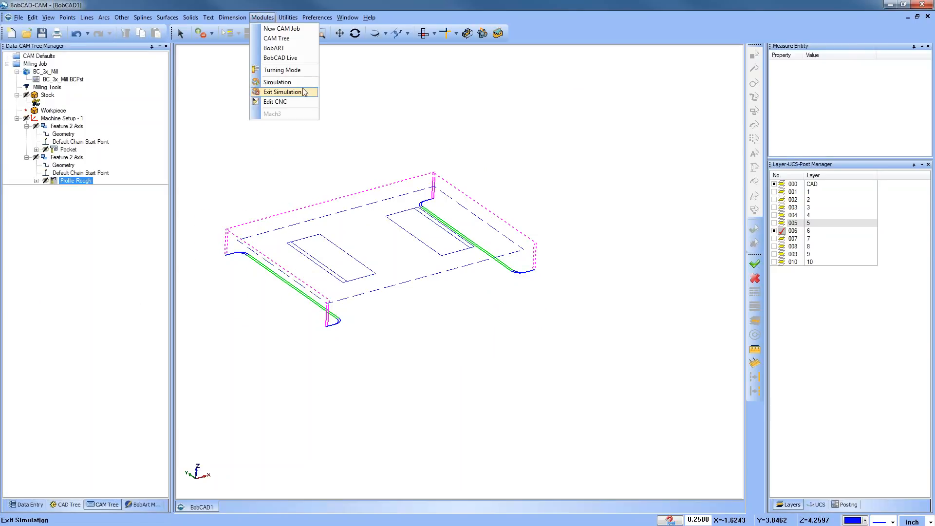
{"action": "left_click", "coordinate": [302, 91]}
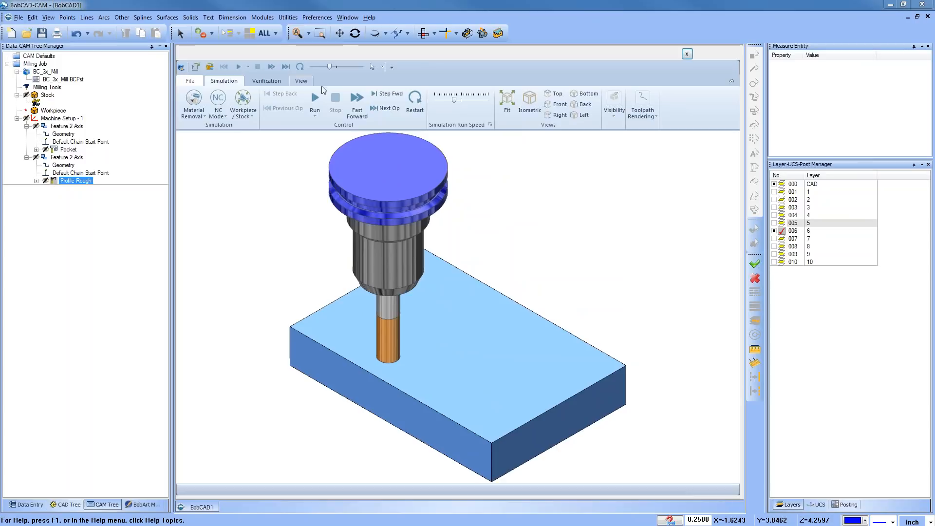
{"action": "left_click", "coordinate": [389, 108]}
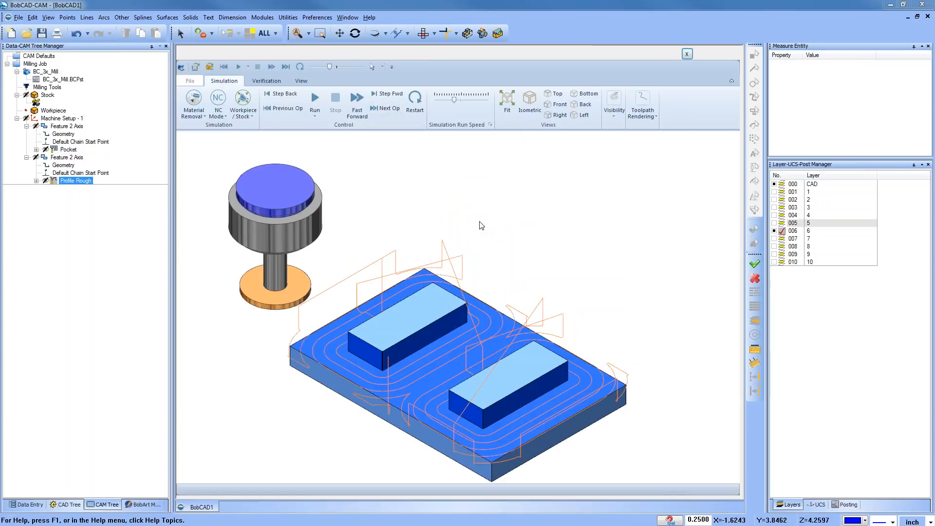
{"action": "left_click", "coordinate": [613, 121]}
{"action": "left_click", "coordinate": [315, 98]}
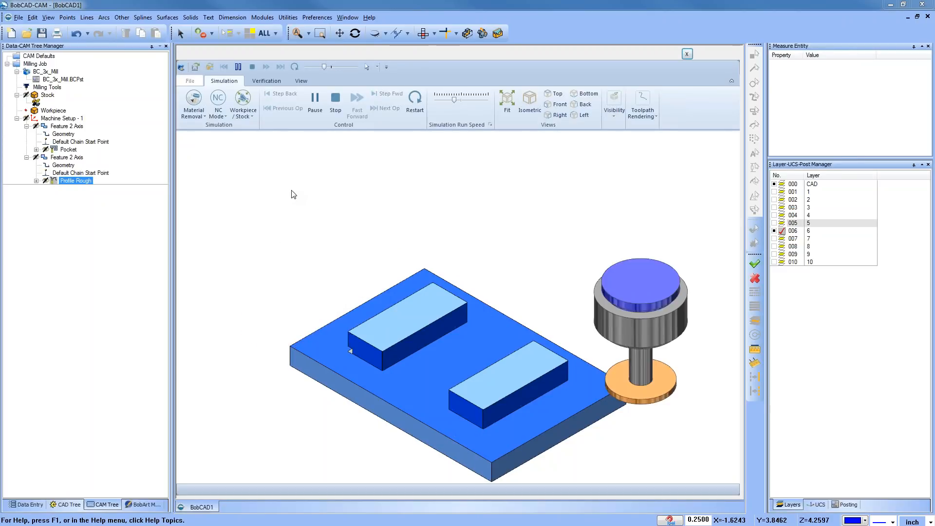
{"action": "middle_click_drag", "start_coordinate": [292, 206], "coordinate": [433, 307]}
{"action": "scroll", "coordinate": [379, 315], "scroll_direction": "up", "scroll_amount": 5}
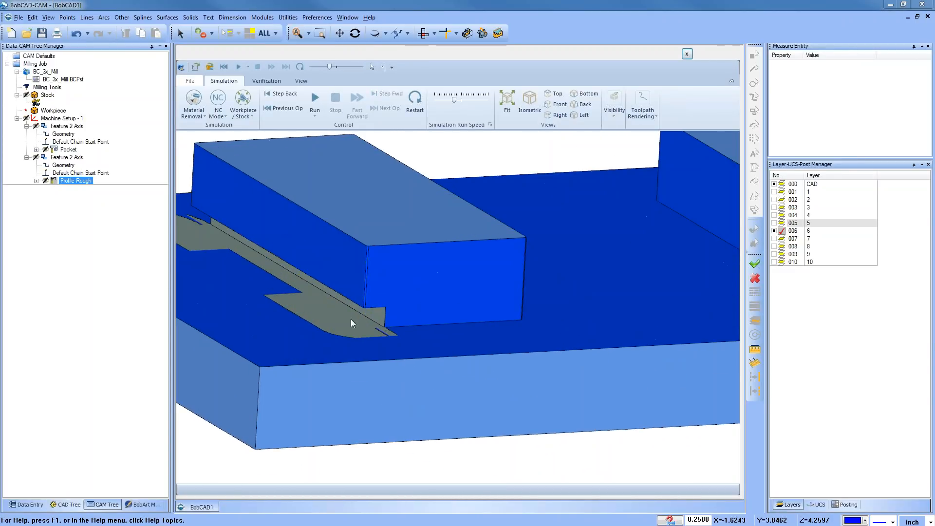
{"action": "left_click", "coordinate": [687, 55]}
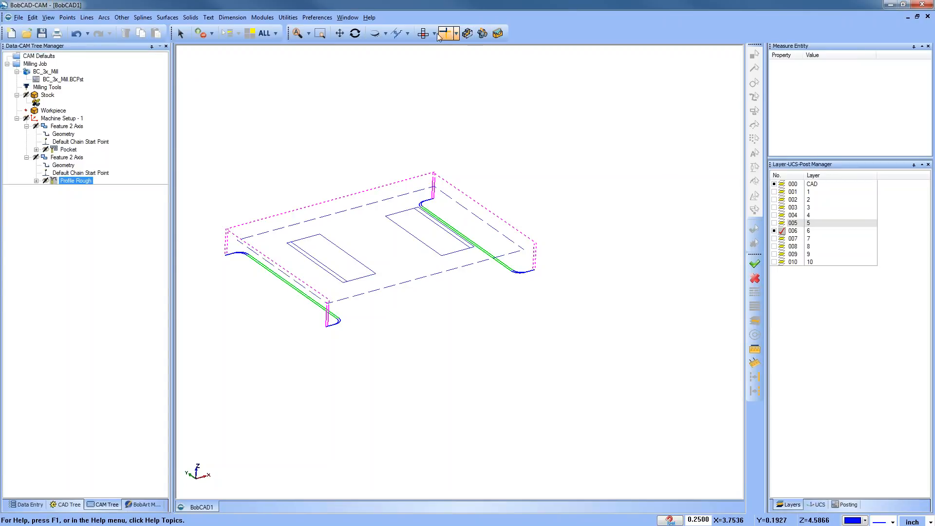
Create a parallel line inside each island, offset from the existing undercut line toward the island's centre
{"action": "left_click", "coordinate": [423, 33]}
{"action": "left_click", "coordinate": [87, 17]}
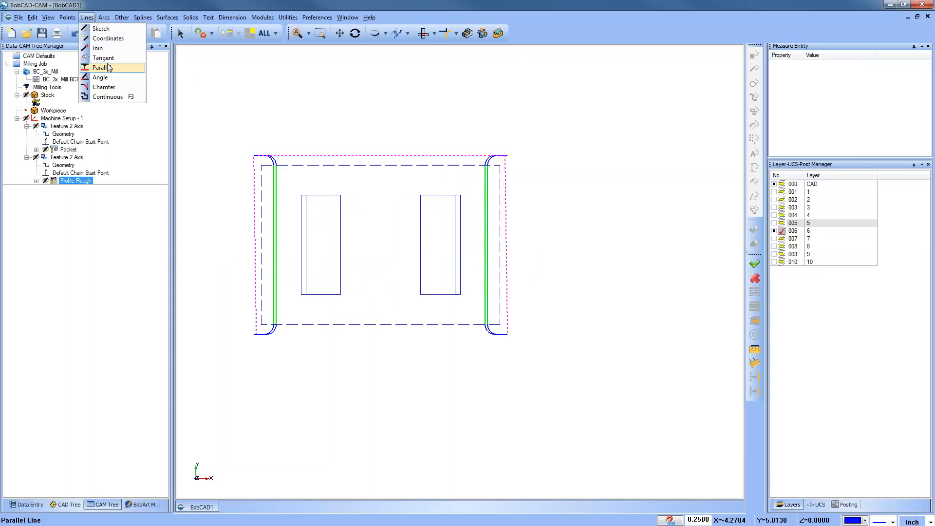
{"action": "left_click", "coordinate": [100, 69]}
{"action": "left_click", "coordinate": [307, 211]}
{"action": "left_click", "coordinate": [312, 215]}
{"action": "left_click", "coordinate": [460, 232]}
{"action": "left_click", "coordinate": [434, 229]}
{"action": "right_click", "coordinate": [316, 100]}
{"action": "left_click", "coordinate": [334, 115]}
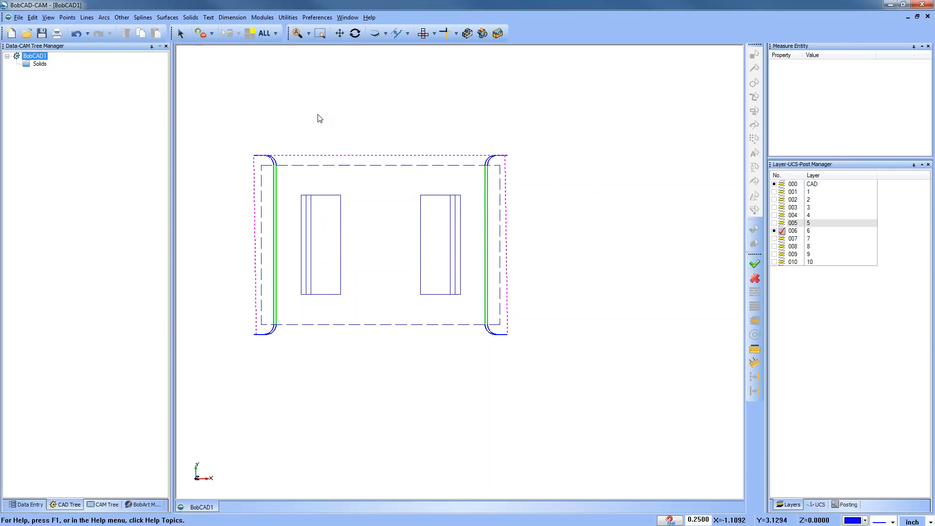
Delete the two original undercut lines nearer the islands' outer edges
{"action": "left_click", "coordinate": [182, 32]}
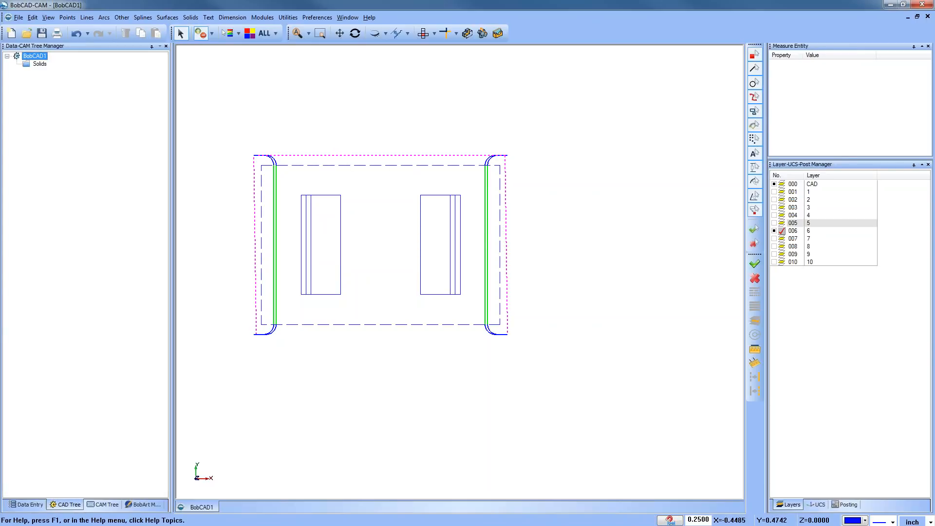
{"action": "left_click", "coordinate": [306, 221]}
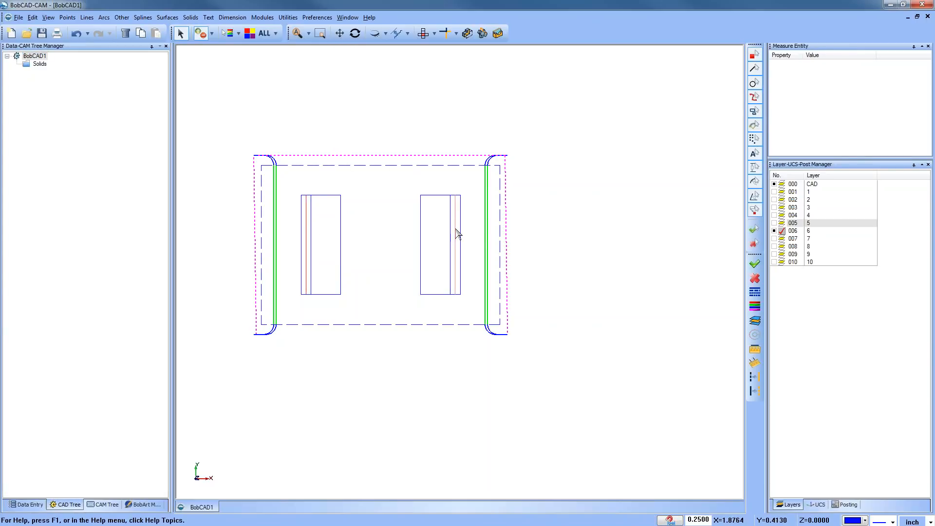
{"action": "key", "text": "Delete"}
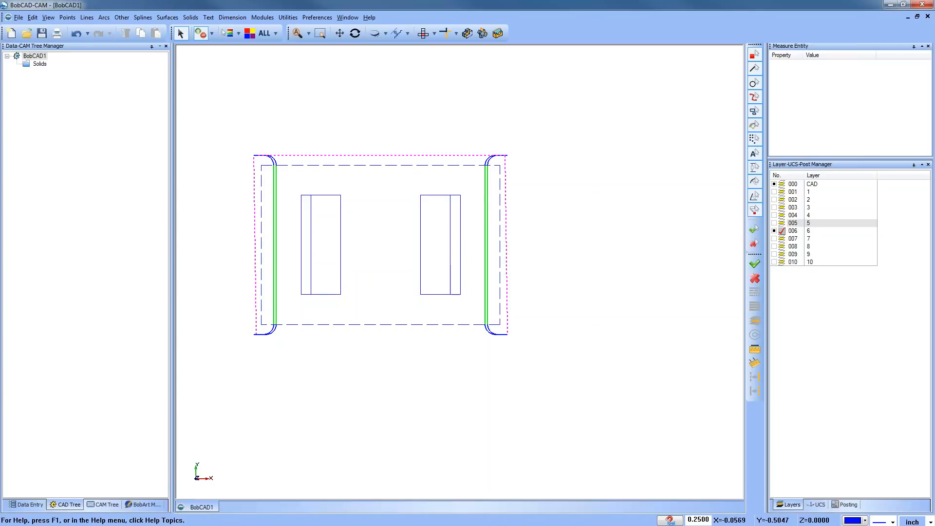
Replace the second feature's geometry with the two new inner lines and reverse the direction of Chain-1
{"action": "left_click", "coordinate": [103, 505]}
{"action": "left_click", "coordinate": [63, 166]}
{"action": "right_click", "coordinate": [72, 168]}
{"action": "left_click", "coordinate": [97, 185]}
{"action": "right_click", "coordinate": [71, 168]}
{"action": "left_click", "coordinate": [97, 174]}
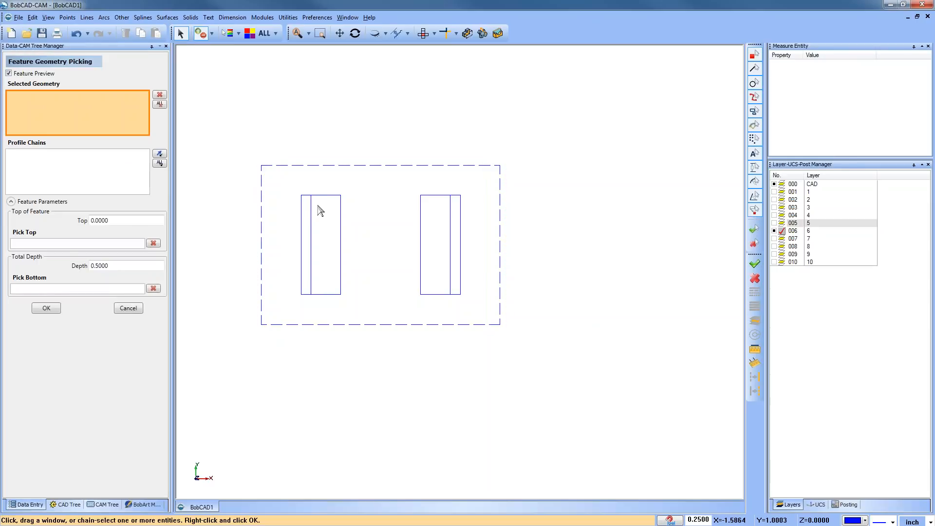
{"action": "left_click", "coordinate": [310, 204]}
{"action": "left_click", "coordinate": [451, 290]}
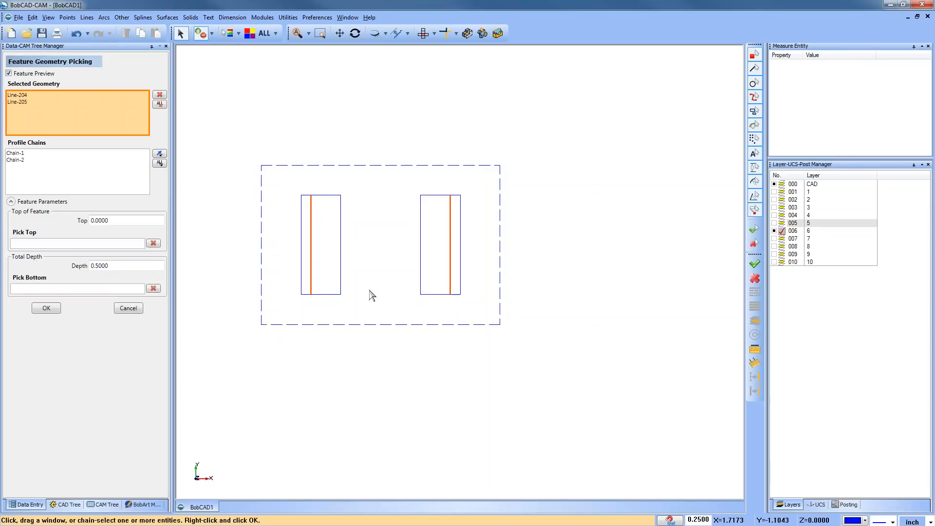
{"action": "left_click", "coordinate": [18, 155]}
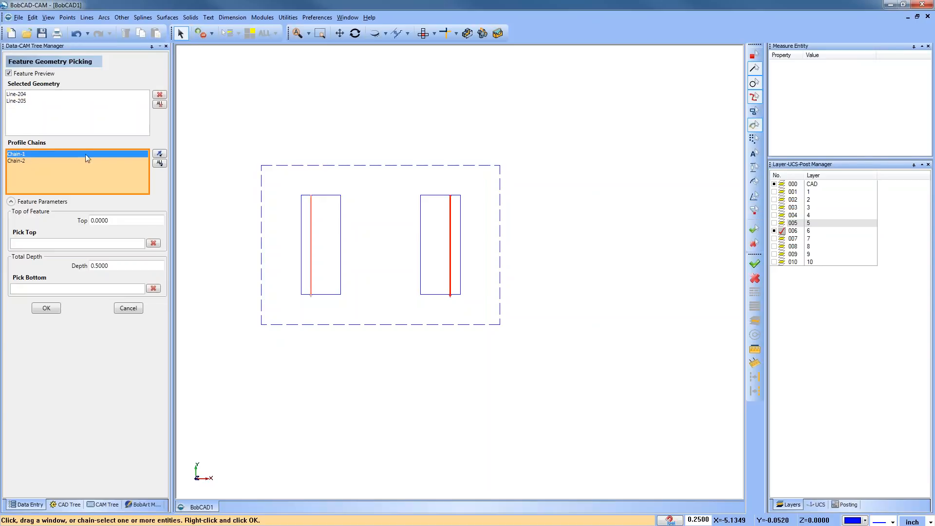
{"action": "left_click", "coordinate": [159, 155]}
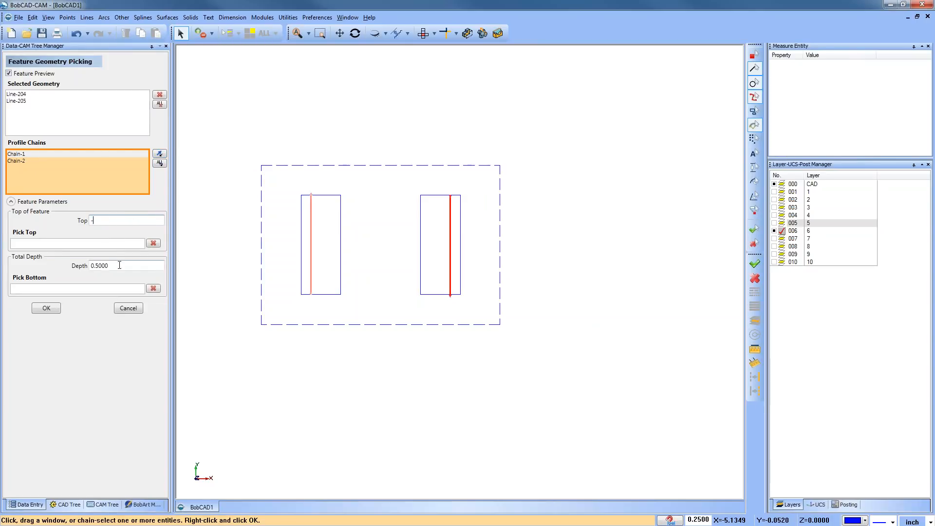
Set the second feature's top to -0.25 and total depth to 0.25, and accept the geometry
{"action": "type", "text": "-0.25"}
{"action": "key", "text": "Tab"}
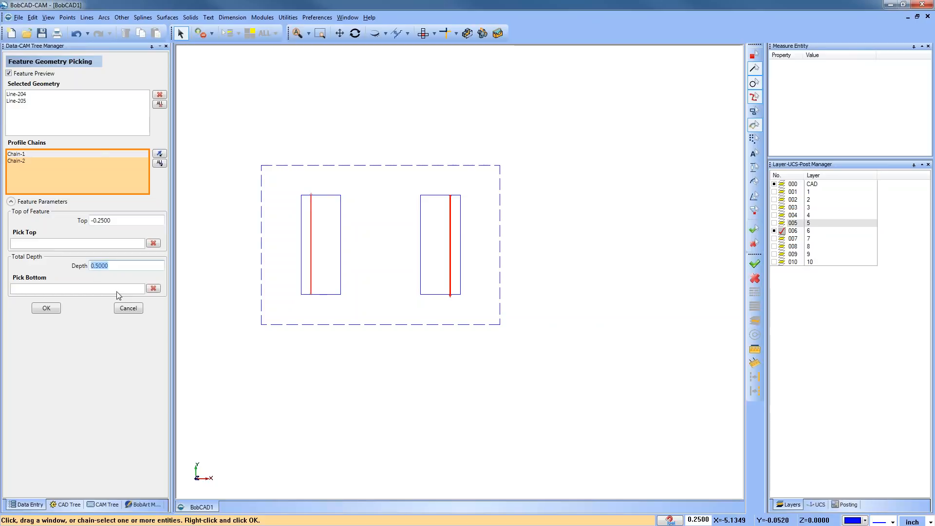
{"action": "type", "text": ".25"}
{"action": "left_click", "coordinate": [47, 308]}
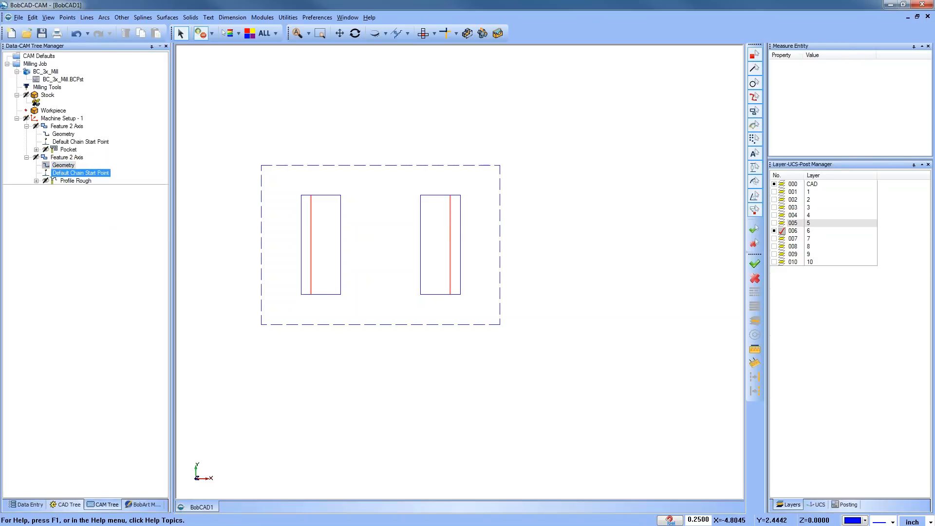
Set the second feature's Profile Rough depth method to Multiple Steps and compute the toolpath
{"action": "right_click", "coordinate": [78, 158]}
{"action": "left_click", "coordinate": [79, 167]}
{"action": "left_click", "coordinate": [307, 183]}
{"action": "left_click", "coordinate": [382, 323]}
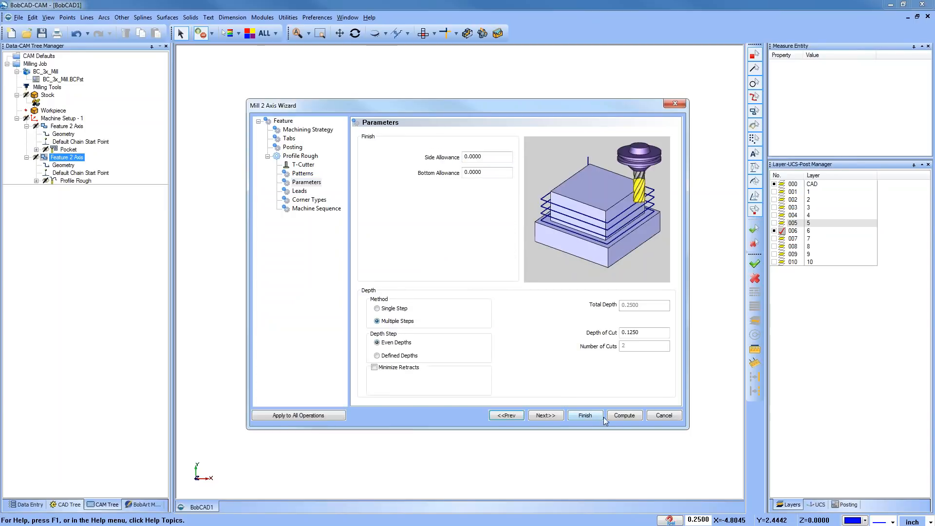
{"action": "left_click", "coordinate": [623, 416]}
{"action": "middle_click_drag", "start_coordinate": [414, 378], "coordinate": [390, 346]}
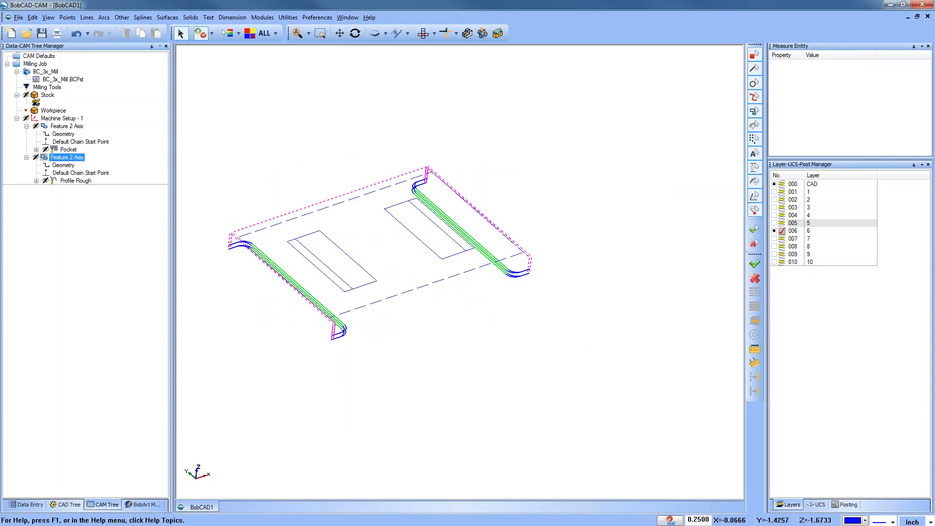
Change the second feature's Profile Rough pattern to Standard and recompute the toolpath
{"action": "left_click", "coordinate": [263, 18]}
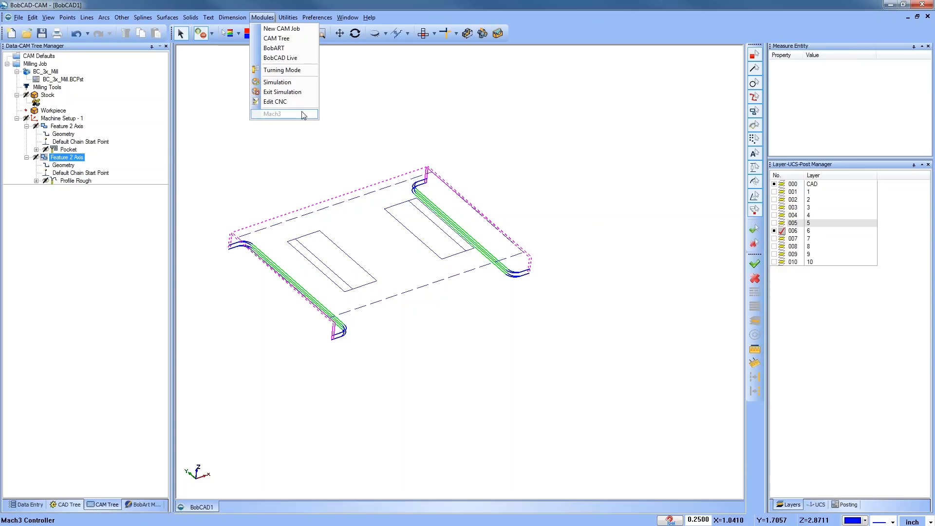
{"action": "right_click", "coordinate": [67, 158]}
{"action": "left_click", "coordinate": [103, 165]}
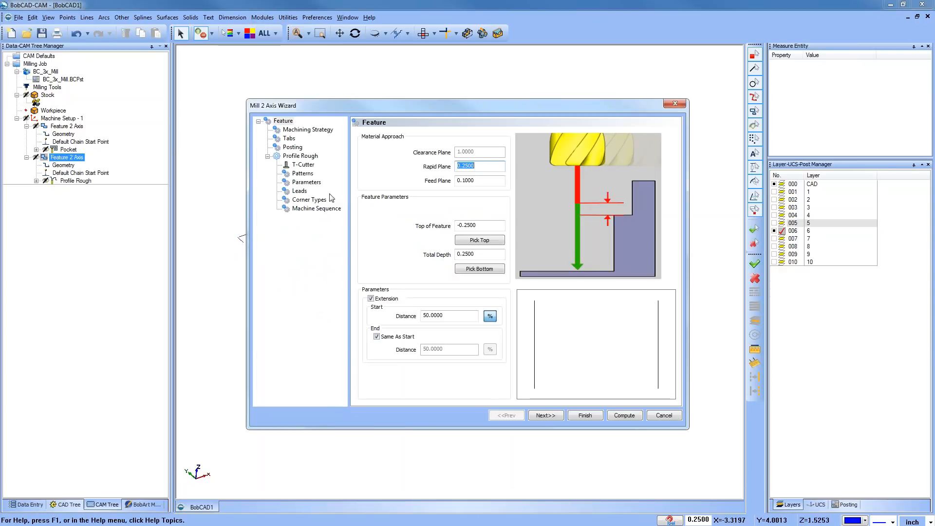
{"action": "left_click", "coordinate": [307, 182]}
{"action": "left_click", "coordinate": [303, 174]}
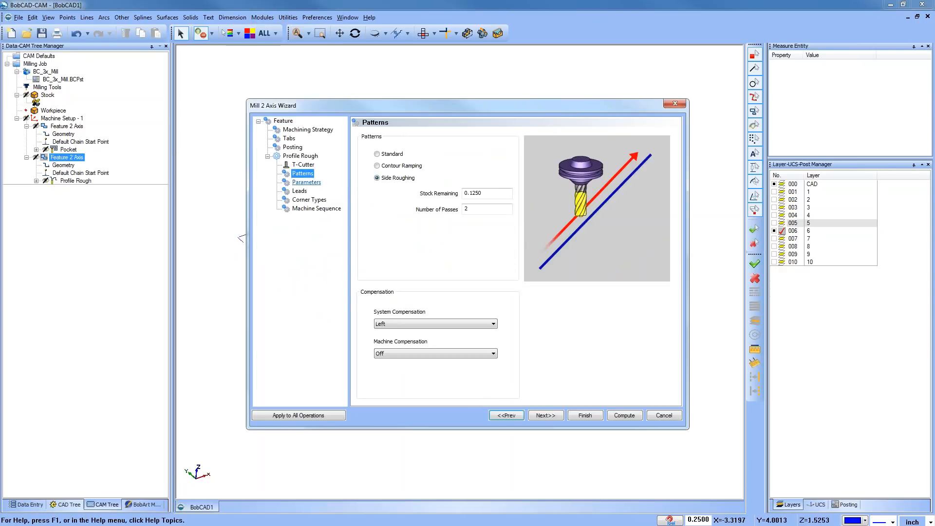
{"action": "left_click", "coordinate": [377, 154]}
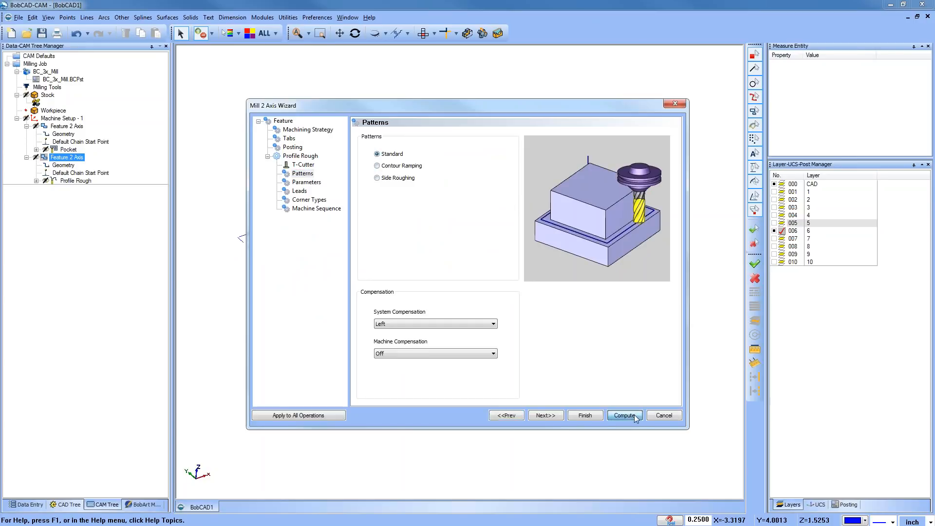
{"action": "left_click", "coordinate": [638, 416]}
Simulate the T-cutter operation after the pocket at reduced speed with the toolpath hidden, and examine the undercuts from the side
{"action": "left_click", "coordinate": [262, 17]}
{"action": "left_click", "coordinate": [295, 85]}
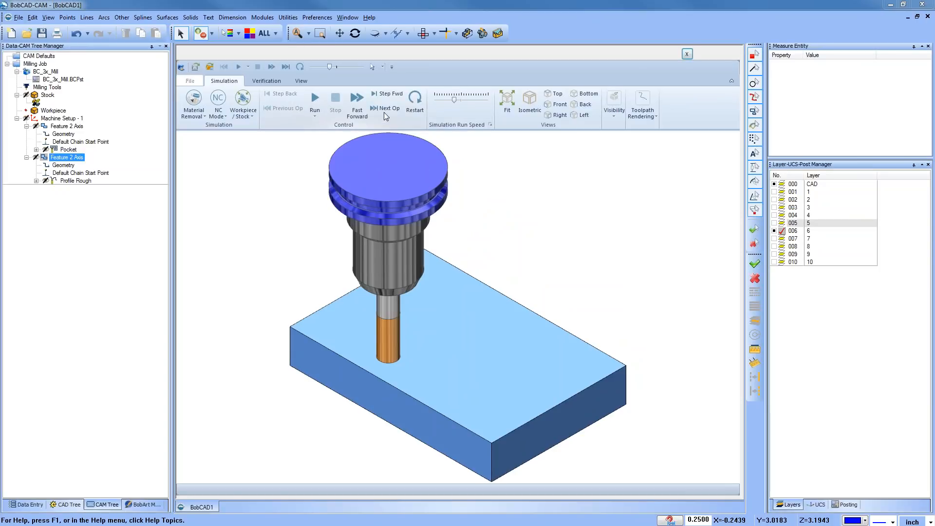
{"action": "left_click", "coordinate": [387, 108]}
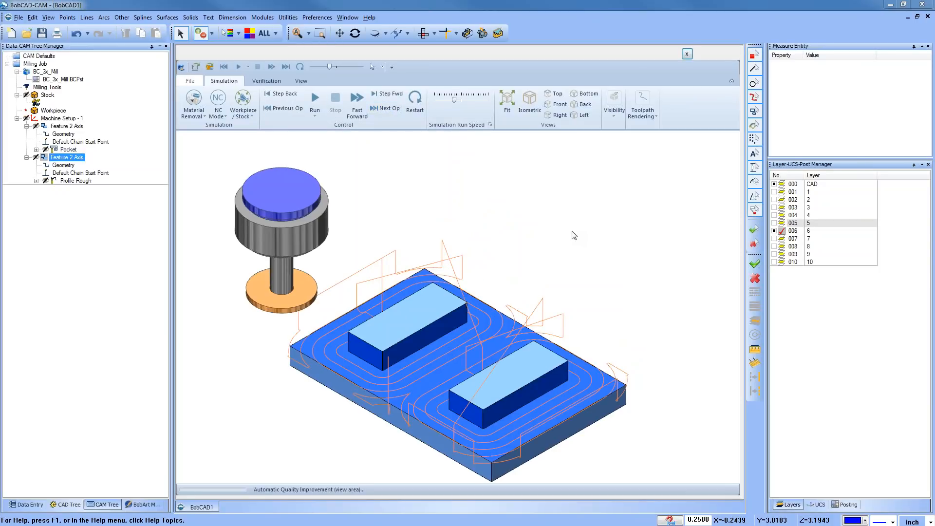
{"action": "left_click", "coordinate": [615, 111]}
{"action": "left_click", "coordinate": [614, 155]}
{"action": "left_click_drag", "start_coordinate": [449, 100], "coordinate": [444, 97]}
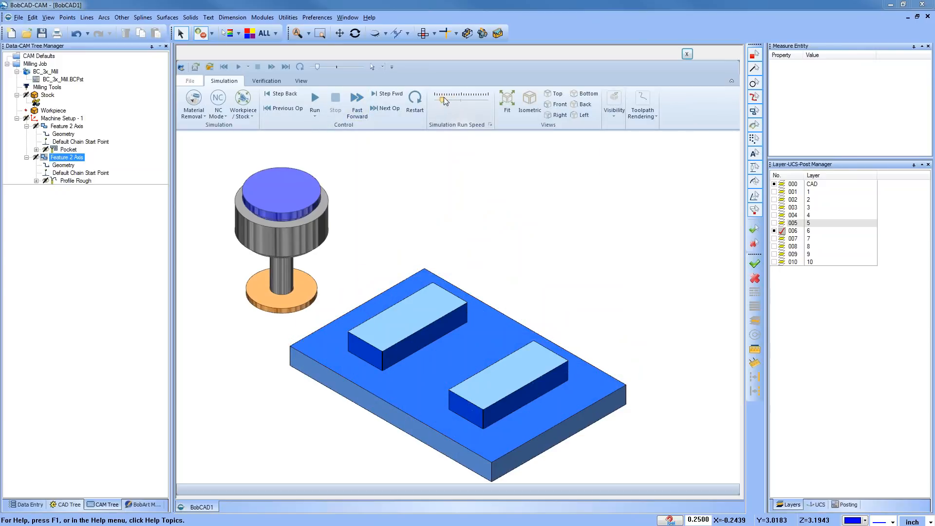
{"action": "left_click", "coordinate": [315, 100]}
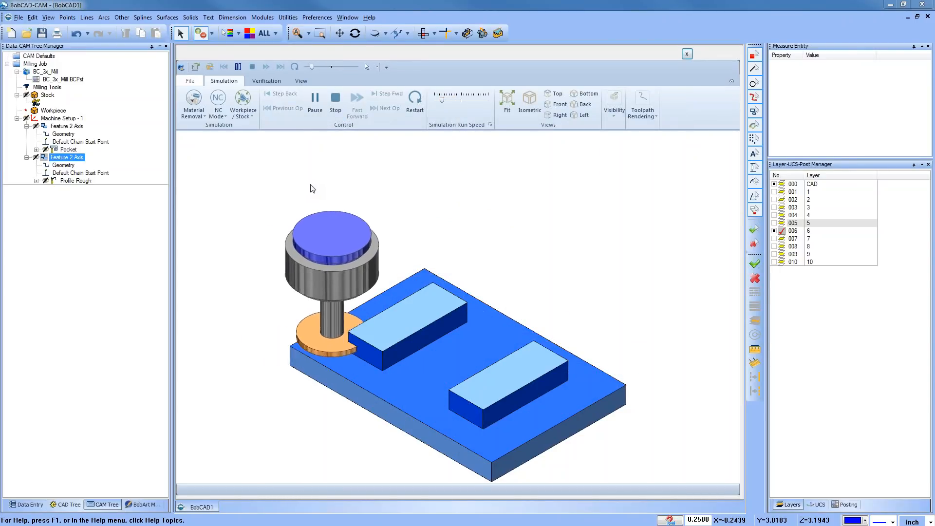
{"action": "middle_click_drag", "start_coordinate": [390, 400], "coordinate": [433, 382]}
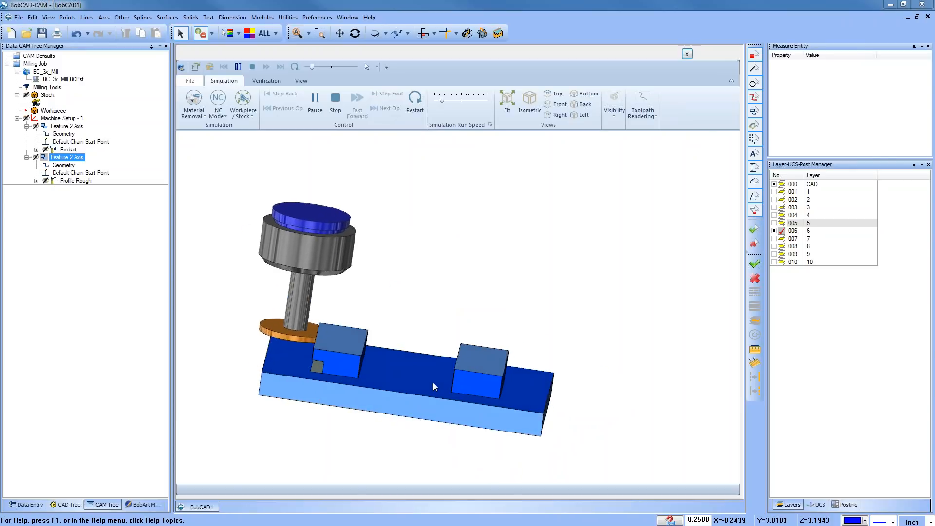
Exit the simulation and switch the drawing from layer 6 to layer 7 in top view
{"action": "middle_click_drag", "start_coordinate": [443, 340], "coordinate": [378, 261]}
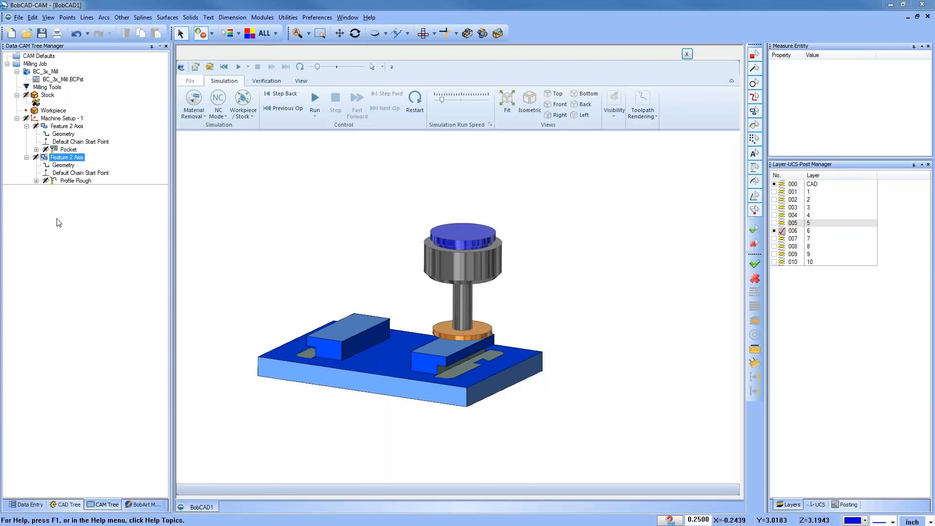
{"action": "left_click", "coordinate": [687, 54]}
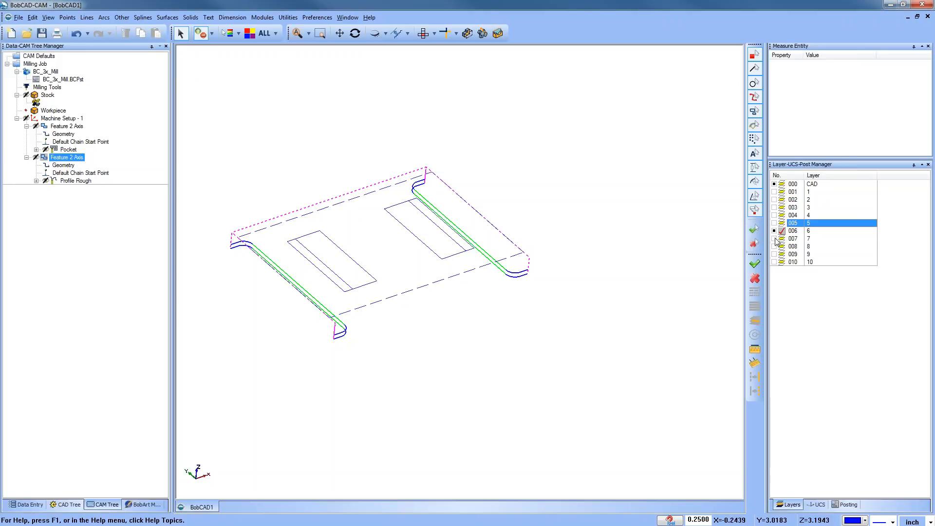
{"action": "left_click", "coordinate": [783, 238]}
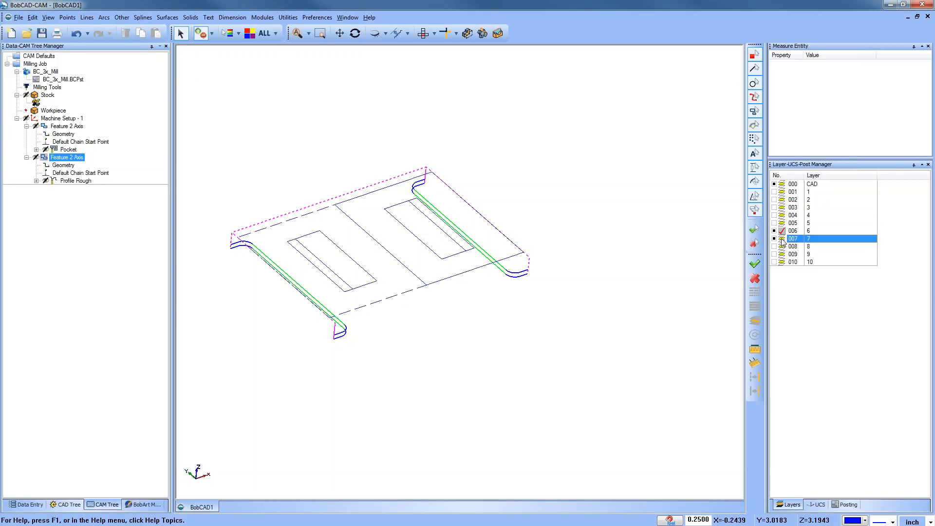
{"action": "left_click", "coordinate": [775, 231]}
{"action": "left_click", "coordinate": [423, 33]}
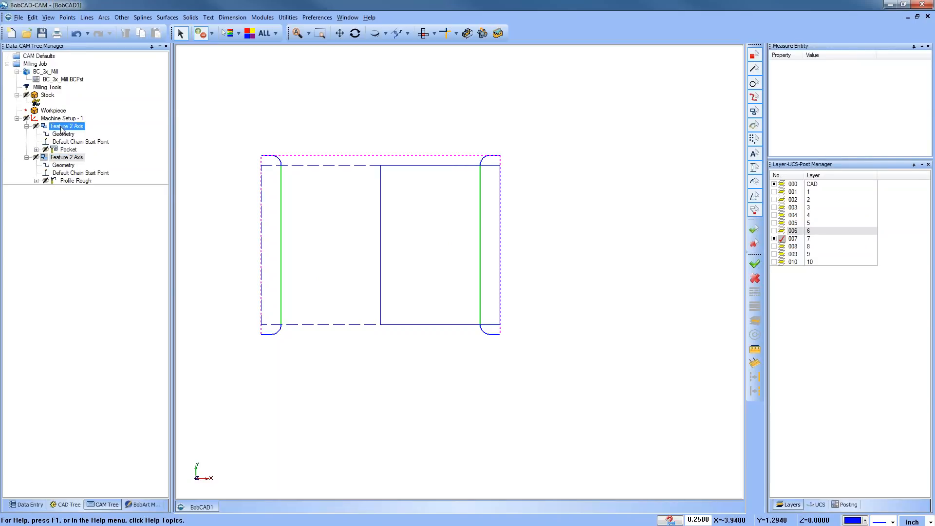
Exclude the Pocket operation from output and remove the second feature's existing geometry
{"action": "right_click", "coordinate": [72, 151]}
{"action": "left_click", "coordinate": [117, 238]}
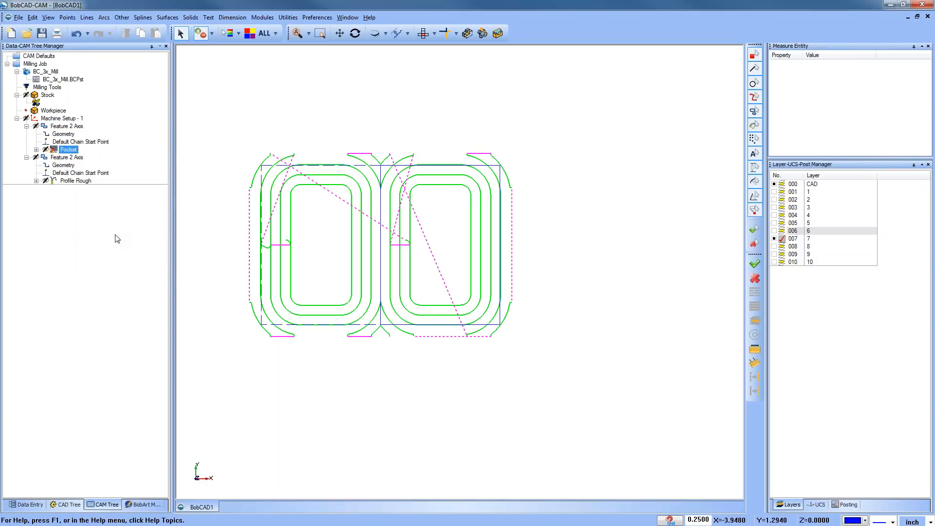
{"action": "left_click", "coordinate": [68, 180]}
{"action": "left_click", "coordinate": [64, 165]}
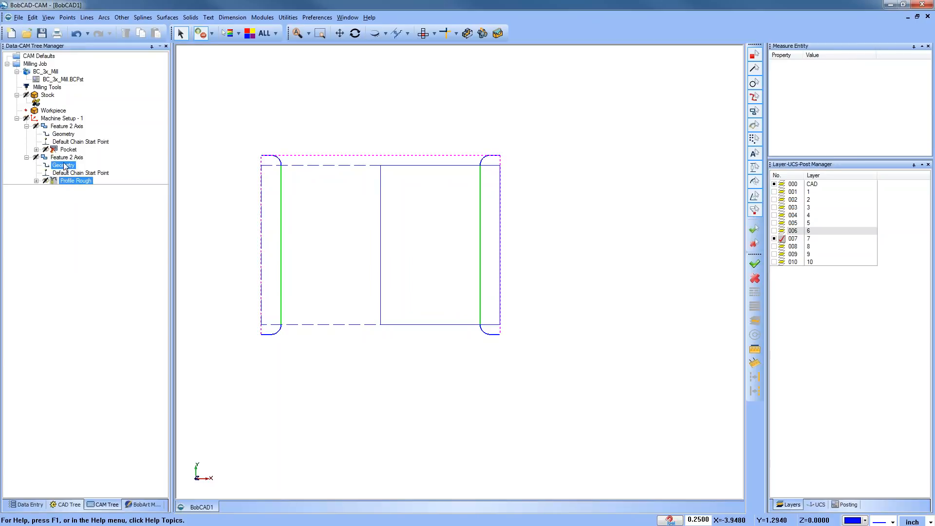
{"action": "right_click", "coordinate": [63, 166]}
{"action": "left_click", "coordinate": [96, 185]}
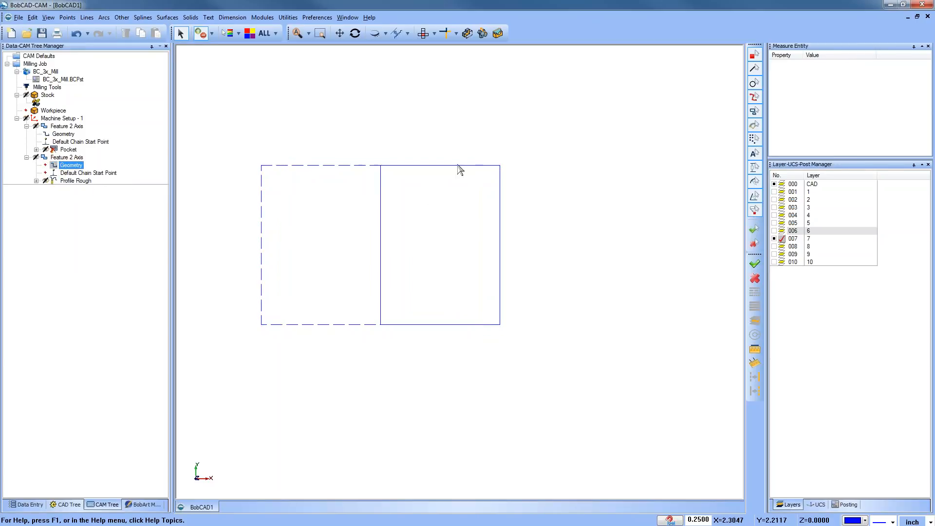
Assign the solid vertical line in the middle of the part as the second feature's geometry and reverse its chain direction
{"action": "middle_click_drag", "start_coordinate": [458, 248], "coordinate": [475, 265]}
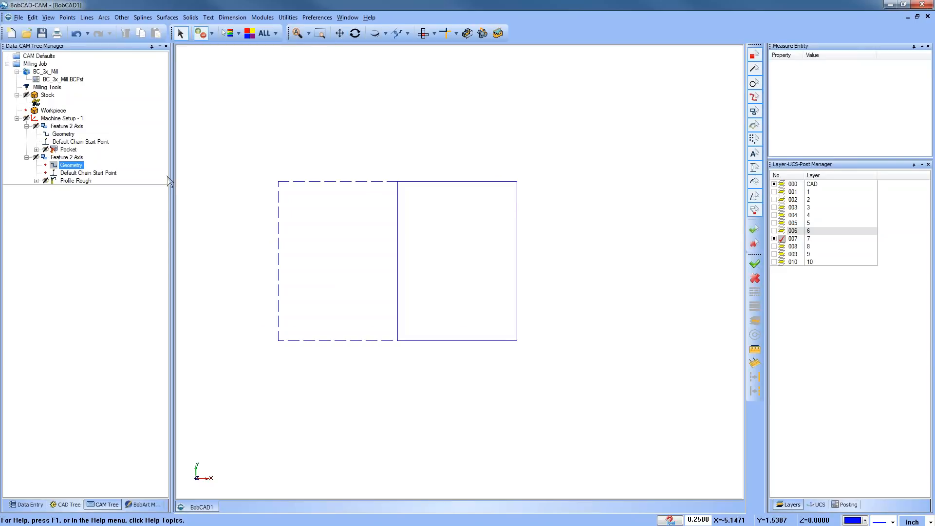
{"action": "right_click", "coordinate": [81, 168]}
{"action": "left_click", "coordinate": [95, 170]}
{"action": "left_click", "coordinate": [398, 191]}
{"action": "key", "text": "space"}
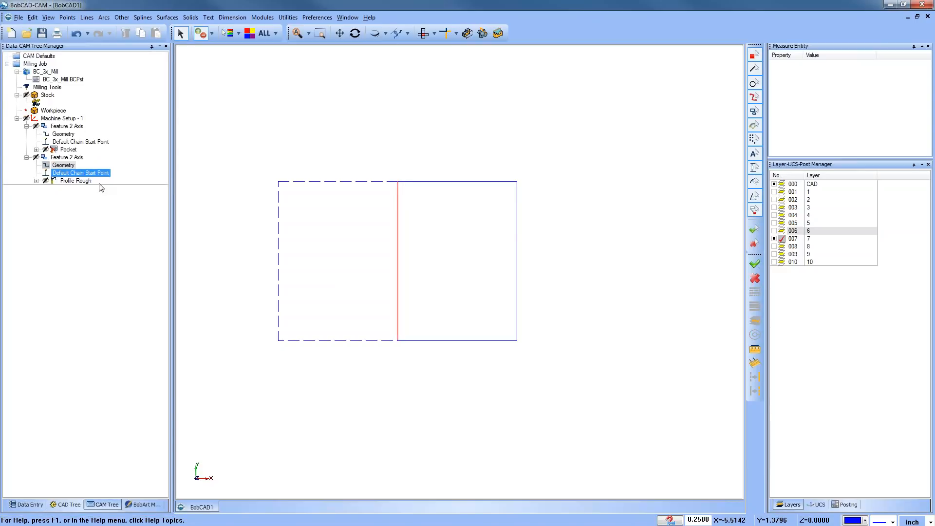
{"action": "right_click", "coordinate": [87, 173]}
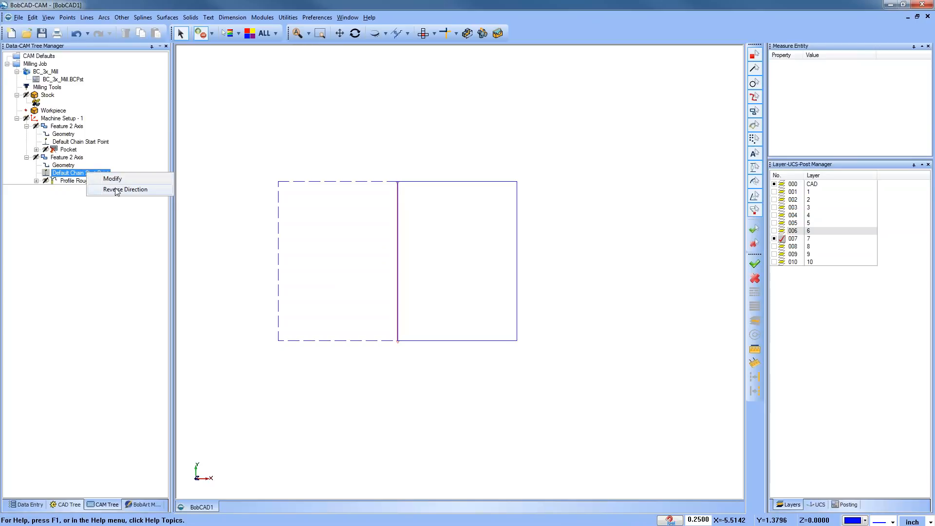
{"action": "left_click", "coordinate": [121, 192]}
Change the second feature's Profile Rough tool to the 1.25 FACE MILL from the rough endmill tool library
{"action": "left_click", "coordinate": [67, 159]}
{"action": "right_click", "coordinate": [67, 159]}
{"action": "left_click", "coordinate": [101, 165]}
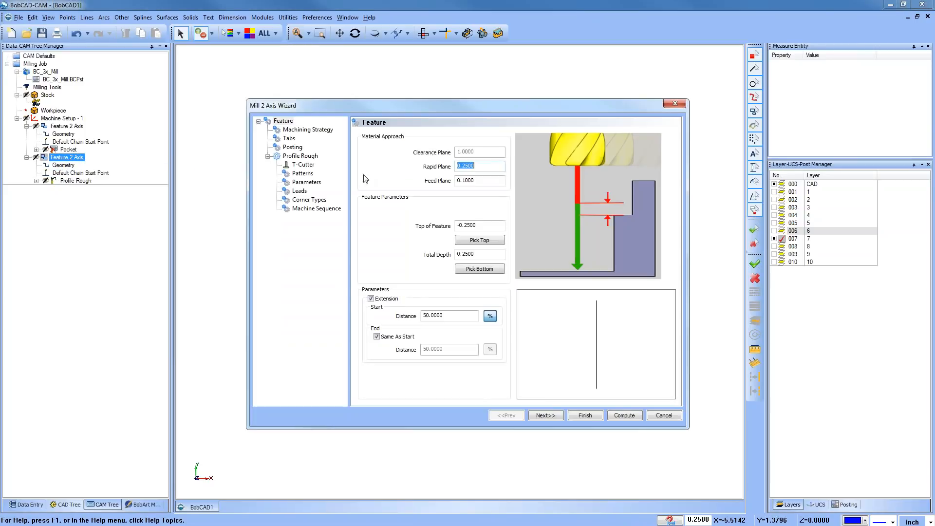
{"action": "left_click", "coordinate": [303, 165]}
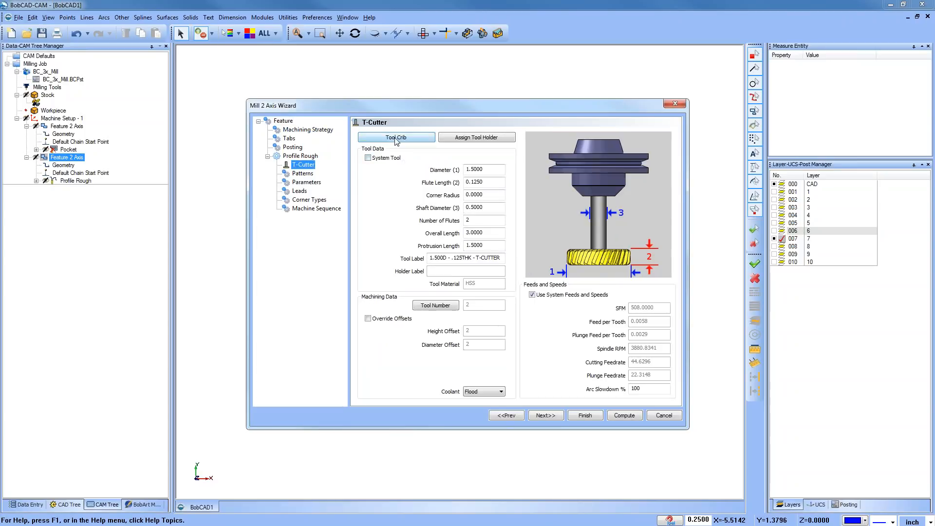
{"action": "left_click", "coordinate": [396, 137]}
{"action": "left_click", "coordinate": [310, 155]}
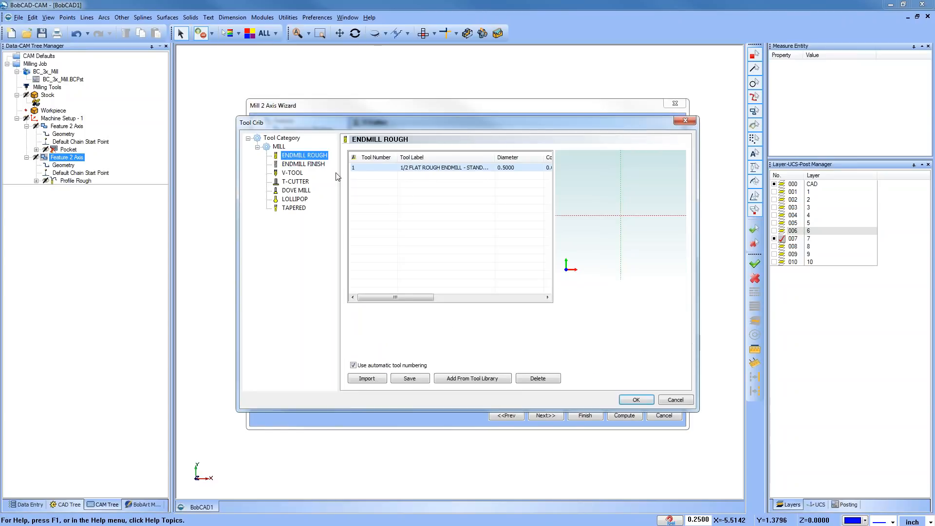
{"action": "left_click", "coordinate": [467, 379]}
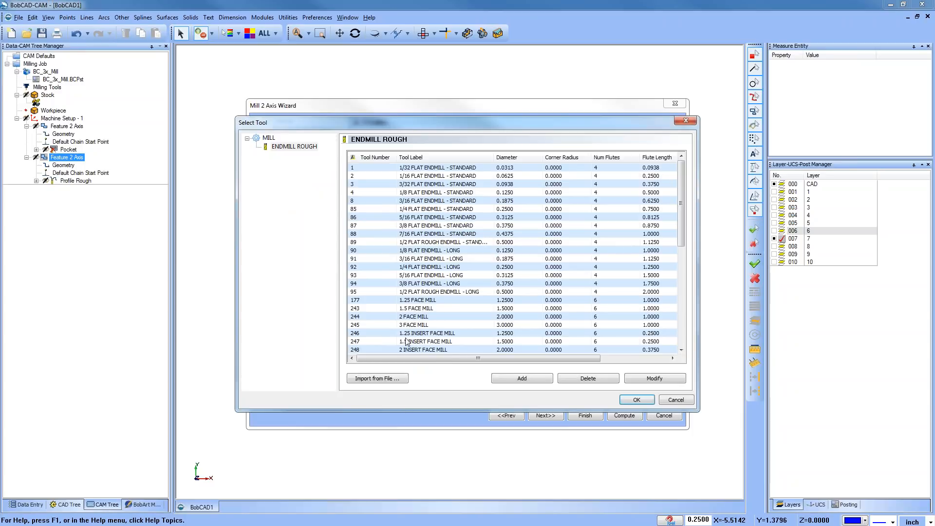
{"action": "left_click", "coordinate": [417, 302]}
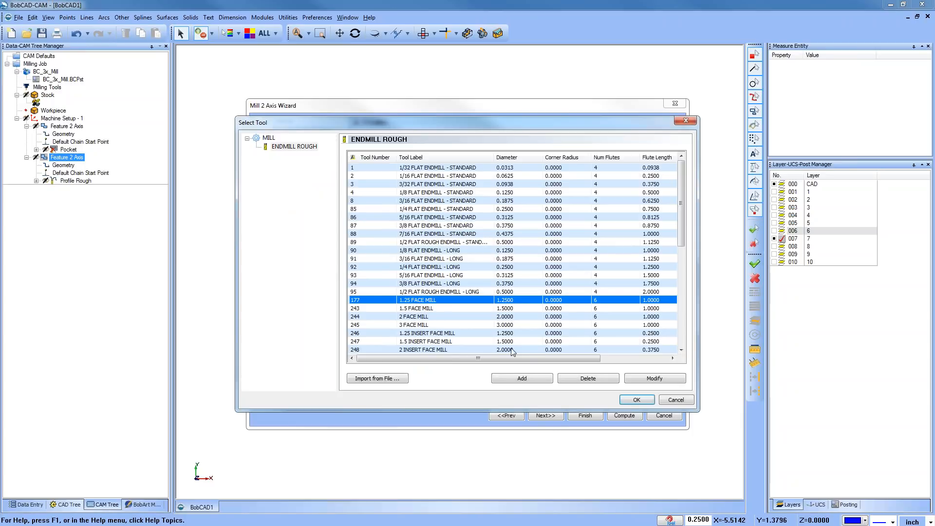
{"action": "left_click", "coordinate": [638, 402]}
{"action": "left_click", "coordinate": [636, 399]}
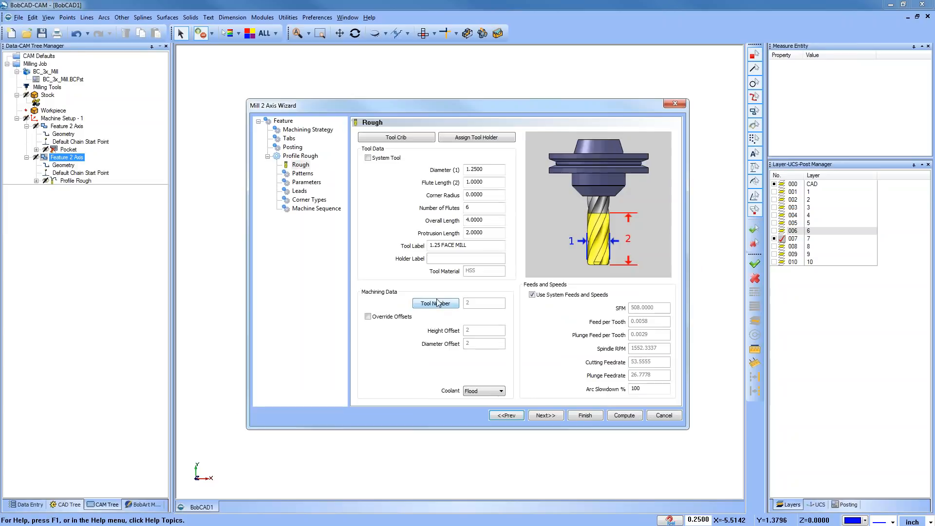
Set the Profile Rough lead-in to Parallel and compute the toolpath
{"action": "left_click", "coordinate": [303, 174]}
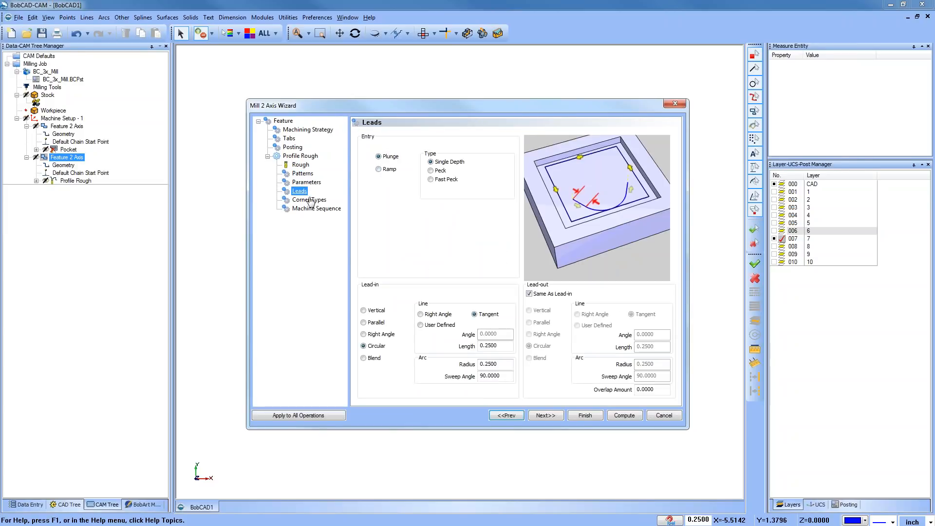
{"action": "left_click", "coordinate": [367, 323]}
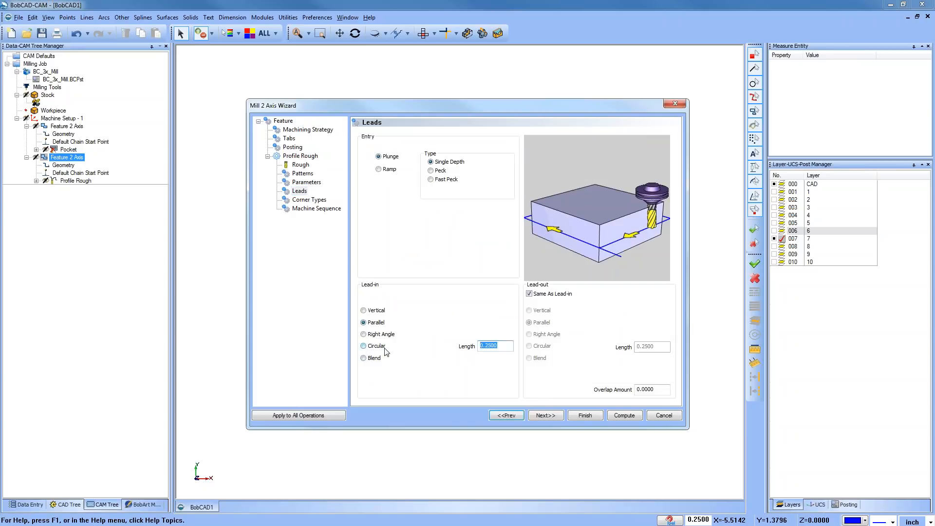
{"action": "left_click", "coordinate": [624, 415]}
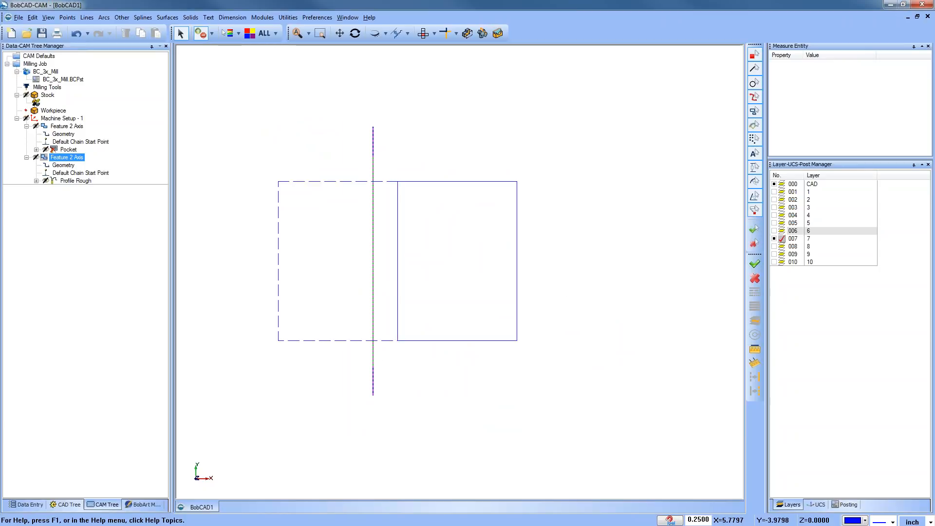
Backplot the Profile Rough toolpath through to its end in isometric view
{"action": "key", "text": "F7"}
{"action": "left_click", "coordinate": [74, 182]}
{"action": "right_click", "coordinate": [73, 188]}
{"action": "left_click", "coordinate": [98, 208]}
{"action": "left_click", "coordinate": [115, 90]}
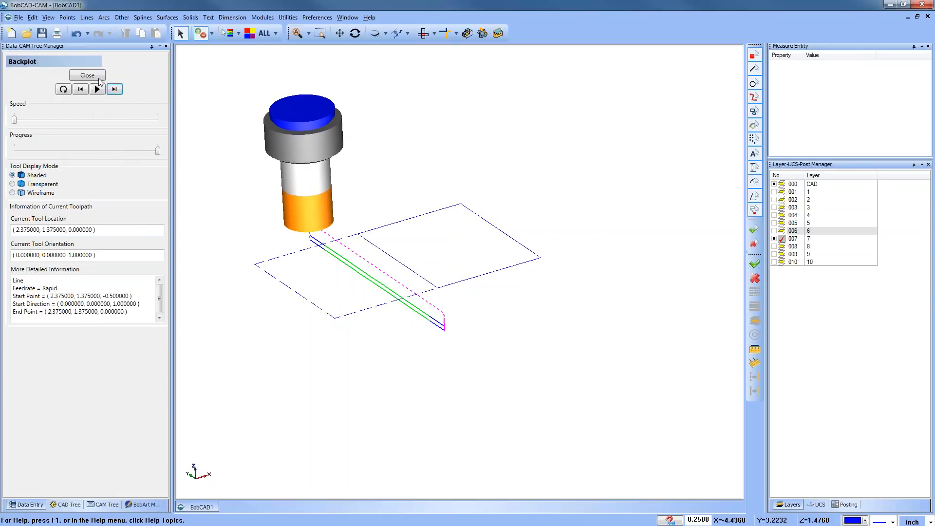
{"action": "left_click", "coordinate": [88, 76]}
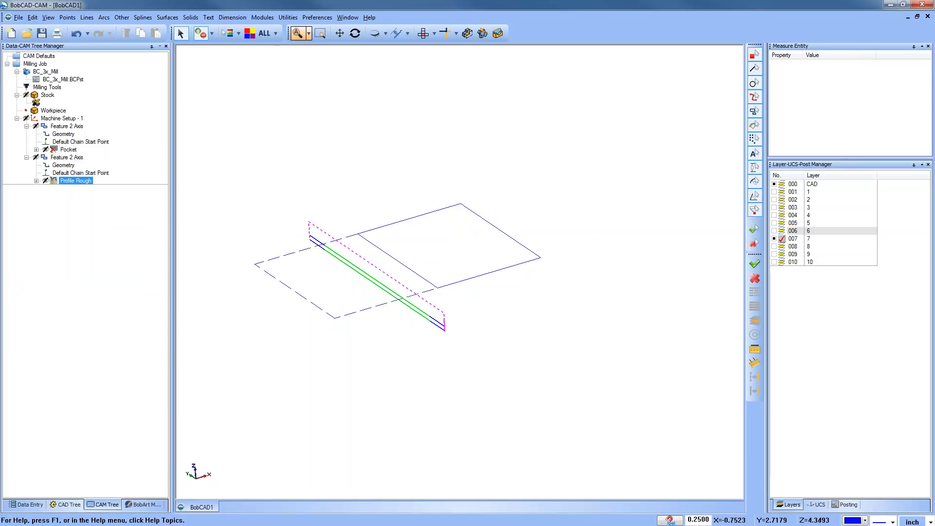
Simulate the face mill cut along the middle line and exit the simulation
{"action": "left_click", "coordinate": [262, 17]}
{"action": "left_click", "coordinate": [302, 87]}
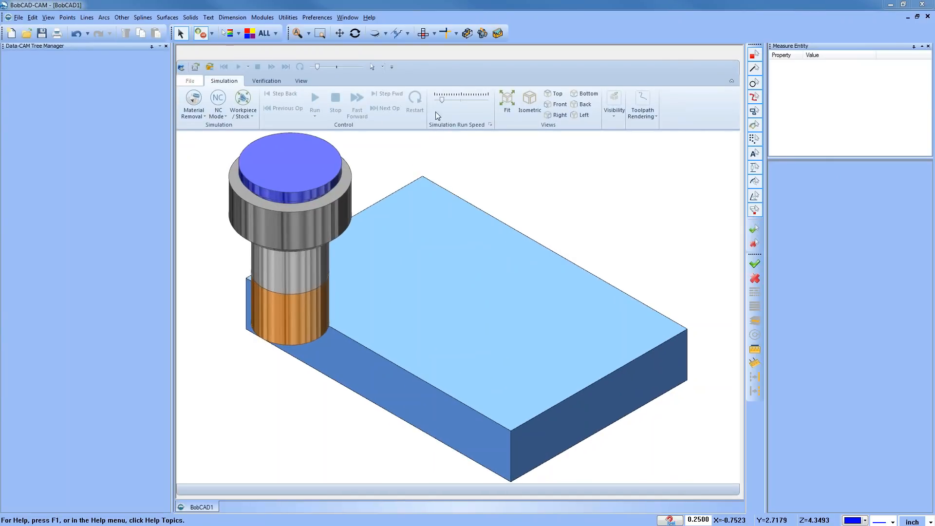
{"action": "left_click", "coordinate": [315, 99]}
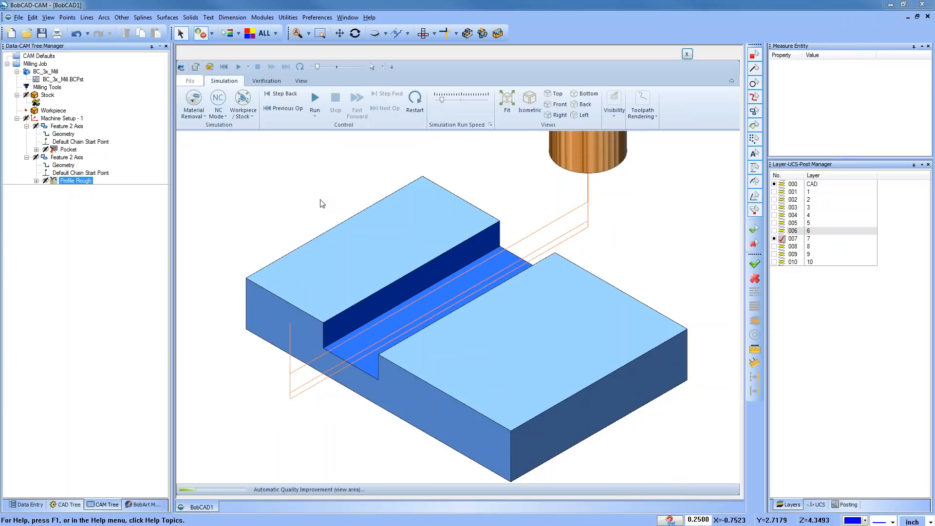
{"action": "left_click", "coordinate": [686, 56]}
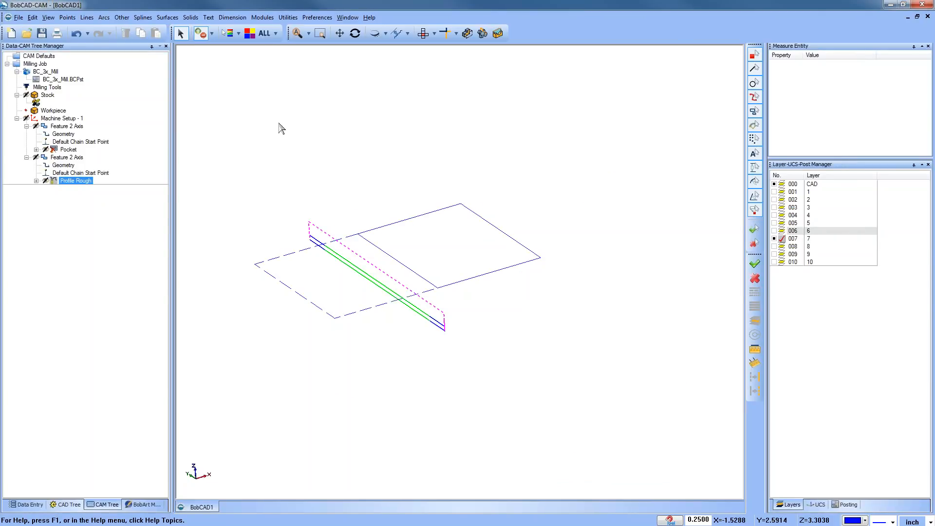
Edit the second feature and set its top of feature to 0
{"action": "left_click", "coordinate": [73, 158]}
{"action": "right_click", "coordinate": [74, 159]}
{"action": "left_click", "coordinate": [83, 166]}
{"action": "left_click_drag", "start_coordinate": [485, 224], "coordinate": [411, 225]}
{"action": "type", "text": "0"}
{"action": "left_click", "coordinate": [481, 255]}
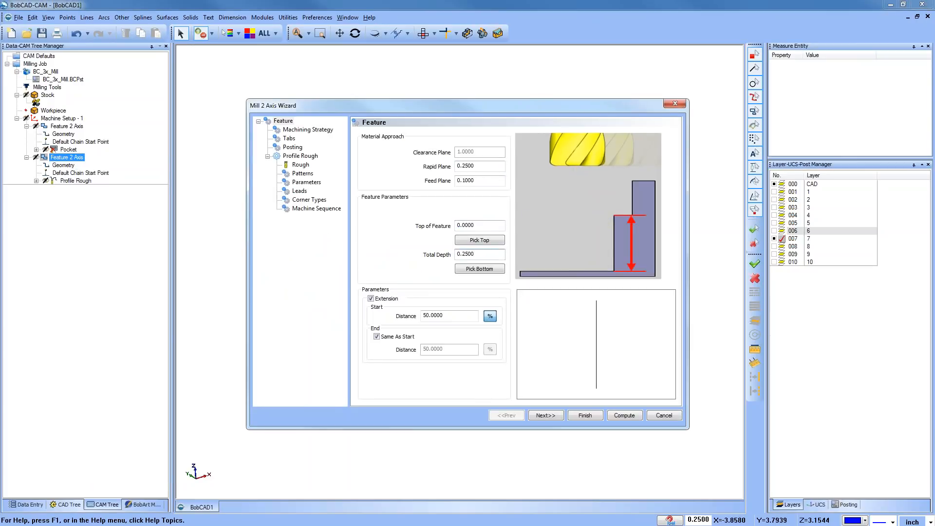
Change the Profile Rough pattern to Side Roughing, enter the stock remaining, and compute the toolpath
{"action": "left_click", "coordinate": [306, 174]}
{"action": "left_click", "coordinate": [378, 178]}
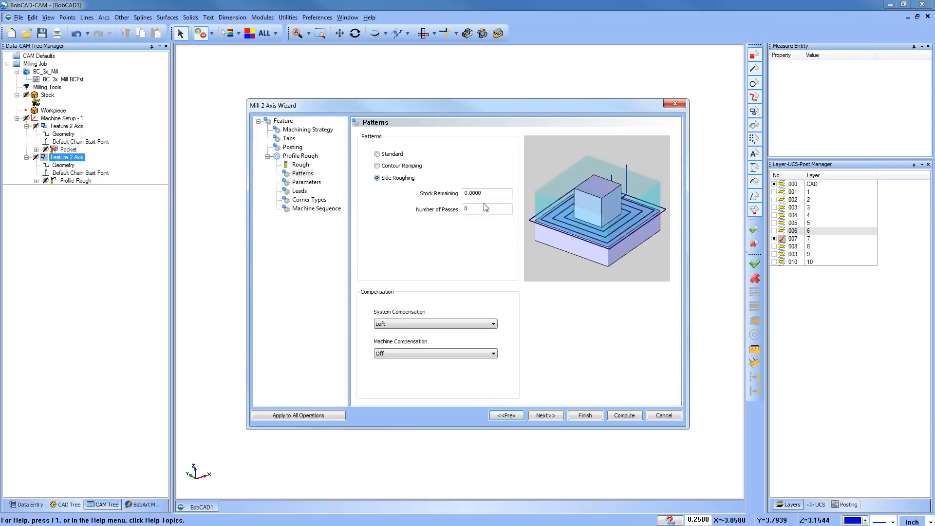
{"action": "left_click", "coordinate": [493, 195]}
{"action": "left_click", "coordinate": [624, 415]}
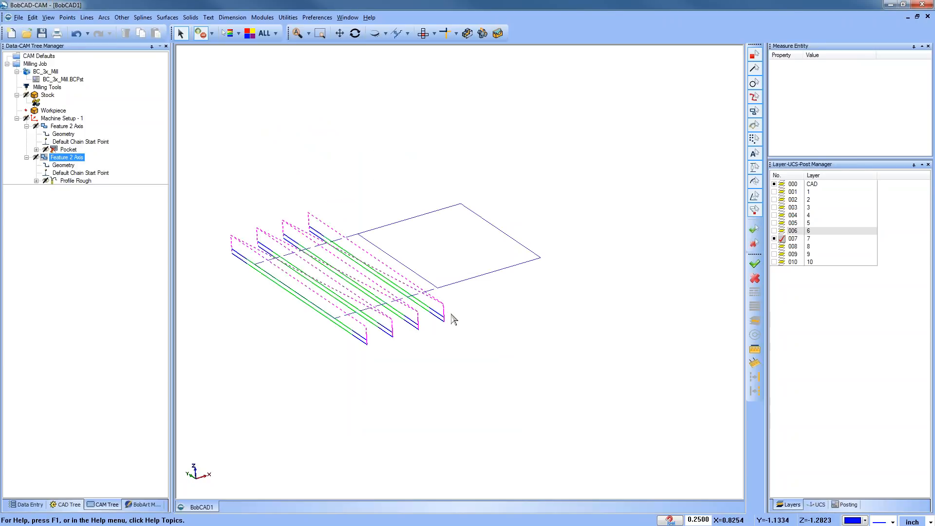
Simulate the side roughing passes and examine the stepped-down half of the stock from several angles
{"action": "left_click", "coordinate": [258, 19]}
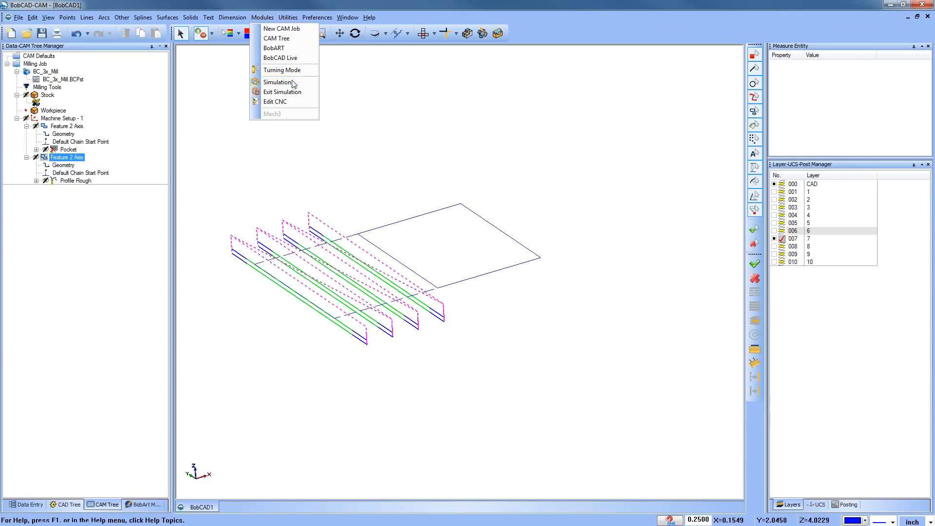
{"action": "left_click", "coordinate": [276, 84]}
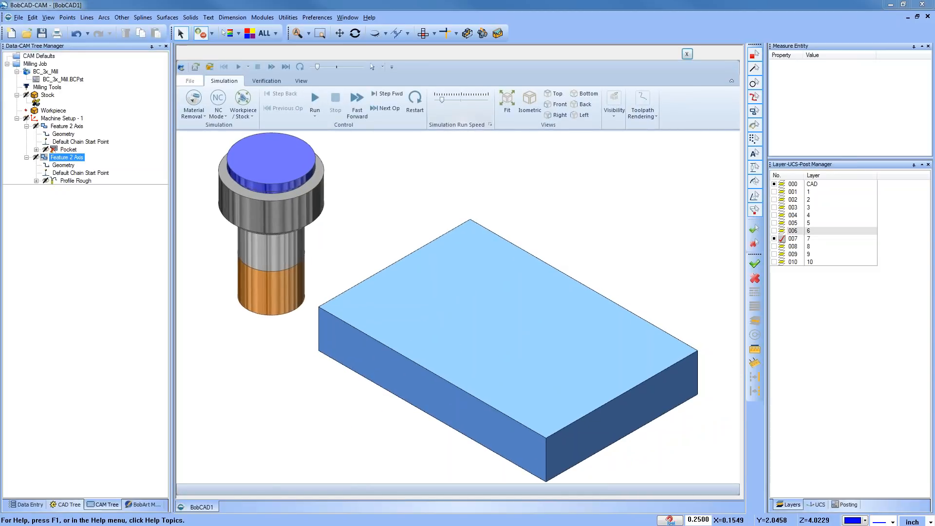
{"action": "left_click", "coordinate": [315, 100]}
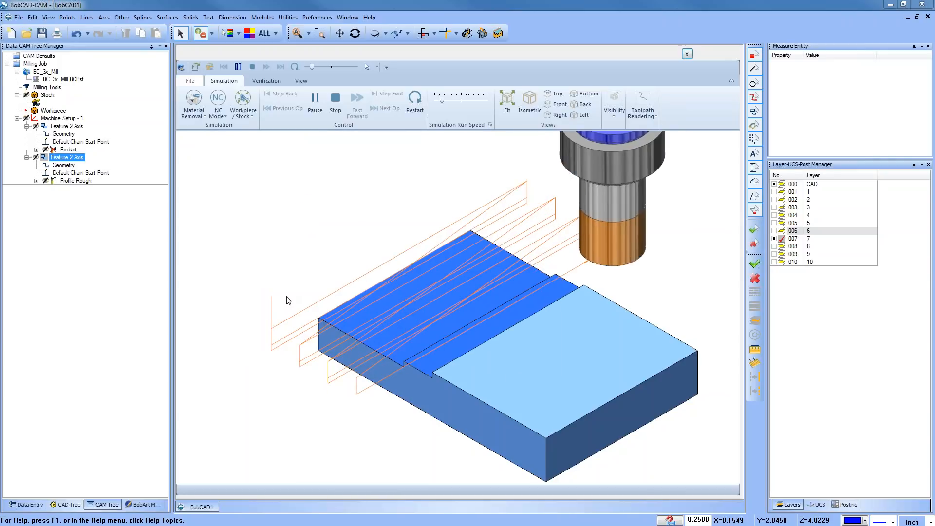
{"action": "middle_click_drag", "start_coordinate": [341, 393], "coordinate": [478, 375]}
{"action": "scroll", "coordinate": [457, 356], "scroll_direction": "down", "scroll_amount": 3}
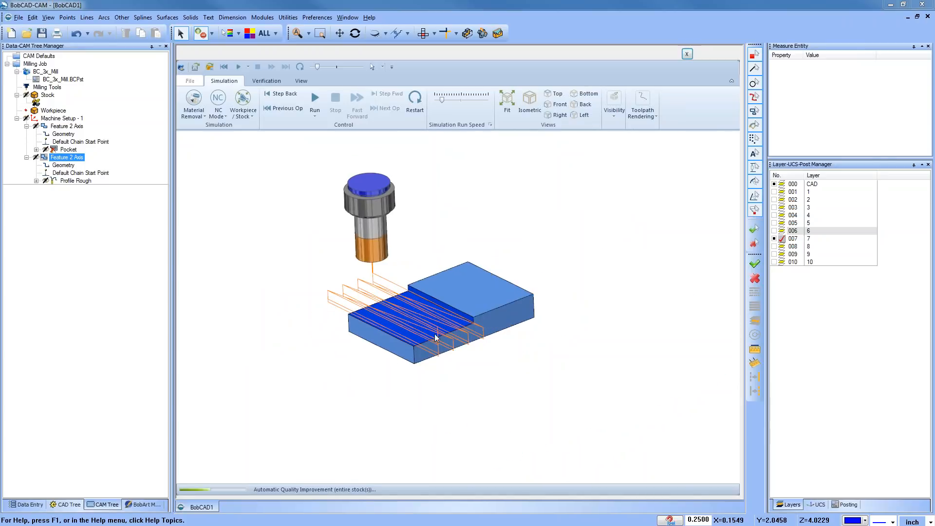
{"action": "middle_click_drag", "start_coordinate": [436, 338], "coordinate": [437, 343]}
{"action": "scroll", "coordinate": [495, 259], "scroll_direction": "up", "scroll_amount": 2}
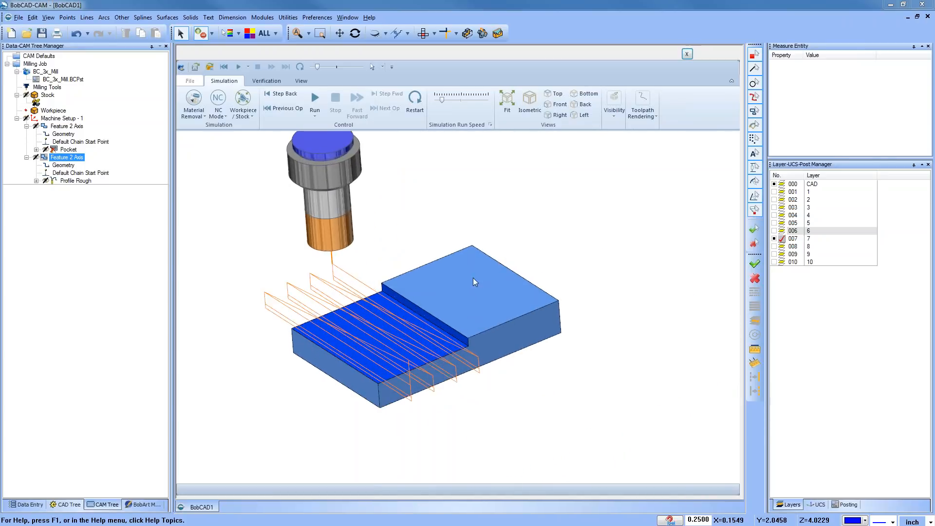
{"action": "middle_click_drag", "start_coordinate": [472, 278], "coordinate": [476, 311]}
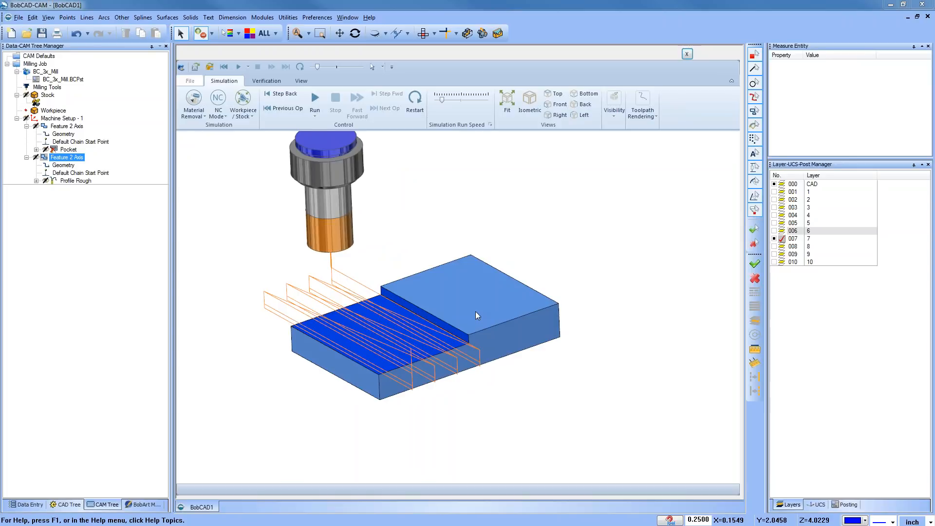
Exit the simulation, display layer 8 with the ellipse and hide layer 7
{"action": "left_click", "coordinate": [687, 55]}
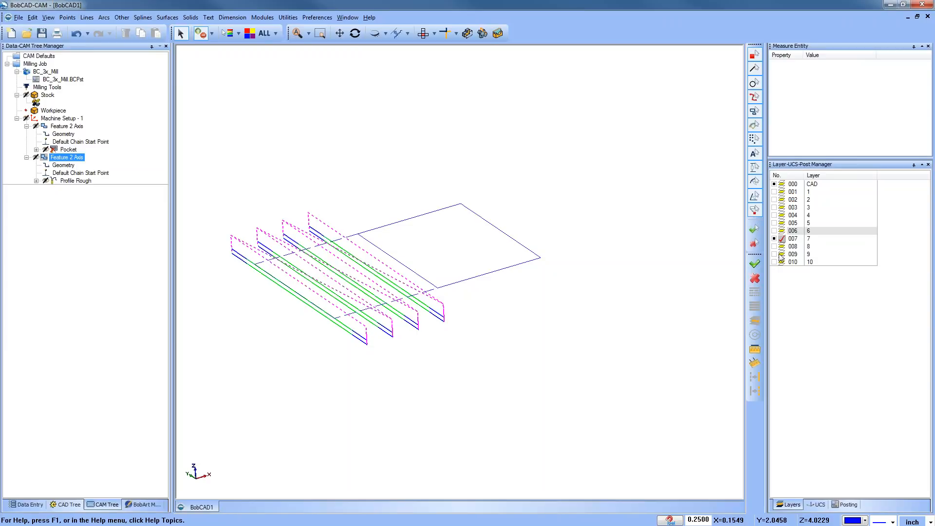
{"action": "left_click", "coordinate": [780, 246]}
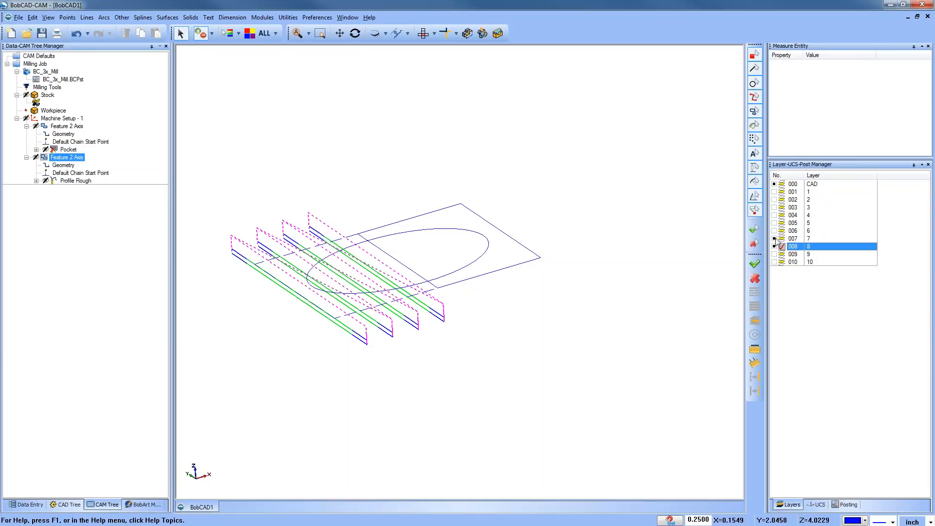
{"action": "middle_click_drag", "start_coordinate": [403, 192], "coordinate": [467, 244]}
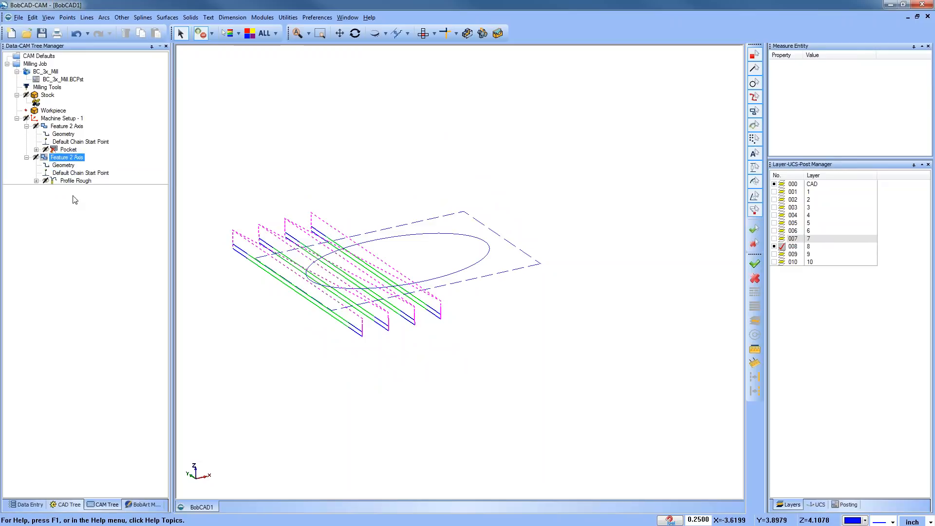
Blank the second feature's existing side roughing toolpath
{"action": "right_click", "coordinate": [66, 180]}
{"action": "left_click", "coordinate": [104, 258]}
{"action": "left_click", "coordinate": [68, 157]}
{"action": "left_click", "coordinate": [63, 127], "text": "ctrl"}
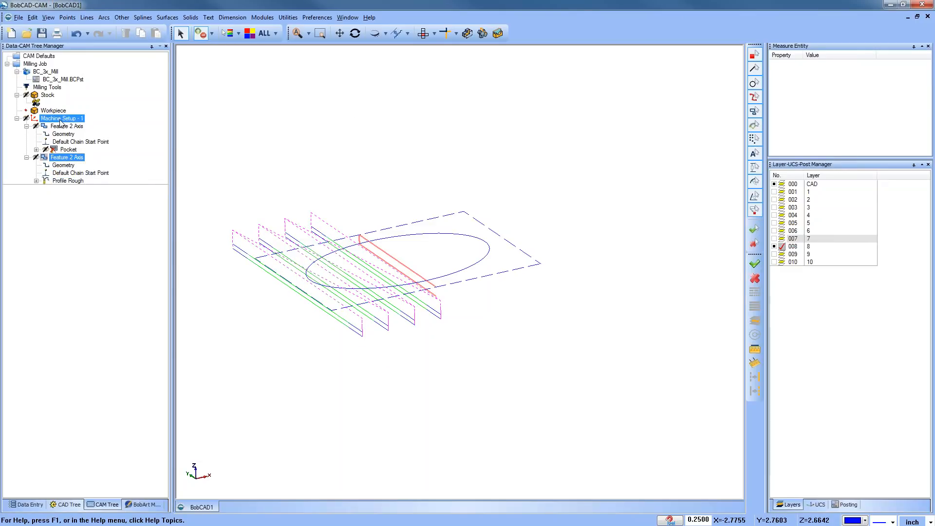
{"action": "left_click", "coordinate": [56, 120]}
{"action": "left_click", "coordinate": [64, 157]}
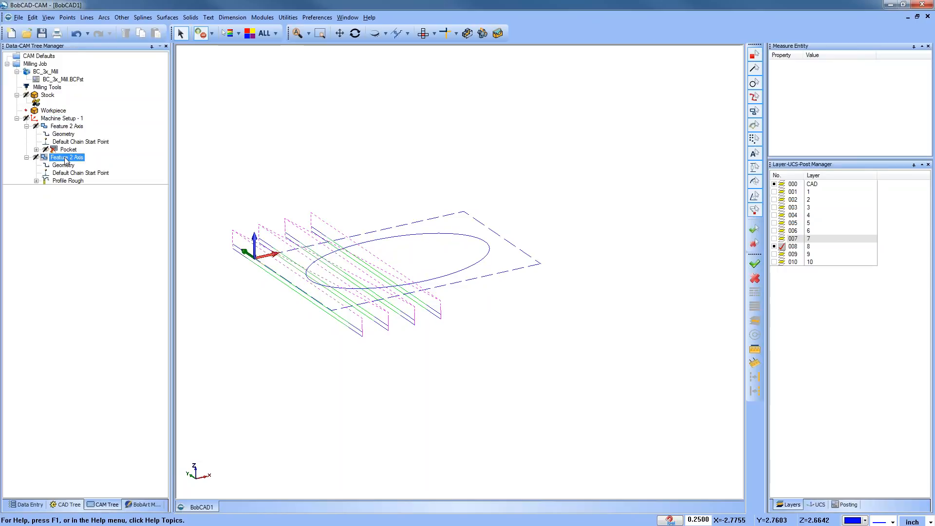
{"action": "right_click", "coordinate": [64, 158]}
{"action": "left_click", "coordinate": [111, 433]}
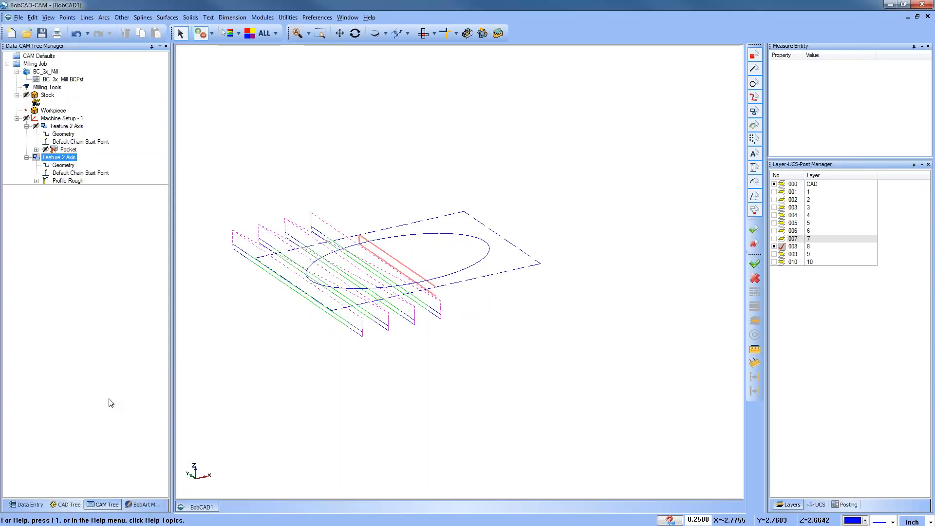
{"action": "right_click", "coordinate": [61, 158]}
{"action": "left_click", "coordinate": [129, 433]}
{"action": "left_click", "coordinate": [67, 126]}
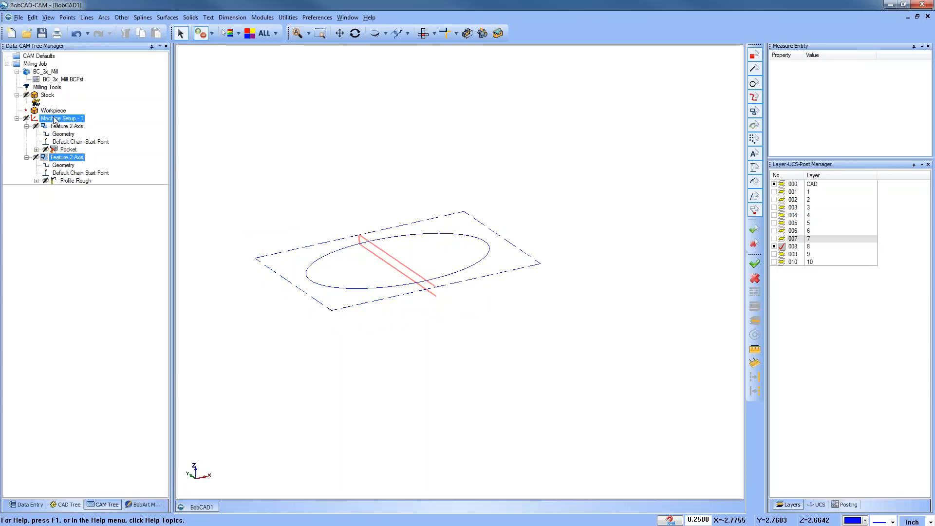
Replace the second feature's geometry with the ellipse, working from the top view
{"action": "left_click", "coordinate": [423, 33]}
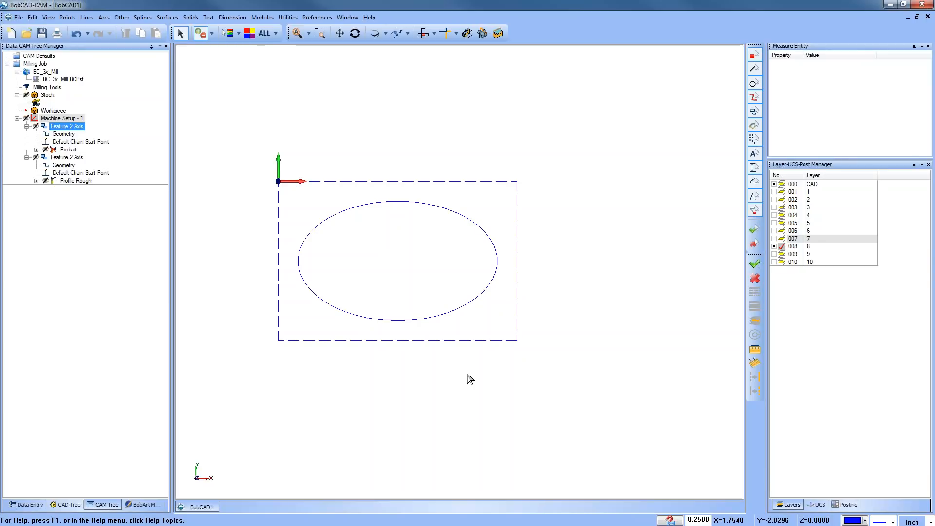
{"action": "left_click", "coordinate": [59, 166]}
{"action": "right_click", "coordinate": [59, 166]}
{"action": "left_click", "coordinate": [81, 184]}
{"action": "right_click", "coordinate": [72, 164]}
{"action": "left_click", "coordinate": [90, 169]}
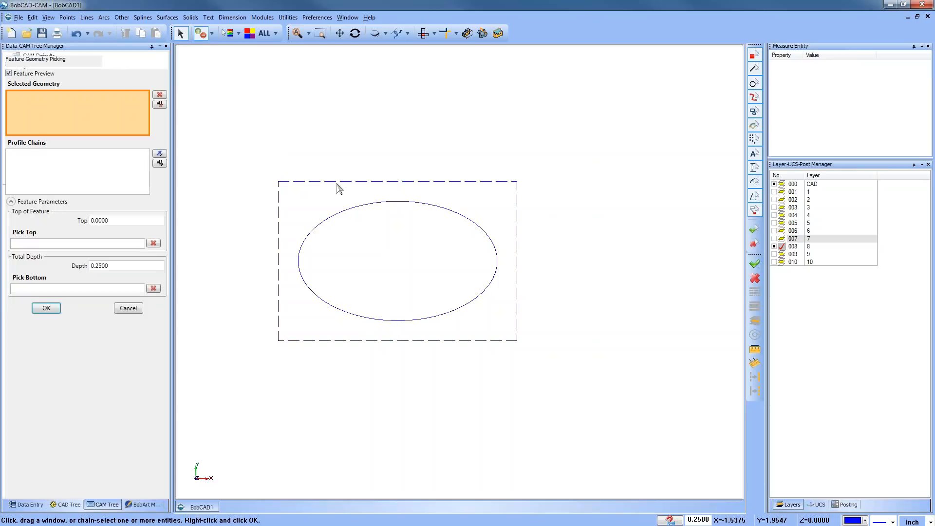
{"action": "left_click", "coordinate": [440, 208]}
{"action": "right_click", "coordinate": [422, 250]}
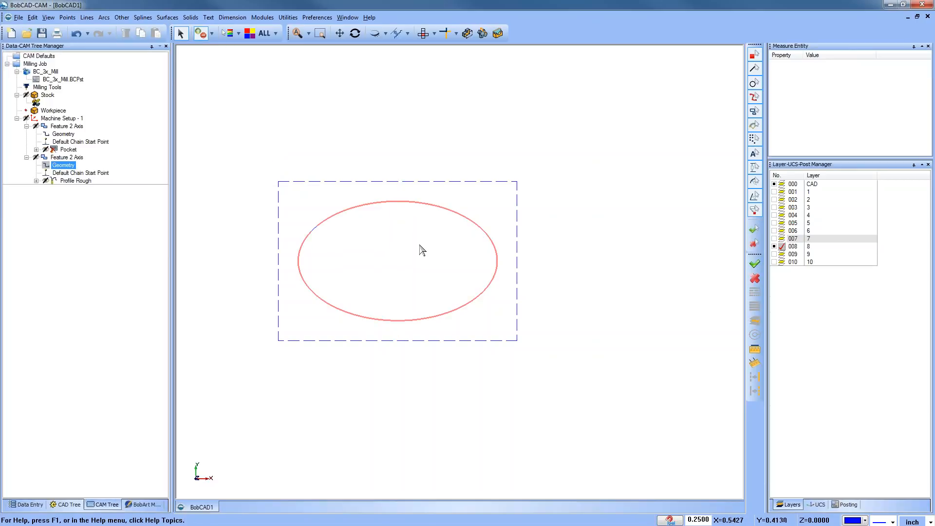
Set the chain start point at the ellipse's leftmost point and recompute the Profile Rough toolpath
{"action": "left_click", "coordinate": [97, 173]}
{"action": "double_click", "coordinate": [103, 176]}
{"action": "left_click", "coordinate": [299, 263]}
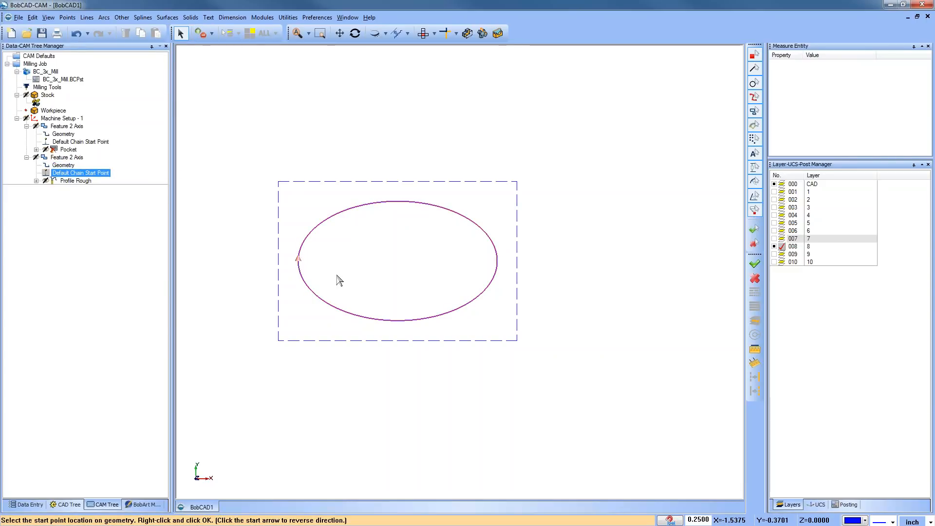
{"action": "right_click", "coordinate": [69, 180]}
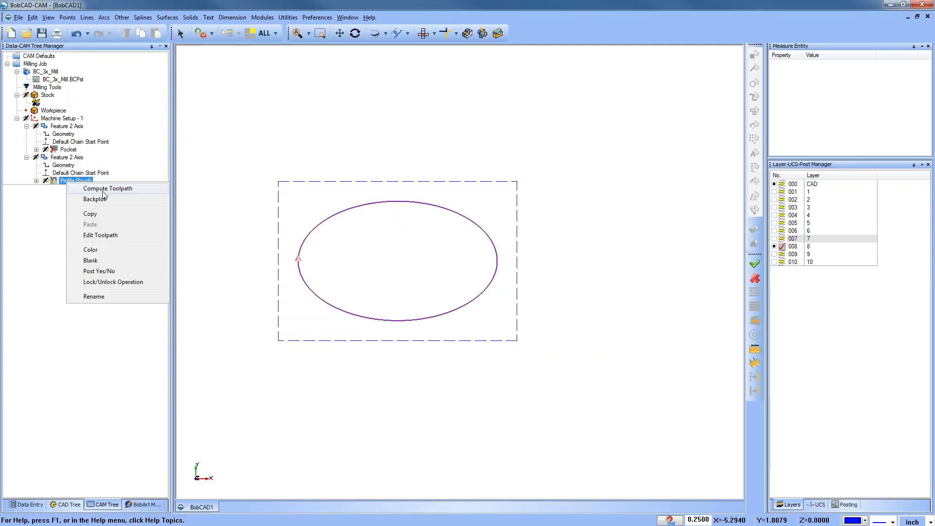
{"action": "left_click", "coordinate": [108, 189]}
Edit the second feature's Side Roughing pattern to 1 stock remaining and 2 passes, and compute the toolpath
{"action": "right_click", "coordinate": [69, 158]}
{"action": "left_click", "coordinate": [107, 169]}
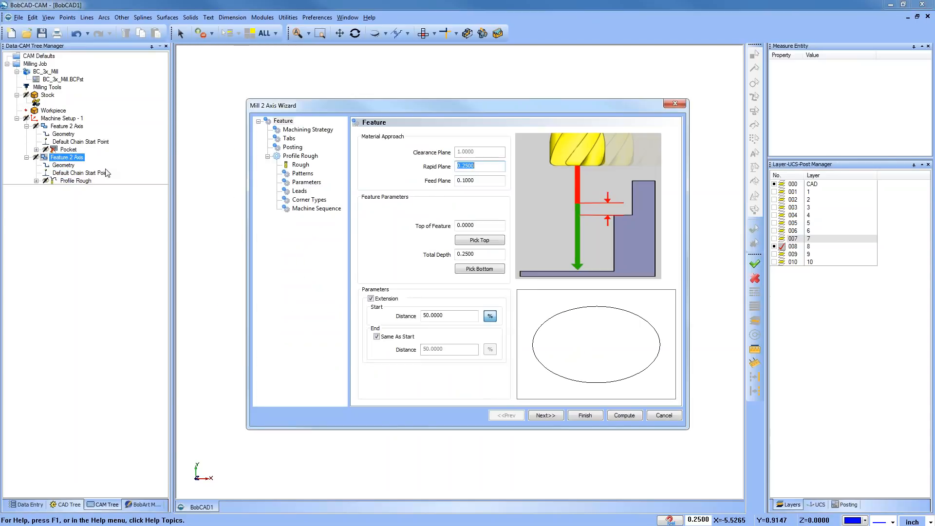
{"action": "left_click", "coordinate": [303, 174]}
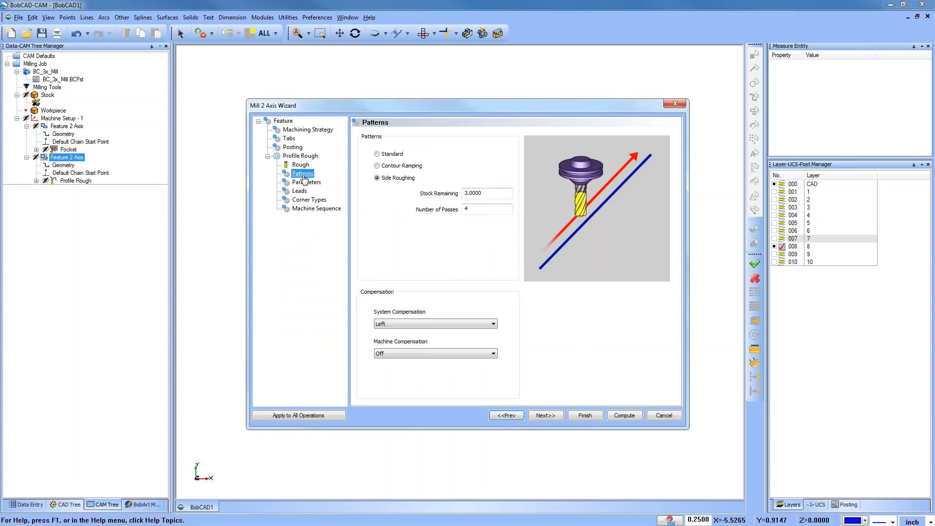
{"action": "key", "text": "Tab"}
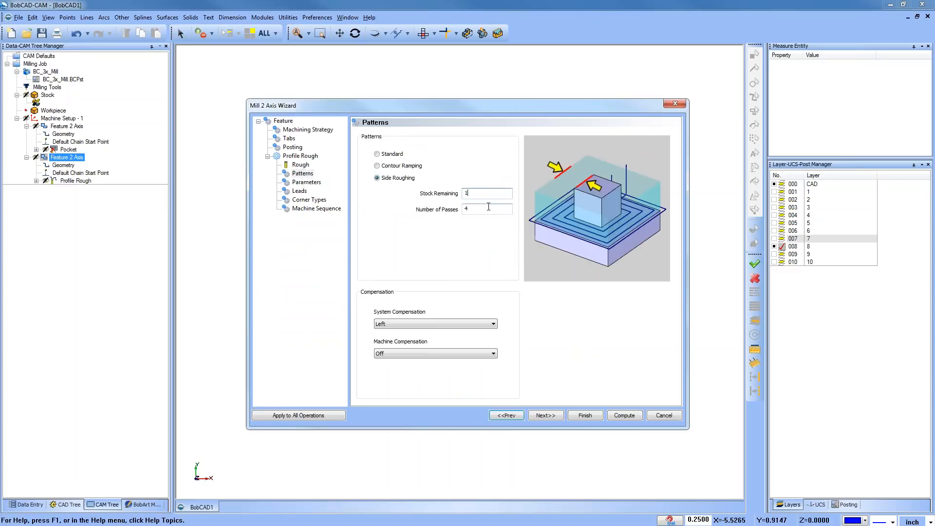
{"action": "left_click", "coordinate": [614, 415]}
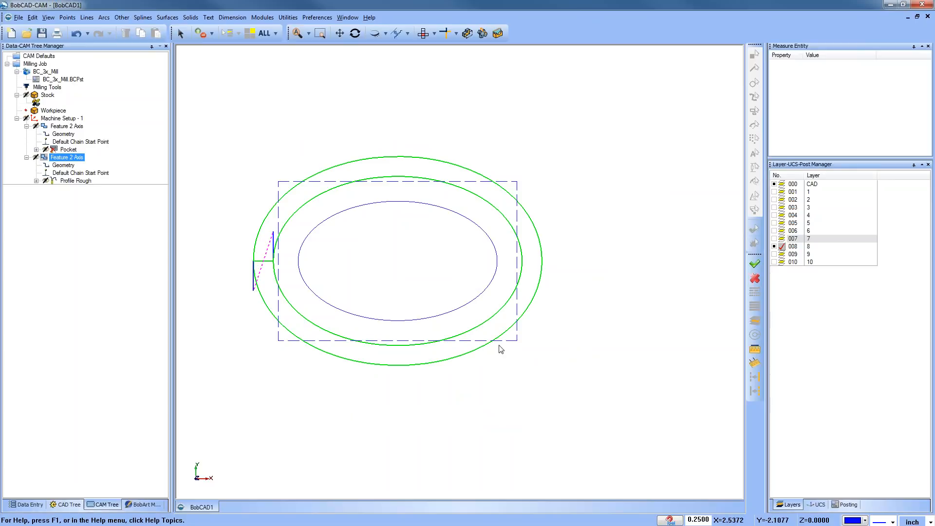
Simulate the side roughing passes around the ellipse at a faster run speed and exit the simulation
{"action": "left_click", "coordinate": [262, 18]}
{"action": "left_click", "coordinate": [289, 83]}
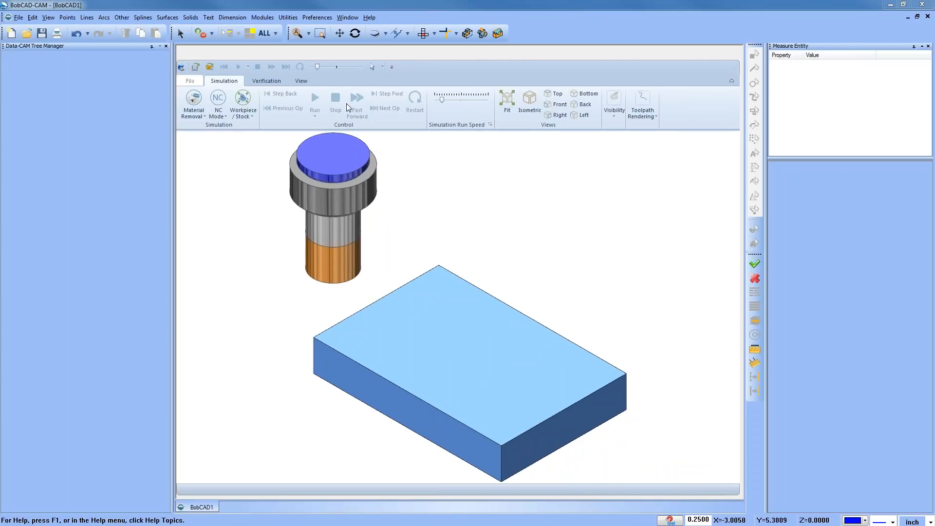
{"action": "left_click", "coordinate": [315, 100]}
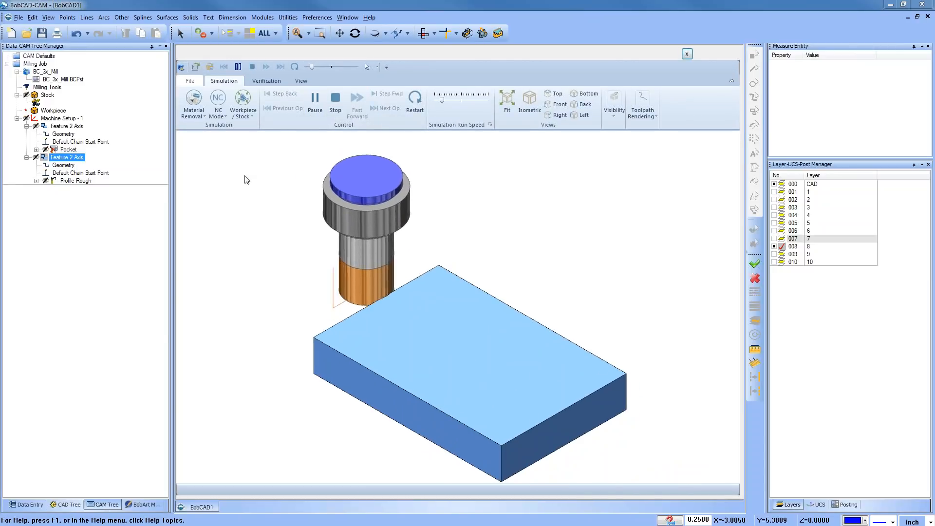
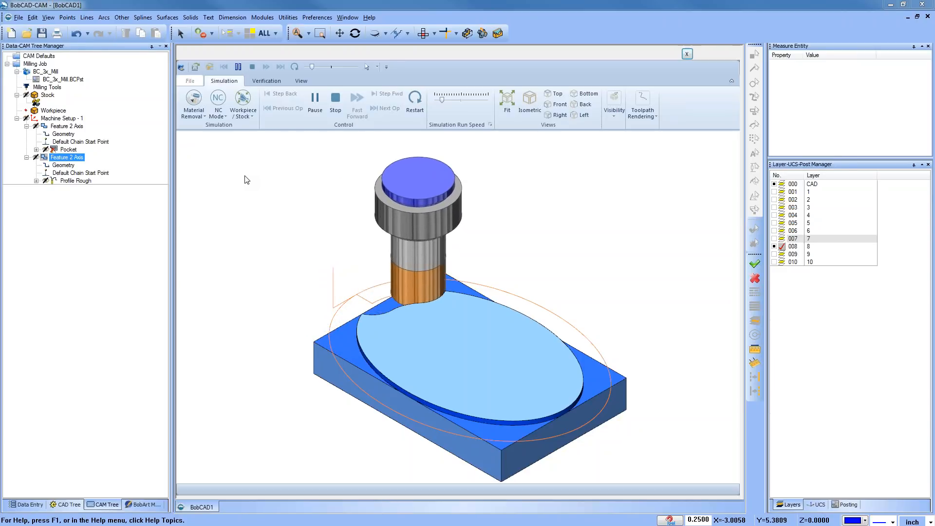
{"action": "left_click_drag", "start_coordinate": [444, 101], "coordinate": [453, 99]}
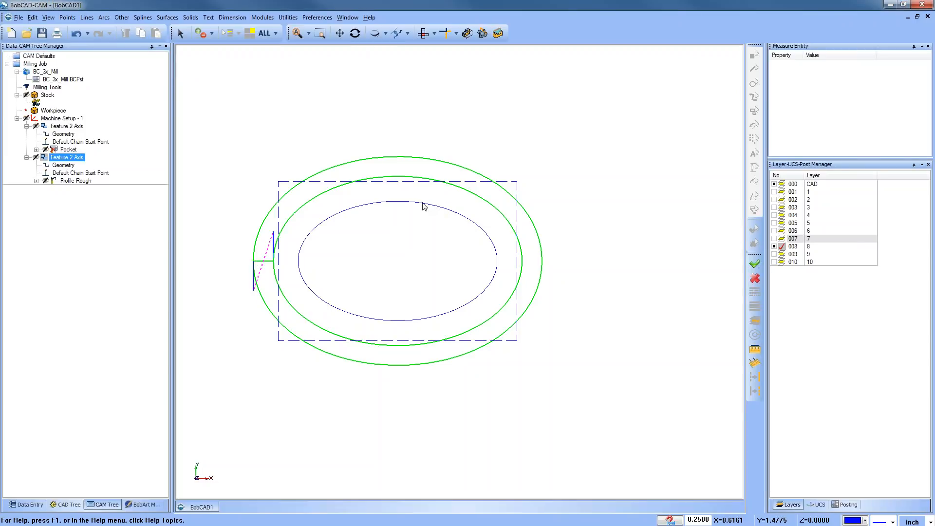
Change the second feature's Profile Rough pattern to Contour Ramping with a 3-degree depth angle and compute the toolpath
{"action": "right_click", "coordinate": [57, 159]}
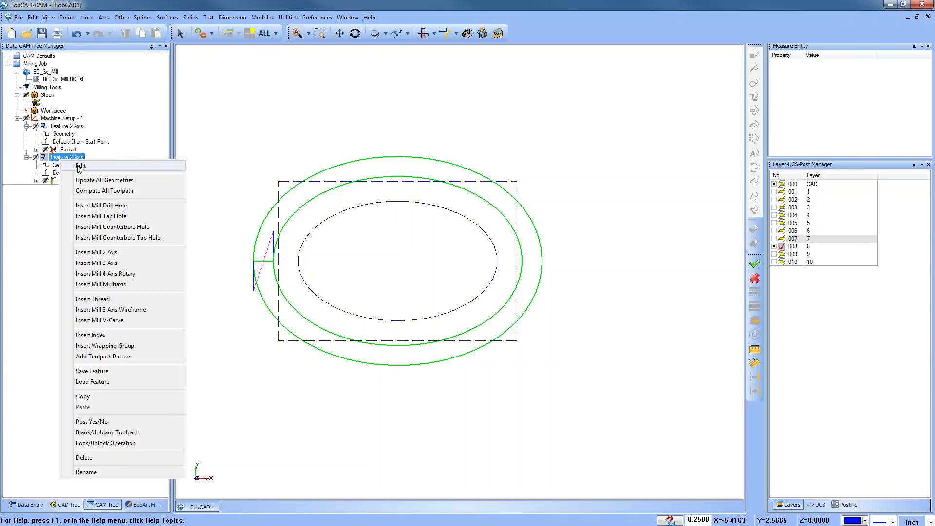
{"action": "left_click", "coordinate": [81, 166]}
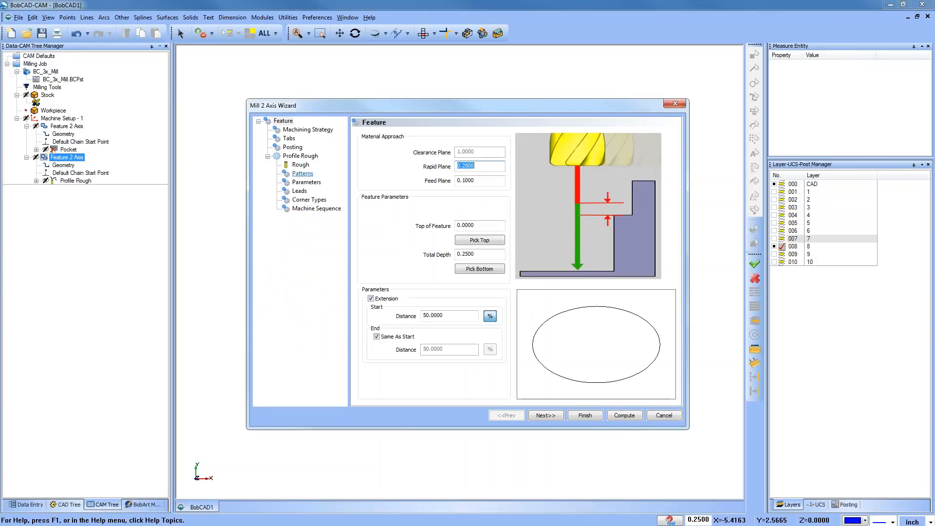
{"action": "left_click", "coordinate": [302, 174]}
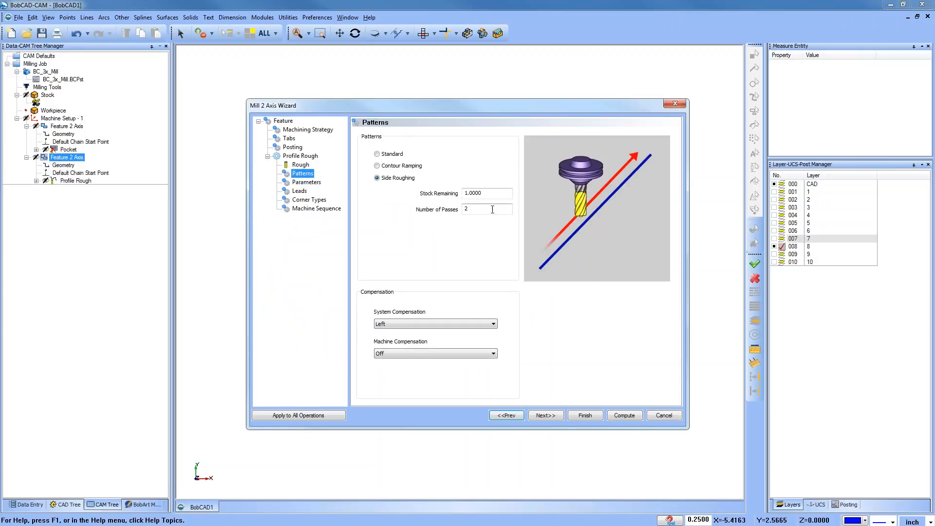
{"action": "left_click", "coordinate": [378, 166]}
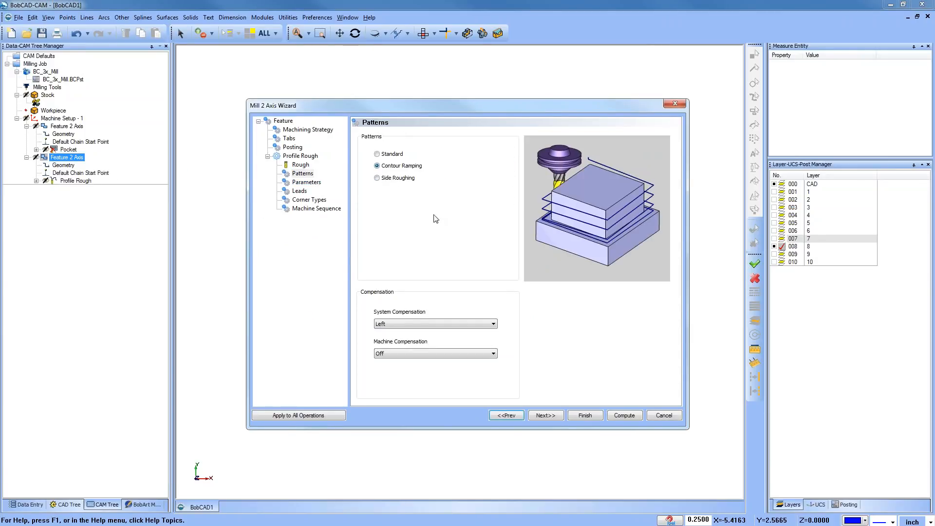
{"action": "left_click", "coordinate": [307, 182]}
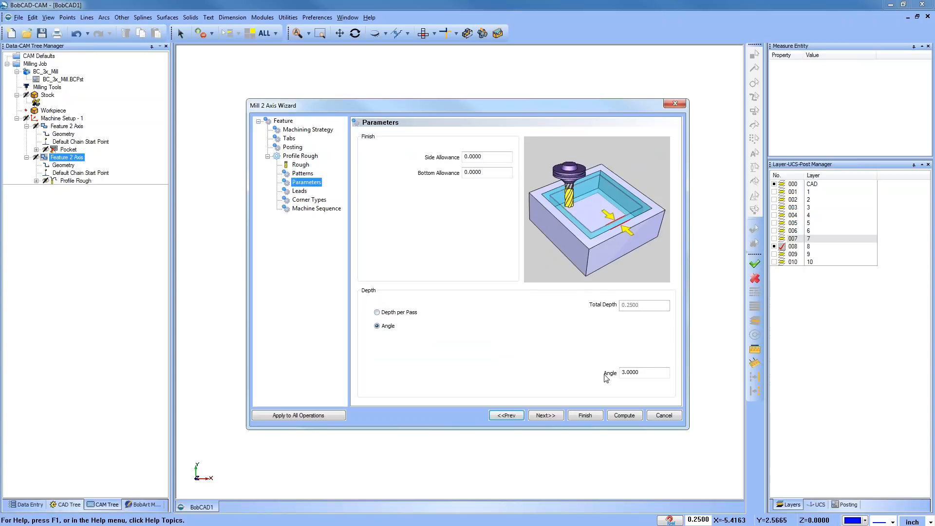
{"action": "left_click", "coordinate": [620, 417]}
{"action": "middle_click_drag", "start_coordinate": [426, 380], "coordinate": [428, 349]}
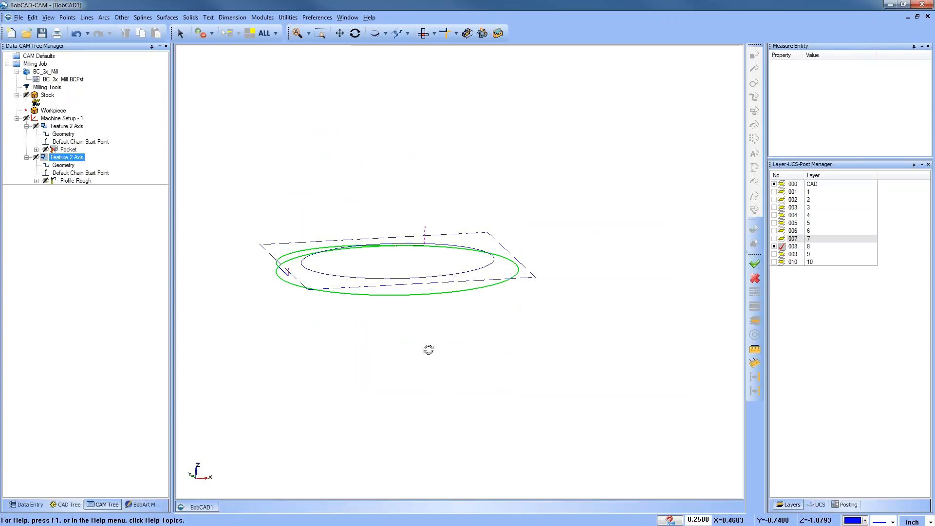
Set the Profile Rough lead-in to Vertical, keep the lead-out the same, and recompute the ramping toolpath
{"action": "right_click", "coordinate": [73, 180]}
{"action": "left_click", "coordinate": [90, 185]}
{"action": "right_click", "coordinate": [70, 164]}
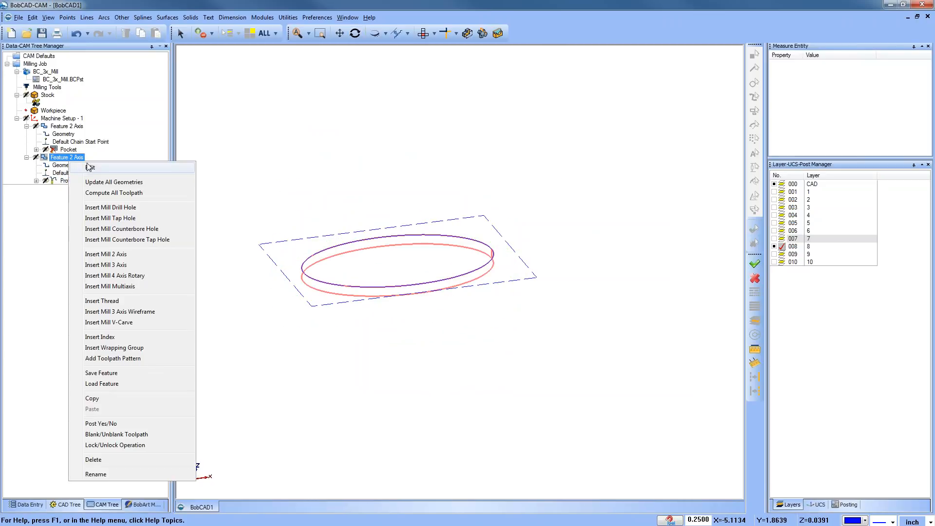
{"action": "left_click", "coordinate": [87, 167]}
{"action": "left_click", "coordinate": [300, 191]}
{"action": "left_click", "coordinate": [364, 310]}
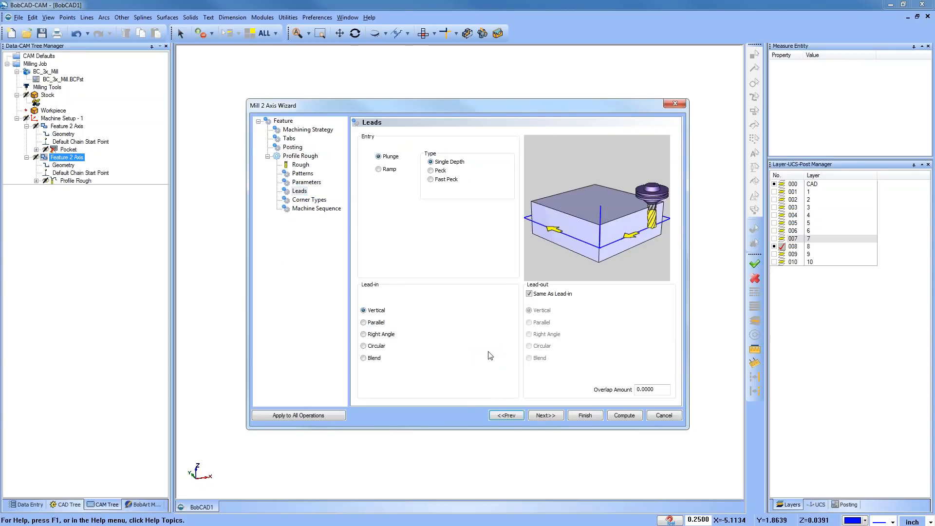
{"action": "left_click", "coordinate": [624, 415]}
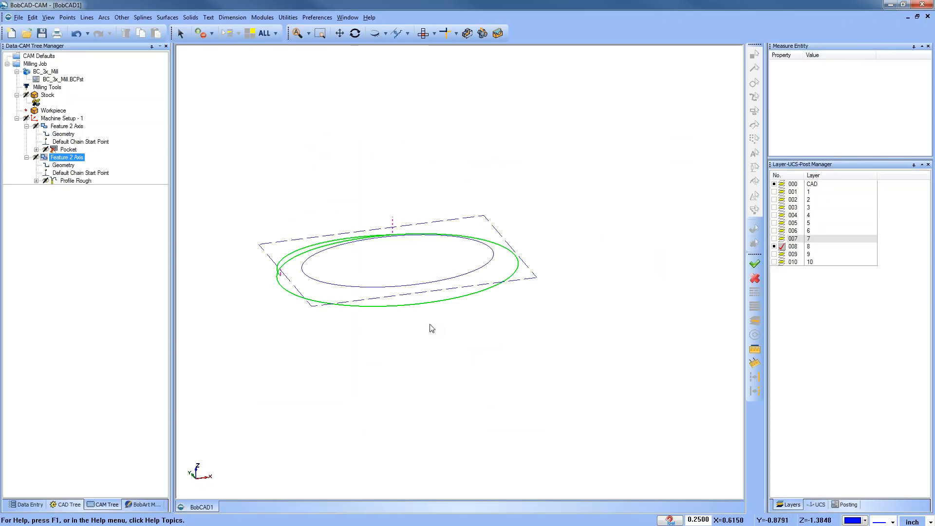
Backplot the contour ramping toolpath through to its end in a front view and close the backplot
{"action": "left_click", "coordinate": [67, 182]}
{"action": "right_click", "coordinate": [67, 181]}
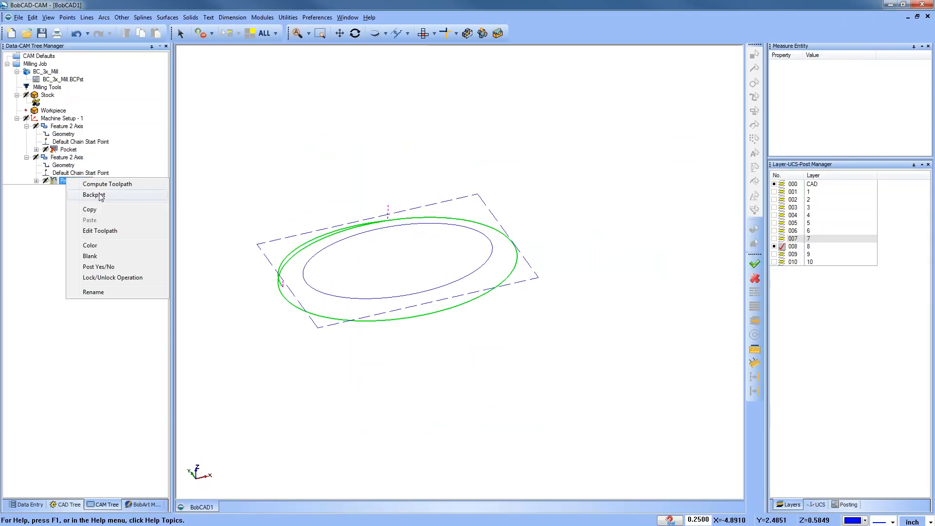
{"action": "left_click", "coordinate": [100, 197]}
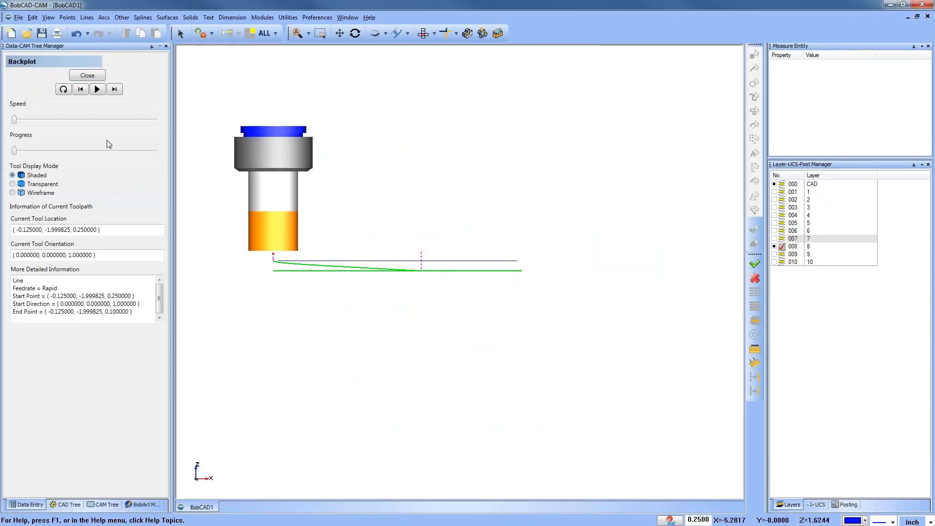
{"action": "left_click", "coordinate": [115, 89]}
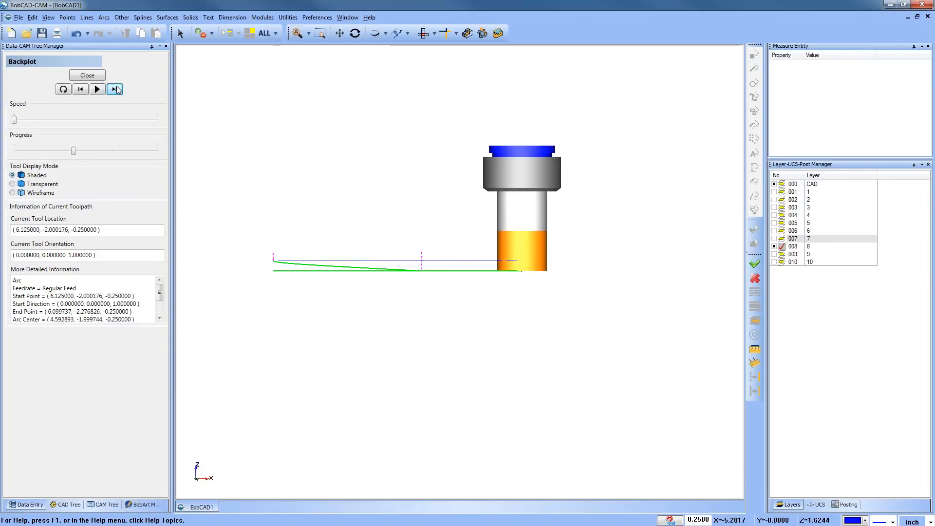
{"action": "left_click_drag", "start_coordinate": [85, 152], "coordinate": [157, 153]}
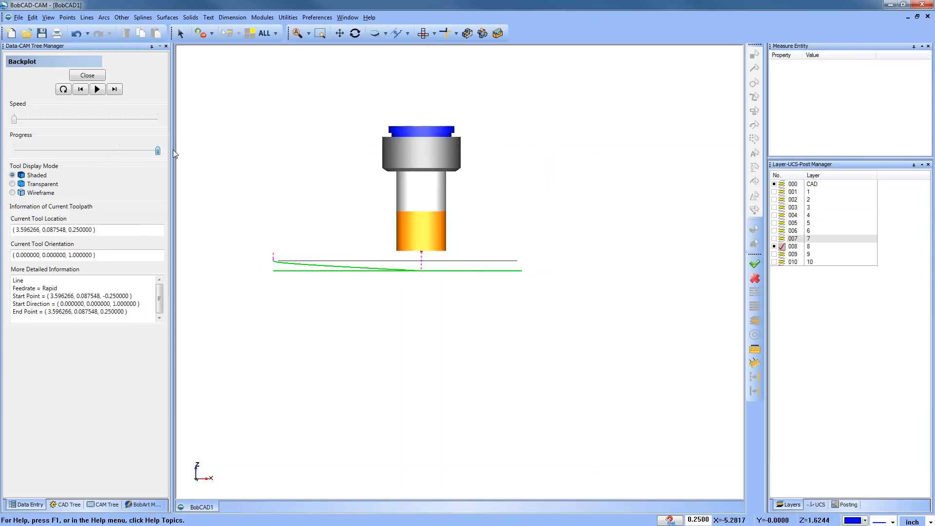
{"action": "left_click", "coordinate": [87, 75]}
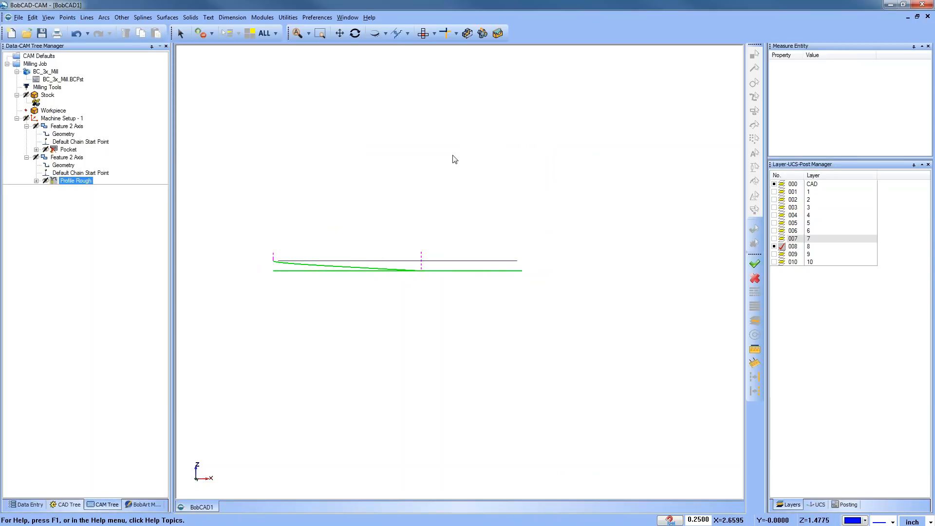
Show layer 9, make it the active layer, and hide layer 8
{"action": "left_click", "coordinate": [422, 33]}
{"action": "left_click", "coordinate": [774, 254]}
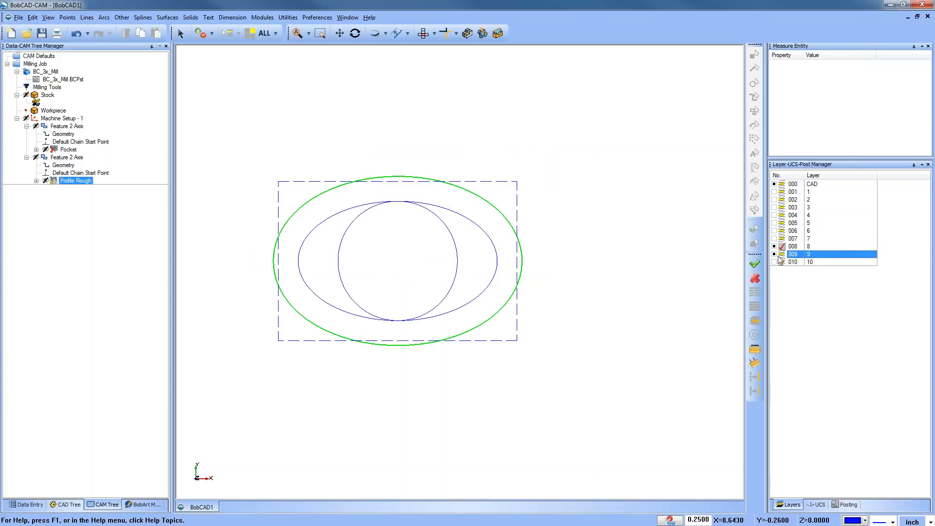
{"action": "left_click", "coordinate": [782, 255]}
{"action": "left_click", "coordinate": [774, 246]}
{"action": "middle_click_drag", "start_coordinate": [478, 251], "coordinate": [440, 274]}
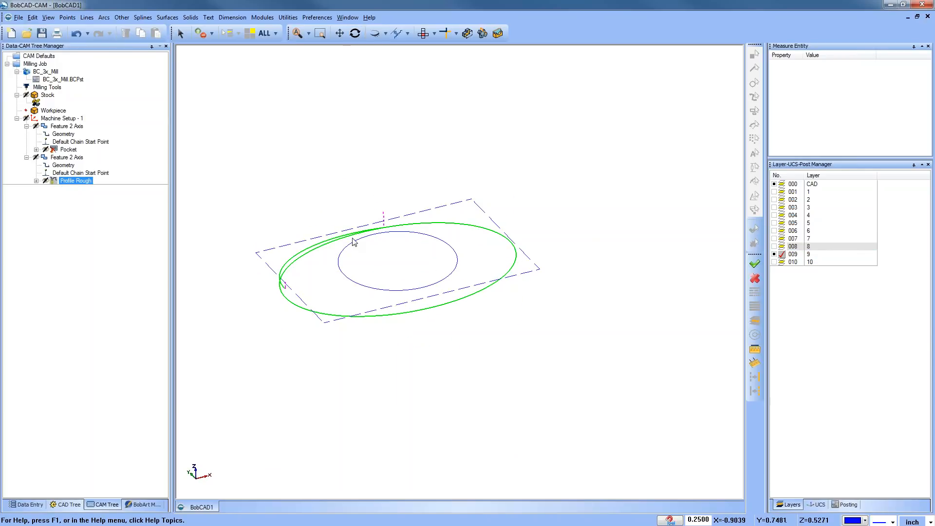
Reverse the direction of the second feature's default chain start point
{"action": "right_click", "coordinate": [81, 173]}
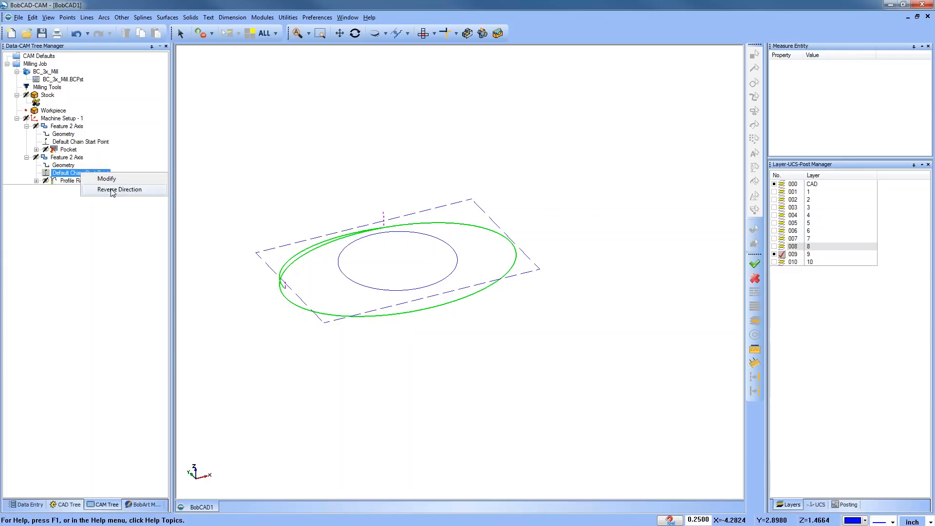
{"action": "left_click", "coordinate": [111, 190]}
{"action": "right_click", "coordinate": [91, 174]}
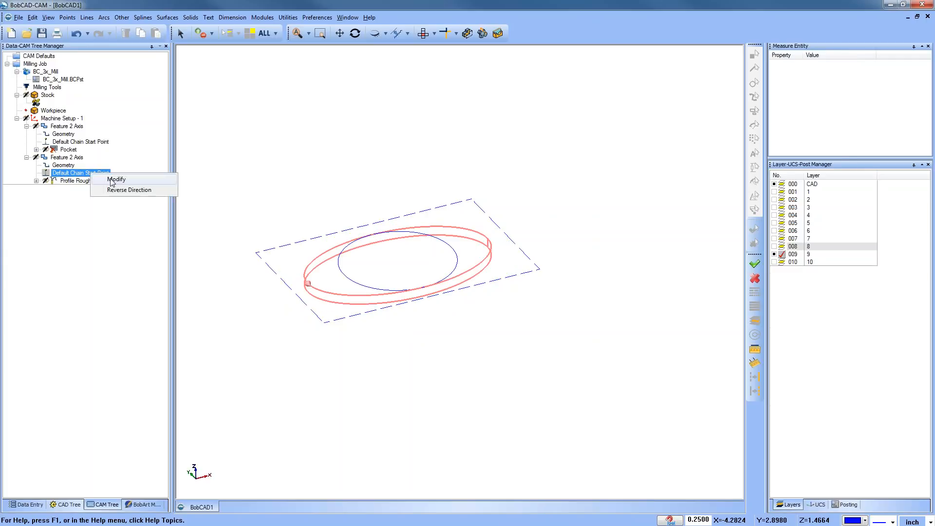
{"action": "left_click", "coordinate": [68, 165]}
Replace the second feature's geometry with the circle on layer 9 and set its total depth to 1
{"action": "right_click", "coordinate": [68, 167]}
{"action": "left_click", "coordinate": [85, 183]}
{"action": "right_click", "coordinate": [70, 166]}
{"action": "left_click", "coordinate": [97, 171]}
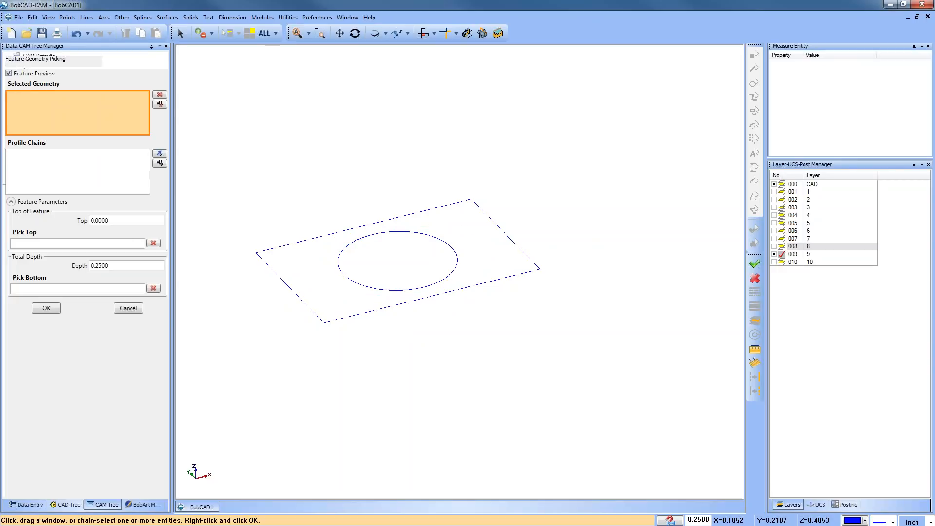
{"action": "left_click", "coordinate": [408, 233]}
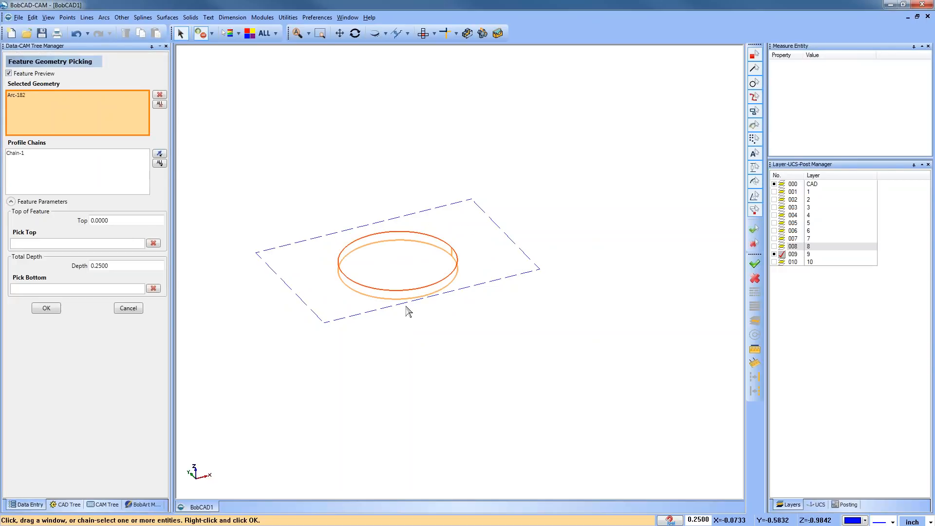
{"action": "double_click", "coordinate": [119, 266]}
{"action": "type", "text": "1"}
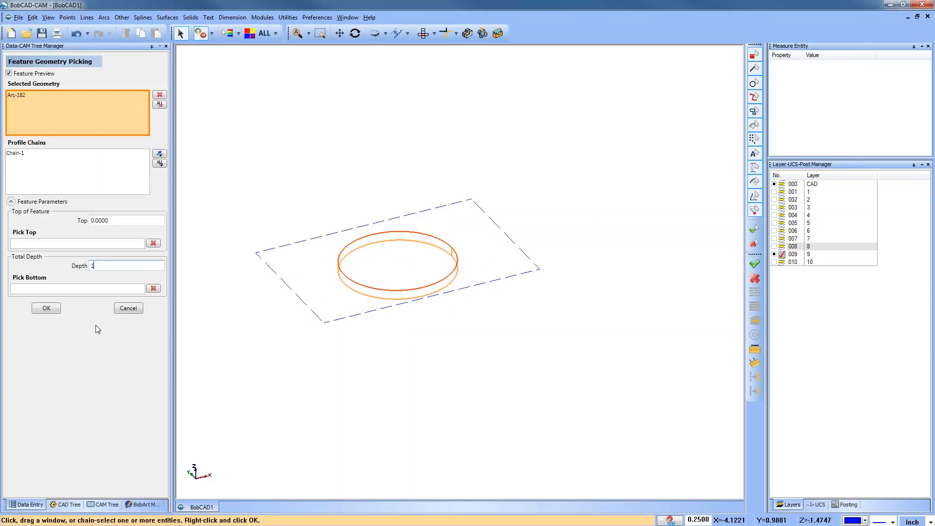
{"action": "left_click", "coordinate": [54, 309]}
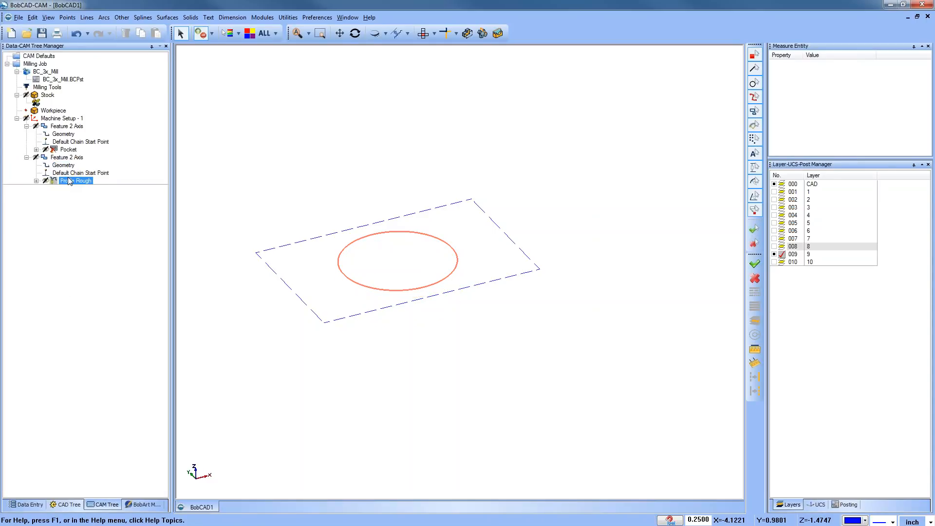
Backplot the circle's contour ramping toolpath through to its end and close the backplot
{"action": "right_click", "coordinate": [63, 182]}
{"action": "left_click", "coordinate": [95, 199]}
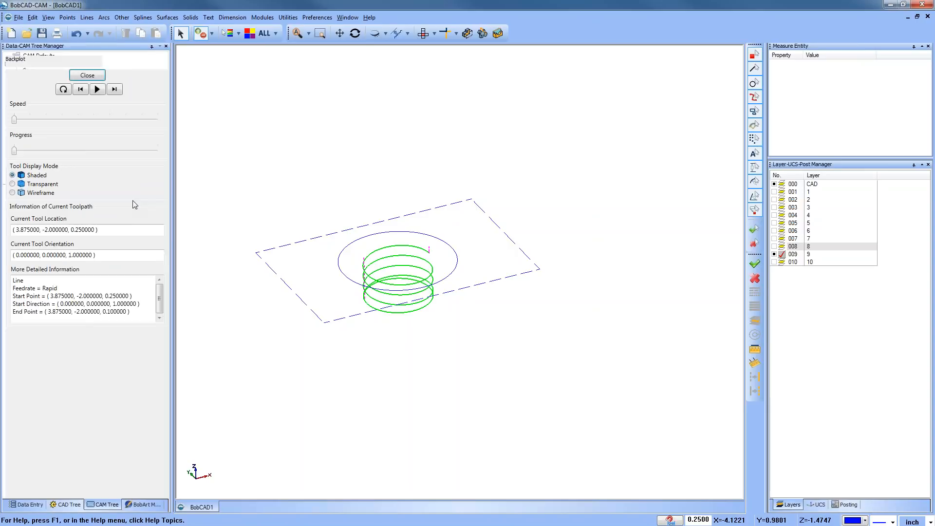
{"action": "left_click", "coordinate": [119, 91]}
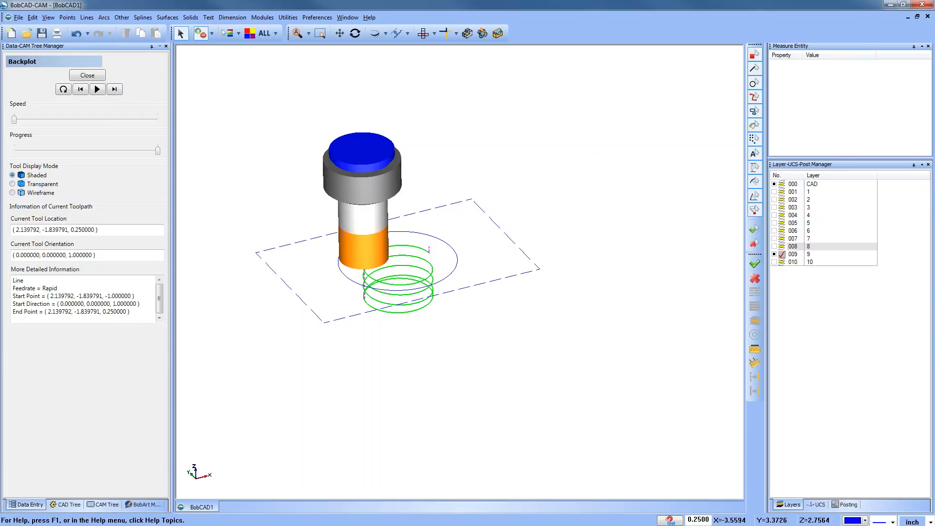
{"action": "left_click", "coordinate": [88, 76]}
Open the second feature's machining strategy for editing and recompute its toolpath
{"action": "left_click", "coordinate": [67, 157]}
{"action": "right_click", "coordinate": [67, 157]}
{"action": "left_click", "coordinate": [61, 166]}
{"action": "left_click", "coordinate": [308, 129]}
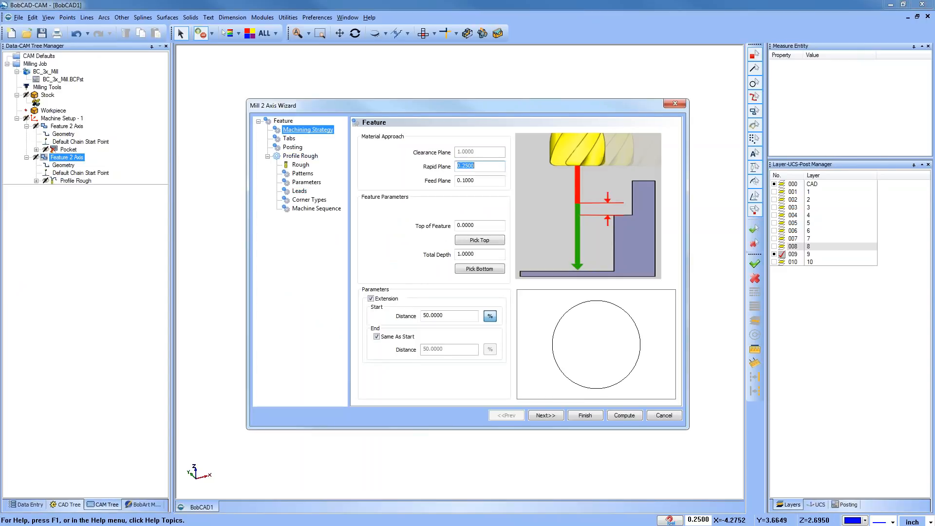
{"action": "left_click", "coordinate": [625, 415]}
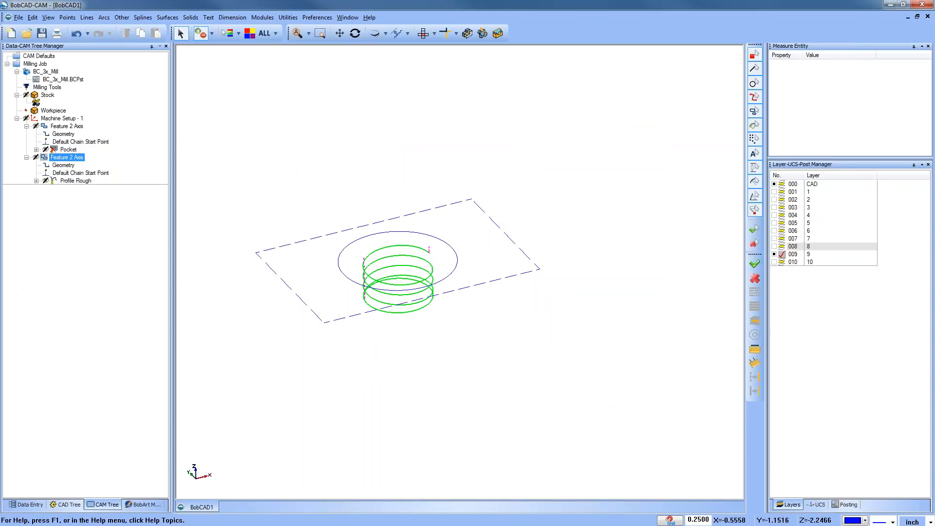
Start a new Mill 2 Axis feature under Machine Setup - 1 and check the pattern available for Profile Finish
{"action": "left_click", "coordinate": [27, 126]}
{"action": "left_click", "coordinate": [27, 134]}
{"action": "right_click", "coordinate": [62, 119]}
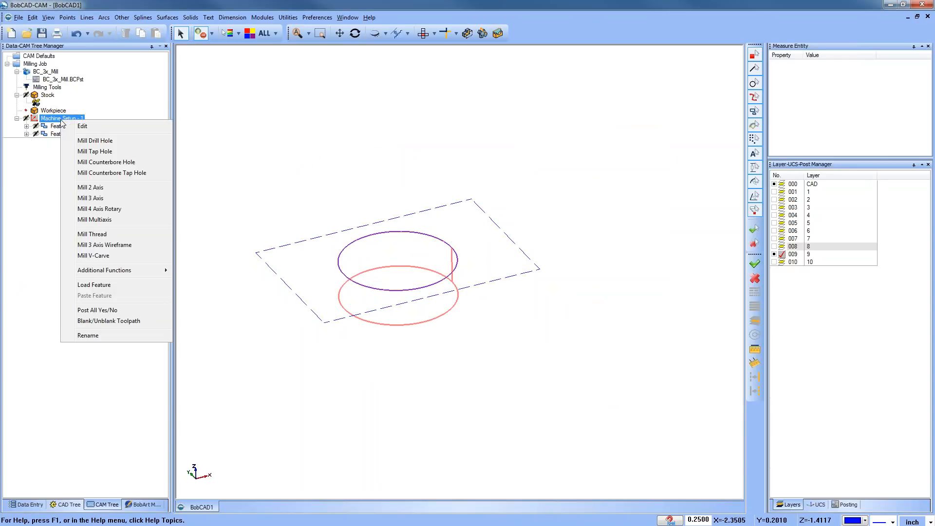
{"action": "left_click", "coordinate": [116, 188]}
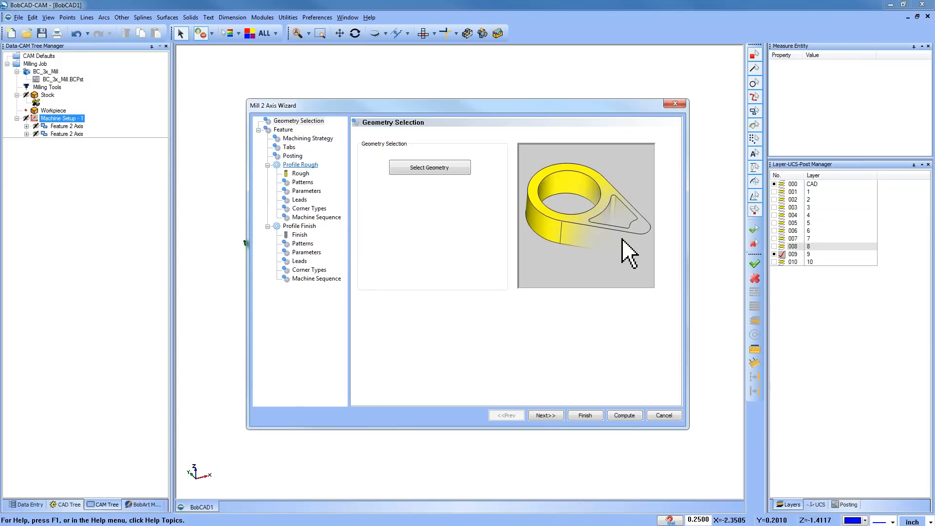
{"action": "left_click", "coordinate": [312, 166]}
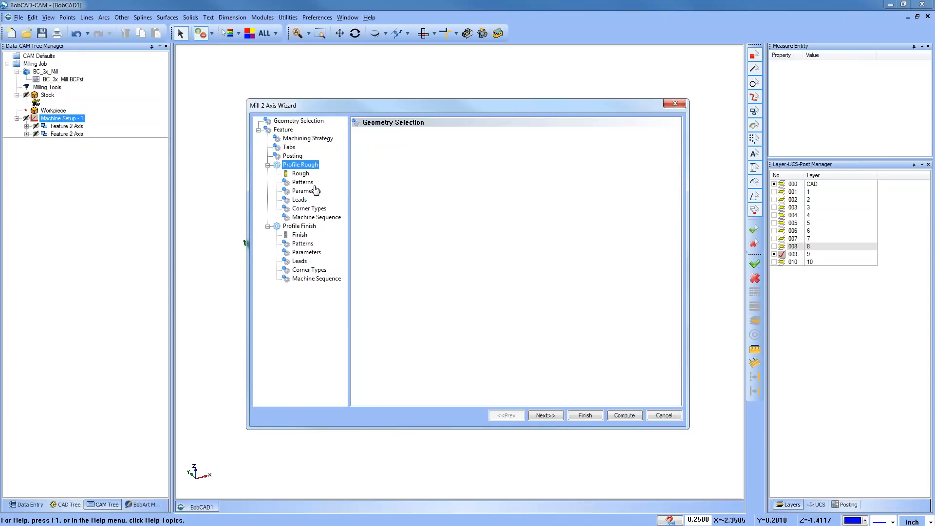
{"action": "left_click", "coordinate": [311, 227]}
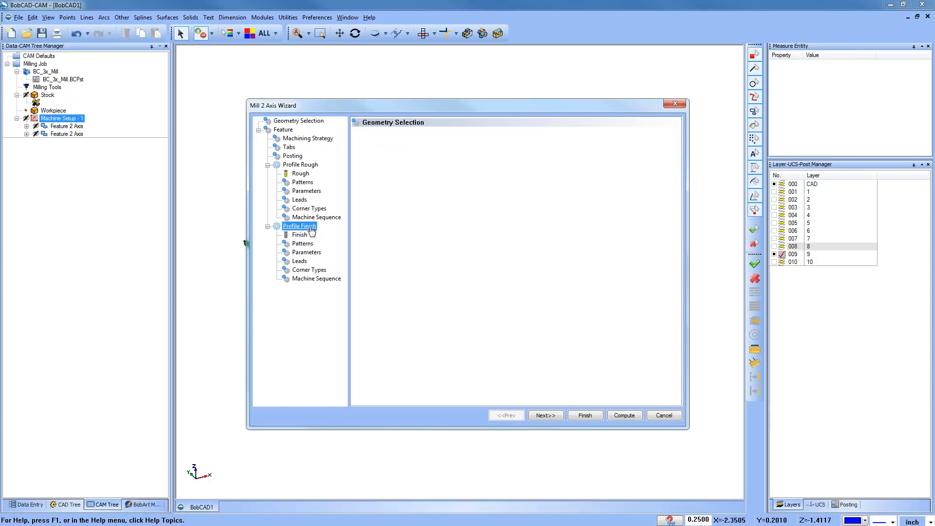
{"action": "left_click", "coordinate": [308, 245]}
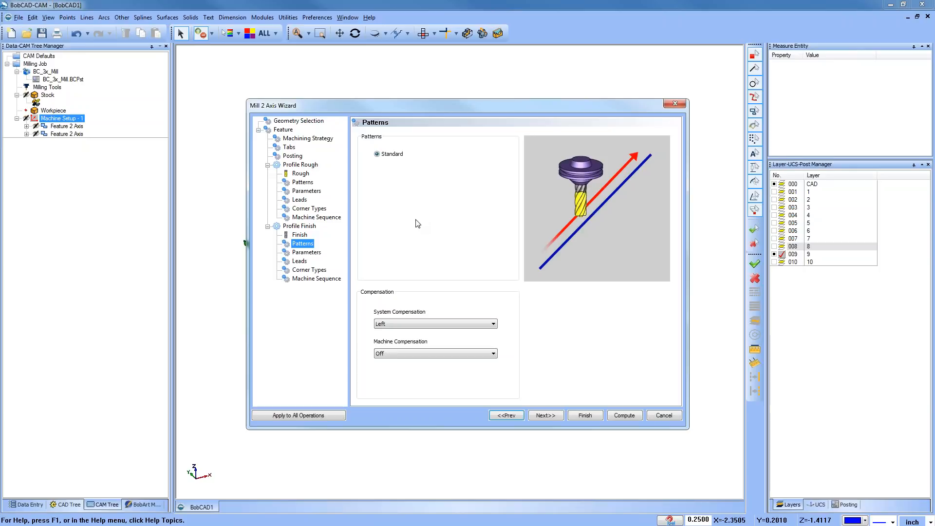
Try the Contour Ramping pattern for the new feature's Profile Rough, then set it to Side Roughing
{"action": "left_click", "coordinate": [303, 182]}
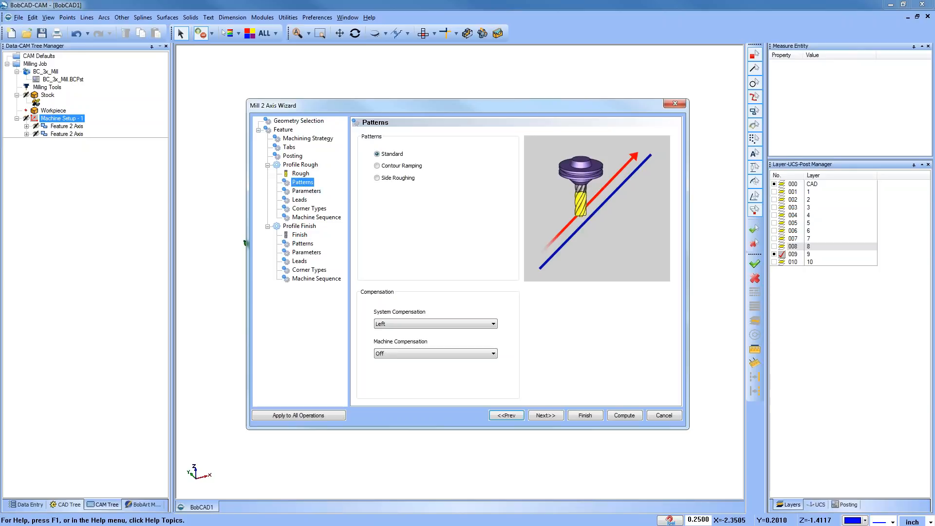
{"action": "left_click", "coordinate": [377, 167]}
{"action": "left_click", "coordinate": [377, 178]}
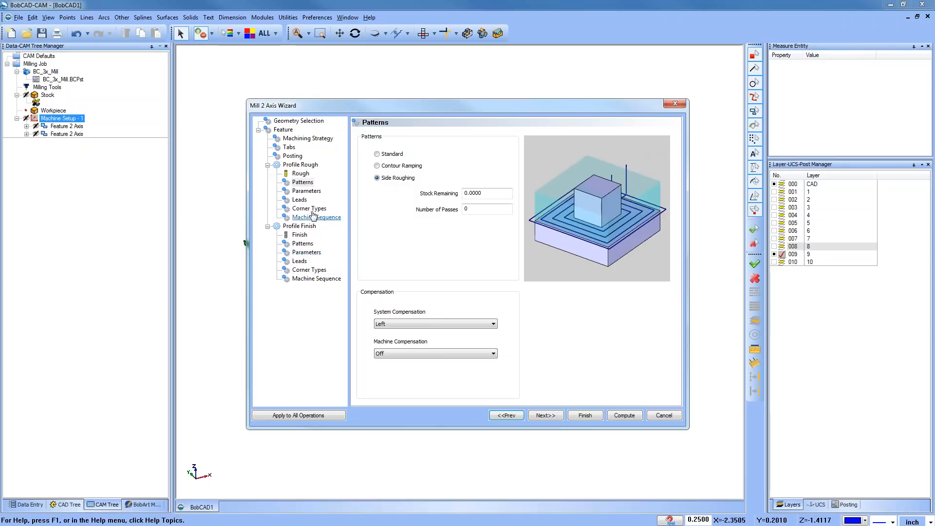
Try Multiple Steps for the Profile Finish depth, return it to Single Step, and finish the new feature without geometry
{"action": "left_click", "coordinate": [308, 245]}
{"action": "left_click", "coordinate": [310, 253]}
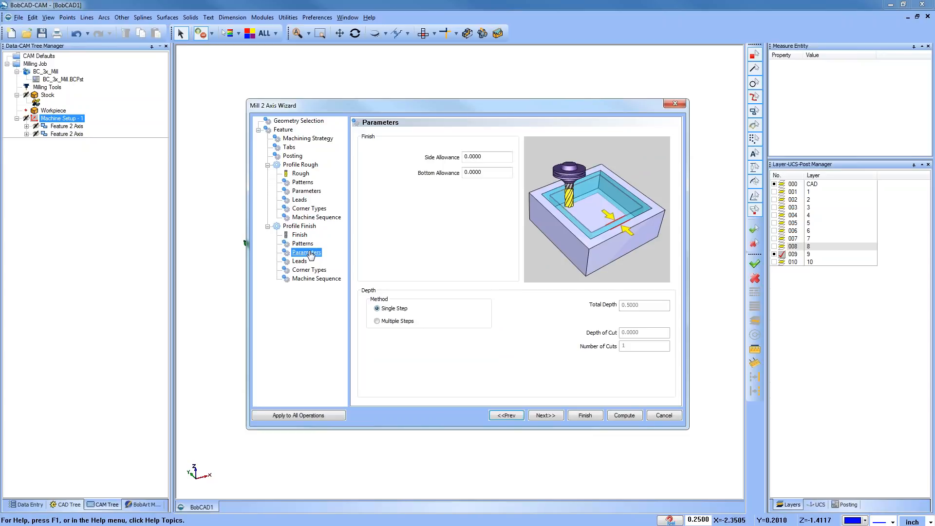
{"action": "left_click", "coordinate": [377, 322]}
{"action": "left_click", "coordinate": [377, 308]}
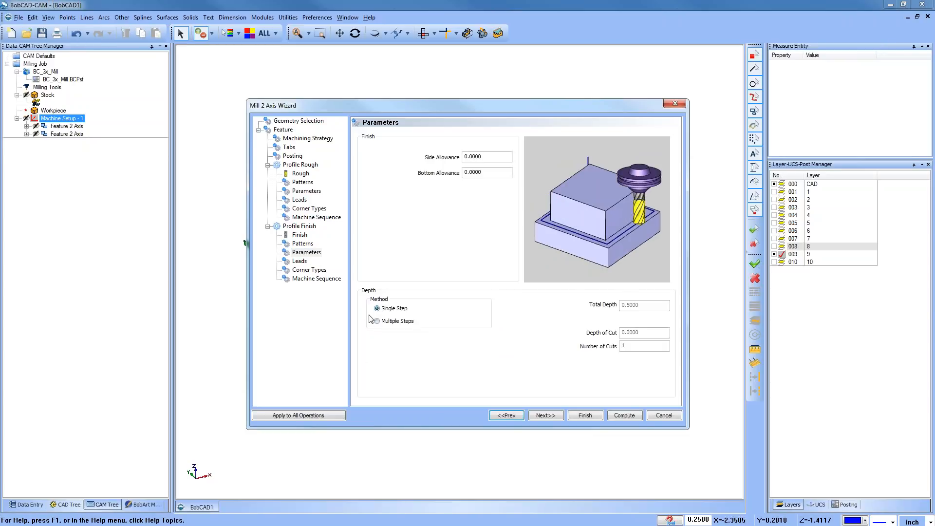
{"action": "left_click", "coordinate": [492, 157]}
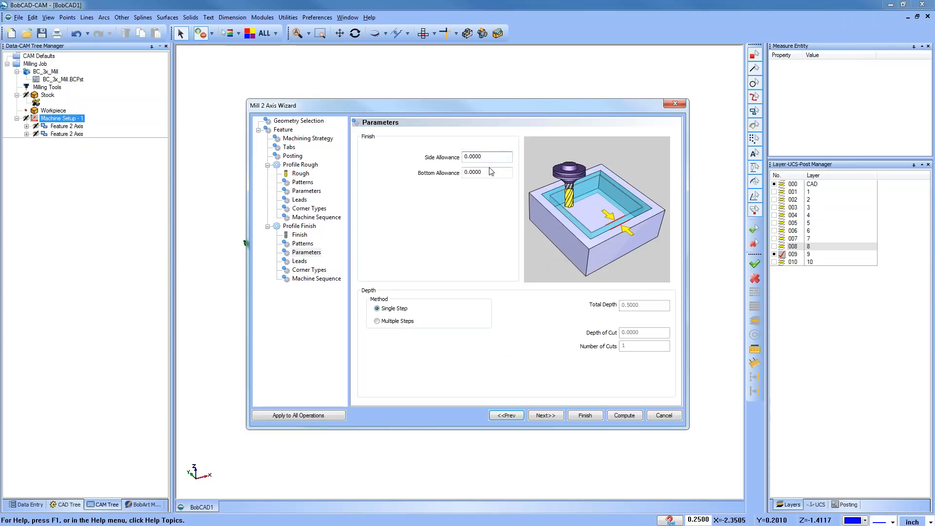
{"action": "left_click", "coordinate": [303, 183]}
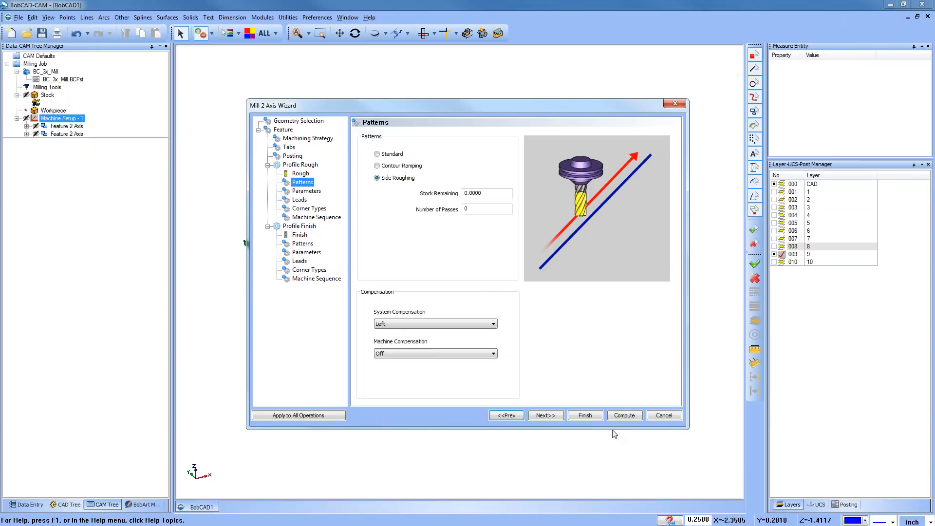
{"action": "left_click", "coordinate": [585, 416]}
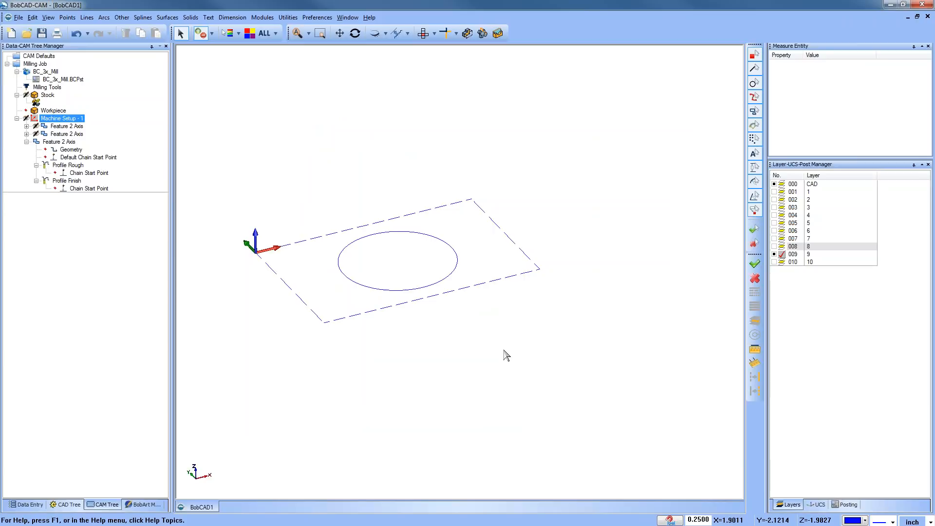
Delete the newly added third 2 Axis feature from the milling job
{"action": "left_click", "coordinate": [54, 156]}
{"action": "right_click", "coordinate": [59, 142]}
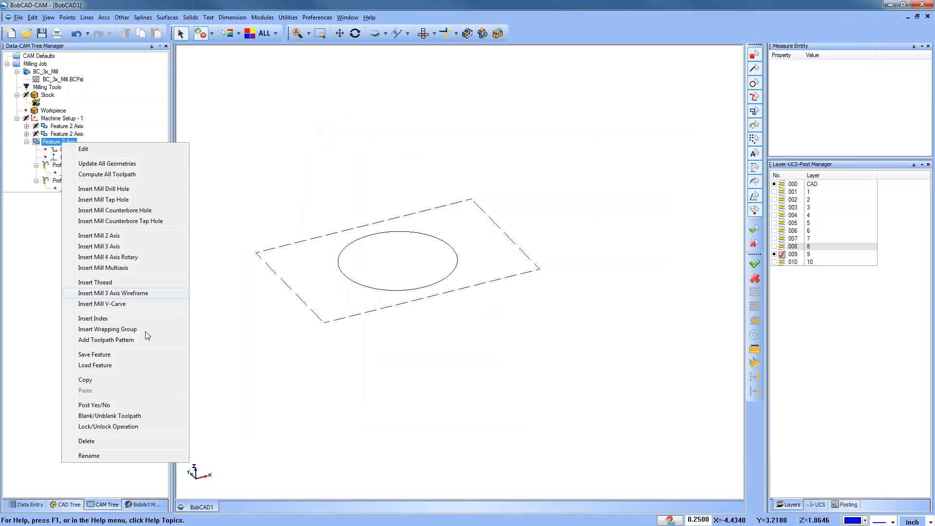
{"action": "left_click", "coordinate": [86, 441]}
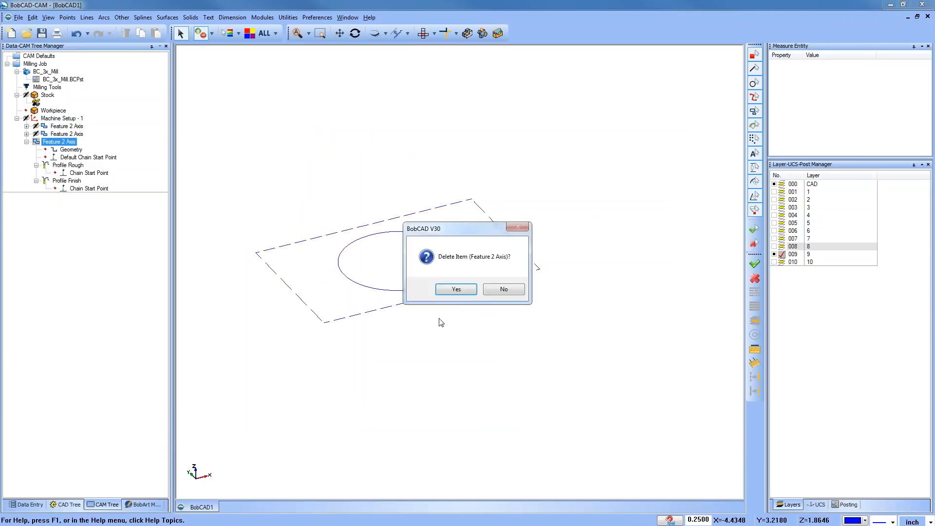
{"action": "left_click", "coordinate": [456, 290]}
Examine the circle feature's geometry and Profile Rough toolpath in a top view
{"action": "left_click", "coordinate": [26, 134]}
{"action": "left_click", "coordinate": [61, 134]}
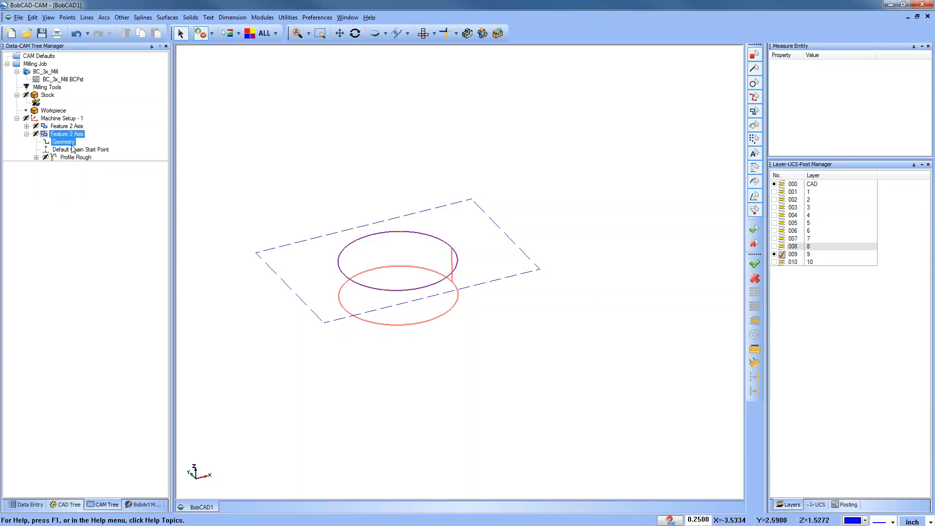
{"action": "left_click", "coordinate": [68, 142]}
{"action": "left_click", "coordinate": [71, 158]}
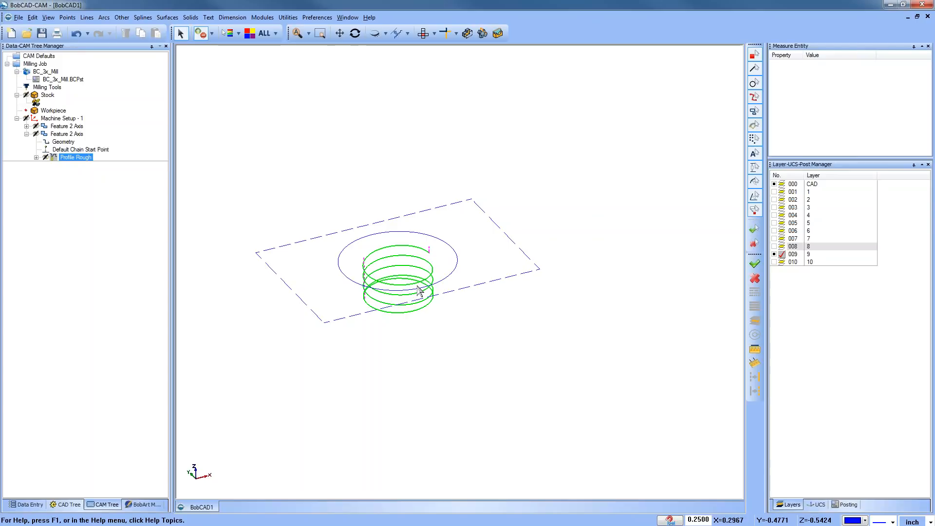
{"action": "left_click", "coordinate": [427, 33]}
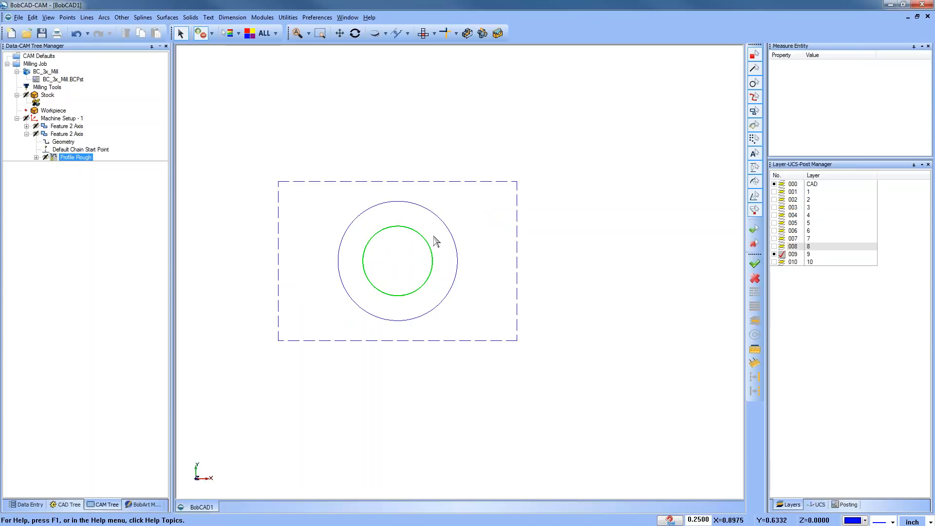
Edit the second feature and set its Profile Rough lead-in to Circular
{"action": "left_click", "coordinate": [68, 135]}
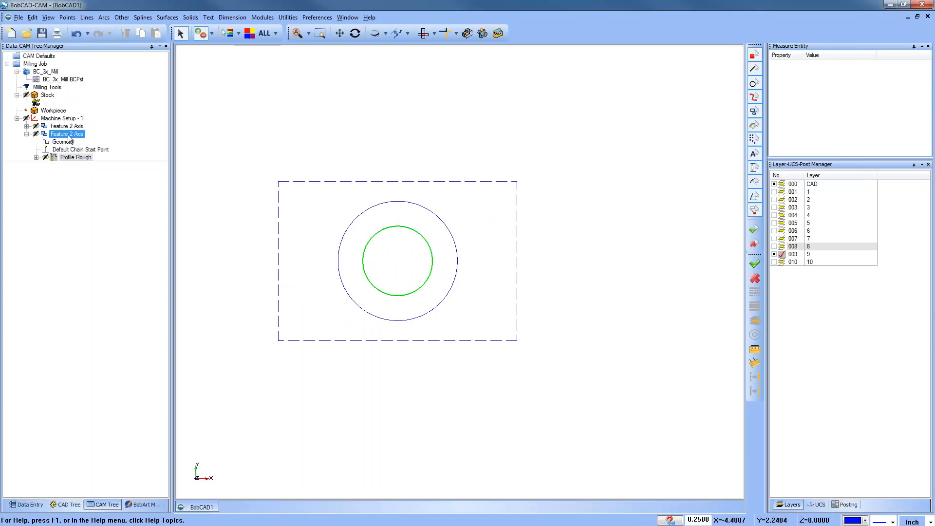
{"action": "left_click", "coordinate": [73, 157]}
{"action": "right_click", "coordinate": [67, 133]}
{"action": "left_click", "coordinate": [88, 139]}
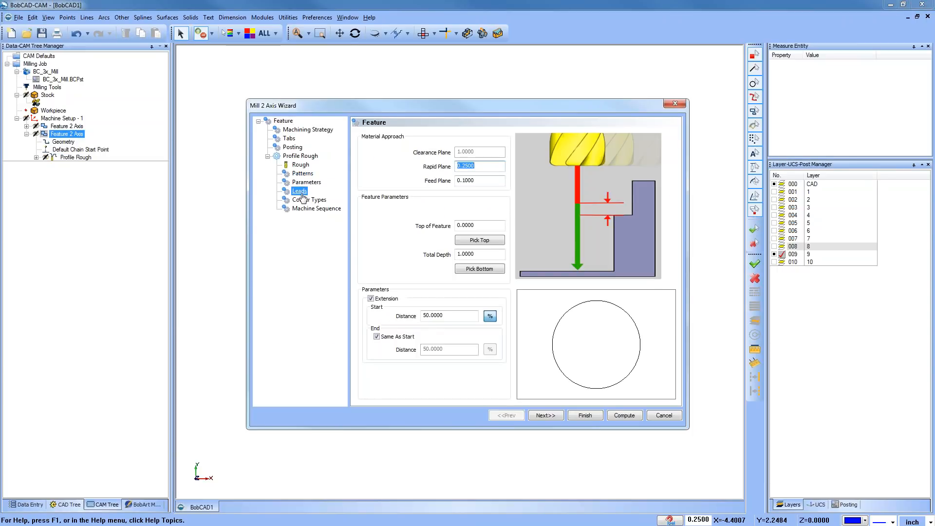
{"action": "left_click", "coordinate": [300, 190]}
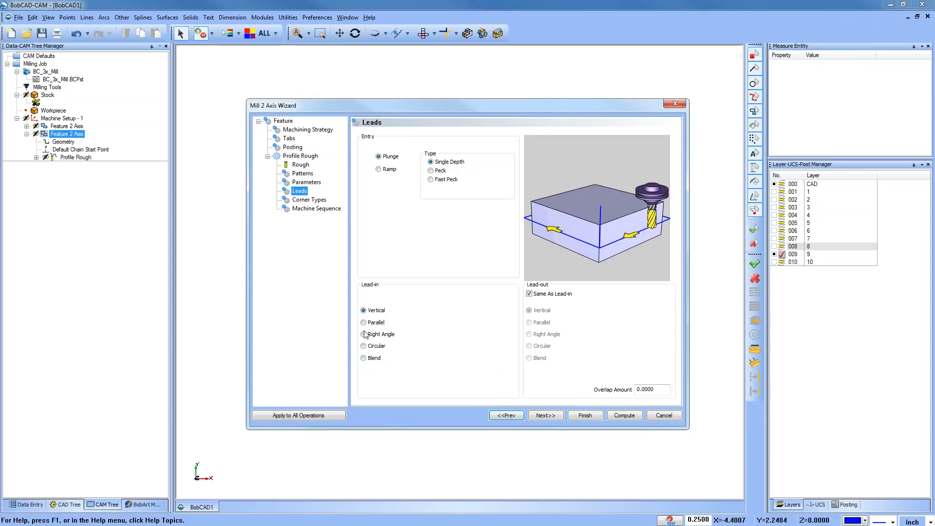
{"action": "left_click", "coordinate": [363, 346]}
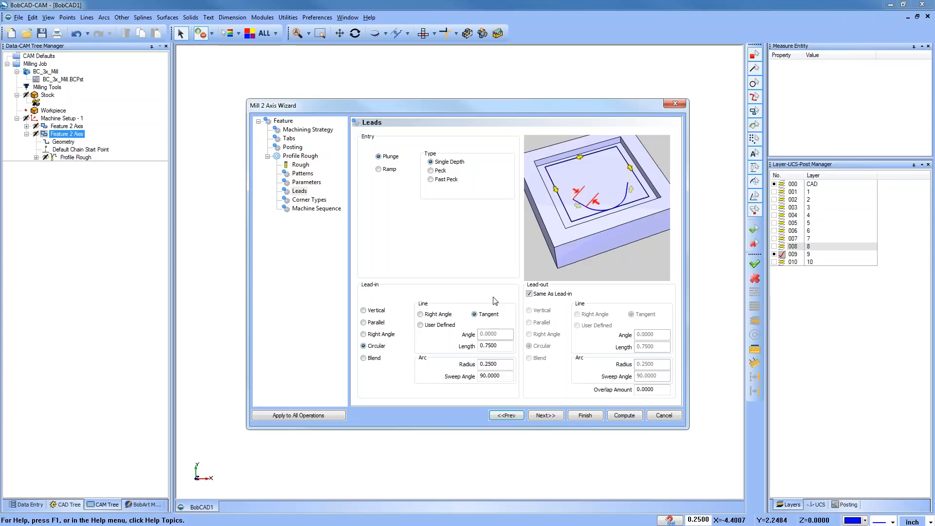
Review the Profile Rough parameters and try Comp Left / G41 machine compensation with system compensation Left for the Contour Ramping pattern
{"action": "left_click", "coordinate": [303, 174]}
{"action": "left_click", "coordinate": [307, 183]}
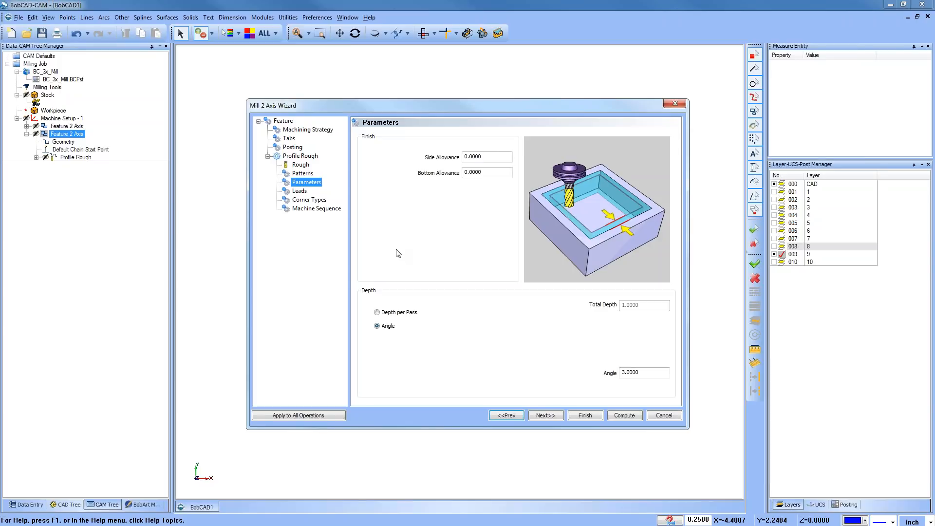
{"action": "left_click", "coordinate": [311, 175]}
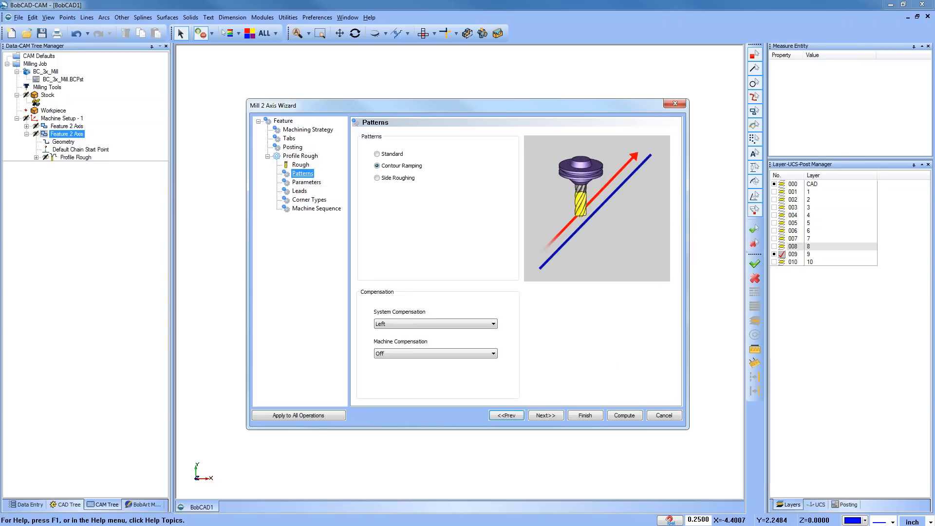
{"action": "left_click", "coordinate": [423, 323]}
{"action": "left_click", "coordinate": [408, 341]}
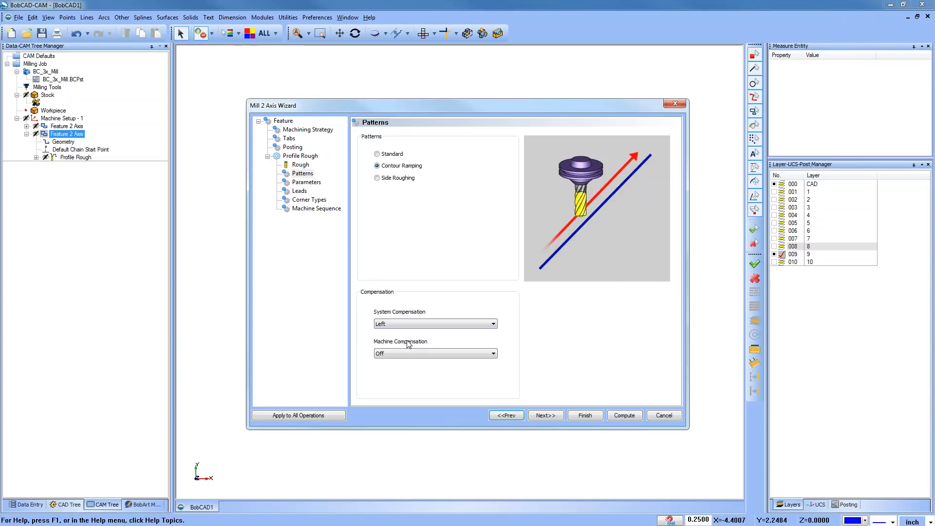
{"action": "left_click", "coordinate": [436, 352]}
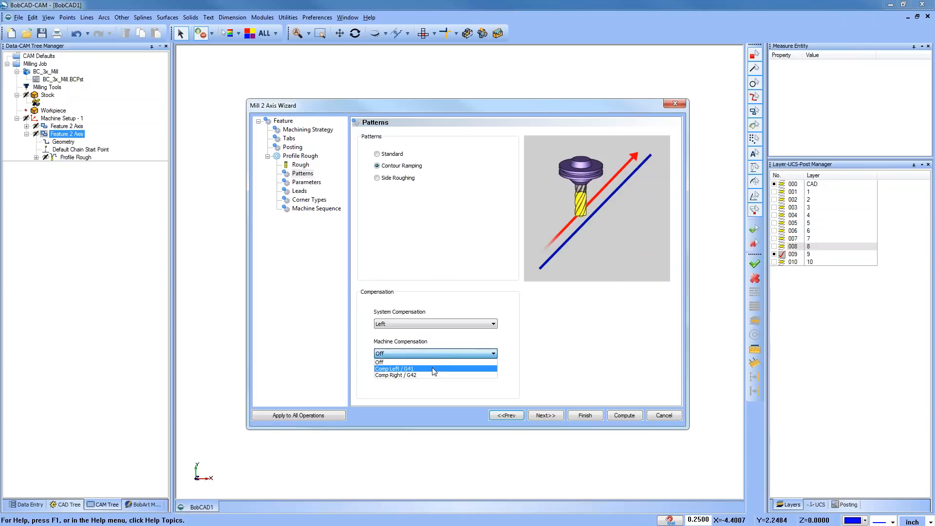
{"action": "left_click", "coordinate": [434, 368]}
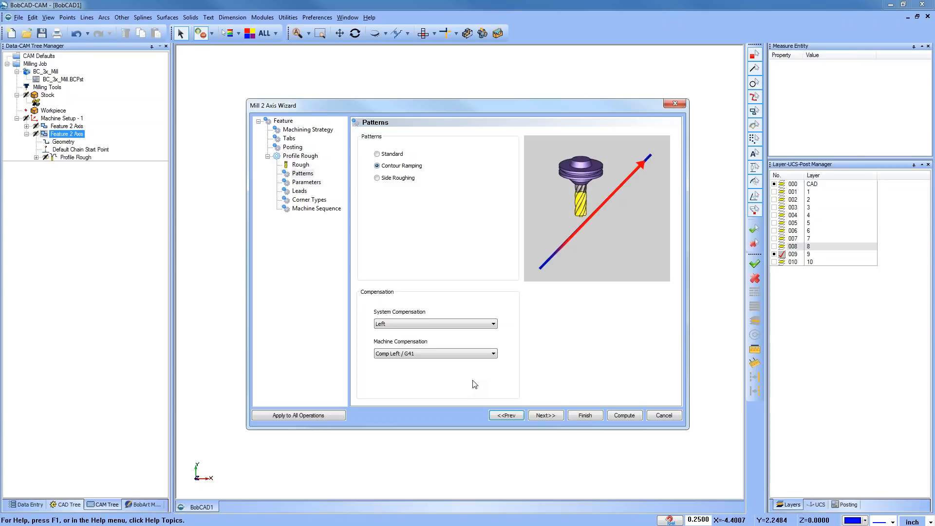
Try system compensation Off combined with Comp Left / G41 machine compensation for the Profile Rough pattern
{"action": "left_click", "coordinate": [438, 323]}
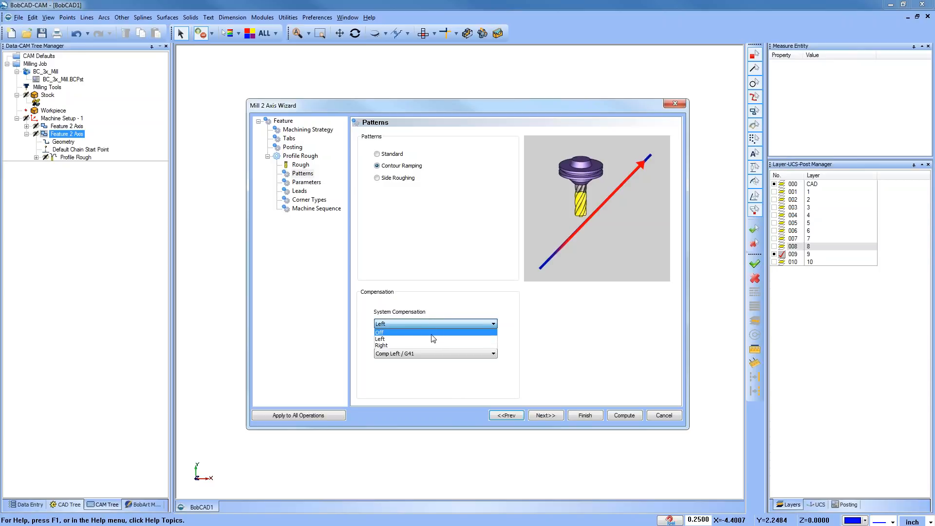
{"action": "left_click", "coordinate": [432, 334]}
{"action": "left_click", "coordinate": [452, 357]}
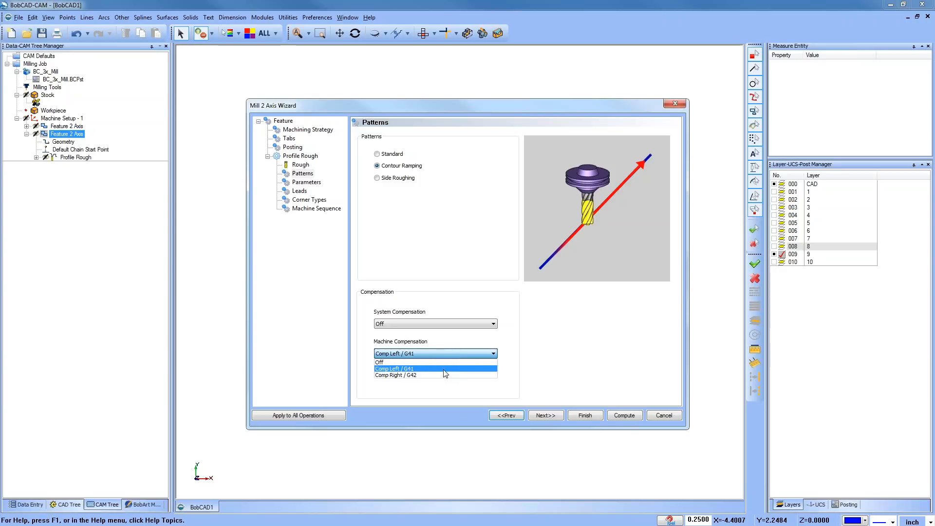
{"action": "left_click", "coordinate": [445, 369]}
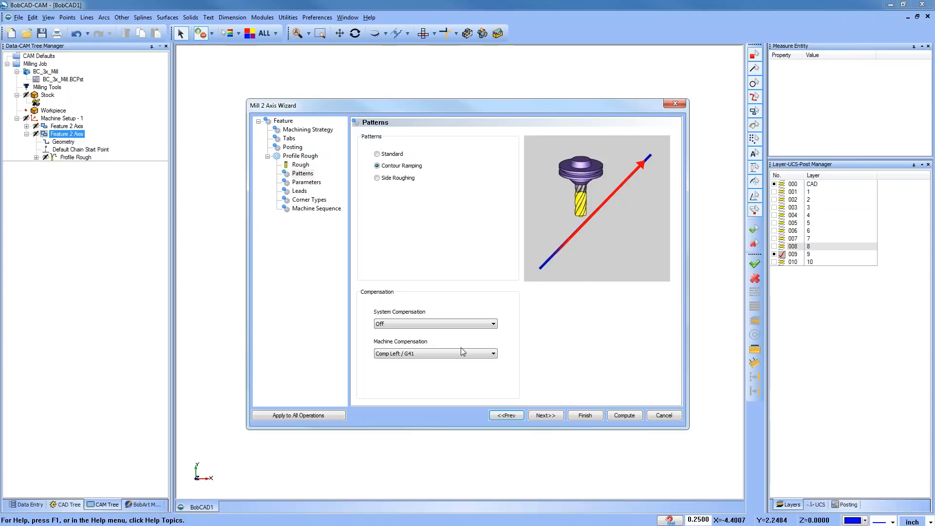
Return the system compensation to Left while keeping machine compensation at Comp Left / G41
{"action": "left_click", "coordinate": [440, 324]}
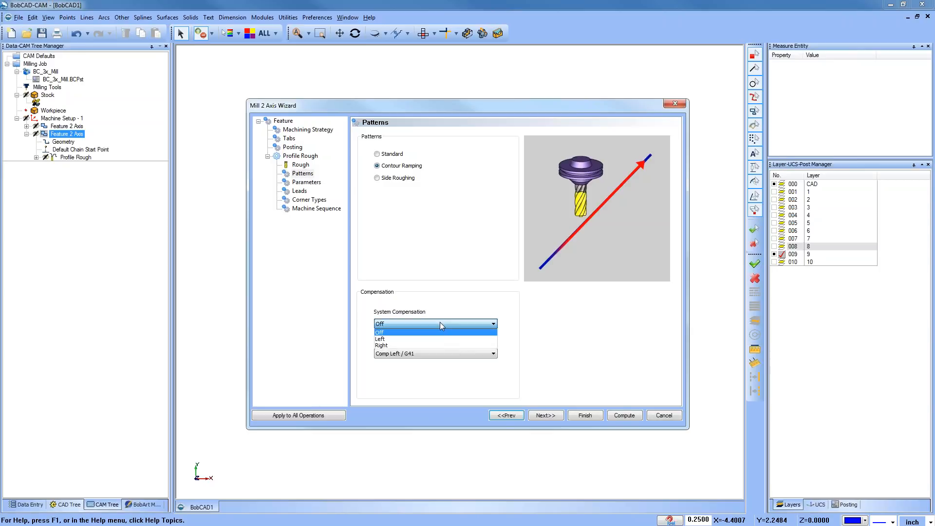
{"action": "left_click", "coordinate": [438, 339]}
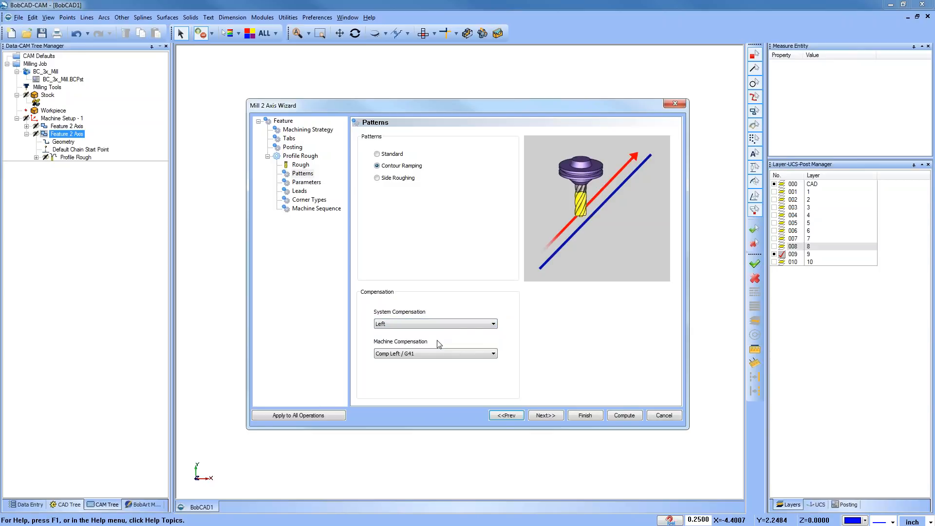
{"action": "left_click", "coordinate": [448, 354]}
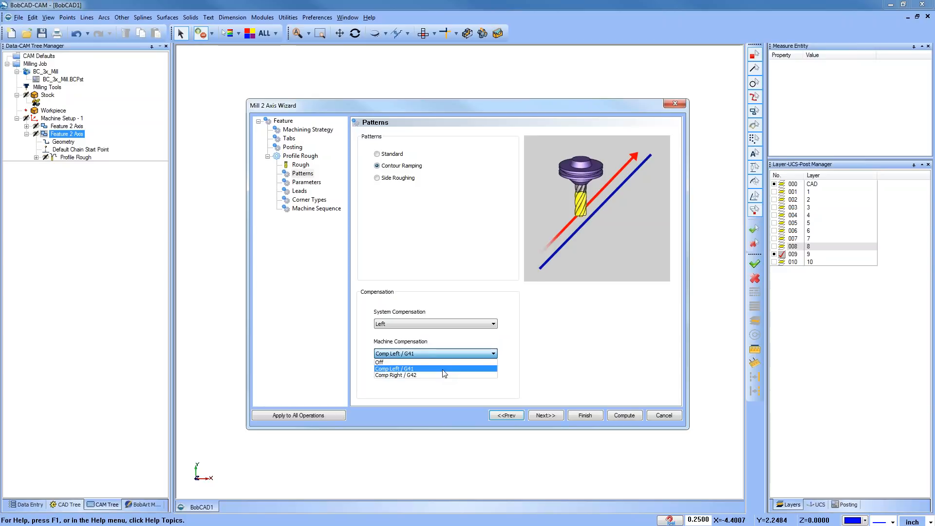
{"action": "left_click", "coordinate": [439, 367]}
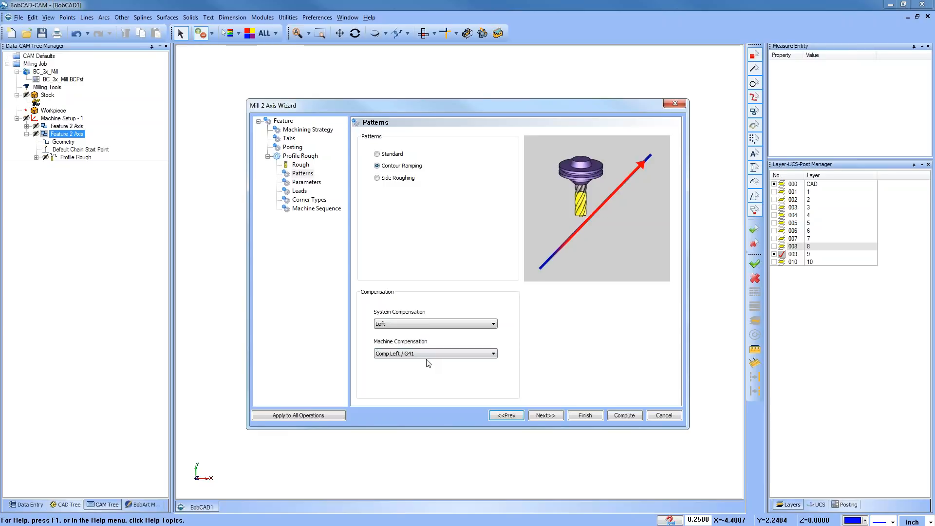
Try system compensation Off with Comp Left / G41 once more, and discard all the feature's compensation changes
{"action": "left_click", "coordinate": [436, 325]}
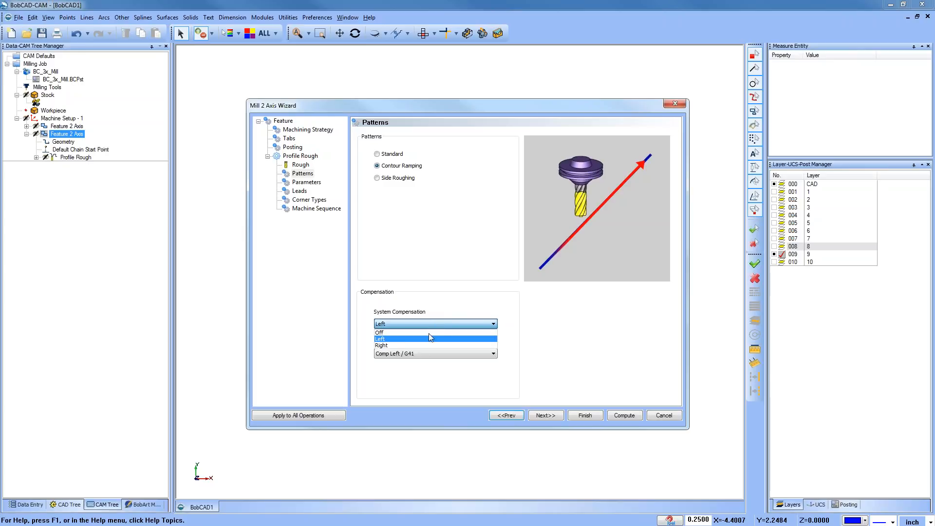
{"action": "left_click", "coordinate": [424, 333]}
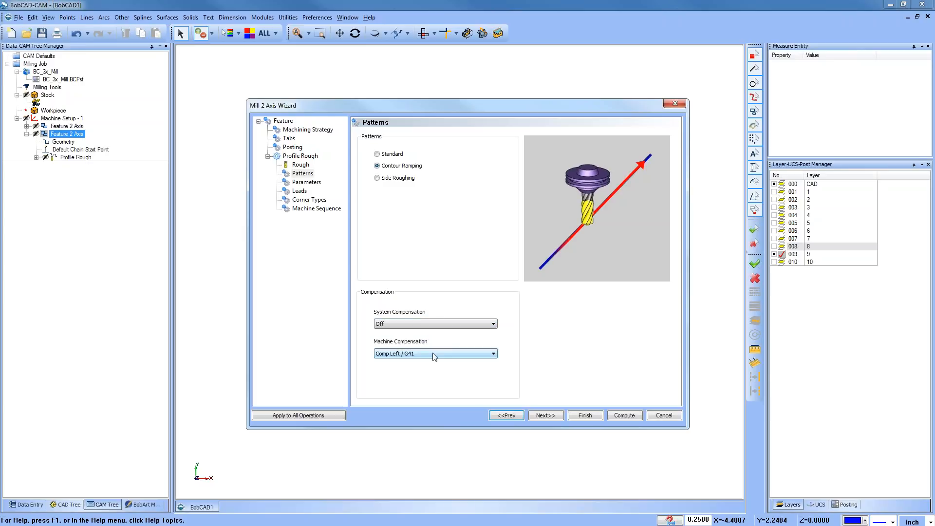
{"action": "left_click", "coordinate": [433, 354]}
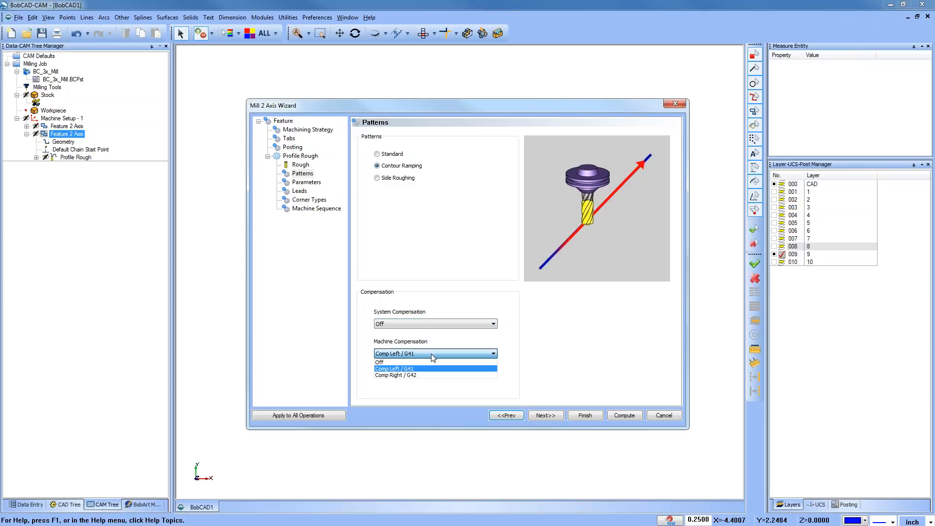
{"action": "left_click", "coordinate": [431, 367]}
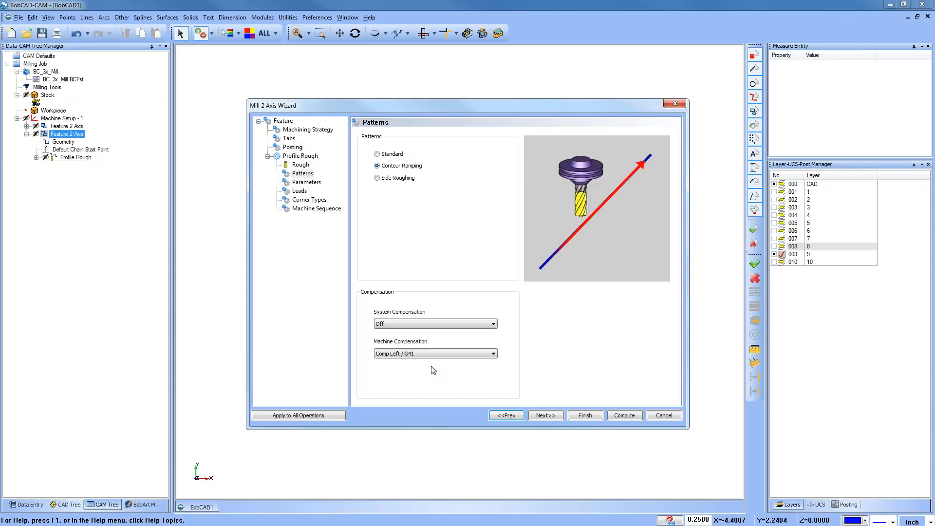
{"action": "left_click", "coordinate": [663, 416]}
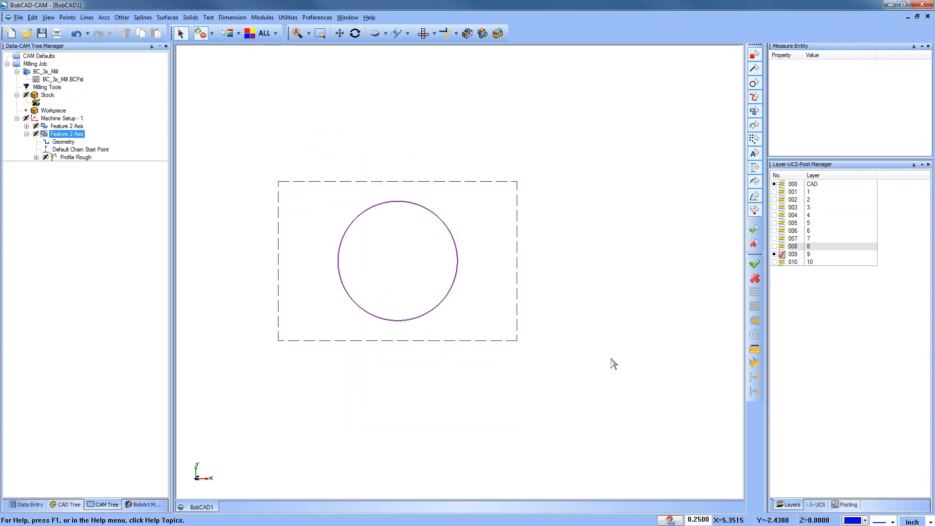
Show layer 10 in place of layer 9 and reselect its closed double-lobed profile as the second feature's geometry
{"action": "left_click", "coordinate": [778, 262]}
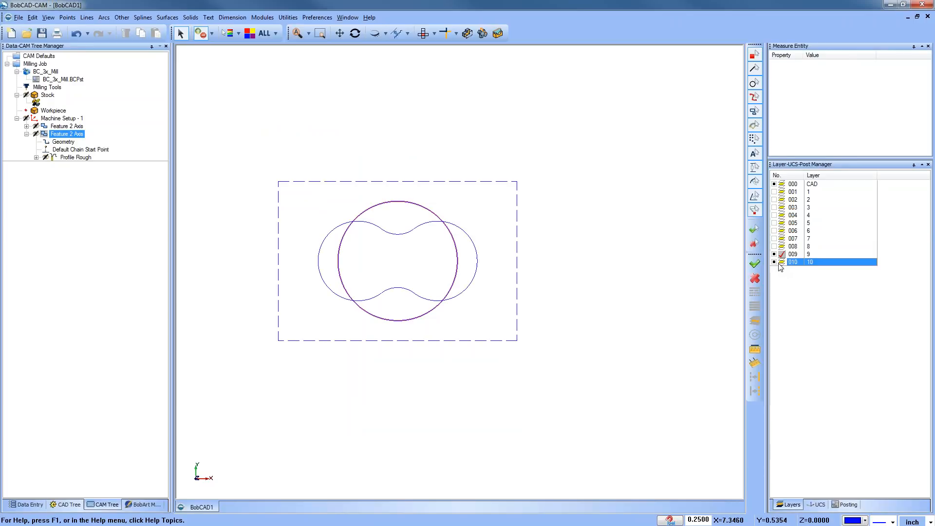
{"action": "left_click", "coordinate": [774, 254]}
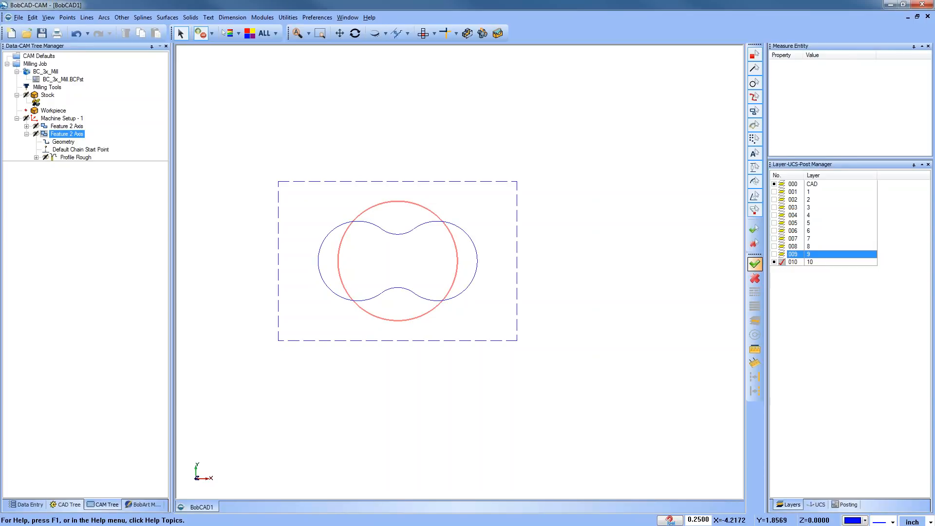
{"action": "left_click", "coordinate": [74, 158]}
{"action": "left_click", "coordinate": [64, 142]}
{"action": "right_click", "coordinate": [64, 141]}
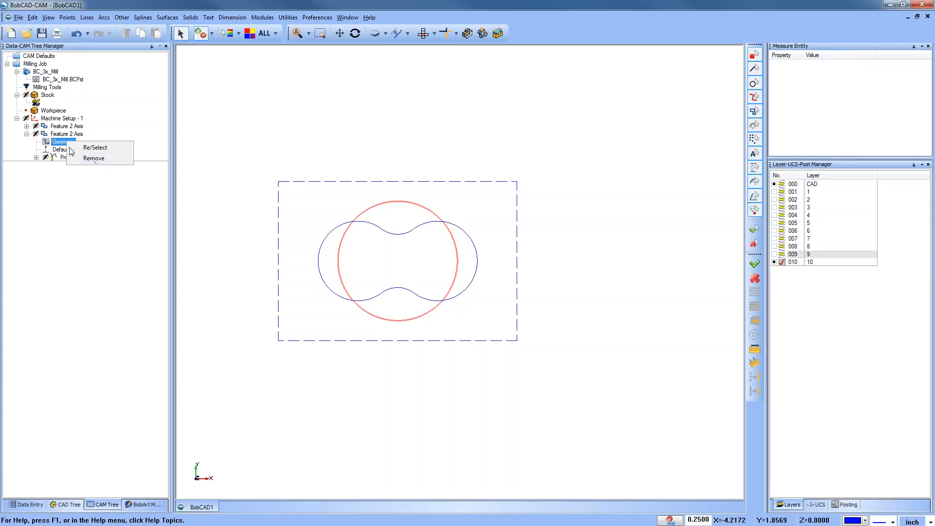
{"action": "left_click", "coordinate": [93, 148]}
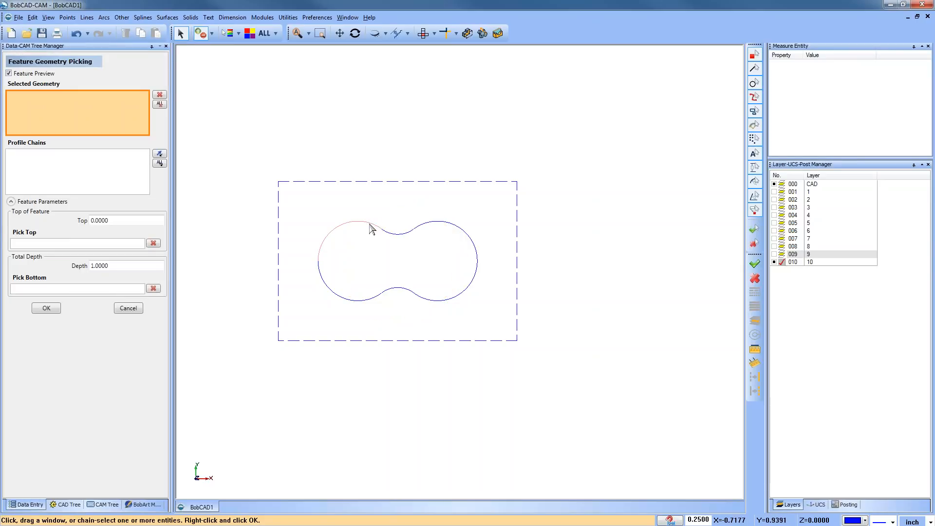
{"action": "left_click", "coordinate": [371, 228]}
{"action": "left_click", "coordinate": [46, 308]}
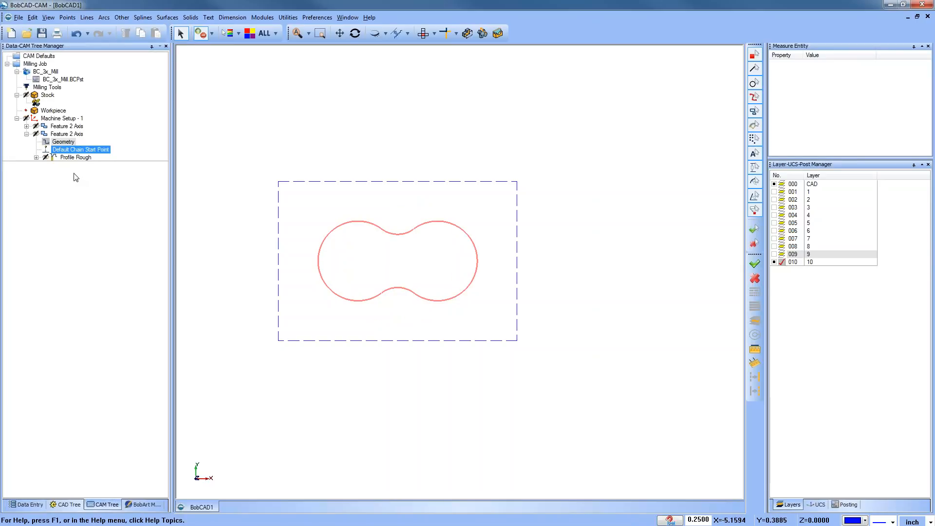
Compute the second feature's Profile Rough toolpath and inspect the ramping passes in a tilted view
{"action": "right_click", "coordinate": [72, 157]}
{"action": "left_click", "coordinate": [94, 163]}
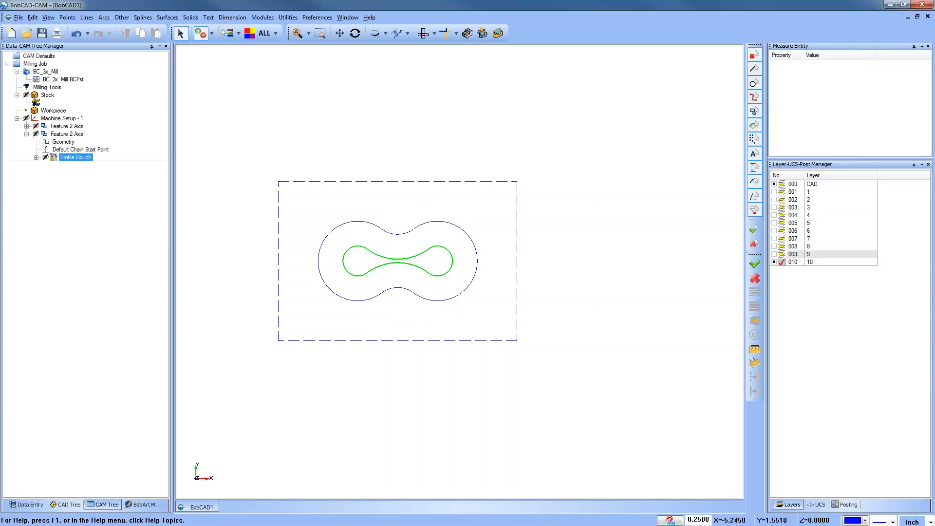
{"action": "middle_click_drag", "start_coordinate": [432, 395], "coordinate": [495, 366]}
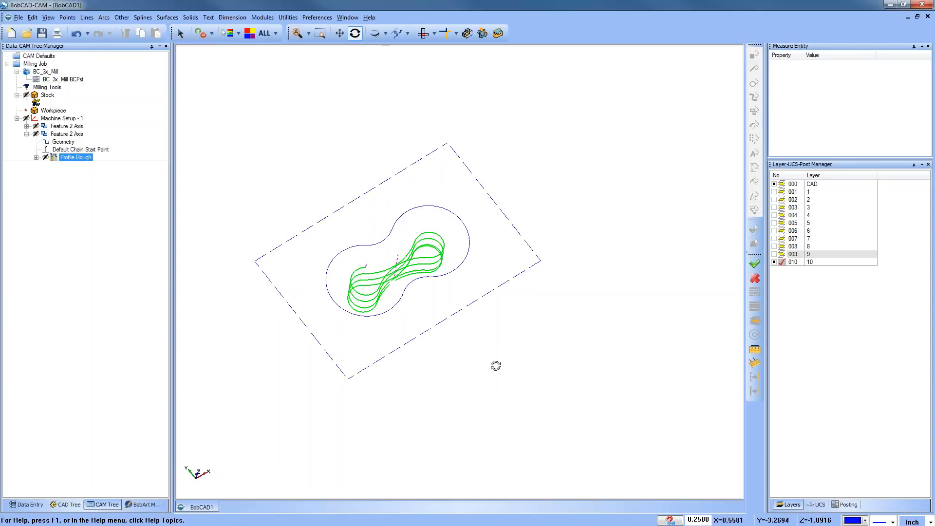
Simulate the ramping toolpath at varying run speeds, inspect the machined double-lobed pocket, and close the simulation
{"action": "left_click", "coordinate": [262, 18]}
{"action": "left_click", "coordinate": [273, 82]}
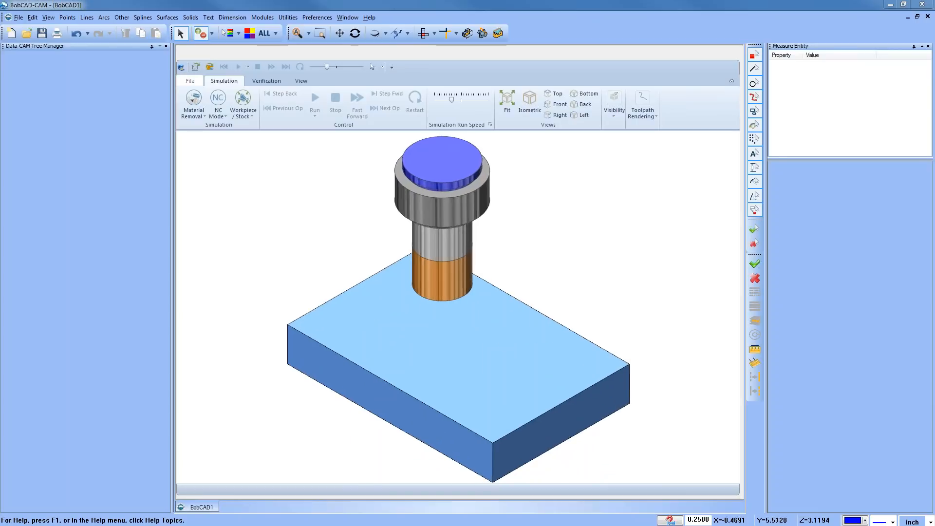
{"action": "left_click_drag", "start_coordinate": [451, 100], "coordinate": [444, 100]}
{"action": "left_click", "coordinate": [316, 100]}
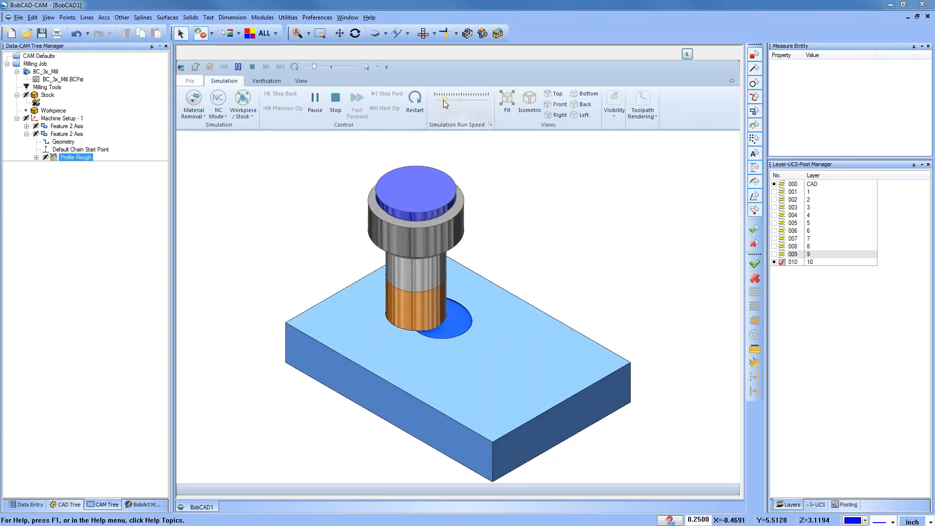
{"action": "left_click_drag", "start_coordinate": [444, 100], "coordinate": [464, 102]}
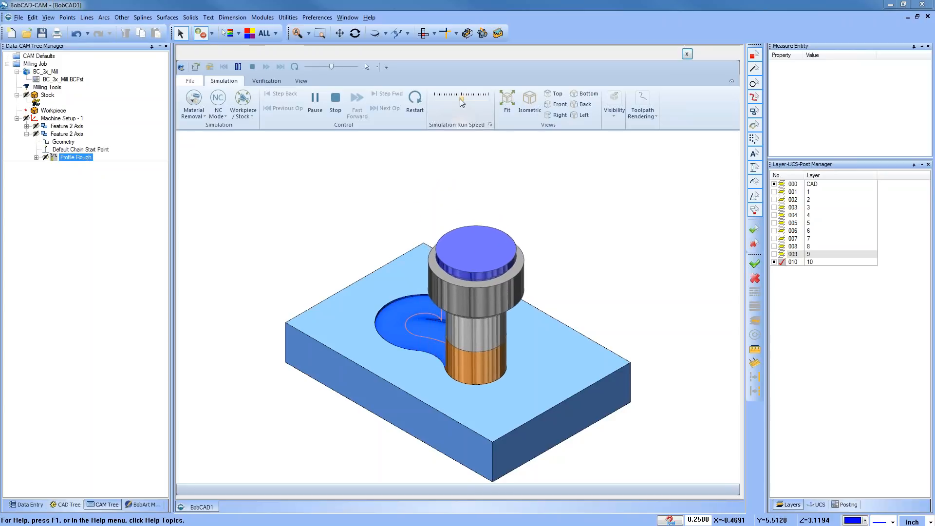
{"action": "left_click_drag", "start_coordinate": [462, 102], "coordinate": [469, 100]}
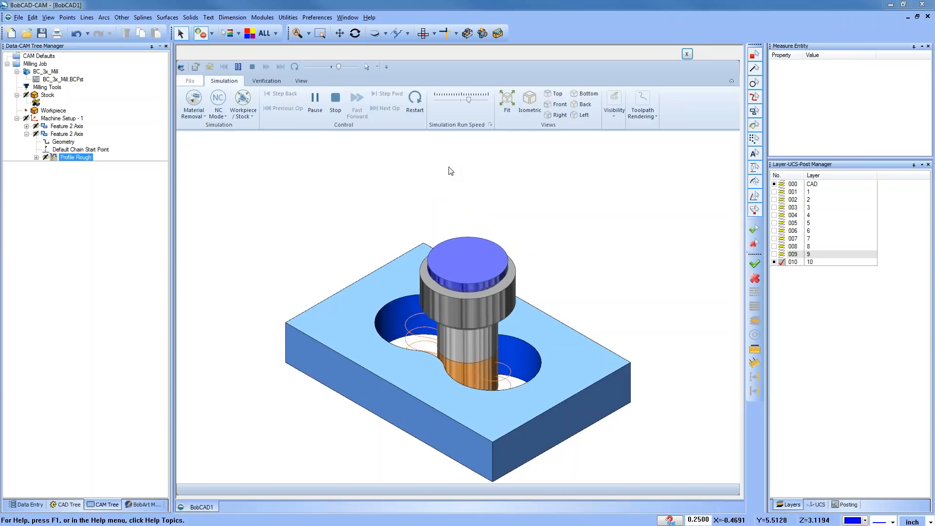
{"action": "middle_click_drag", "start_coordinate": [412, 359], "coordinate": [438, 341]}
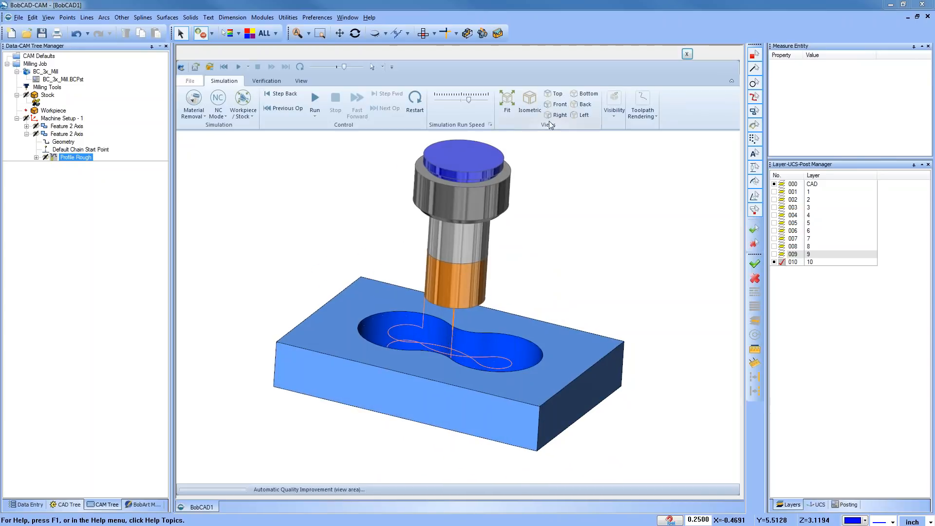
{"action": "left_click", "coordinate": [687, 54]}
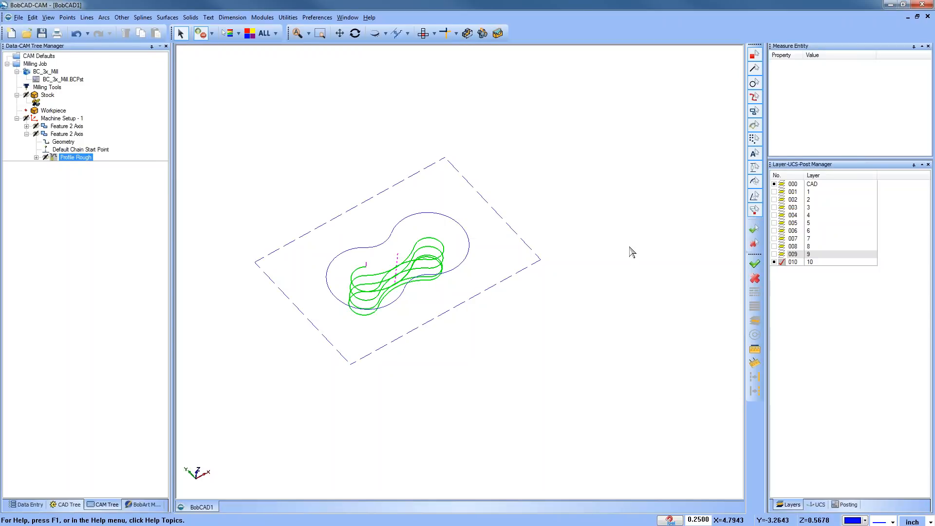
Review the tapered, dovetail, lollipop and T-cutter tools in the milling Tool Crib, and close it without changes
{"action": "right_click", "coordinate": [48, 87]}
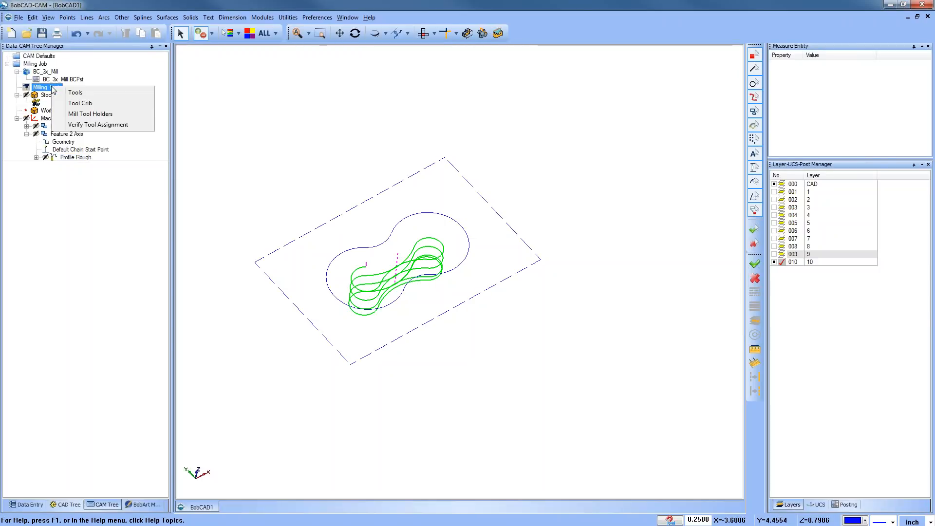
{"action": "left_click", "coordinate": [99, 104]}
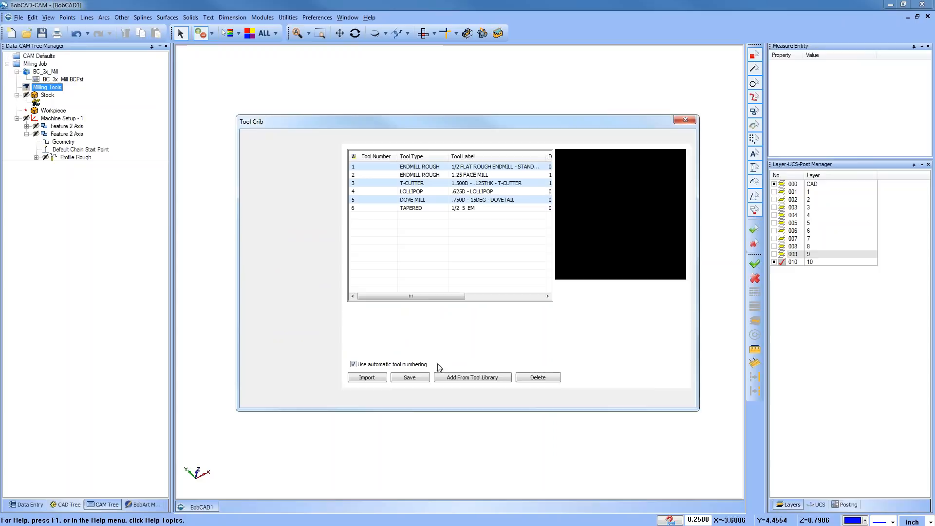
{"action": "left_click", "coordinate": [417, 209]}
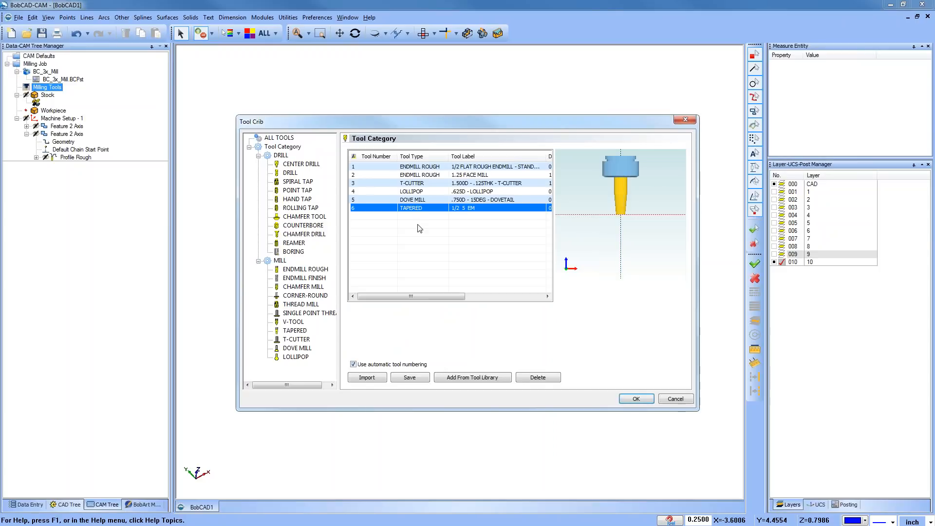
{"action": "left_click", "coordinate": [418, 201]}
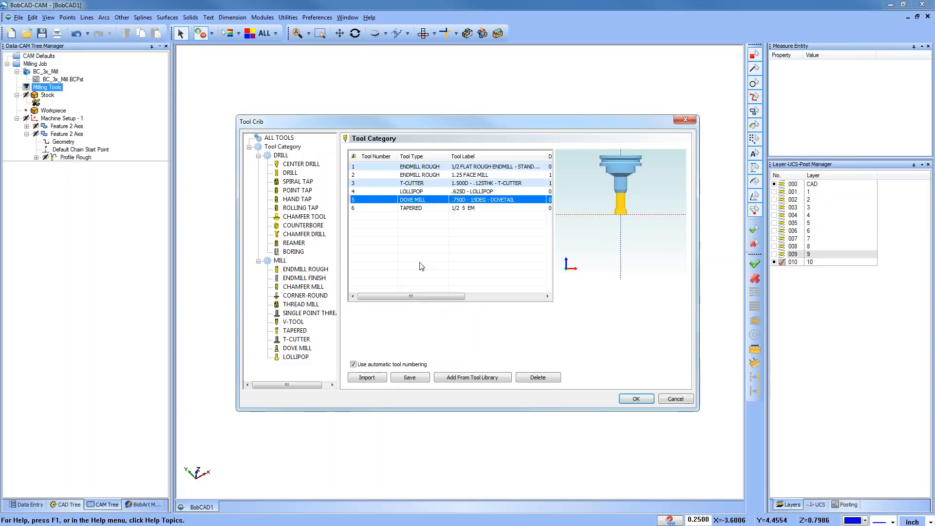
{"action": "left_click", "coordinate": [417, 192]}
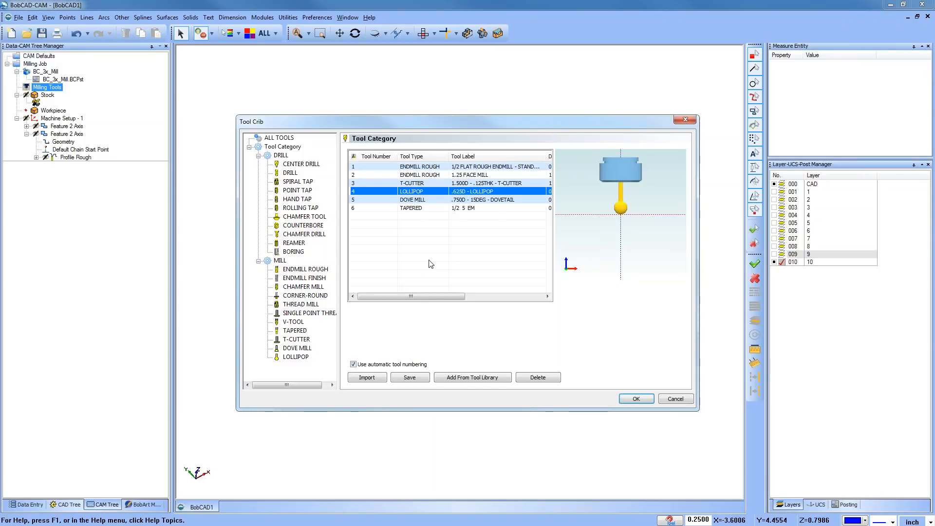
{"action": "left_click", "coordinate": [418, 184]}
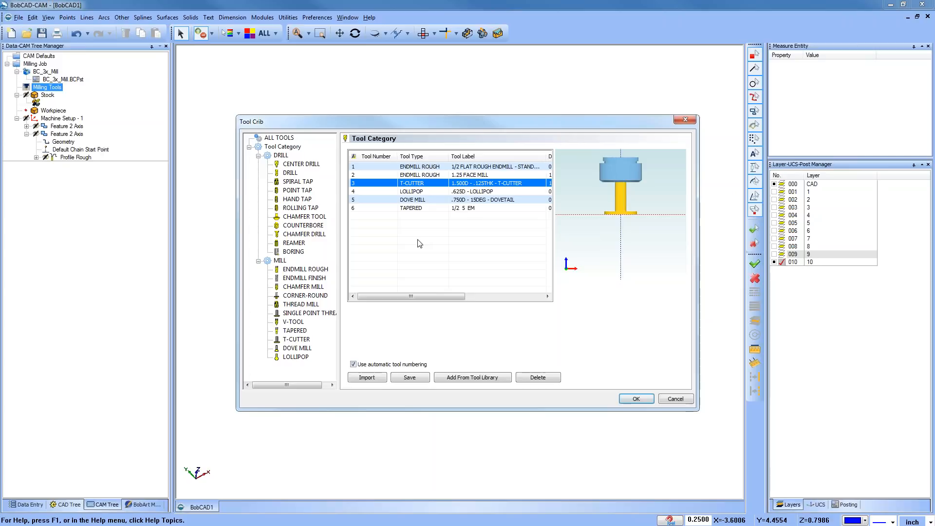
{"action": "left_click", "coordinate": [678, 400]}
Examine the second feature's default chain start point and direction on the double-lobed profile in a top view
{"action": "left_click", "coordinate": [423, 33]}
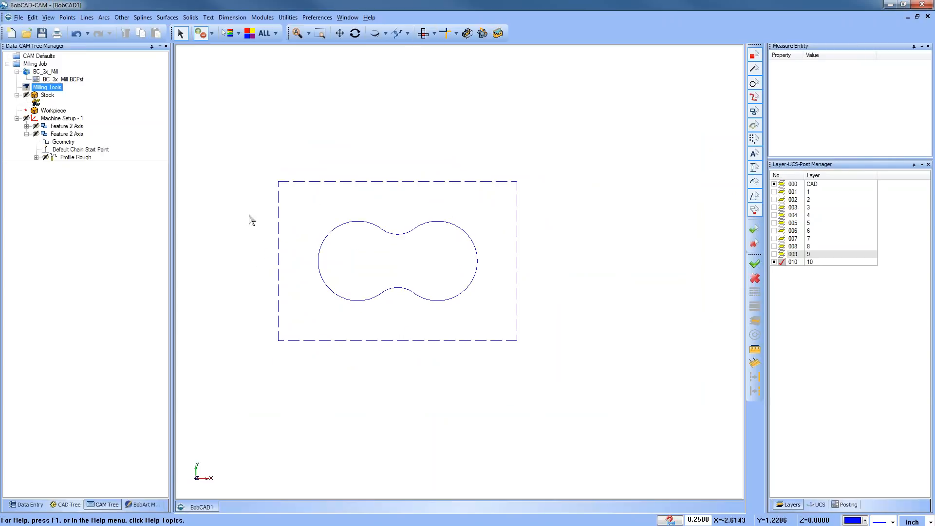
{"action": "left_click", "coordinate": [57, 142]}
{"action": "left_click", "coordinate": [99, 151]}
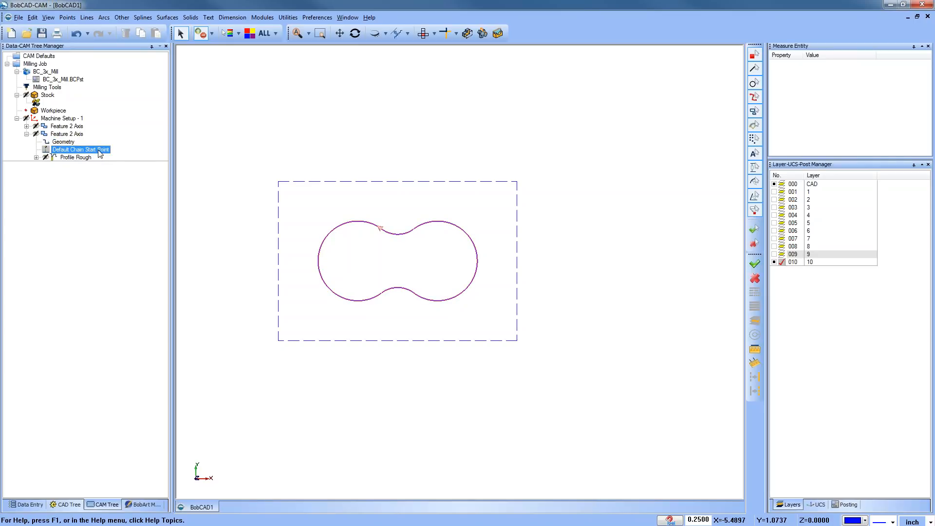
{"action": "scroll", "coordinate": [383, 229], "scroll_direction": "up", "scroll_amount": 5}
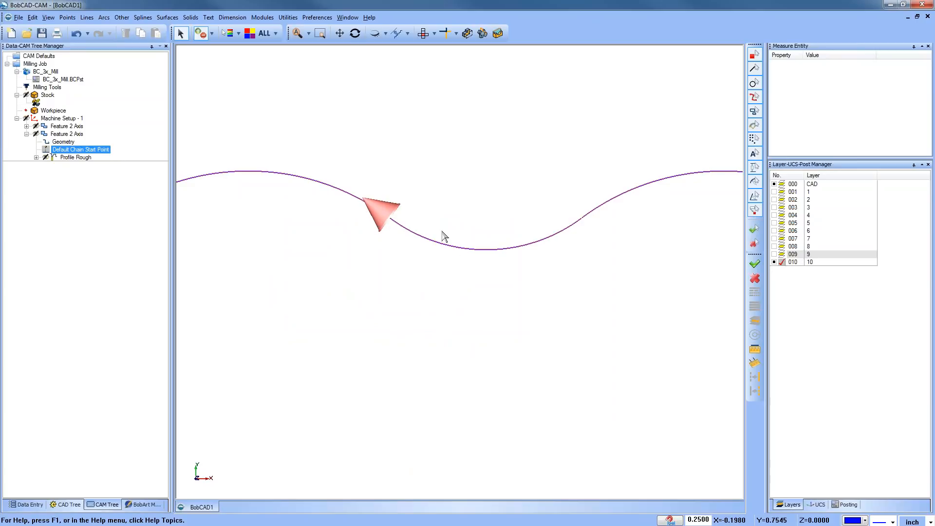
Try reversing the chain direction at the second feature's start point, and end the start point modification
{"action": "right_click", "coordinate": [97, 151]}
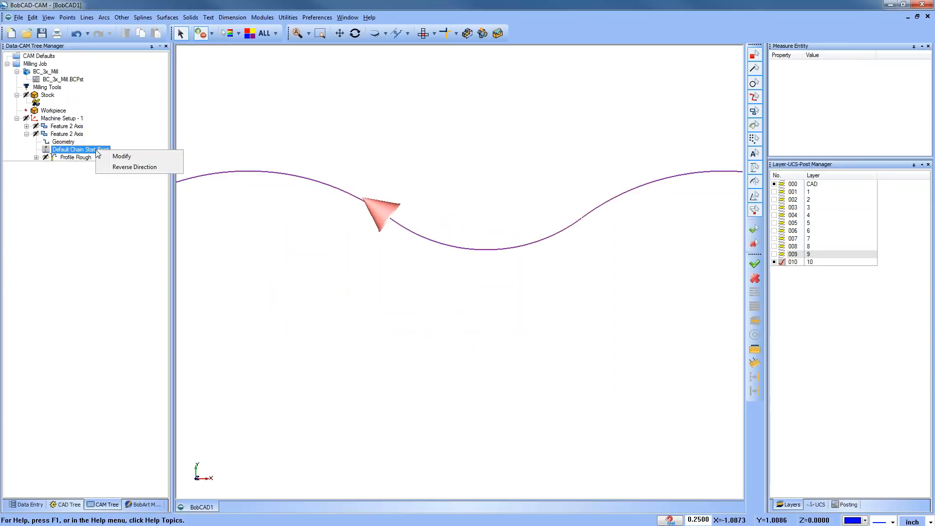
{"action": "left_click", "coordinate": [123, 157]}
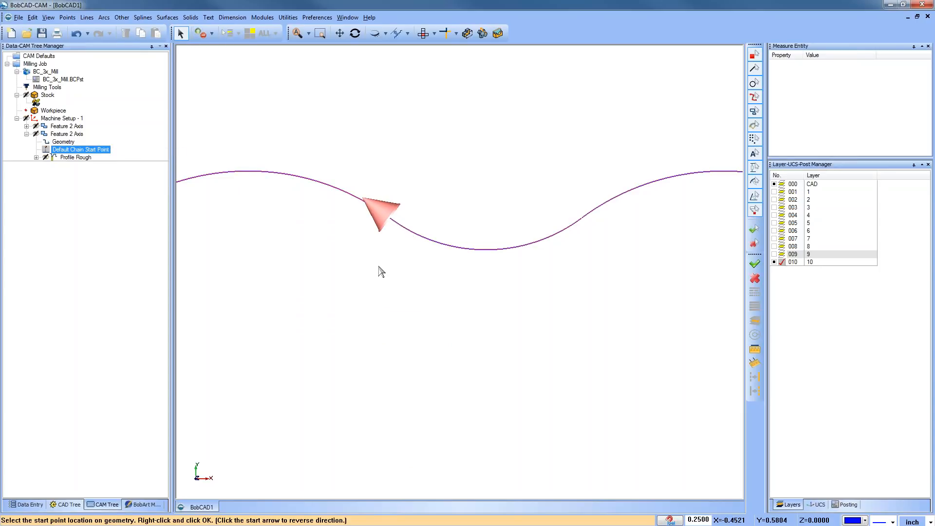
{"action": "scroll", "coordinate": [381, 278], "scroll_direction": "down", "scroll_amount": 3}
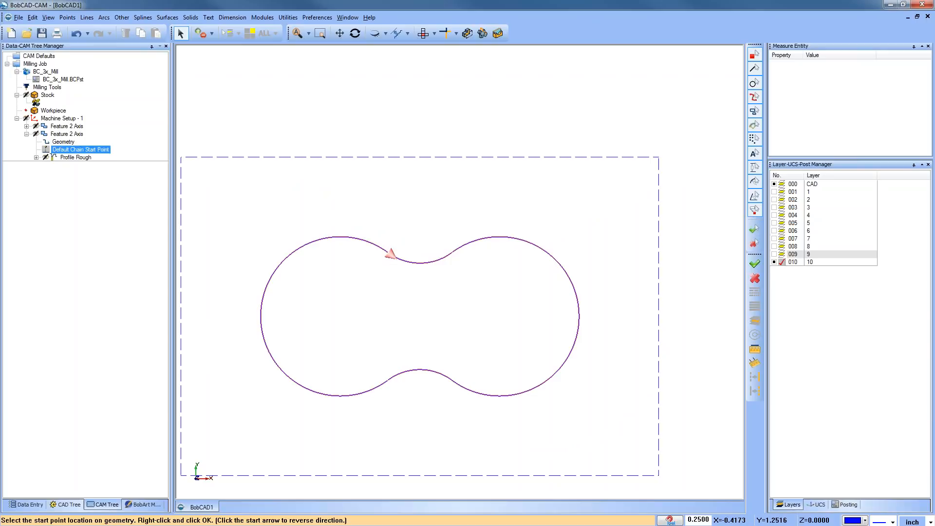
{"action": "right_click", "coordinate": [386, 218]}
{"action": "left_click", "coordinate": [410, 234]}
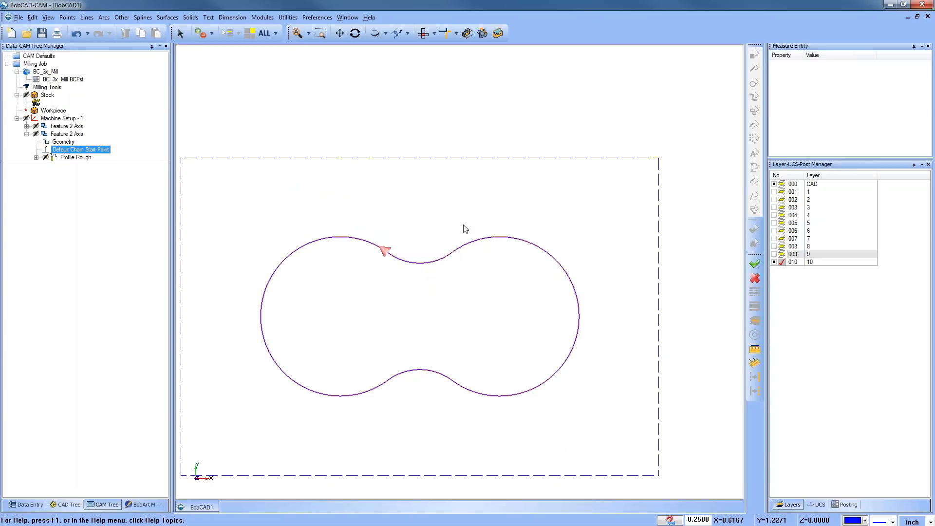
{"action": "scroll", "coordinate": [441, 288], "scroll_direction": "down", "scroll_amount": 2}
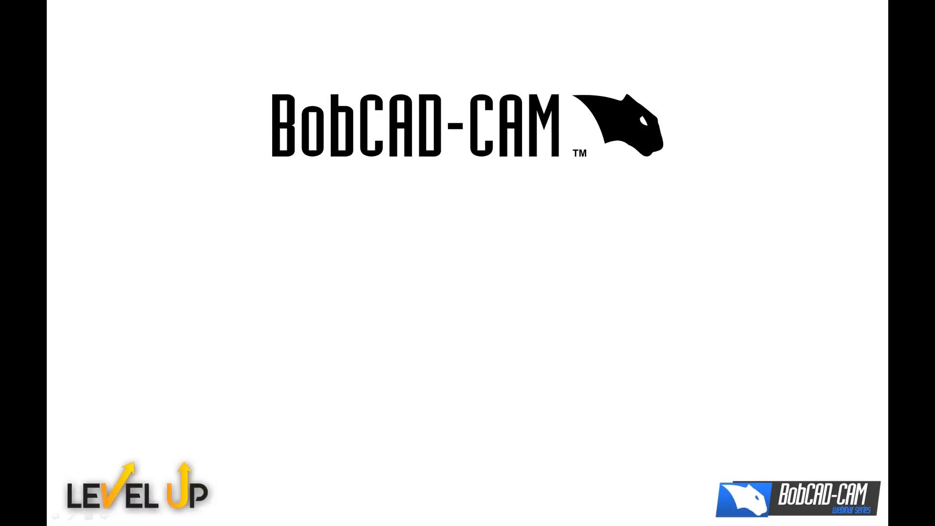
{"action": "left_click", "coordinate": [124, 517]}
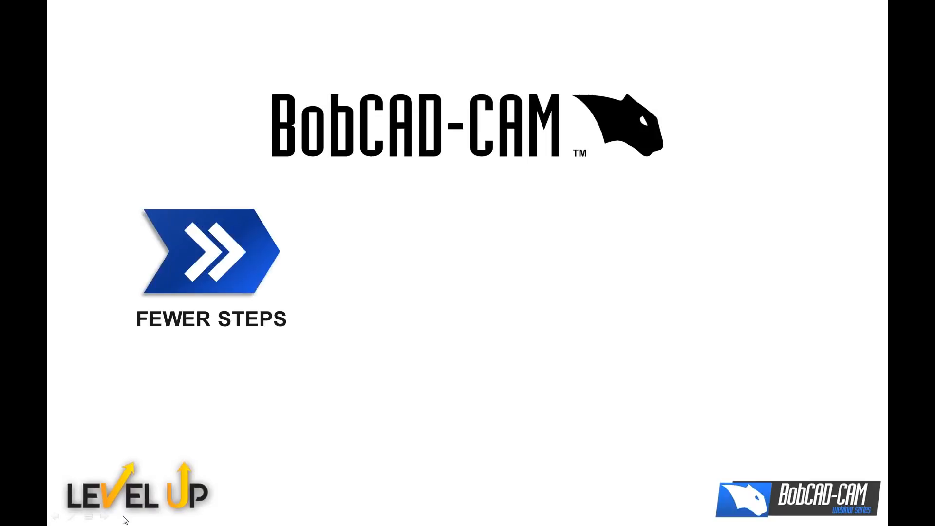
{"action": "left_click", "coordinate": [123, 517]}
{"action": "left_click", "coordinate": [123, 516]}
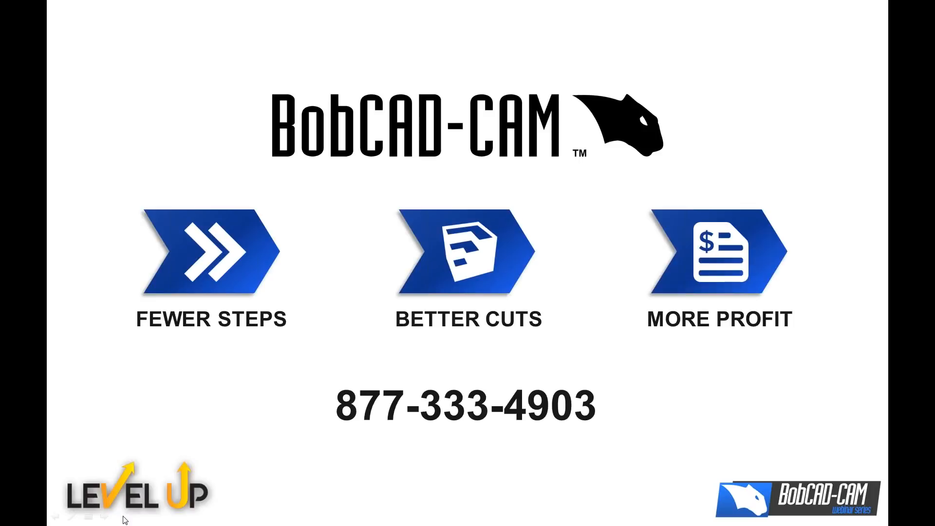